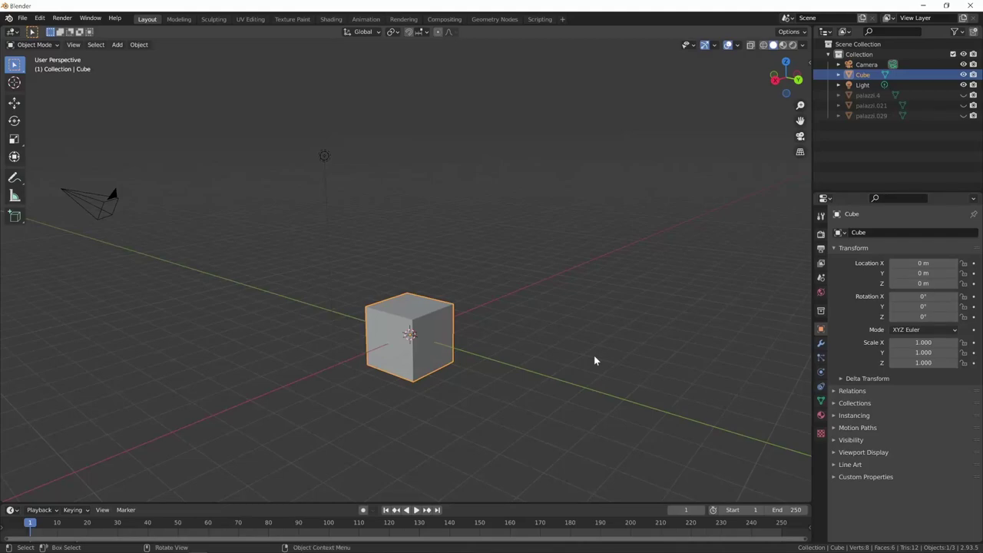
Orbit around the default cube, then bring up the city line-art render render01.png in Photos.
middle_drag(575, 392, 612, 388)
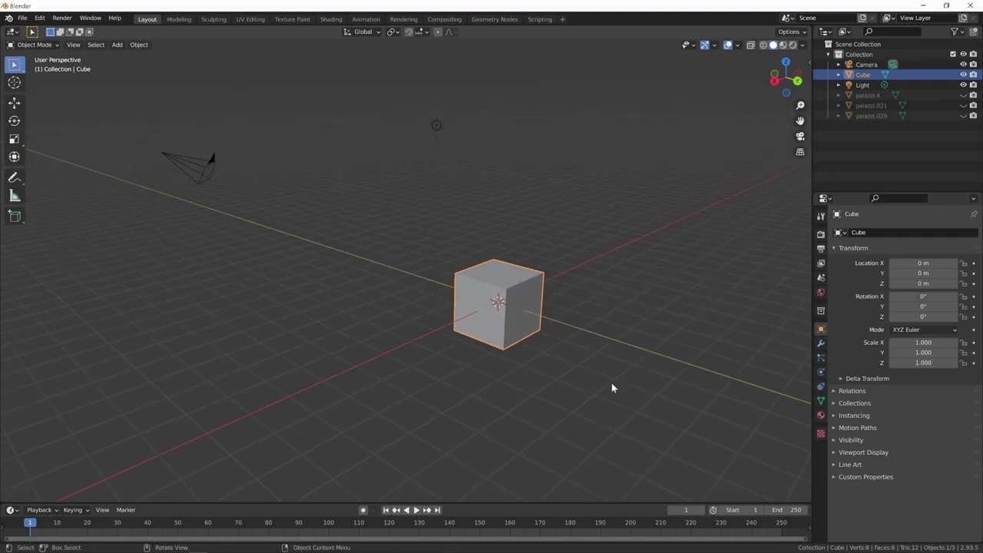
middle_drag(590, 381, 537, 417)
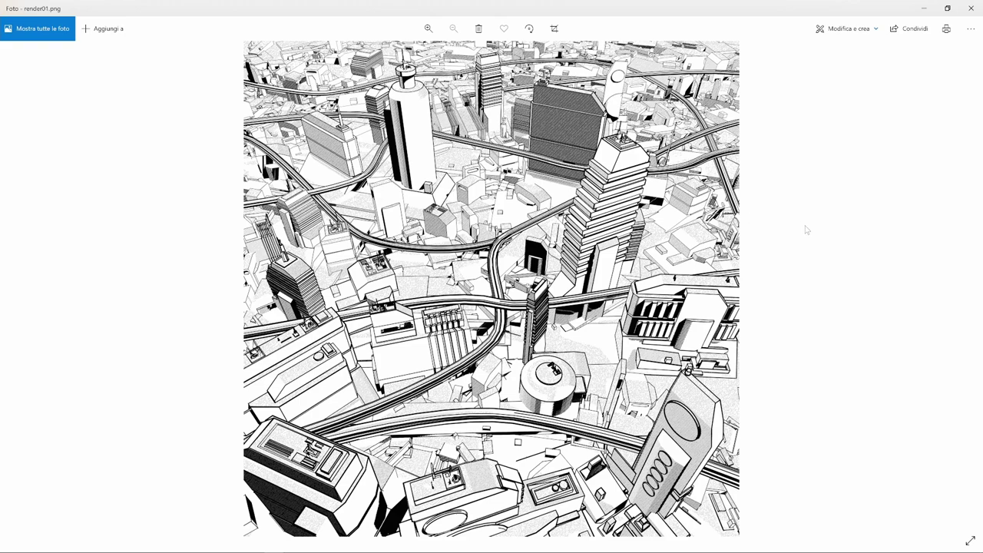
Open render04 - sketch.png and zoom in to inspect the dark building, lower buildings and round tower.
key(Right)
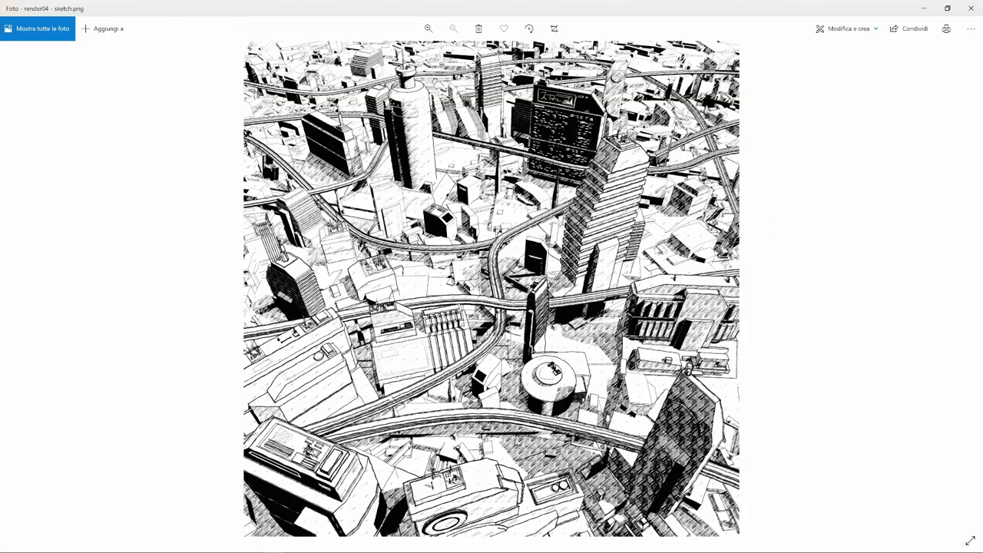
scroll(539, 170, up, 3)
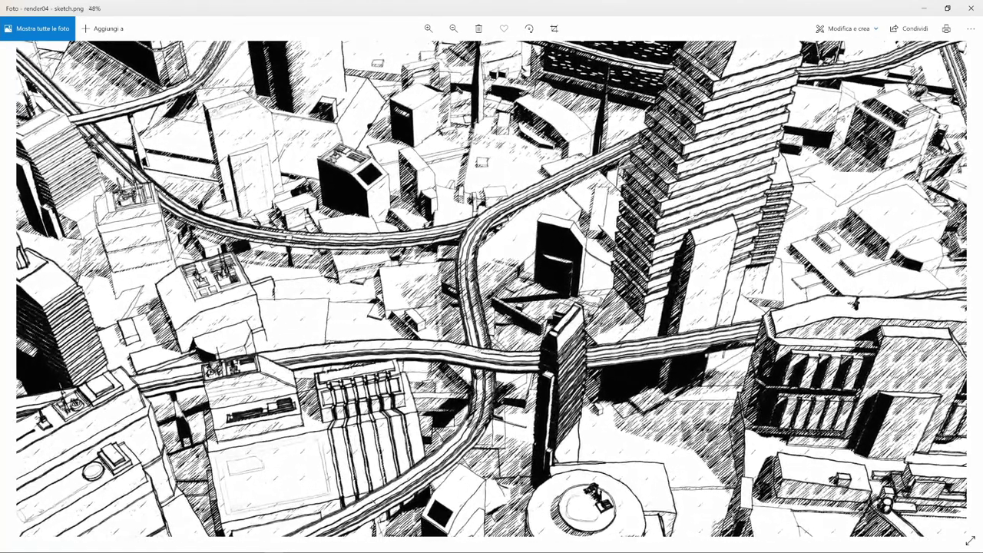
scroll(539, 170, up, 1)
scroll(540, 170, up, 1)
mouse_move(539, 170)
mouse_down()
mouse_move(507, 290)
mouse_move(730, 257)
mouse_move(796, 180)
mouse_move(906, 103)
mouse_move(953, 54)
mouse_up()
key(Down)
key(Down)
key(Down)
key(Down)
key(Down)
key(Down)
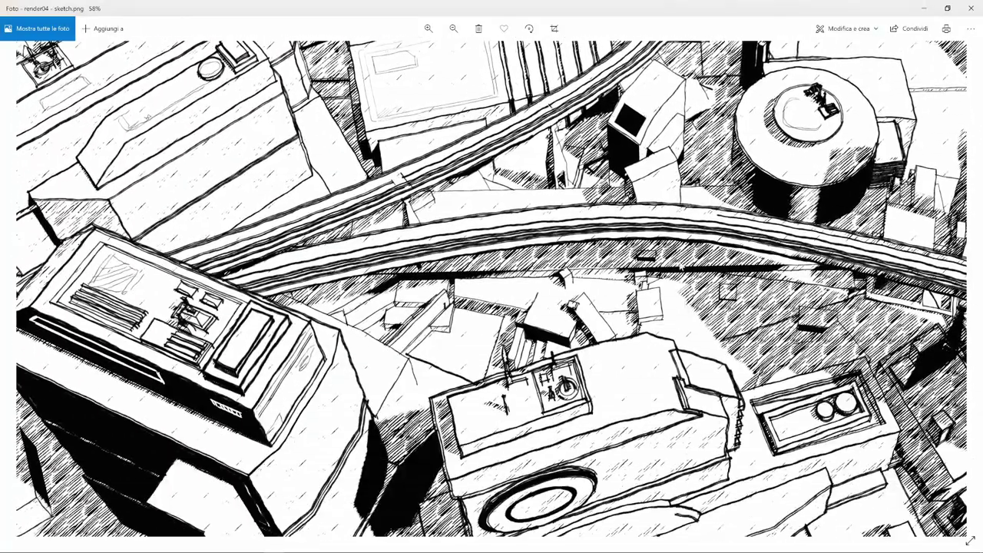
key(Right)
key(Right)
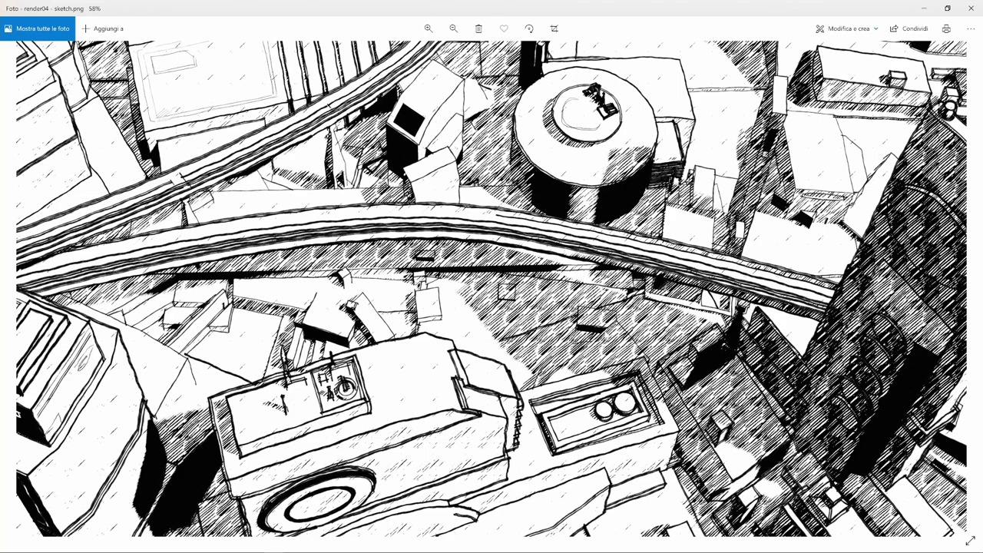
Move on to render06.png, then open the YouTube channel's list of Blender videos.
key(Right)
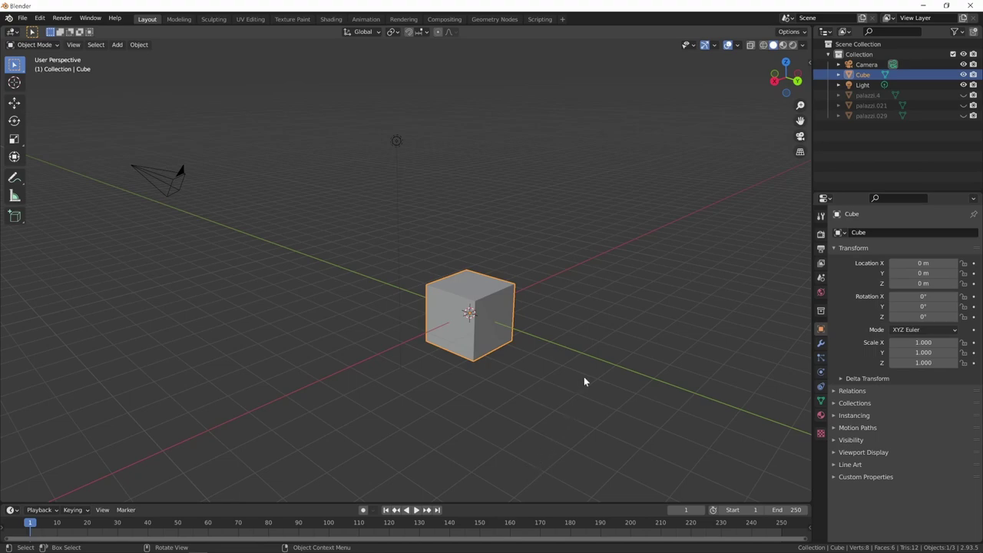
mouse_move(584, 376)
middle_down()
mouse_move(557, 399)
mouse_move(577, 395)
mouse_move(569, 401)
middle_up()
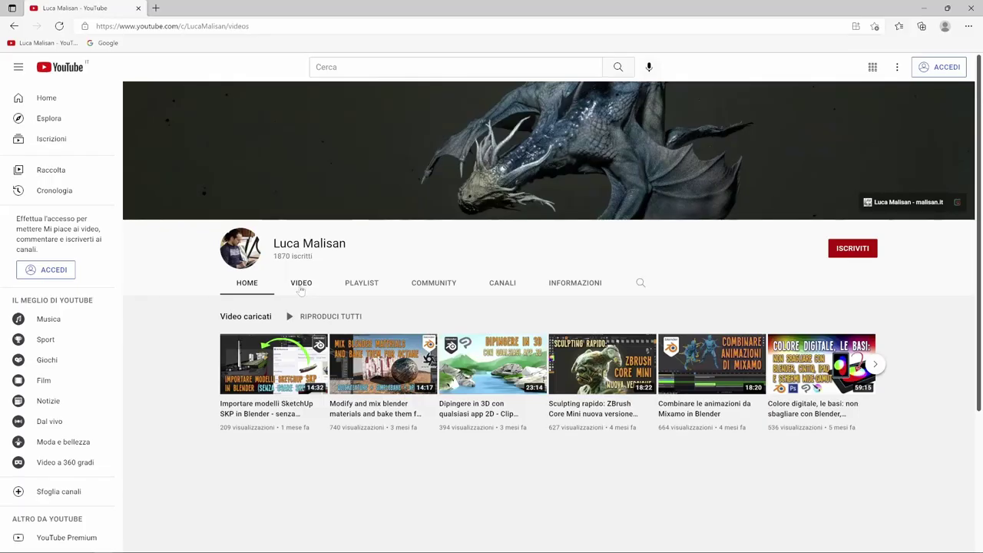
click(301, 286)
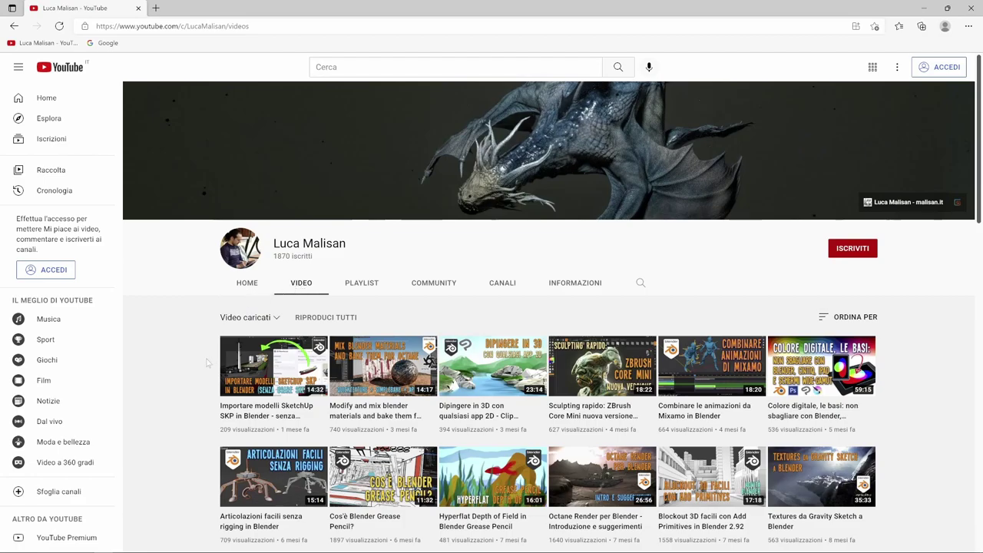
Open the channel's PLAYLIST tab and scroll through its playlists.
scroll(266, 335, down, 3)
scroll(267, 336, up, 1)
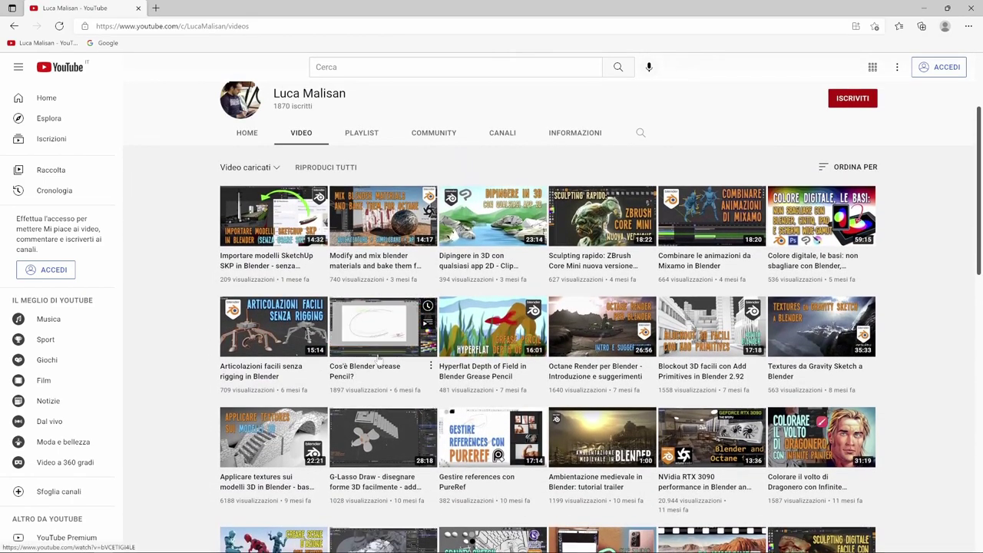
mouse_move(383, 476)
click(361, 133)
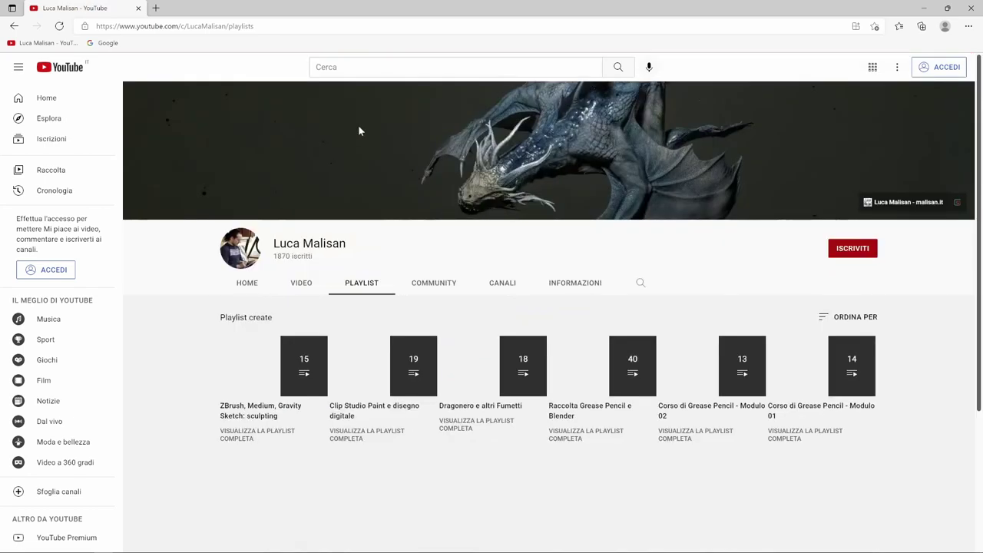
scroll(796, 340, down, 1)
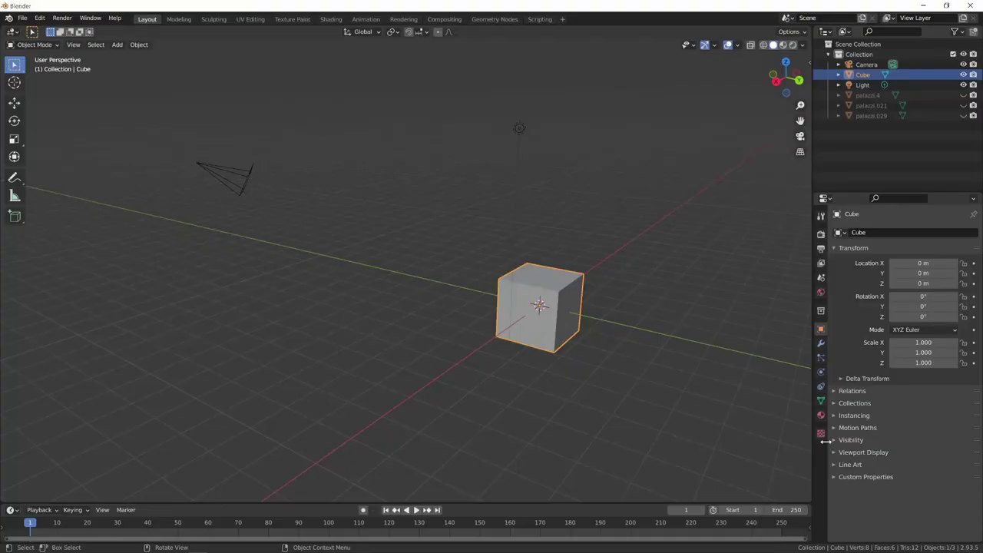
Add a Grease Pencil Scene Line Art object that outlines the cube's edges in black.
mouse_move(667, 347)
middle_down()
mouse_move(565, 362)
mouse_move(520, 346)
mouse_move(546, 363)
mouse_move(536, 360)
middle_up()
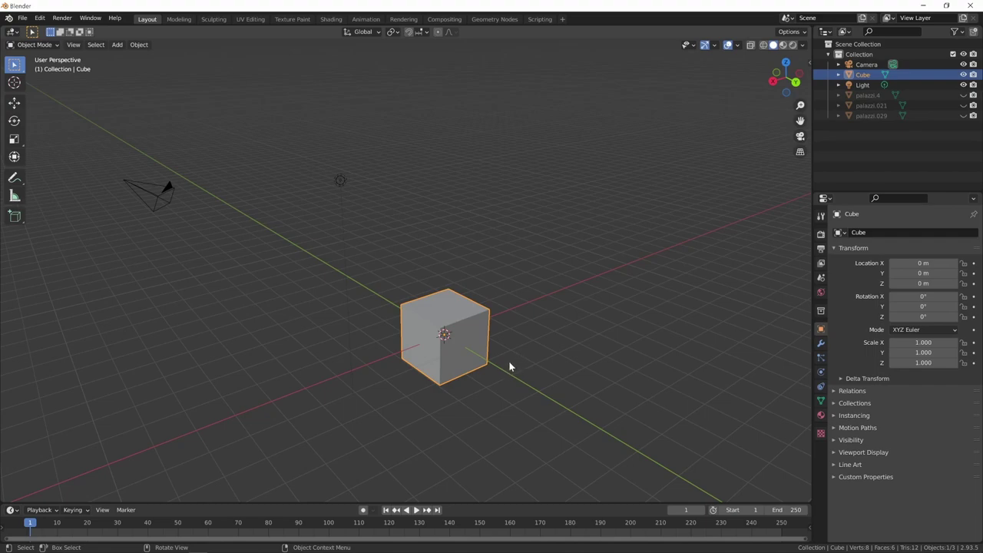
key(shift)
key(shift+a)
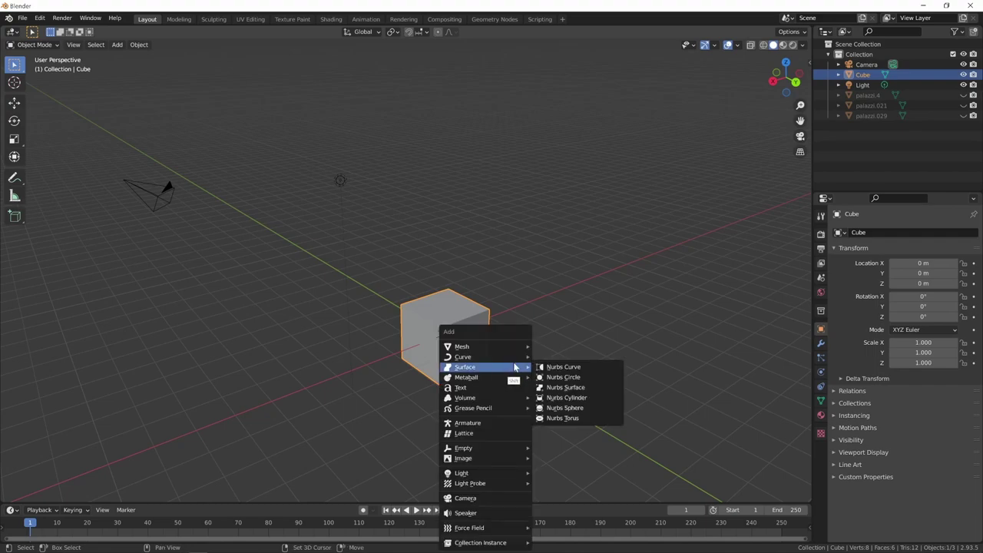
mouse_move(476, 408)
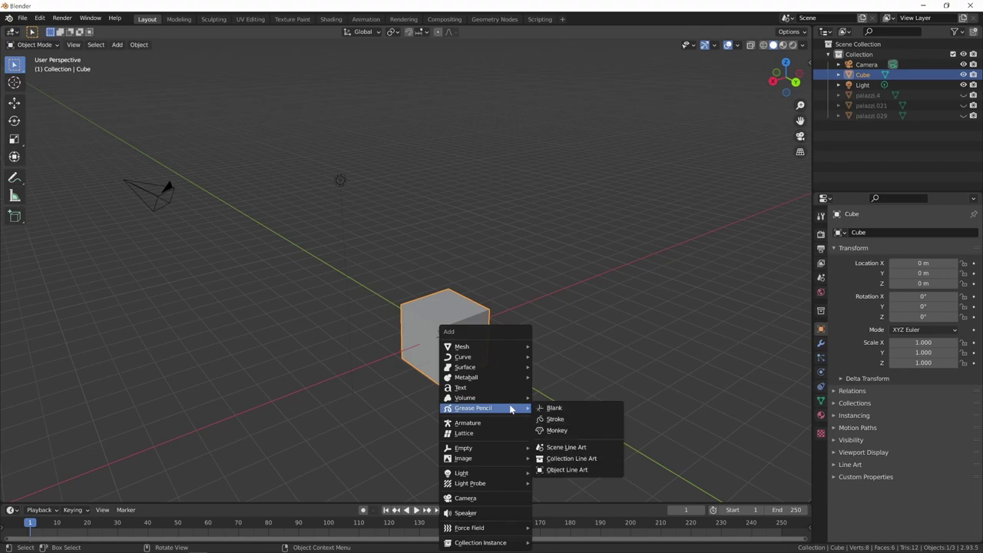
click(578, 451)
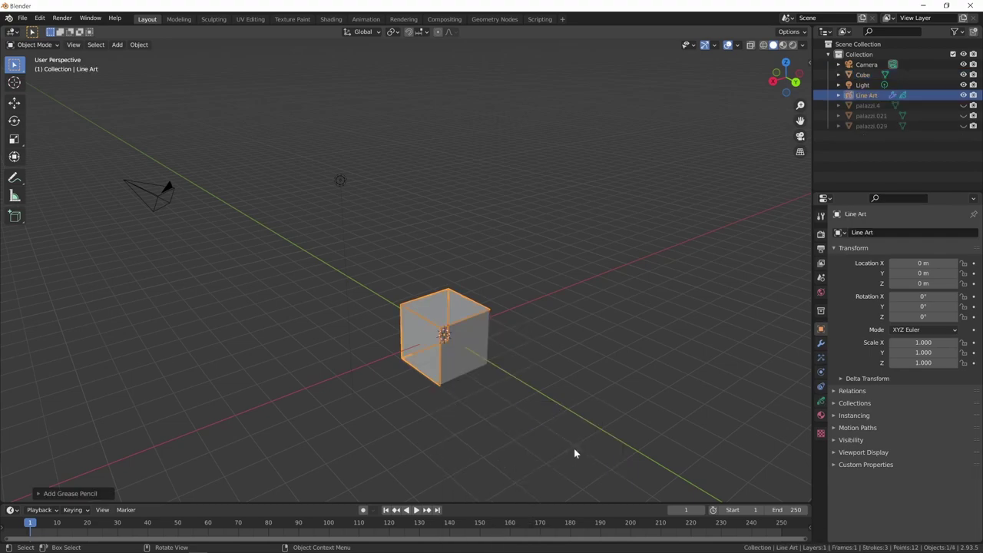
click(554, 332)
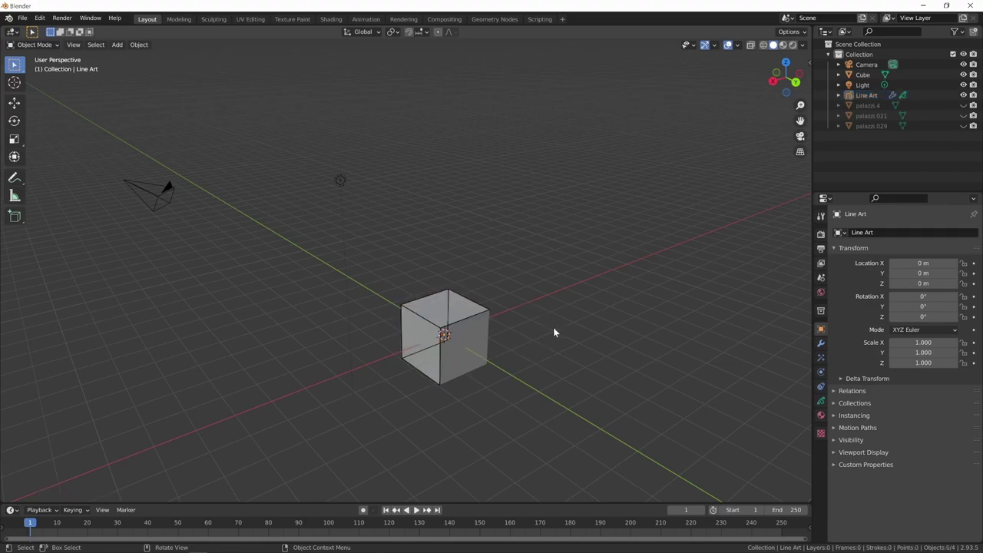
mouse_move(467, 410)
middle_down()
mouse_move(475, 415)
mouse_move(438, 450)
mouse_move(426, 426)
mouse_move(531, 348)
mouse_move(663, 366)
mouse_move(686, 379)
mouse_move(681, 428)
mouse_move(715, 396)
middle_up()
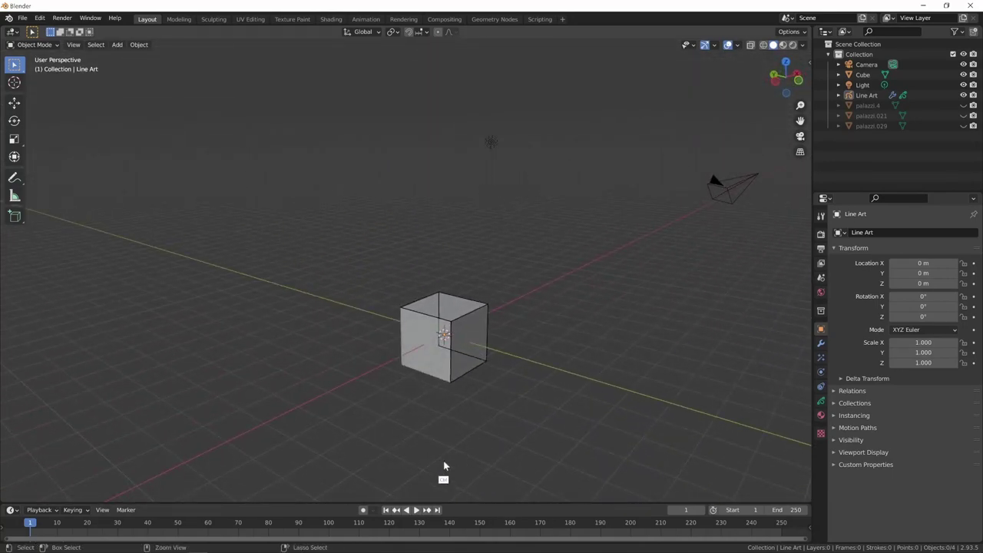
mouse_move(442, 470)
ctrl+middle_down()
mouse_move(649, 363)
mouse_move(617, 283)
mouse_move(603, 316)
mouse_move(560, 350)
mouse_move(630, 331)
mouse_move(621, 351)
mouse_move(595, 365)
mouse_move(513, 356)
mouse_move(654, 345)
mouse_move(676, 276)
mouse_move(691, 263)
mouse_move(748, 316)
mouse_move(508, 223)
ctrl+middle_up()
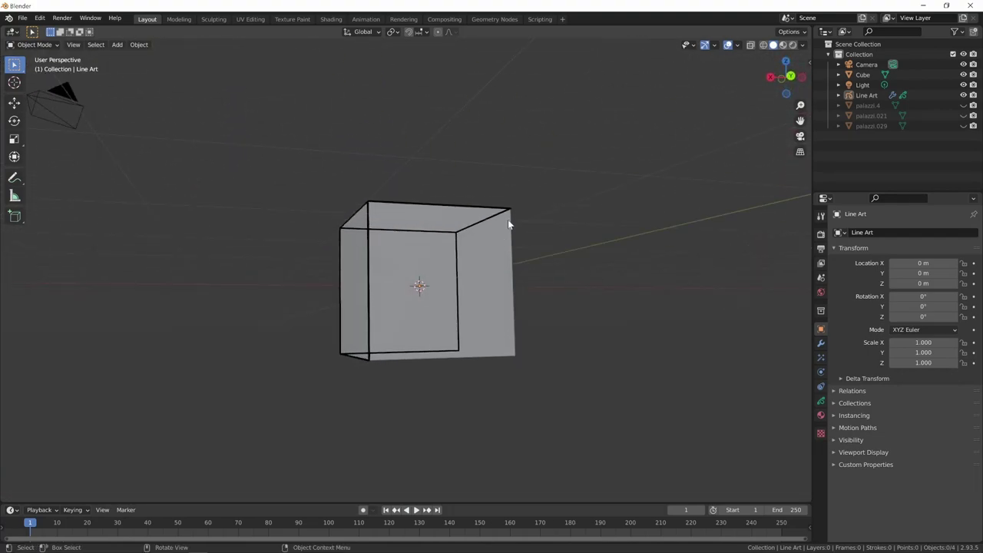
mouse_move(414, 361)
middle_down()
mouse_move(574, 329)
mouse_move(421, 338)
mouse_move(651, 299)
mouse_move(609, 326)
mouse_move(570, 322)
mouse_move(540, 367)
middle_up()
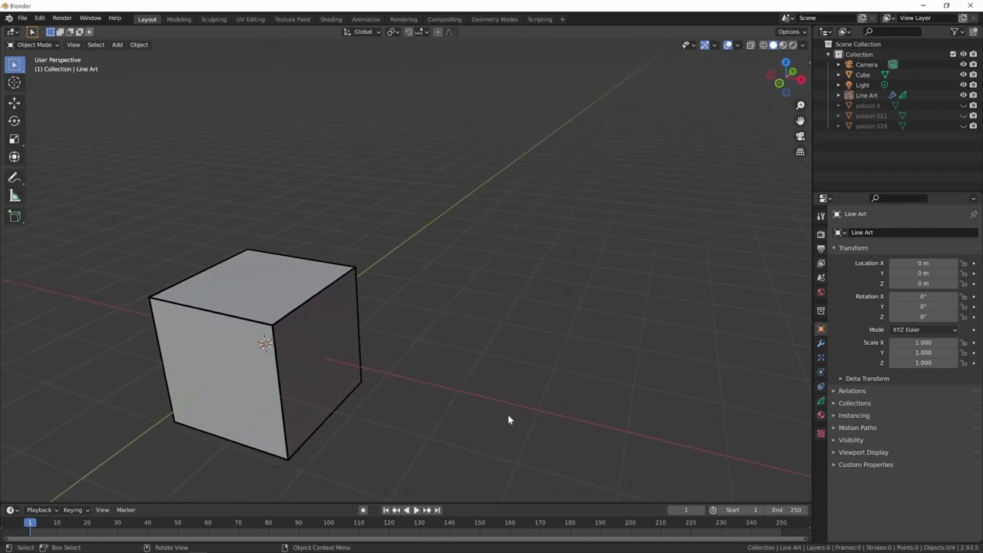
mouse_move(504, 421)
middle_down()
mouse_move(494, 402)
mouse_move(562, 327)
mouse_move(555, 312)
mouse_move(386, 417)
mouse_move(459, 325)
mouse_move(529, 323)
middle_up()
Switch to the scene camera's perspective with Numpad 0 and select the cube.
click(358, 290)
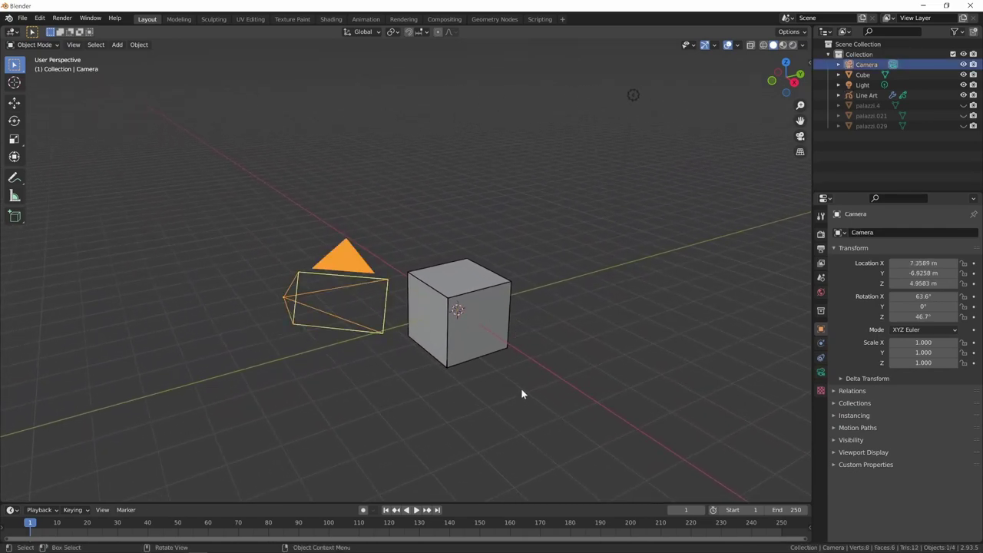
mouse_move(521, 392)
middle_down()
mouse_move(457, 370)
mouse_move(376, 323)
middle_up()
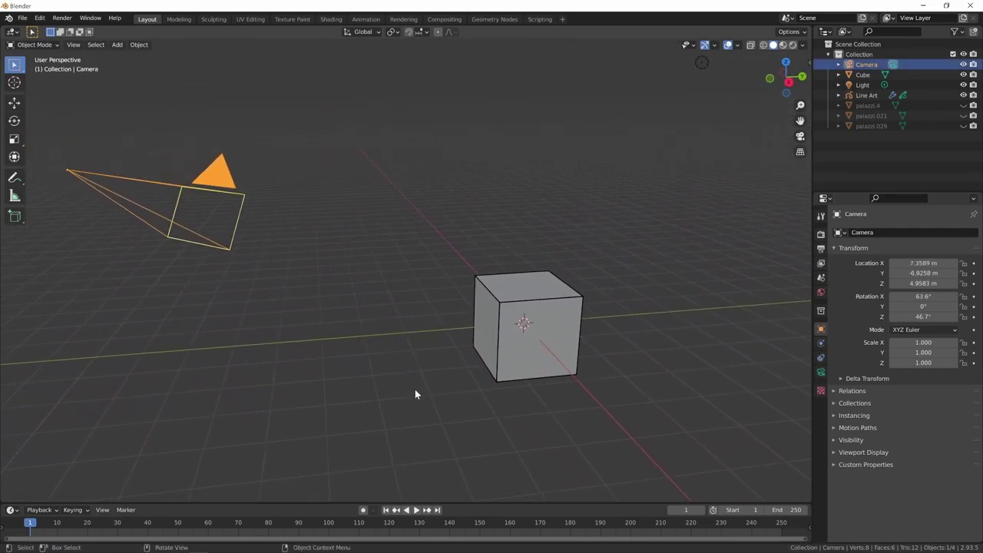
key(KP_0)
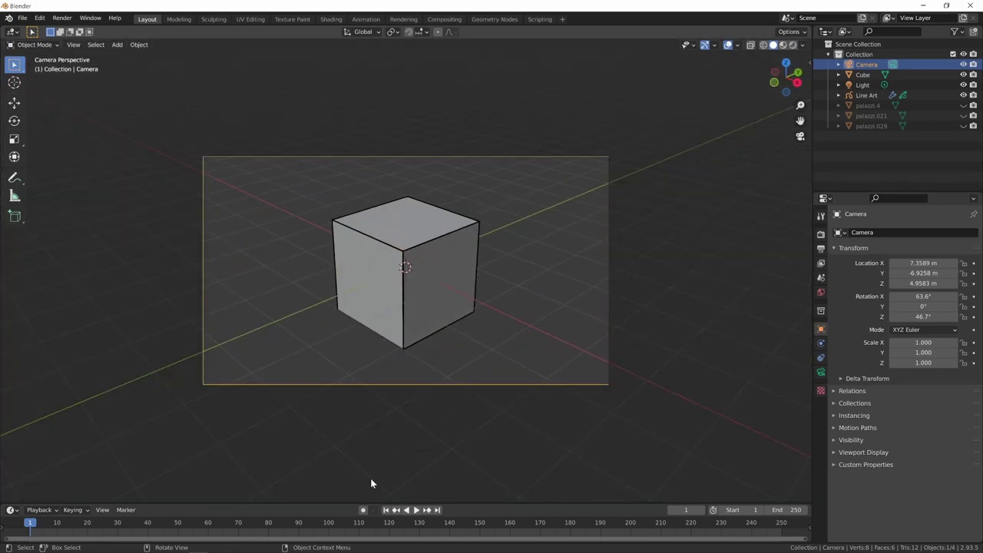
click(449, 279)
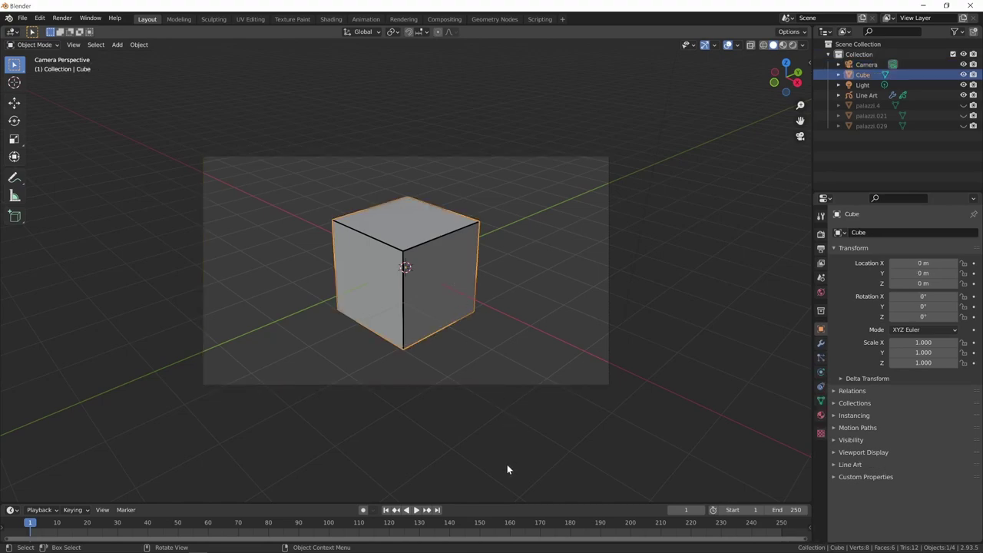
Give the cube a first free trackball tilt with double R.
click(494, 321)
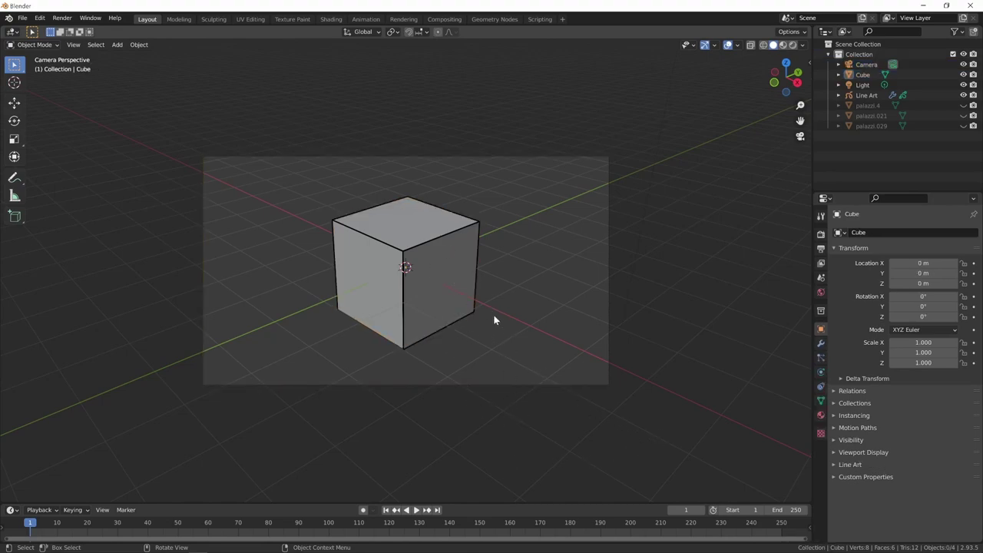
key(ctrl+z)
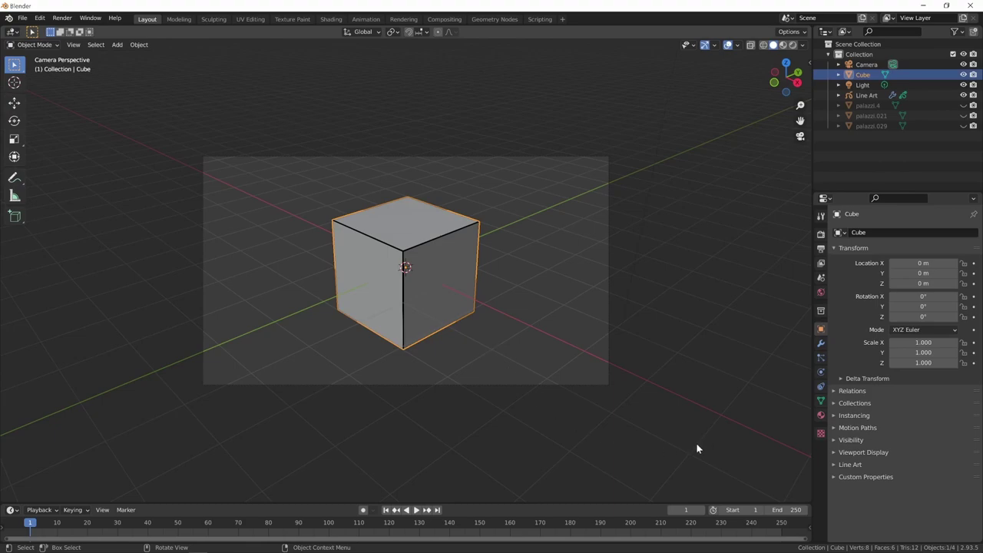
key(r)
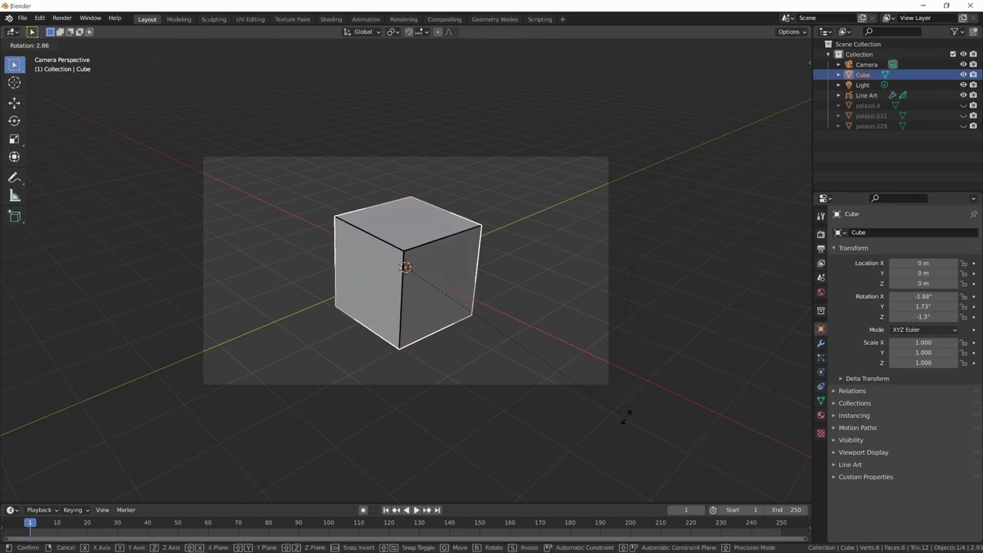
click(575, 382)
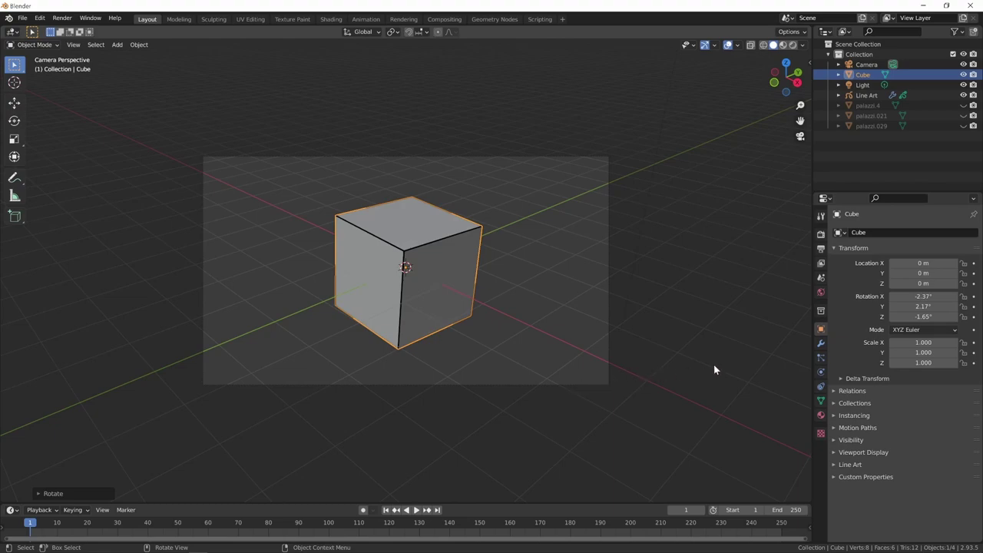
key(r)
key(r)
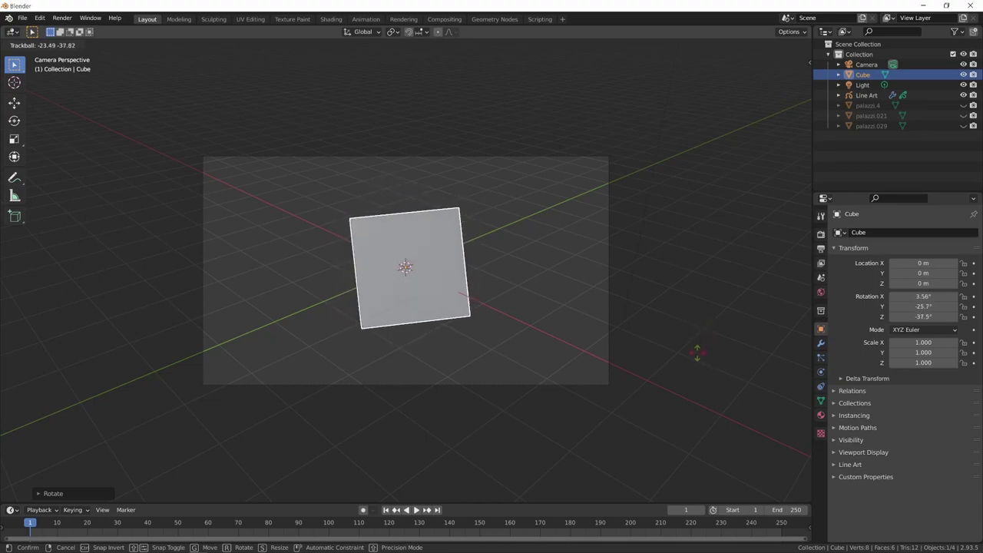
click(698, 356)
click(564, 375)
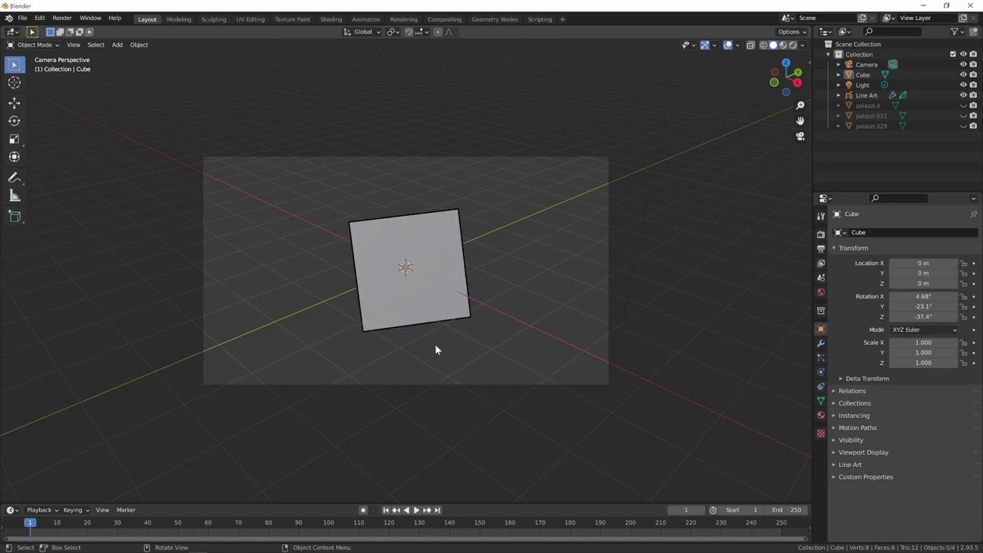
Orbit around the tilted cube to inspect it, then return to camera view and reselect it.
mouse_move(414, 394)
middle_down()
mouse_move(582, 364)
mouse_move(653, 407)
mouse_move(518, 365)
mouse_move(544, 388)
mouse_move(574, 375)
mouse_move(560, 355)
mouse_move(608, 351)
mouse_move(522, 304)
middle_up()
click(523, 303)
mouse_move(621, 391)
middle_down()
mouse_move(577, 398)
mouse_move(638, 361)
middle_up()
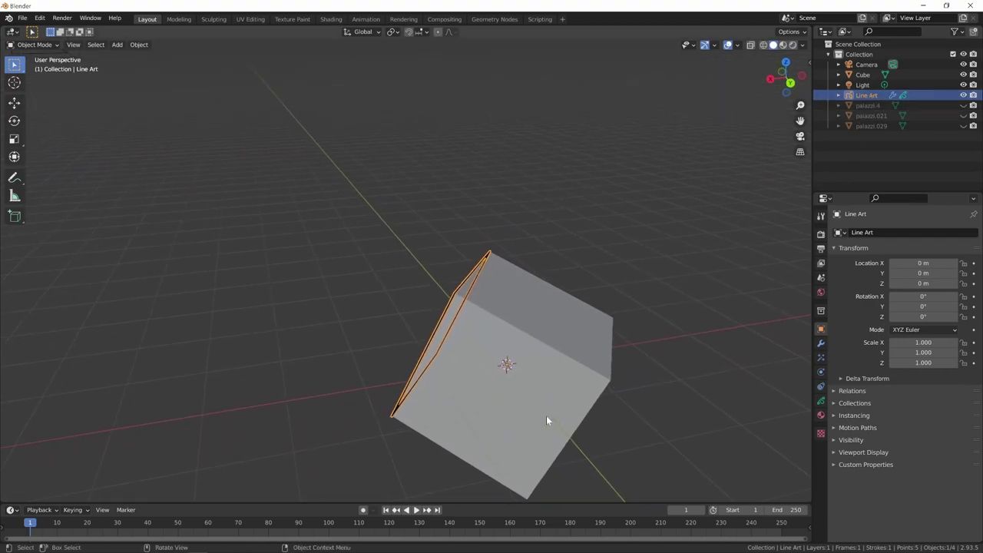
middle_drag(546, 416, 569, 415)
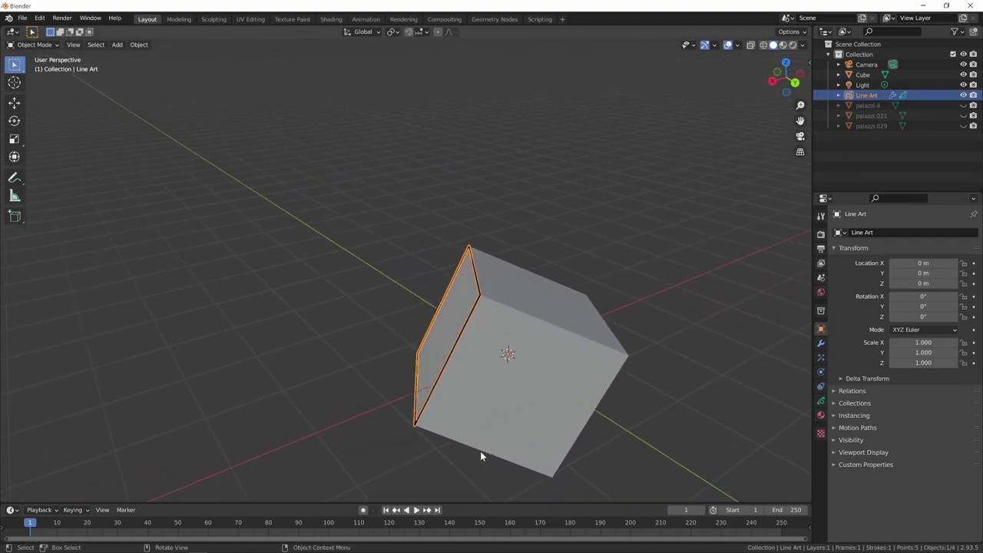
key(KP_0)
click(432, 284)
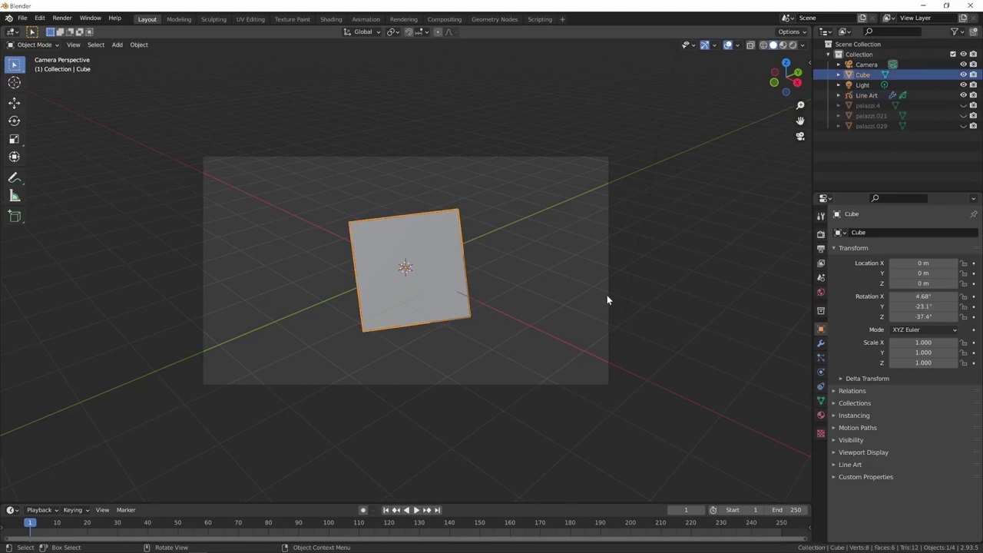
Refine the cube's rotation to -2.74°, -7.41° and -11.2° on X, Y, Z.
key(r)
key(r)
click(571, 328)
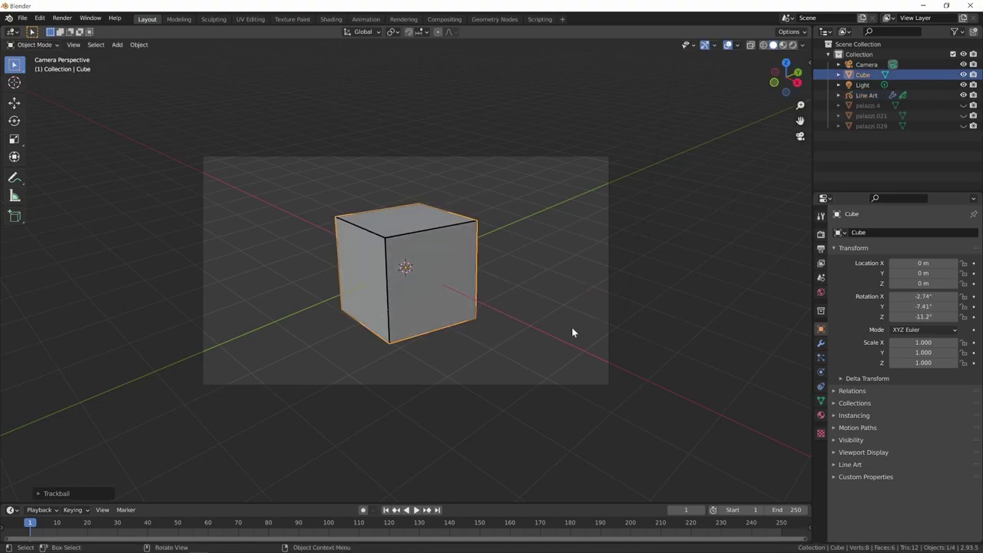
click(567, 329)
mouse_move(615, 363)
middle_down()
mouse_move(644, 361)
mouse_move(730, 316)
middle_up()
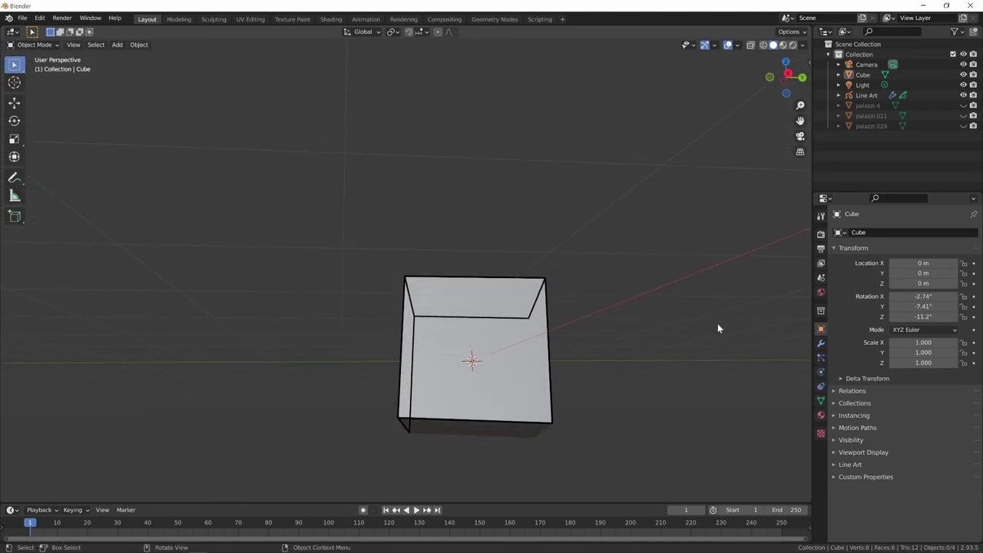
key(KP_0)
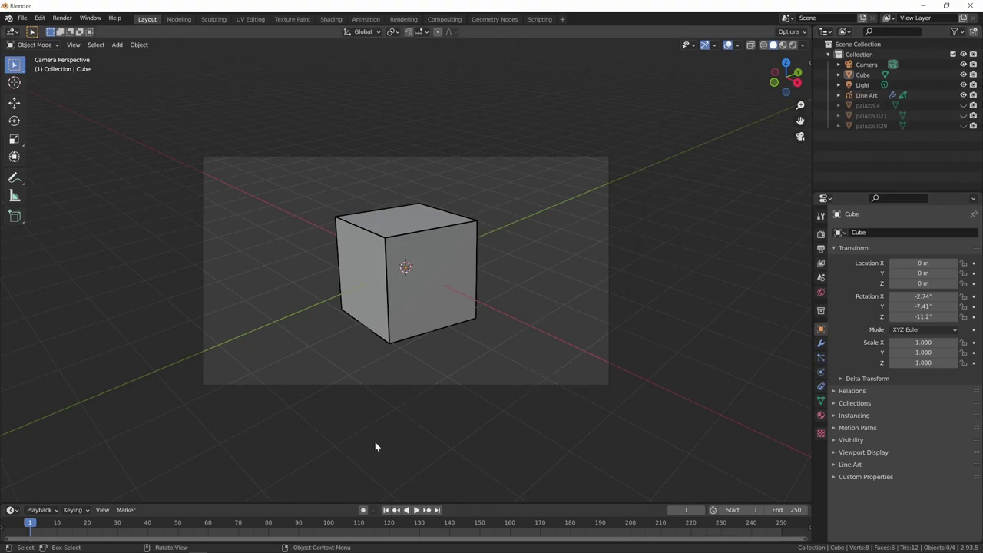
click(425, 385)
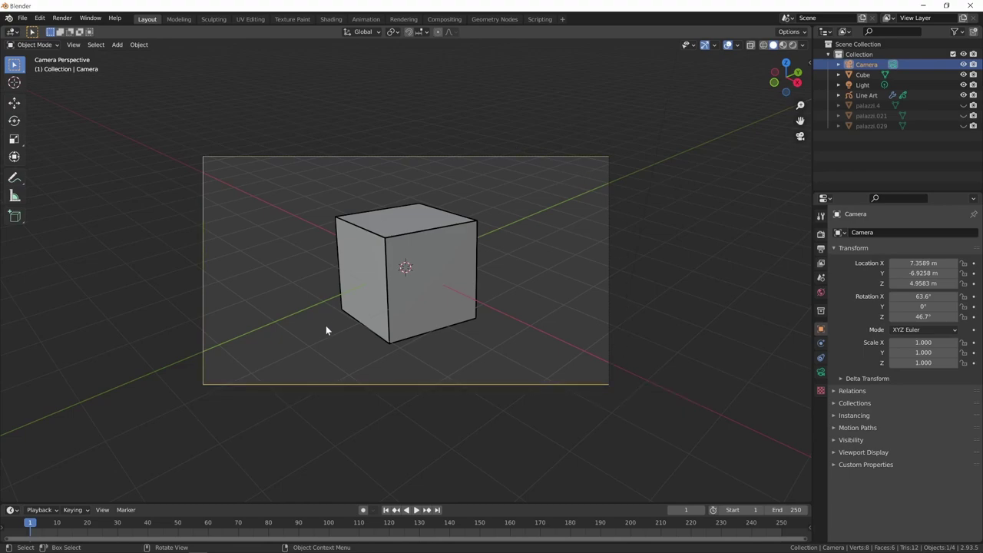
click(441, 324)
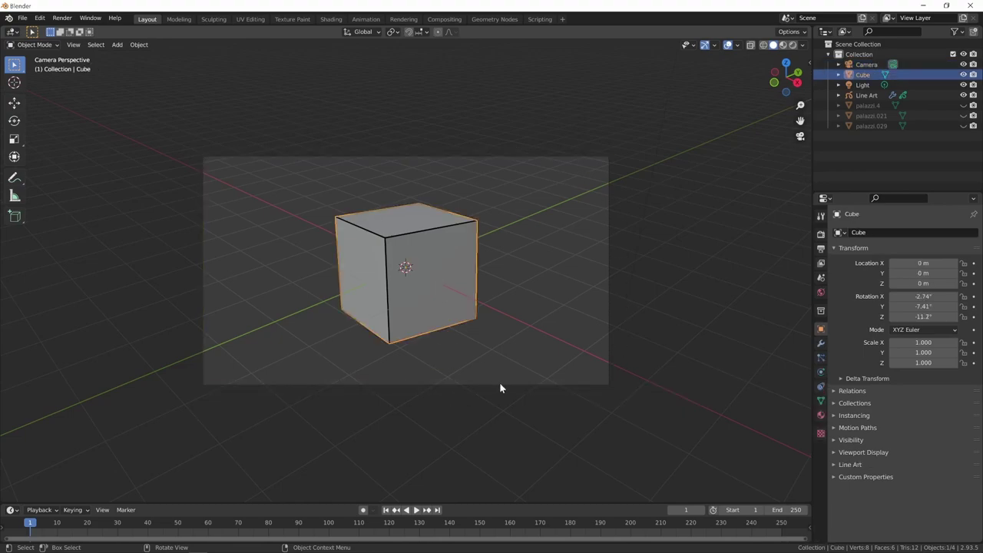
Enable Lock Camera to View and pull the camera further back so the cube looks smaller.
click(500, 385)
key(n)
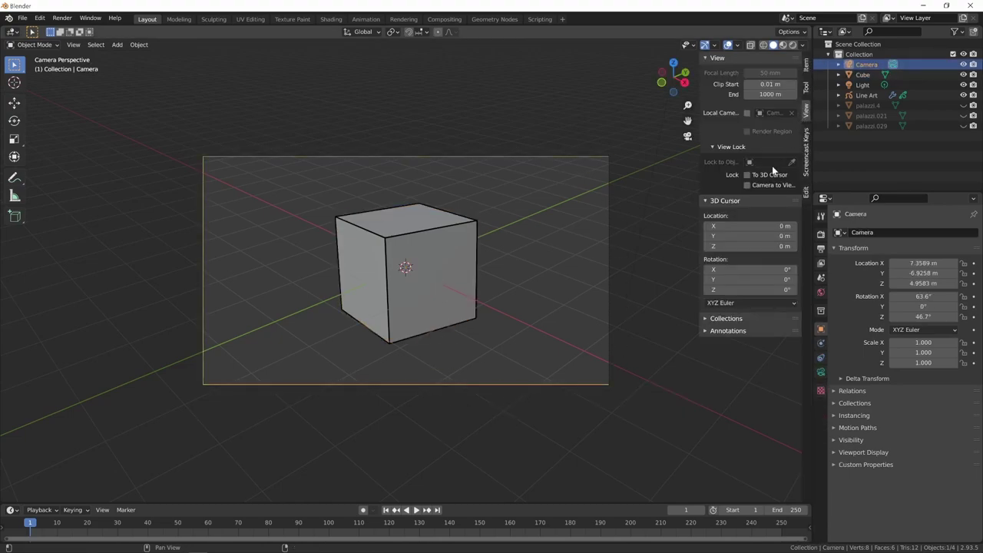
click(747, 186)
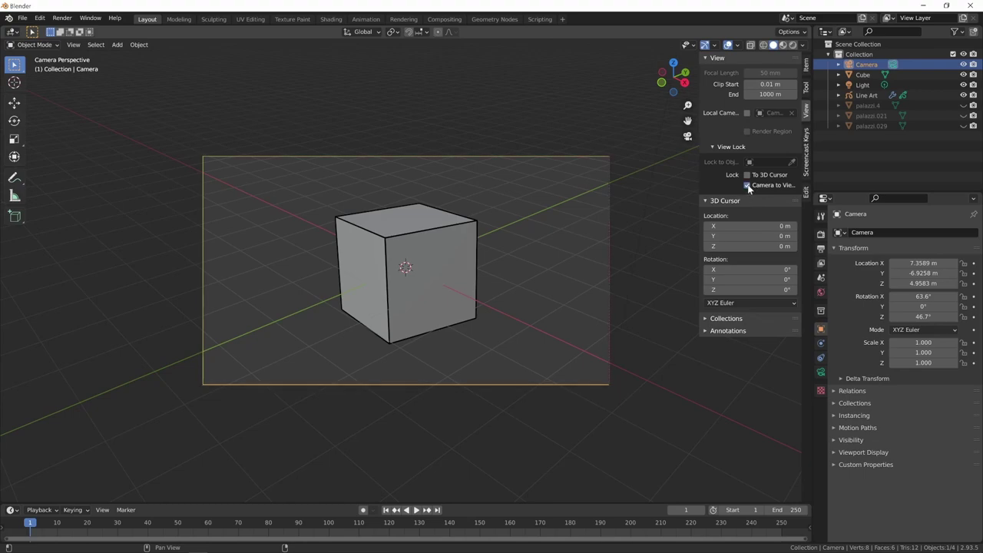
mouse_move(604, 370)
middle_down()
mouse_move(403, 330)
mouse_move(441, 345)
mouse_move(467, 279)
mouse_move(471, 286)
mouse_move(494, 261)
mouse_move(498, 297)
mouse_move(481, 358)
mouse_move(472, 331)
mouse_move(496, 337)
mouse_move(470, 343)
mouse_move(492, 330)
middle_up()
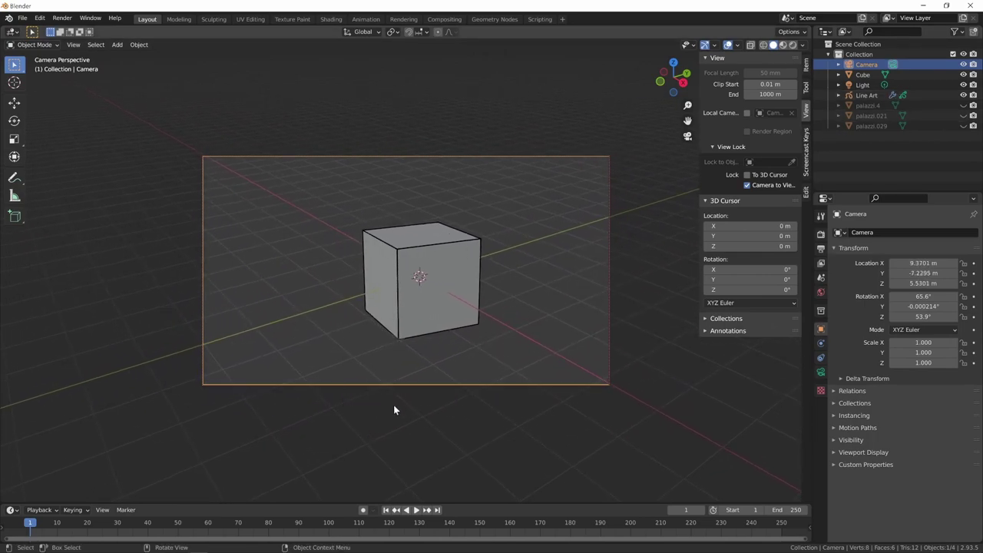
click(747, 185)
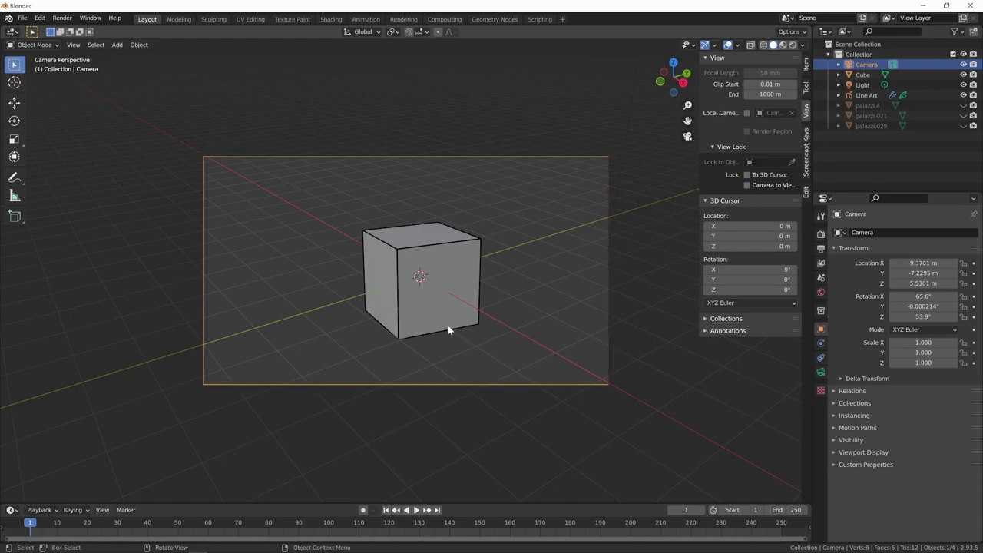
click(748, 185)
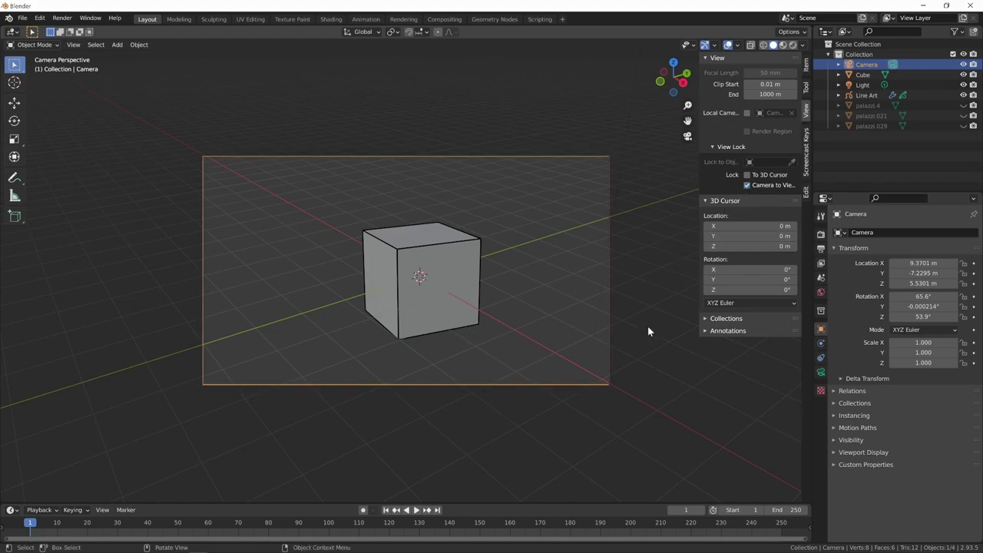
key(n)
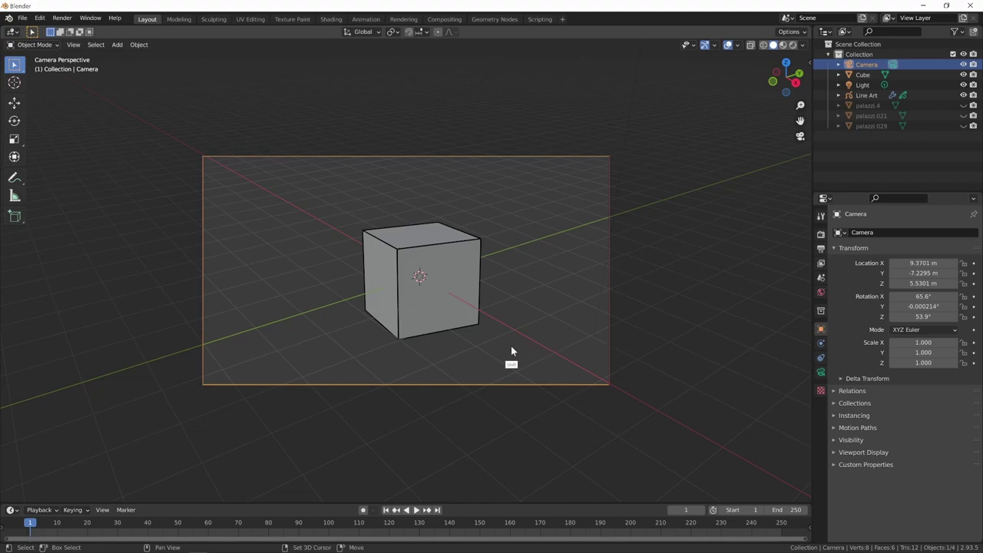
Select the cube and switch to top view.
mouse_move(584, 367)
middle_down()
mouse_move(599, 358)
mouse_move(542, 244)
mouse_move(560, 327)
mouse_move(580, 311)
mouse_move(422, 328)
middle_up()
click(399, 241)
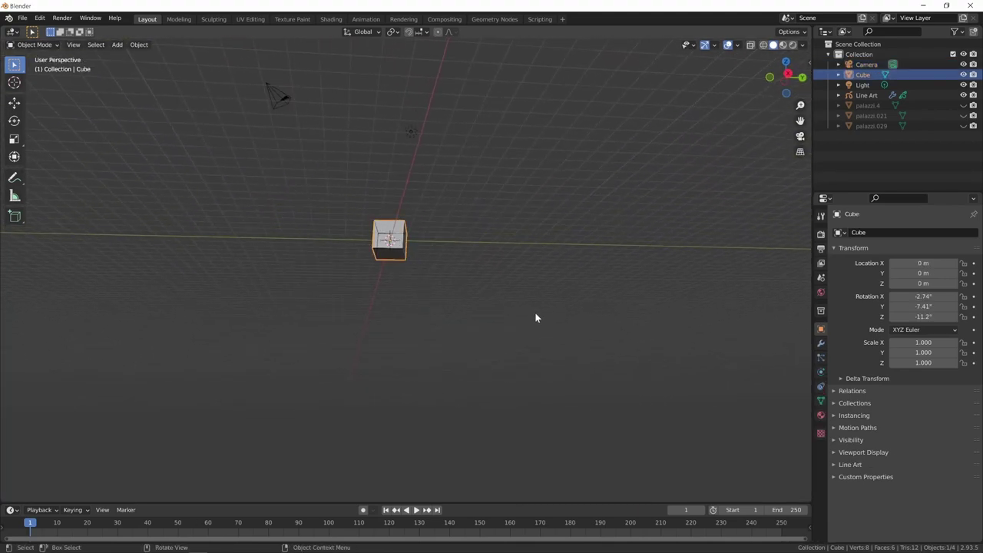
key(KP_7)
Make several Alt+D linked copies of the cube and groups of cubes around the original.
key(alt+d)
click(399, 293)
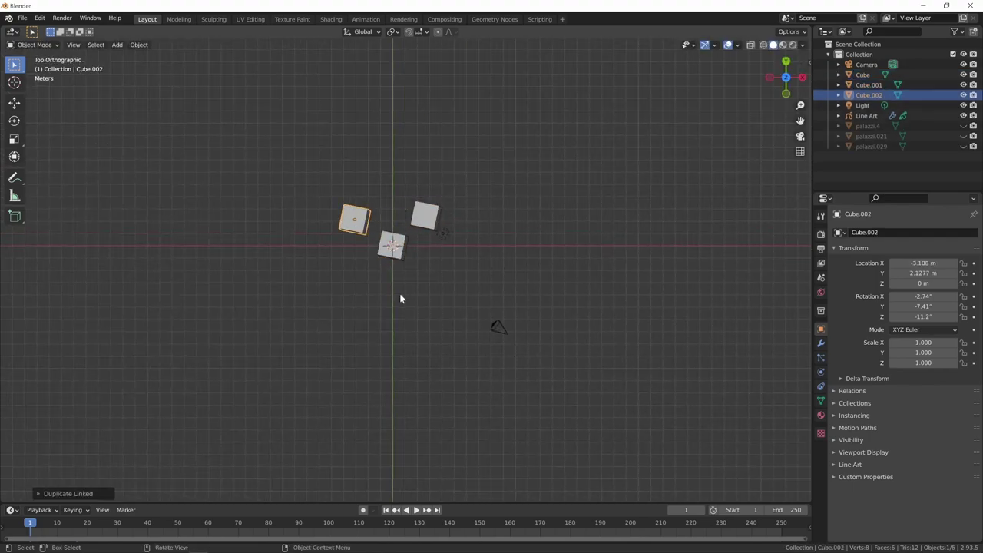
key(alt+d)
click(469, 315)
key(alt+d)
click(538, 339)
key(alt+d)
key(alt+d)
key(a)
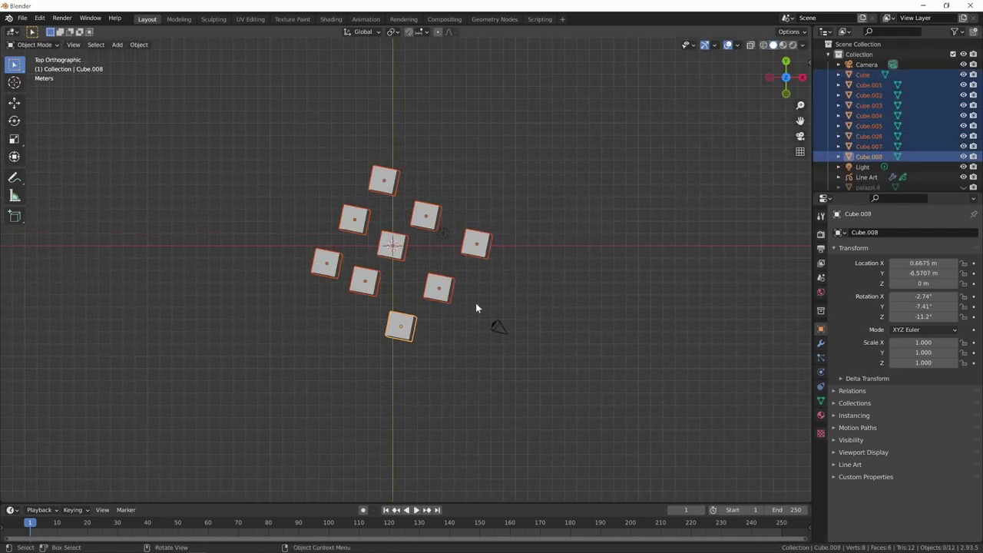
key(alt+d)
click(540, 325)
key(alt+d)
click(408, 379)
Randomize Transform all cubes with Location 10 m, Rotation 180°, Scale 0.1 and seed 13.
key(a)
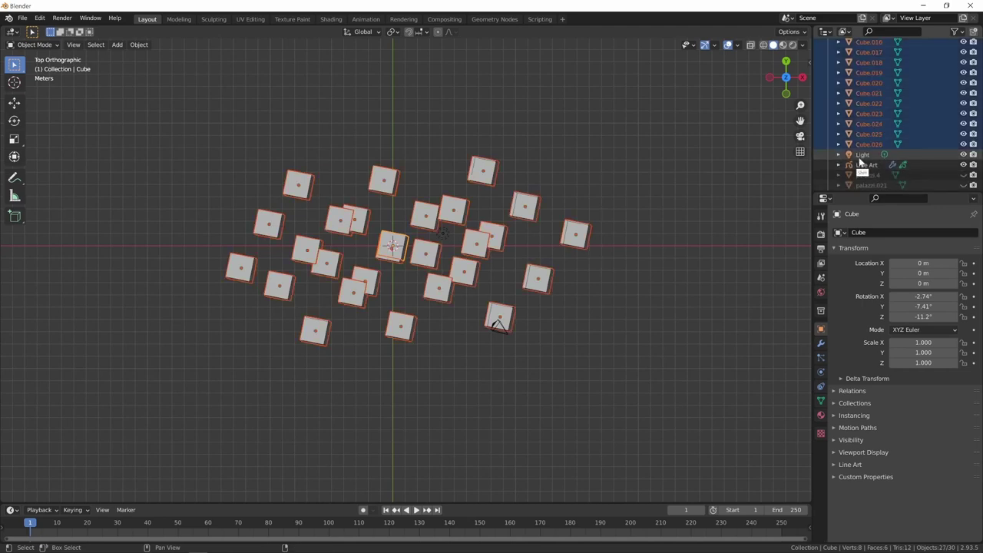
key(F3)
text(rand)
key(Return)
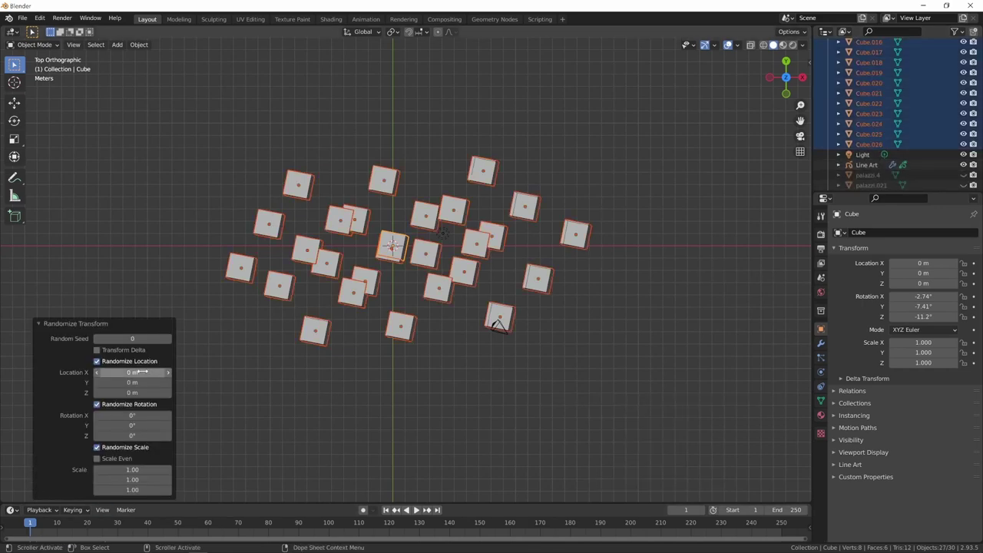
mouse_move(132, 373)
mouse_down()
mouse_move(145, 393)
mouse_move(165, 392)
mouse_move(169, 435)
mouse_up()
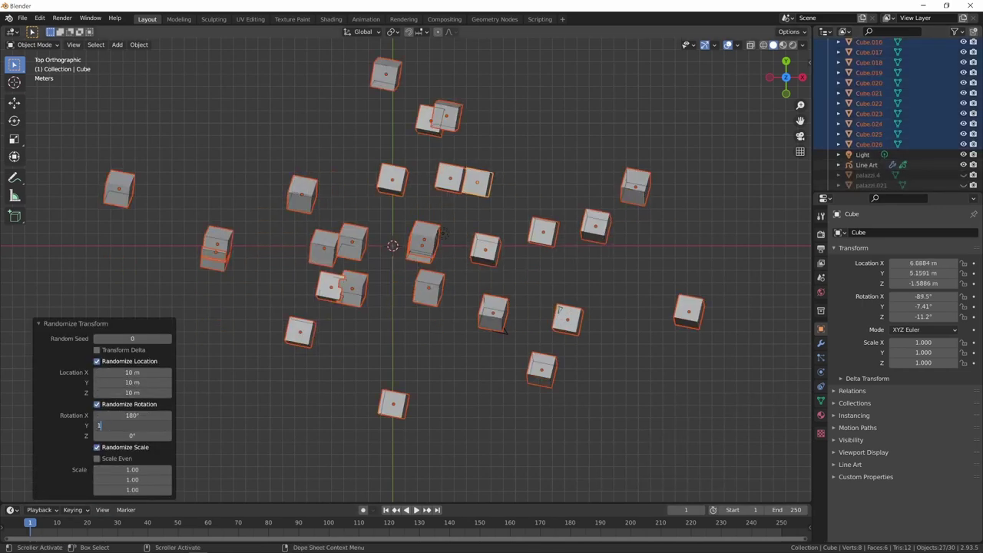
double_click(132, 470)
text(0.1)
key(Return)
drag(132, 339, 417, 421)
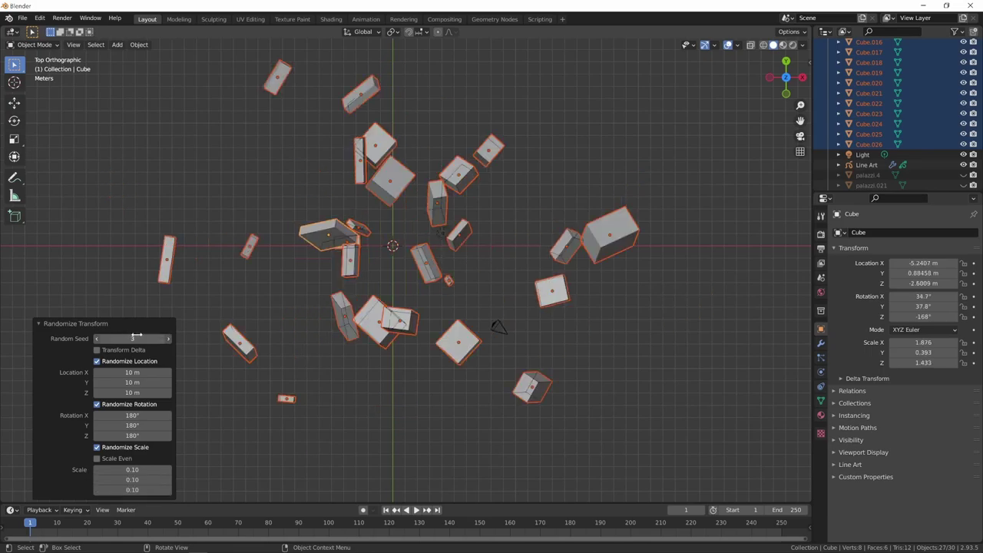
Duplicate the scattered cubes and randomize the new copies again, then view through the camera.
key(shift+d)
right_click(417, 421)
key(F3)
key(Return)
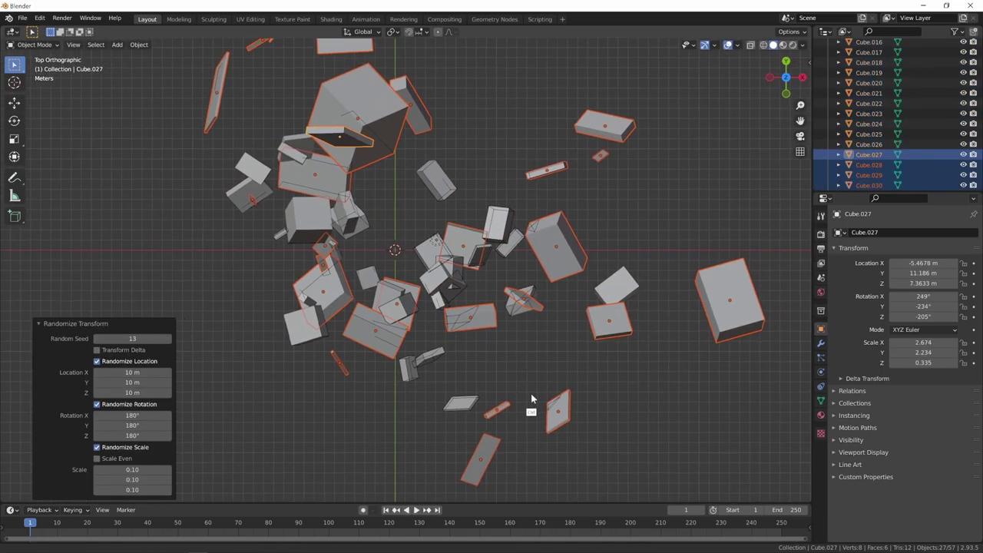
key(KP_0)
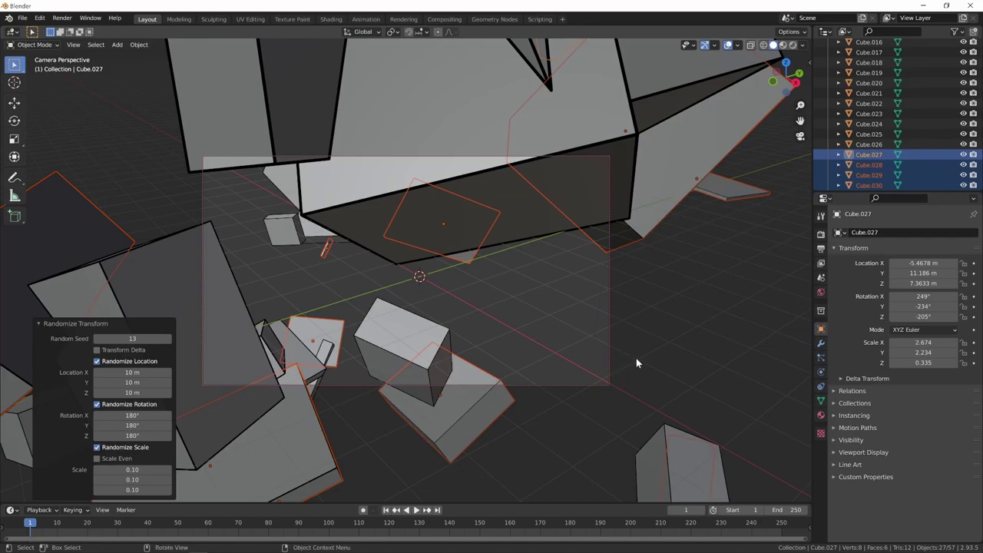
key(Right)
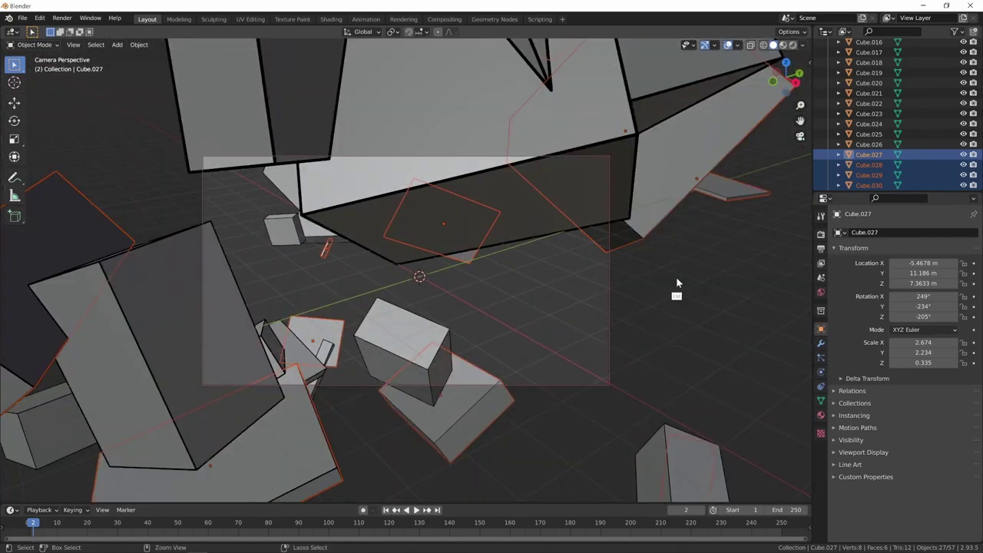
Dolly the locked camera back to fit the box cloud, deselect everything, then select the Line Art object.
mouse_move(675, 285)
ctrl+middle_down()
mouse_move(387, 437)
mouse_move(598, 334)
mouse_move(430, 415)
mouse_move(496, 395)
mouse_move(490, 331)
mouse_move(522, 317)
mouse_move(540, 336)
mouse_move(492, 356)
mouse_move(566, 300)
mouse_move(500, 345)
mouse_move(423, 355)
mouse_move(454, 351)
mouse_move(461, 328)
mouse_move(458, 317)
mouse_move(428, 327)
mouse_move(446, 324)
mouse_move(408, 345)
mouse_move(477, 345)
mouse_move(503, 334)
mouse_move(453, 348)
mouse_move(422, 374)
mouse_move(512, 322)
mouse_move(437, 321)
mouse_move(571, 371)
ctrl+middle_up()
click(592, 413)
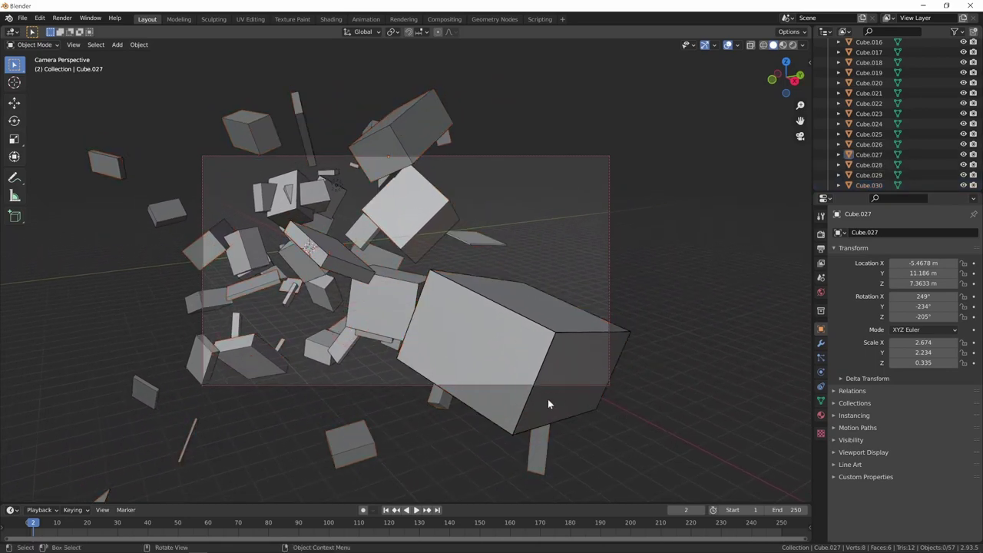
key(KP_7)
mouse_move(545, 404)
middle_down()
mouse_move(631, 379)
mouse_move(611, 348)
mouse_move(571, 341)
mouse_move(612, 304)
mouse_move(485, 330)
mouse_move(586, 279)
mouse_move(558, 345)
mouse_move(444, 395)
mouse_move(568, 302)
mouse_move(461, 256)
mouse_move(454, 351)
mouse_move(424, 432)
mouse_move(569, 327)
mouse_move(648, 366)
mouse_move(433, 358)
mouse_move(570, 318)
mouse_move(478, 325)
middle_up()
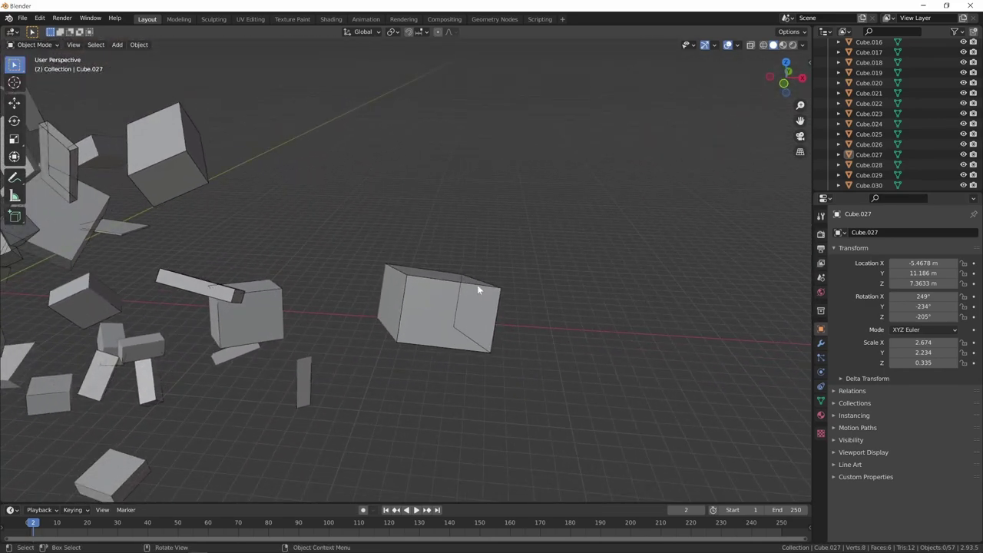
click(478, 289)
Locate the Line Art object in the Outliner and return to the camera's view of the boxes.
scroll(884, 115, up, 5)
scroll(883, 115, up, 3)
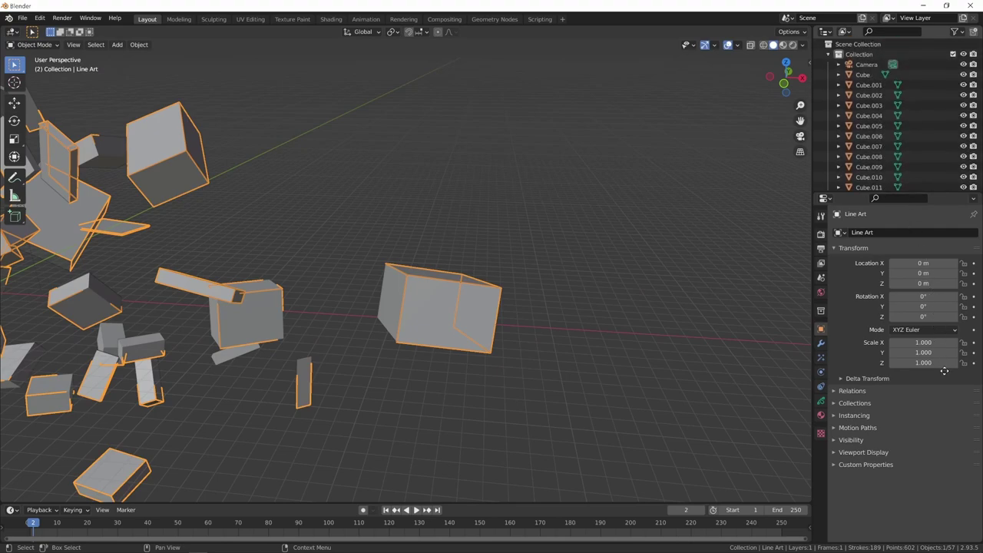
mouse_move(912, 158)
middle_down()
mouse_move(935, 127)
mouse_move(854, 152)
middle_up()
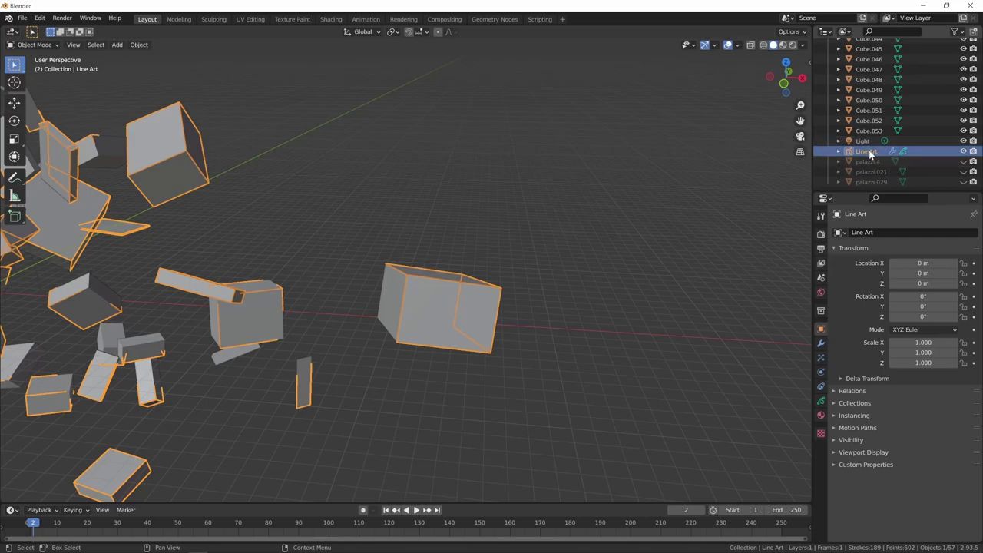
key(KP_0)
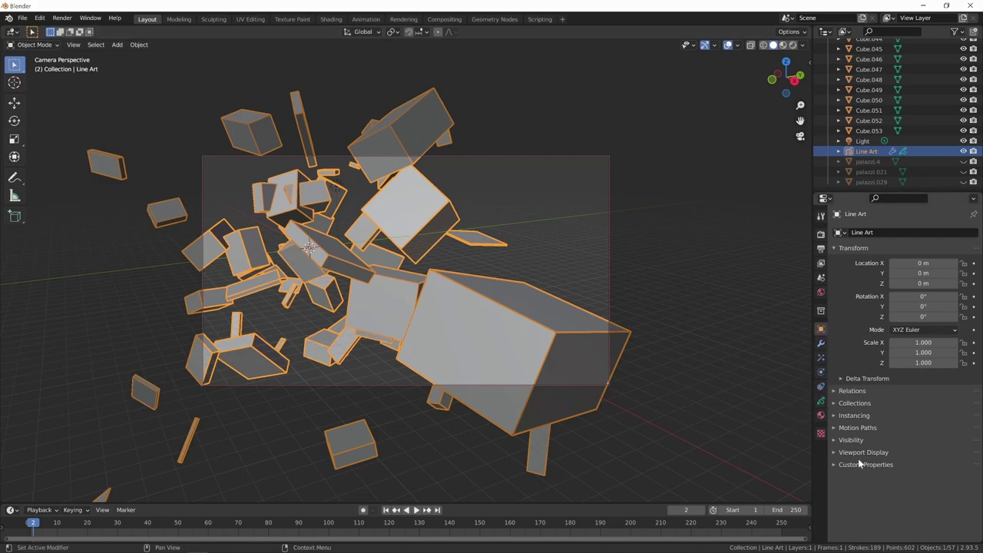
Show the Line Art object's Viewport Display settings, hide the overlays, and try the In Front option.
click(834, 446)
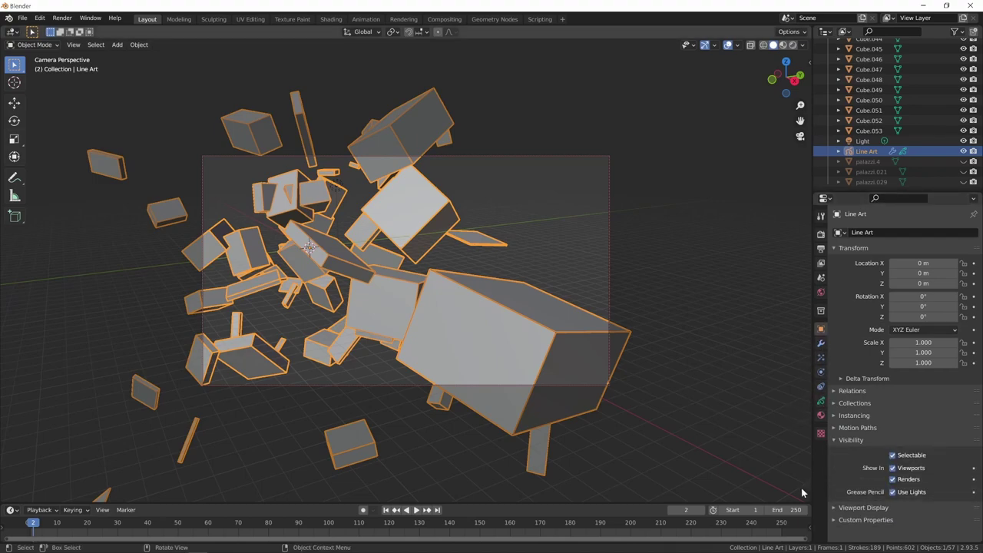
click(836, 509)
scroll(884, 374, down, 2)
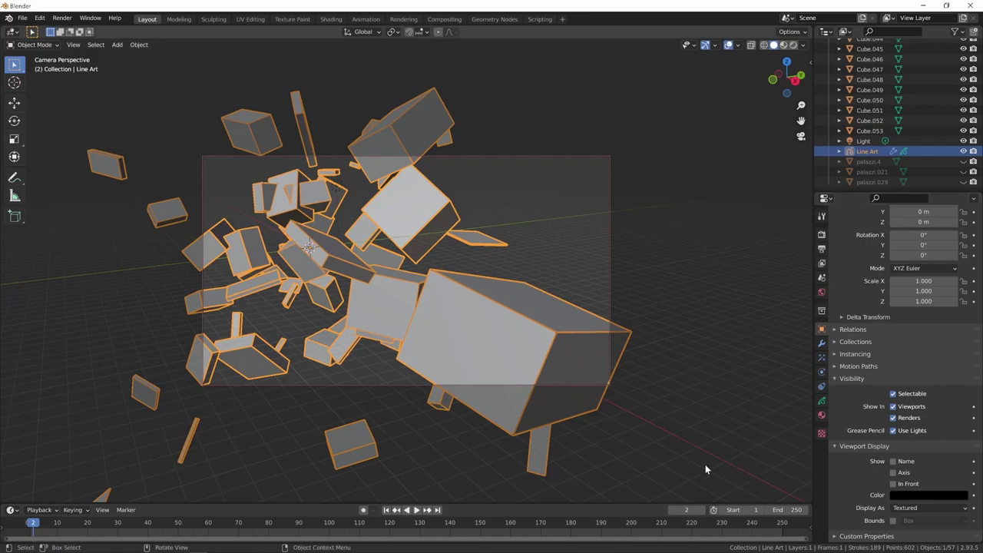
click(653, 430)
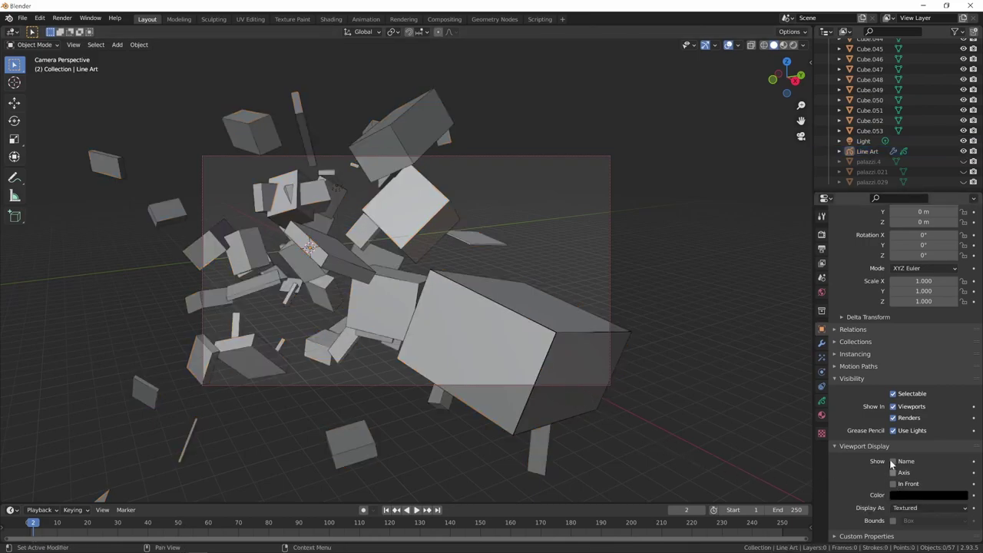
click(868, 152)
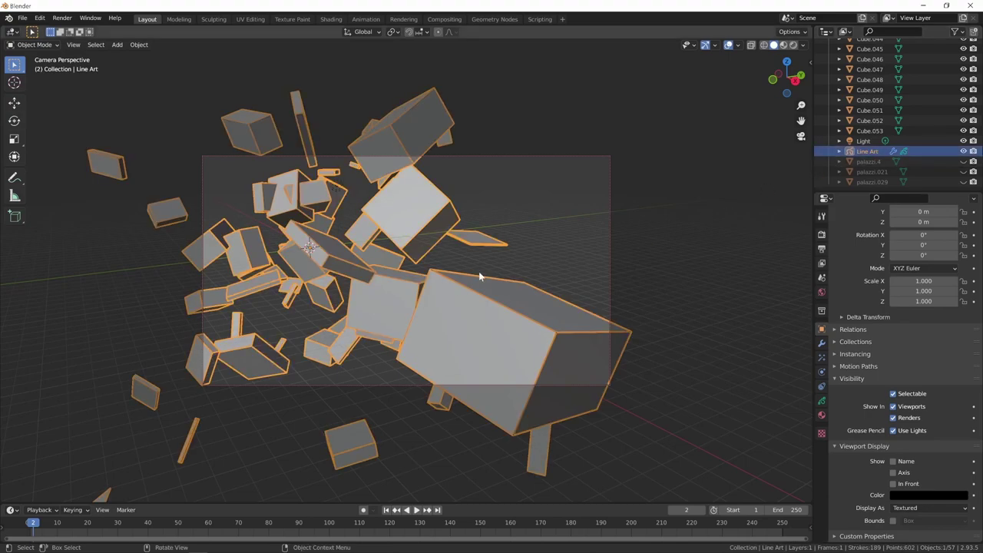
click(728, 45)
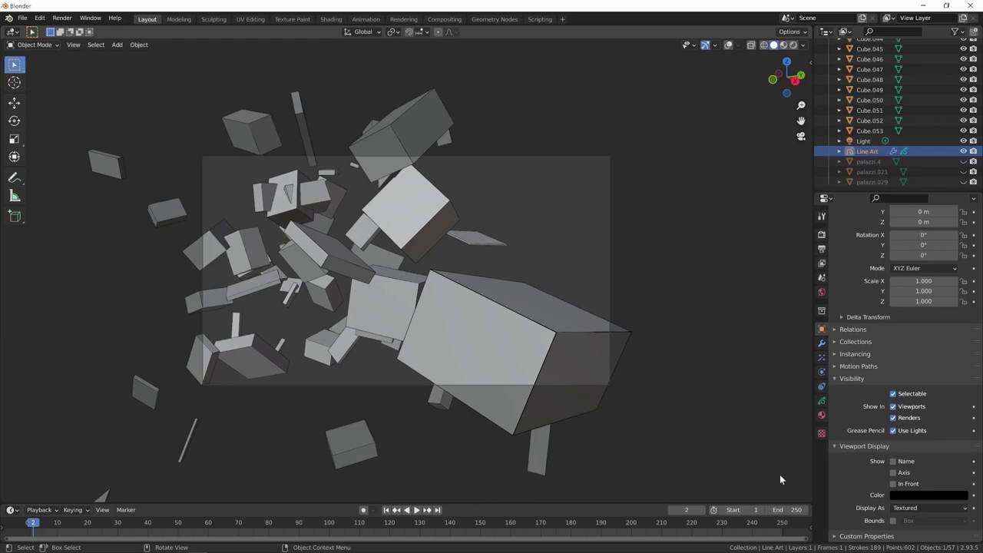
click(894, 485)
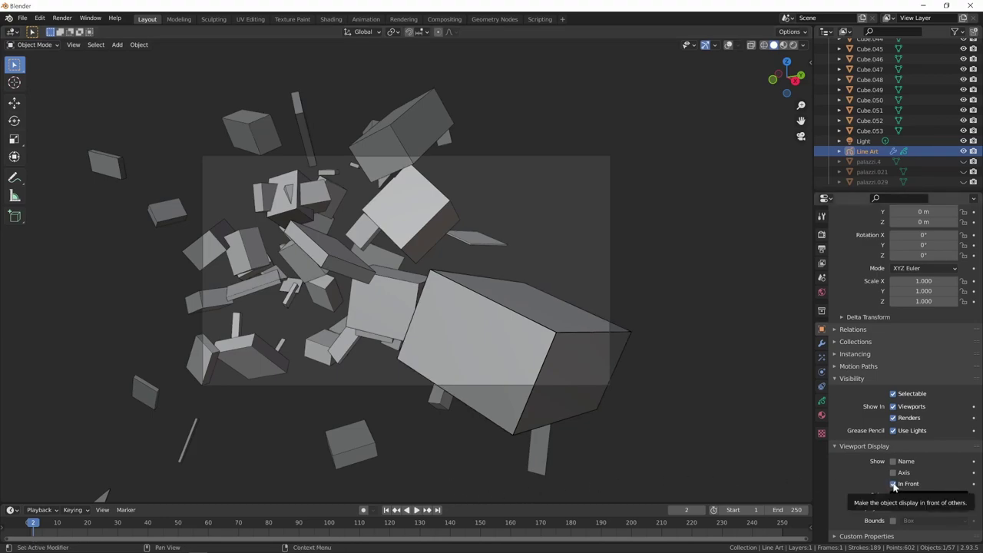
click(894, 487)
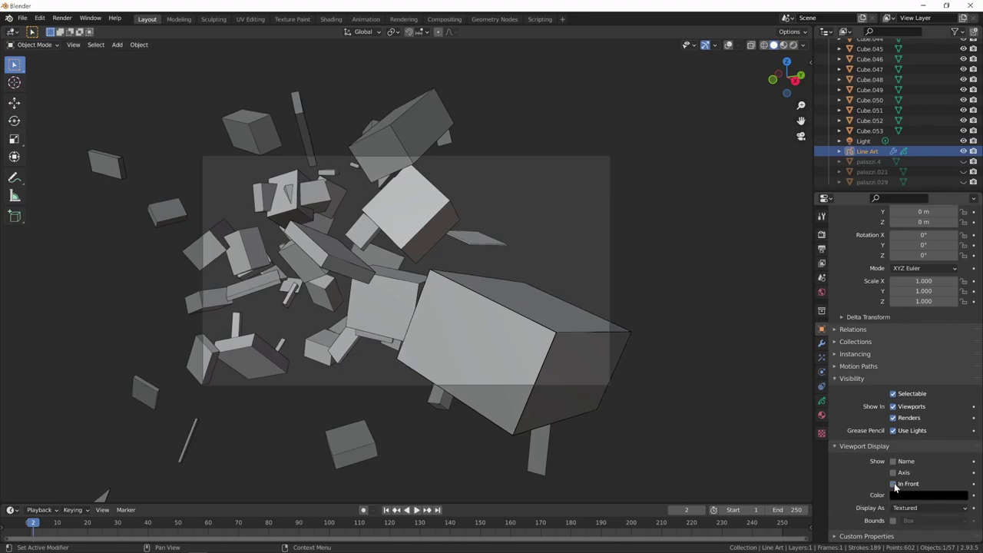
Zoom in on the large cube, switch In Front on so strokes draw over it, then return to camera view.
click(670, 421)
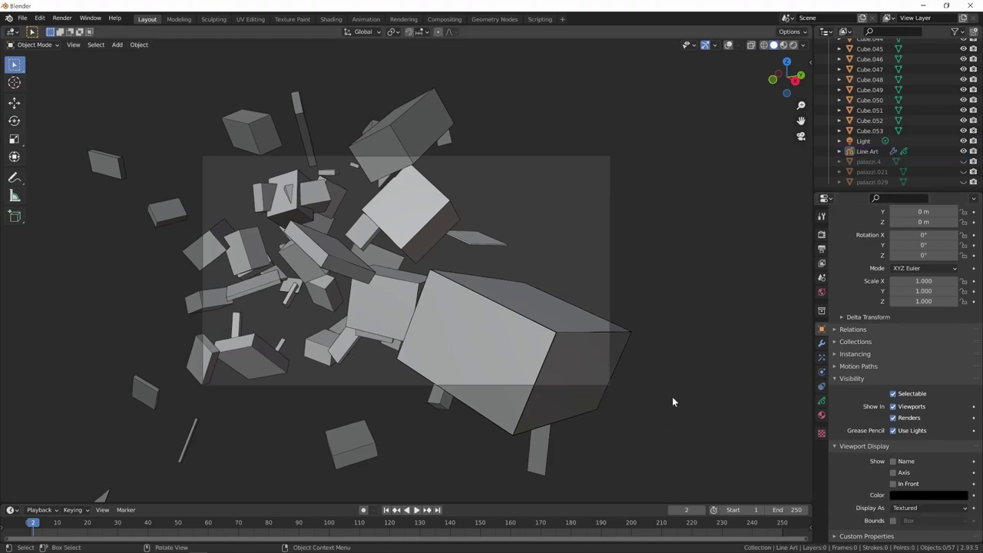
middle_drag(664, 405, 635, 385)
mouse_move(387, 394)
ctrl+middle_down()
mouse_move(681, 373)
mouse_move(440, 443)
mouse_move(592, 348)
mouse_move(570, 354)
mouse_move(568, 370)
mouse_move(538, 362)
mouse_move(513, 384)
mouse_move(562, 340)
mouse_move(621, 332)
mouse_move(509, 340)
mouse_move(555, 317)
mouse_move(498, 350)
mouse_move(573, 300)
ctrl+middle_up()
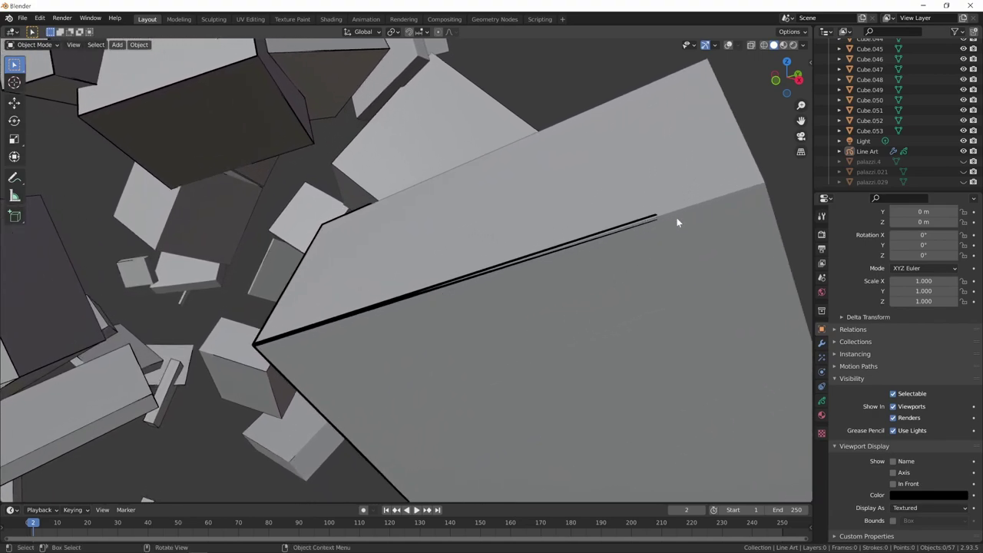
mouse_move(677, 223)
ctrl+middle_down()
mouse_move(654, 216)
mouse_move(646, 229)
ctrl+middle_up()
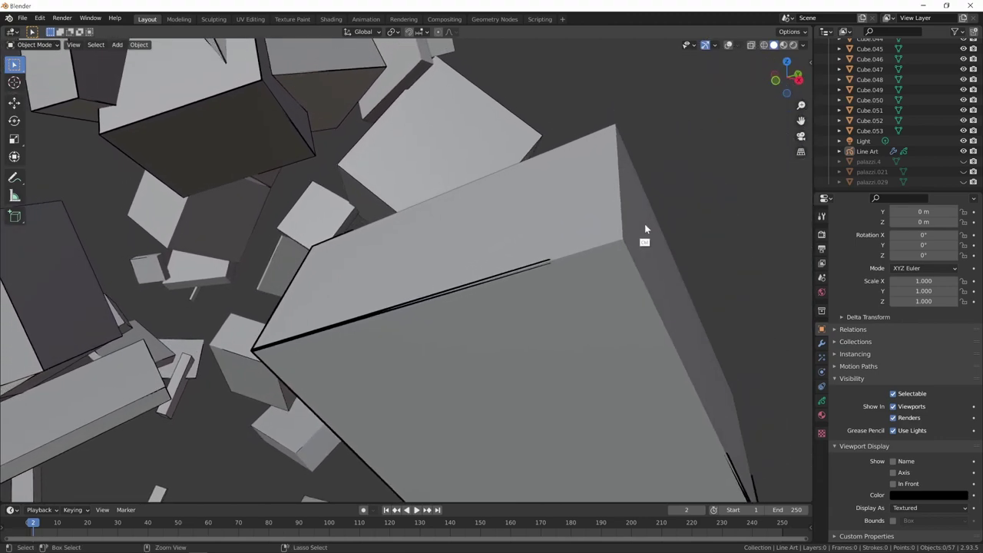
click(893, 484)
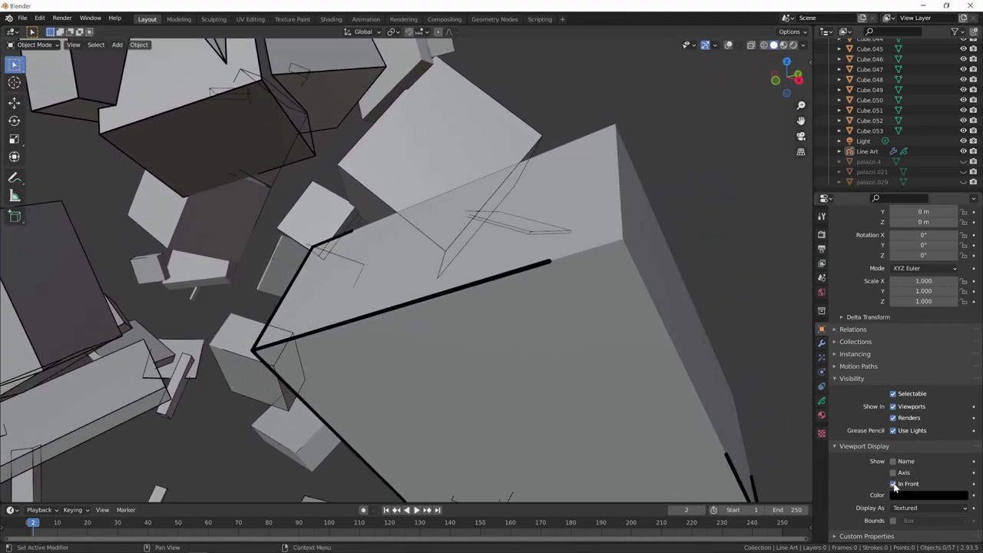
mouse_move(705, 407)
middle_down()
mouse_move(682, 391)
mouse_move(656, 421)
middle_up()
key(KP_0)
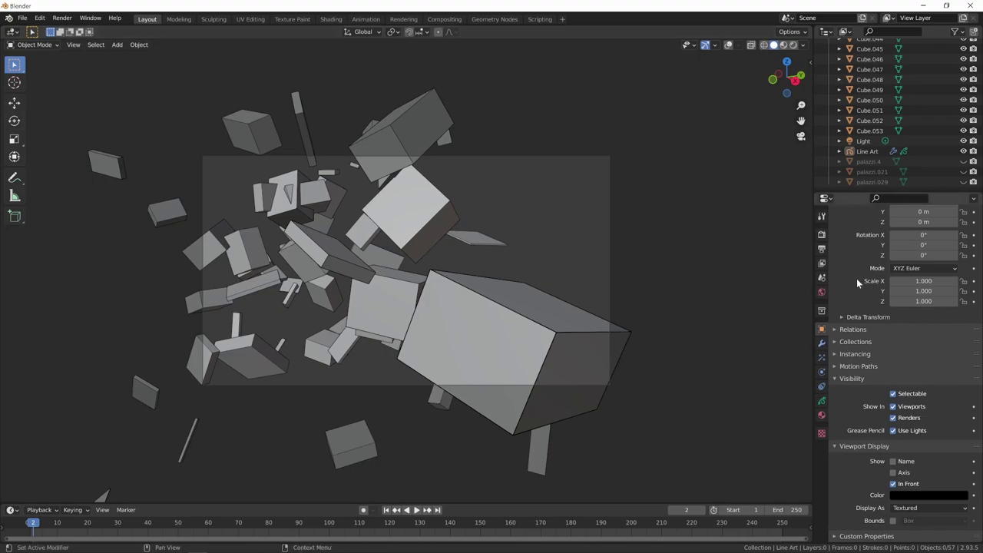
Select the Line Art object, toggle overlays on and off, and show its Line Art modifier settings.
click(868, 152)
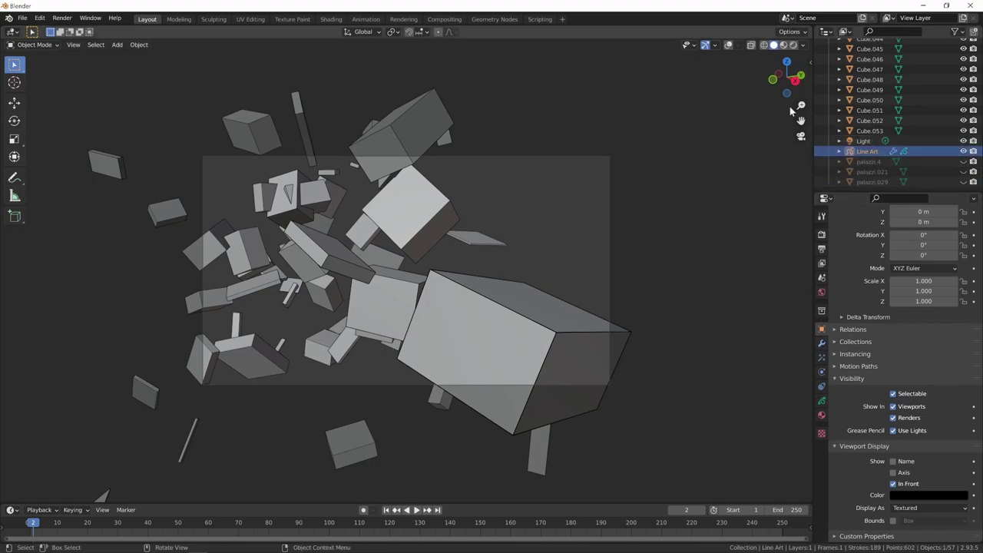
click(729, 46)
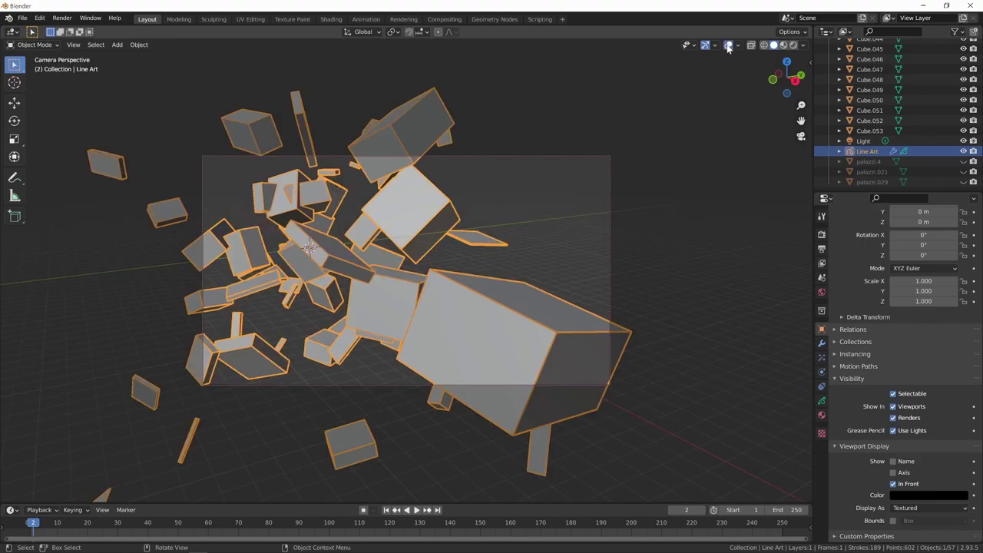
click(729, 46)
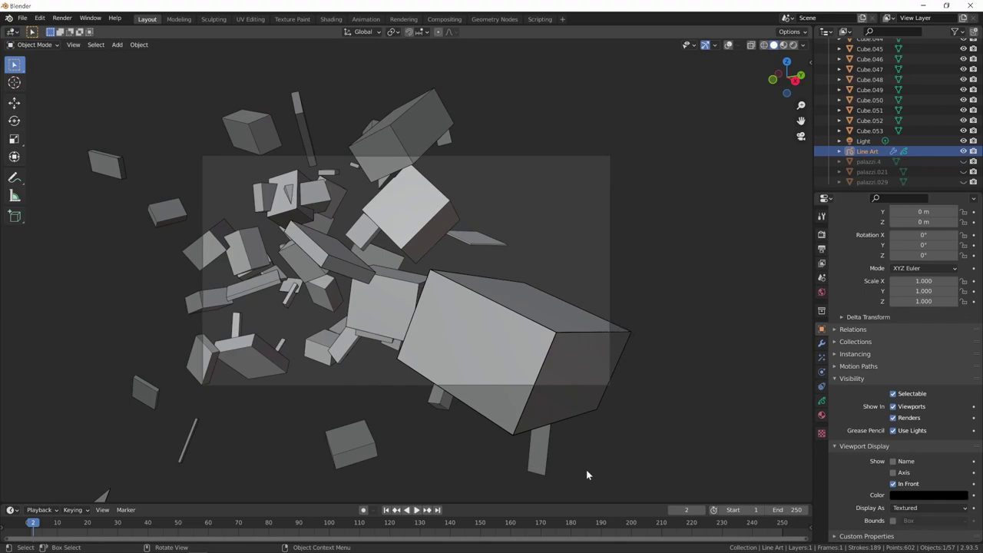
click(822, 346)
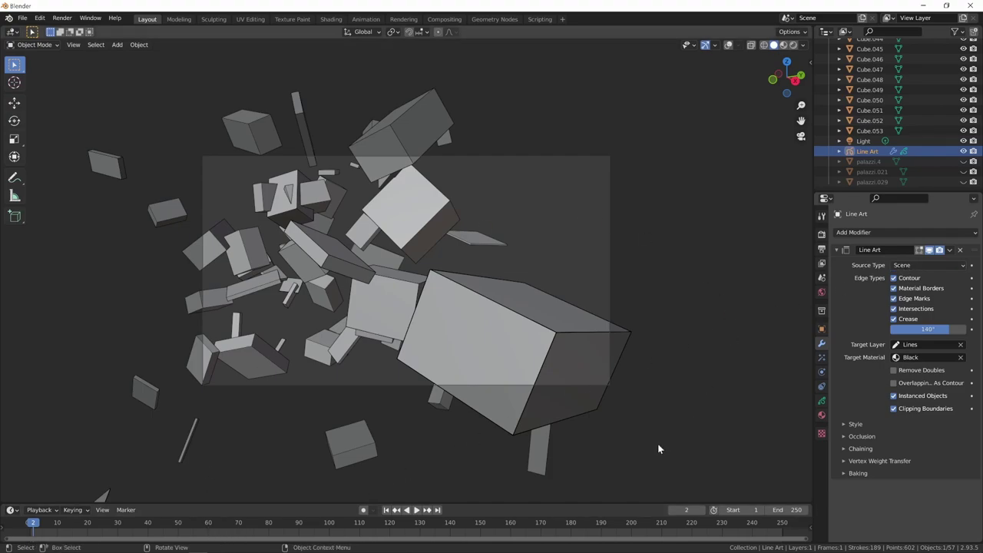
Expand the Style panel and set the Line Art stroke thickness to 100.
click(843, 423)
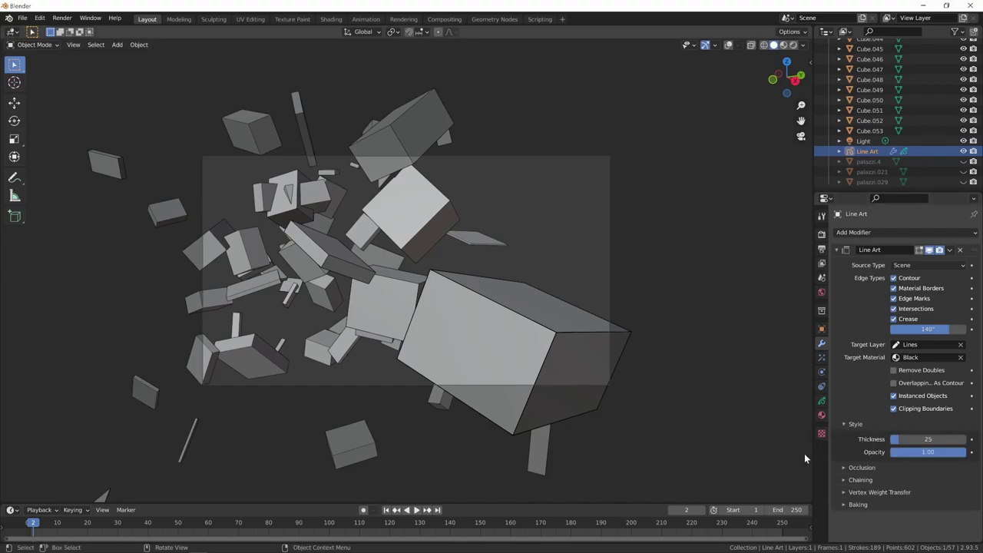
click(921, 438)
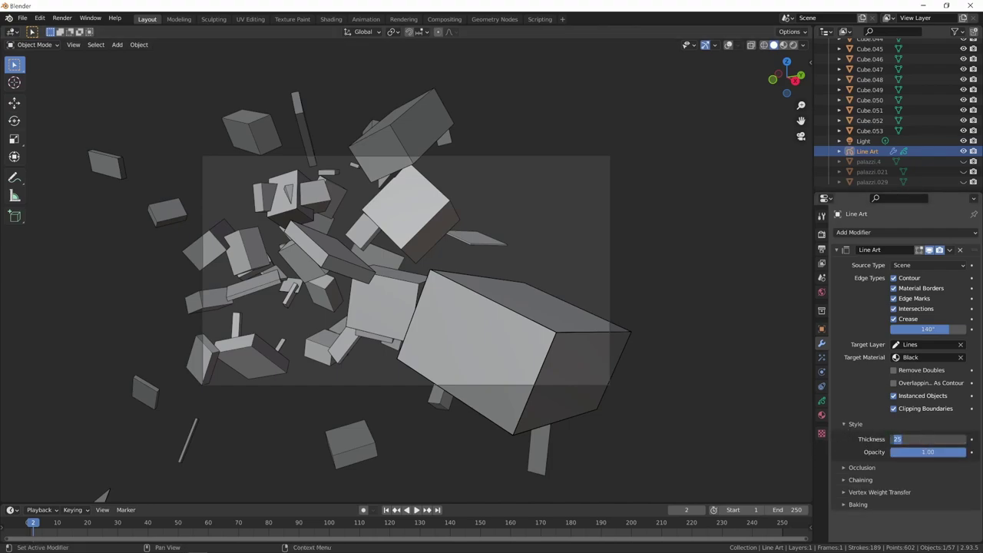
key(Return)
click(922, 438)
text(100)
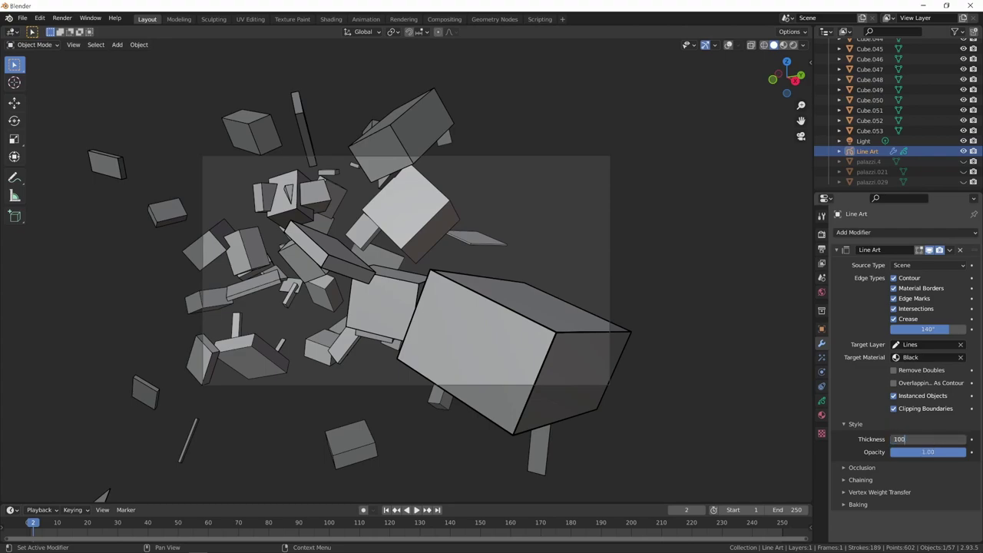
key(Return)
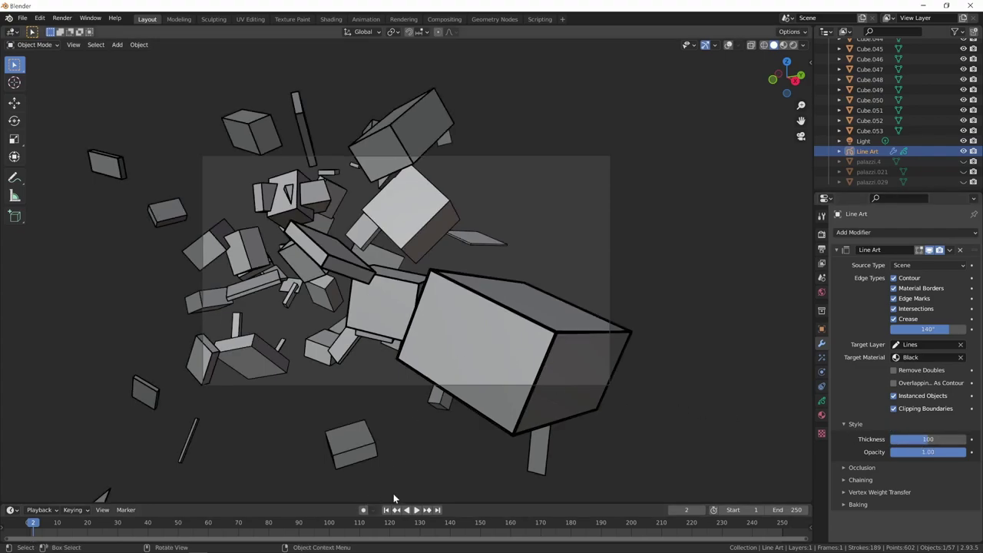
drag(939, 452, 959, 452)
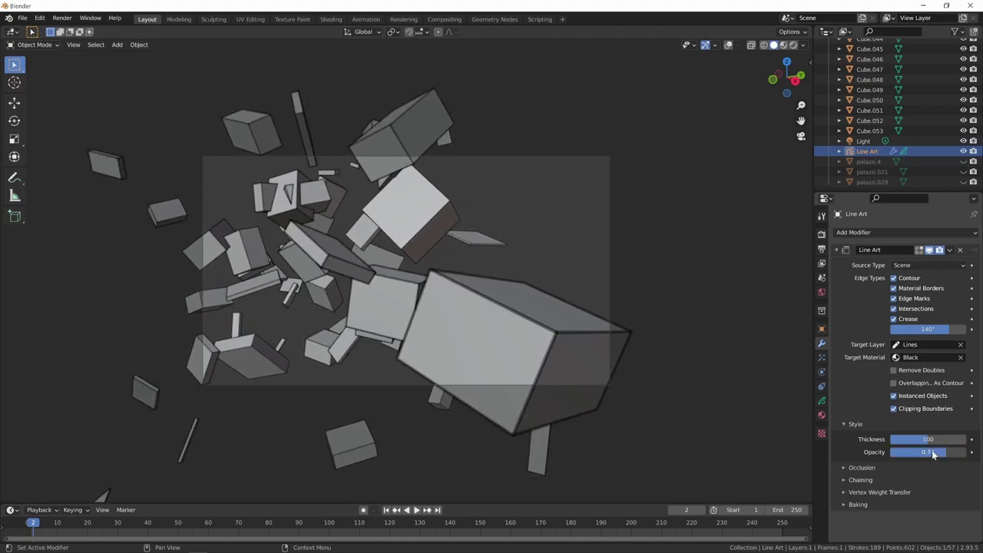
click(957, 440)
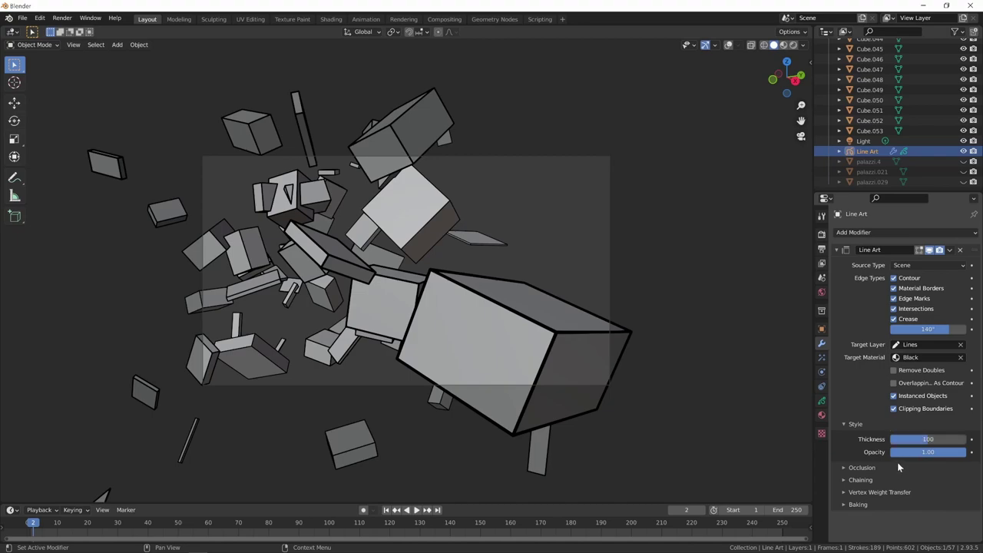
Test occlusion level 1 in the Occlusion panel, then return it to 0.
click(844, 468)
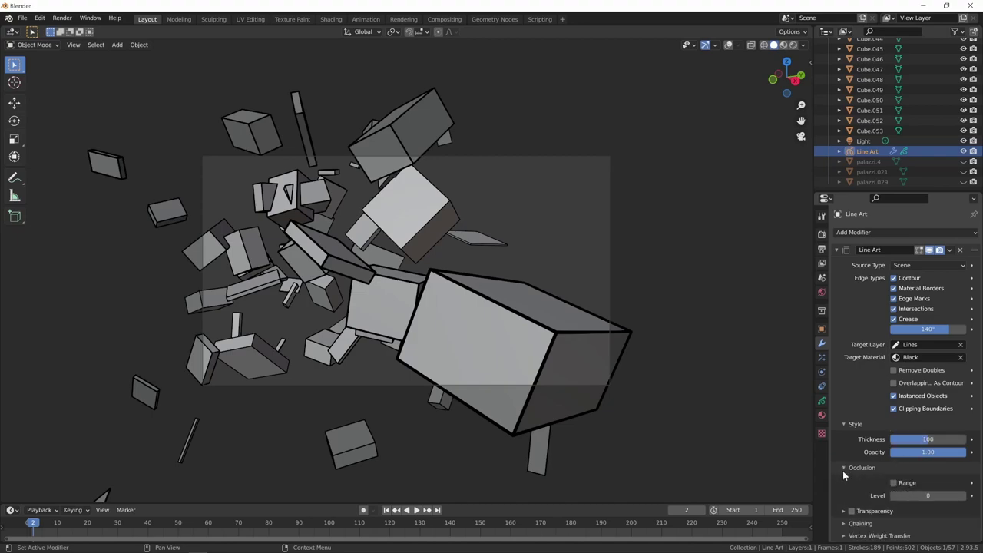
scroll(873, 431, down, 1)
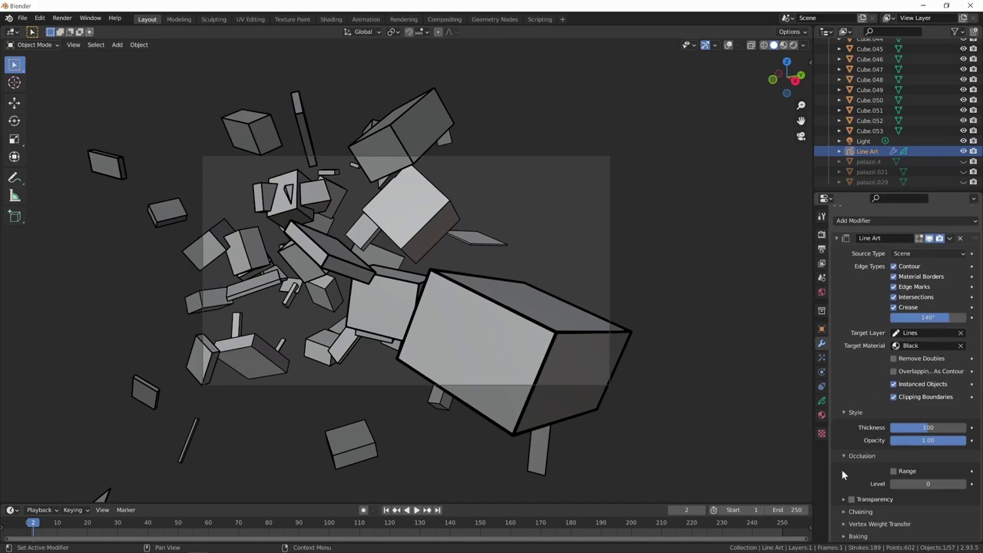
click(963, 484)
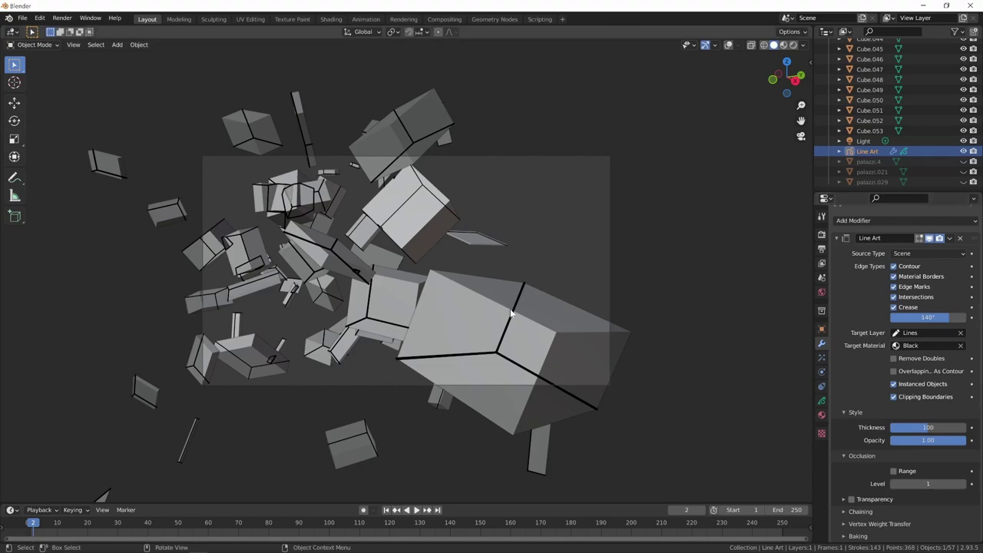
click(893, 484)
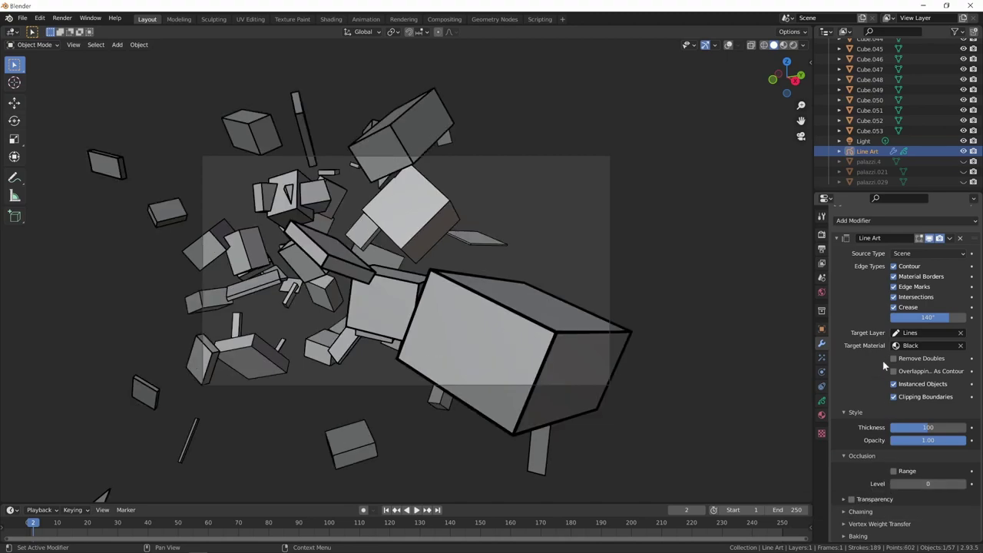
click(838, 239)
Duplicate the Line Art modifier and rename the copy to 'Line Art.trasparenti'.
click(950, 251)
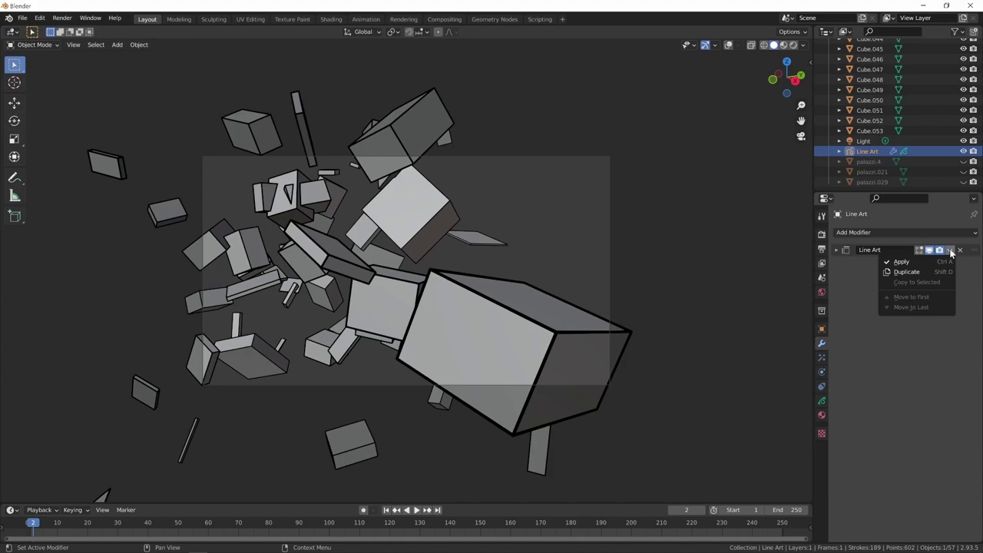
click(921, 274)
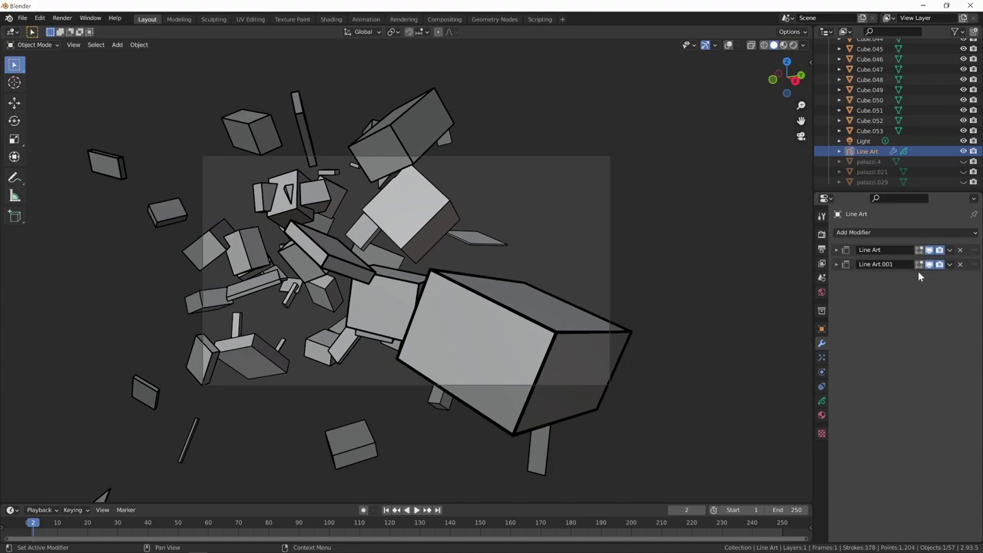
double_click(892, 265)
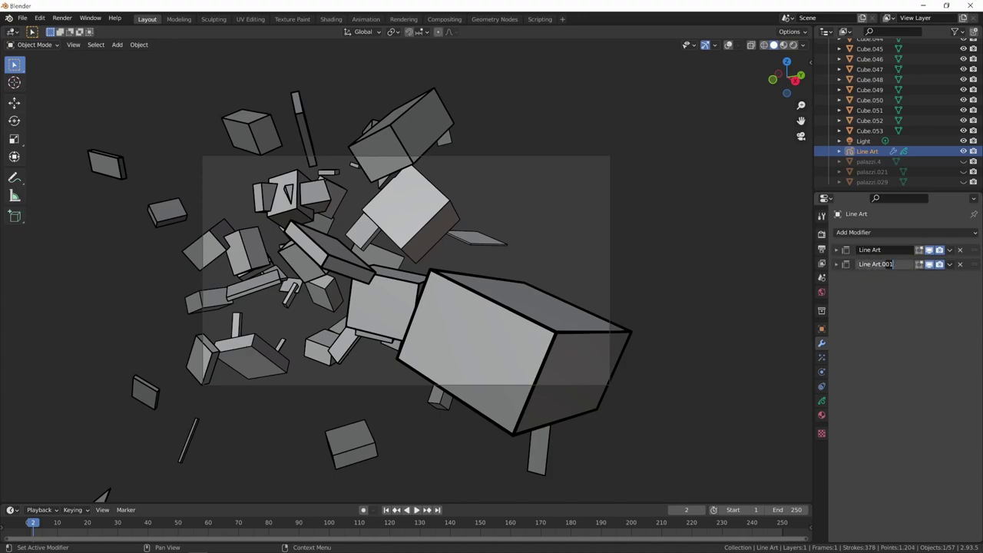
key(BackSpace)
text(i)
key(Return)
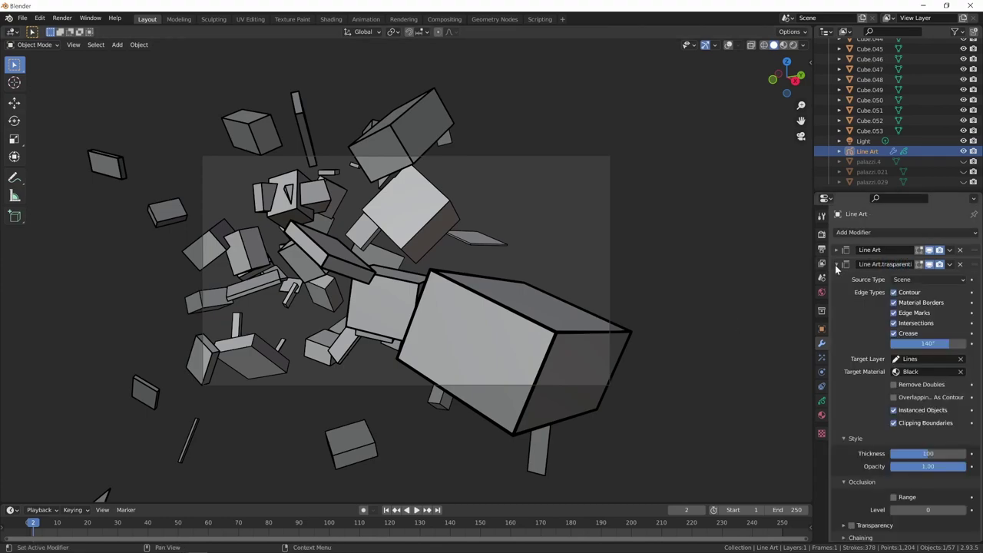
click(837, 265)
Give Line Art.trasparenti occlusion level 1, thickness 50 and opacity 0.5.
double_click(962, 511)
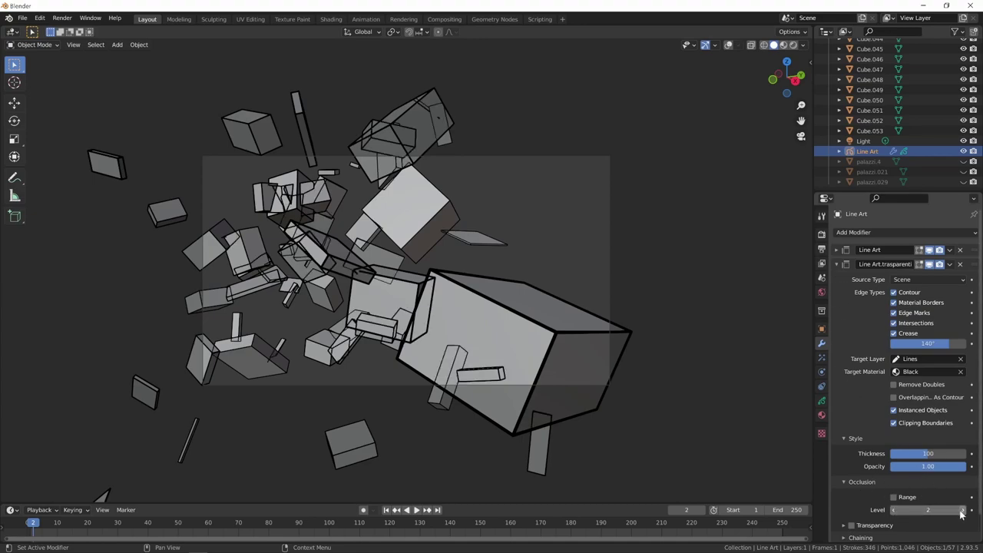
drag(961, 512, 934, 510)
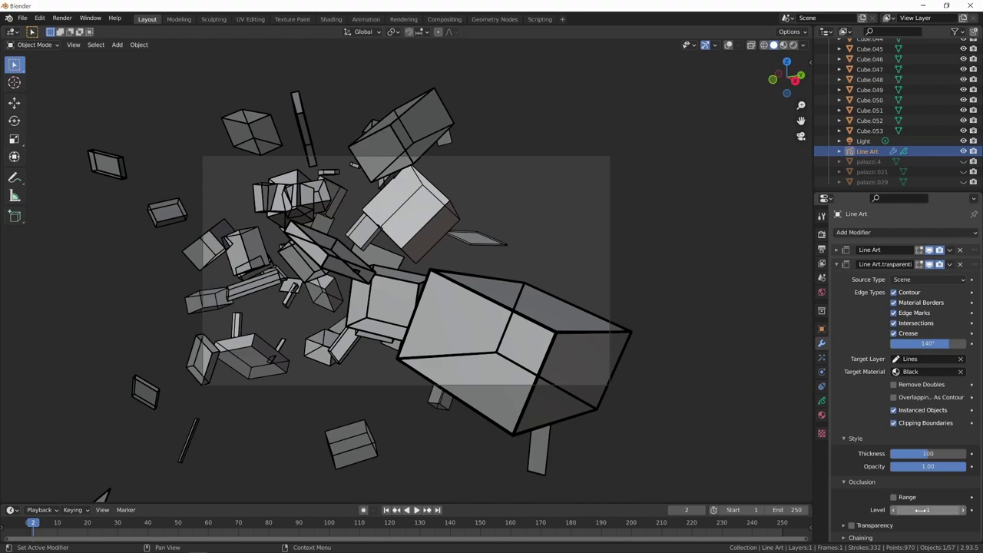
click(928, 453)
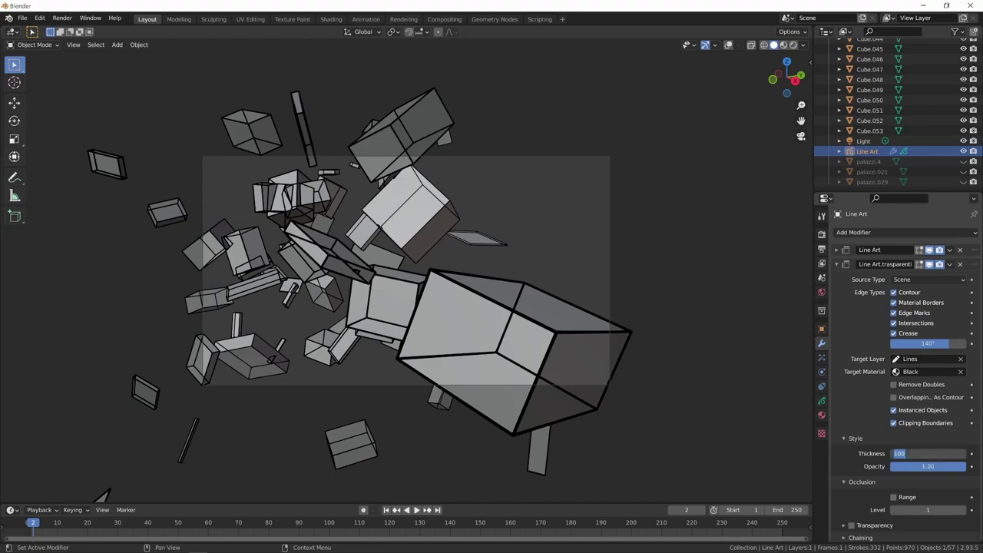
text(50)
key(Return)
click(935, 466)
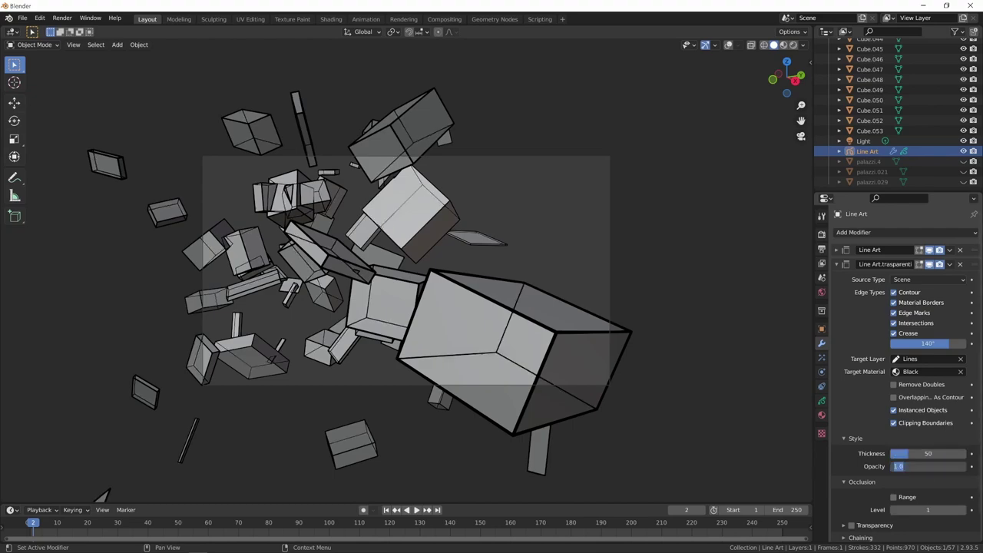
text(0.5)
key(Return)
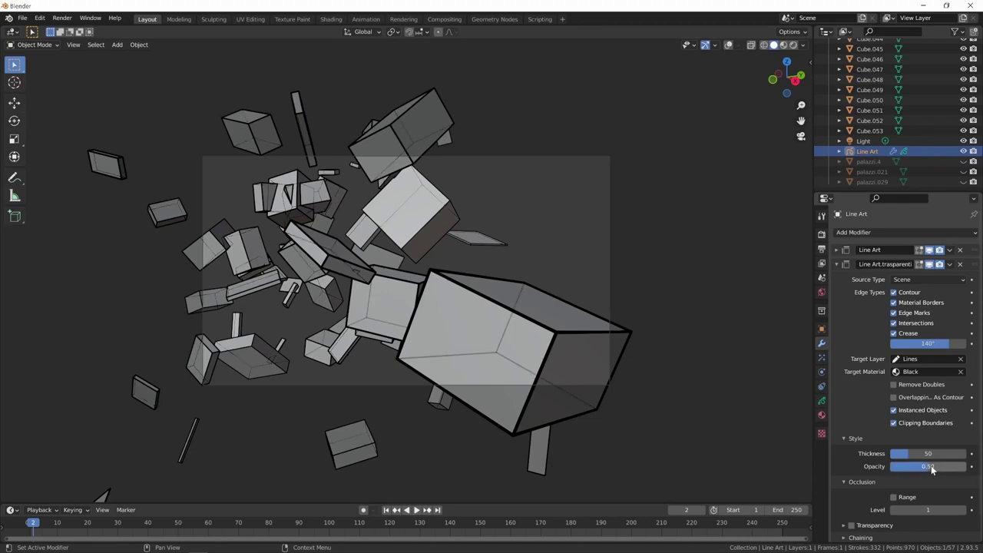
click(676, 424)
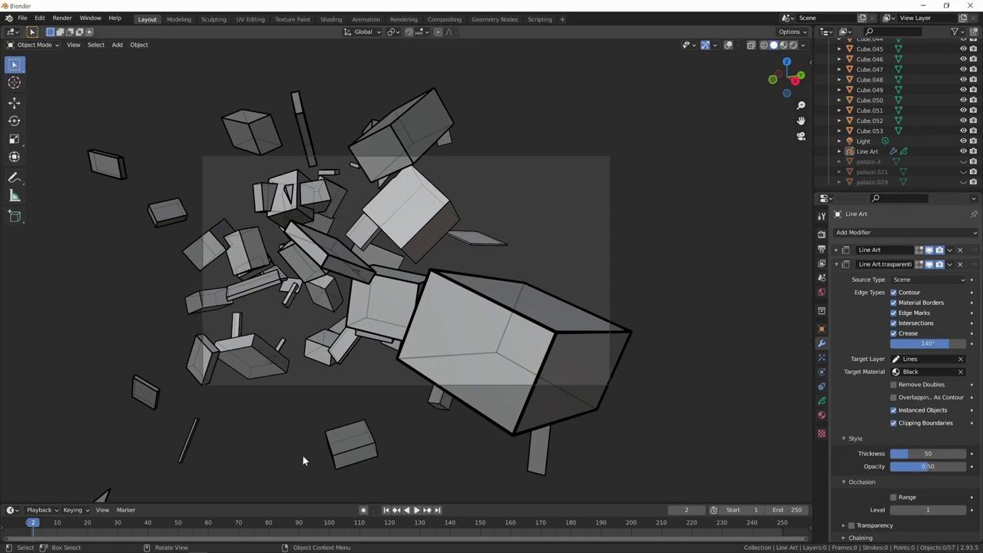
click(965, 511)
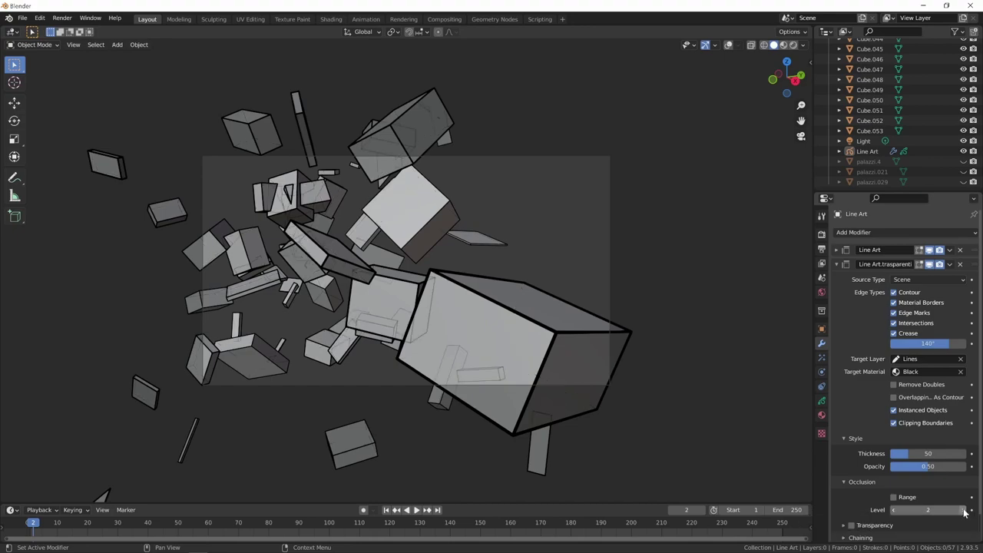
click(893, 510)
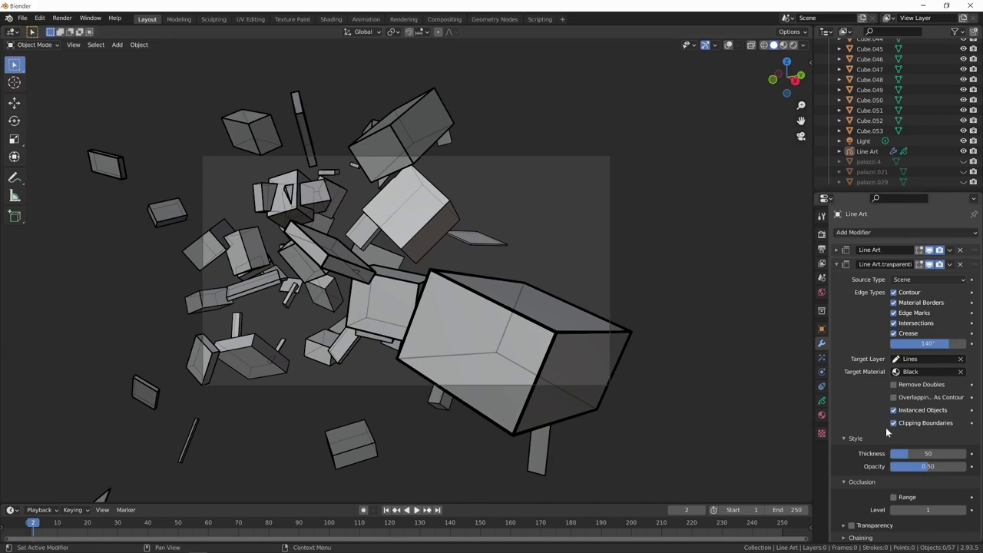
Hide Line Art.trasparenti in the viewport, render twice to compare, then show its lines again.
click(836, 264)
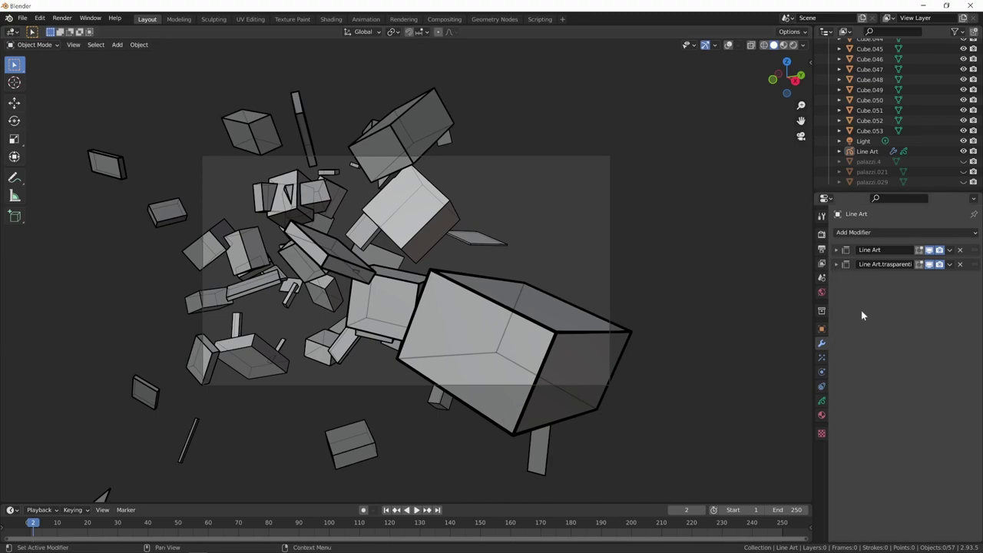
click(930, 264)
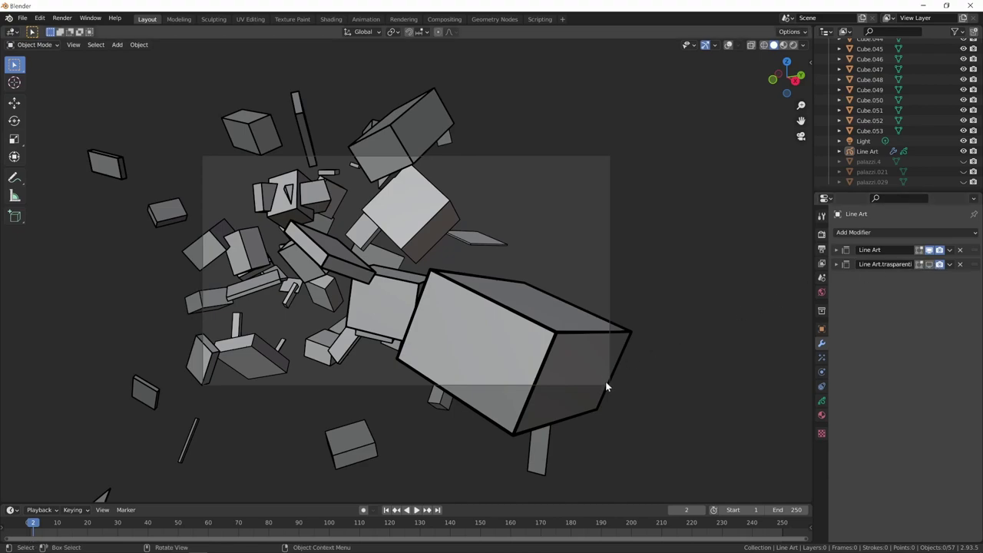
key(F12)
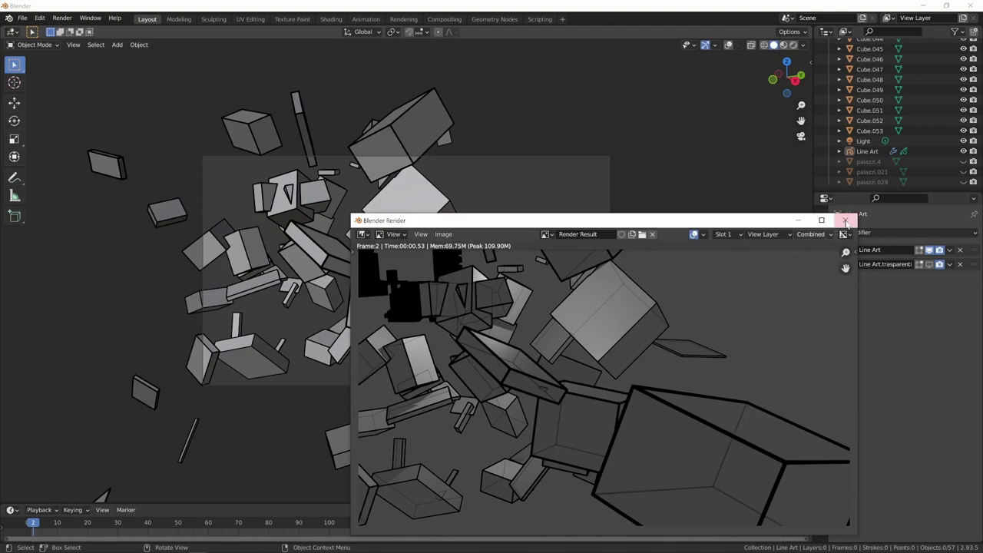
click(846, 221)
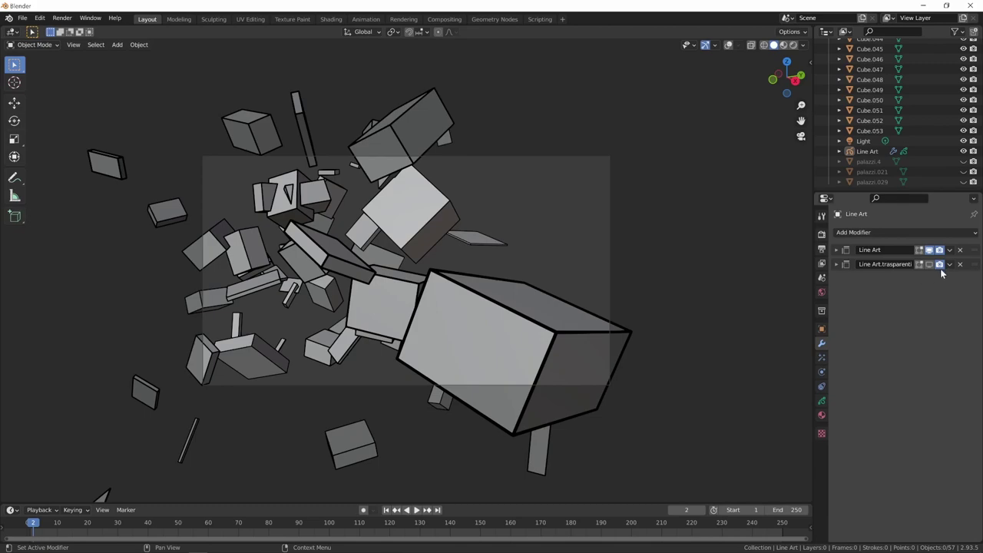
key(F12)
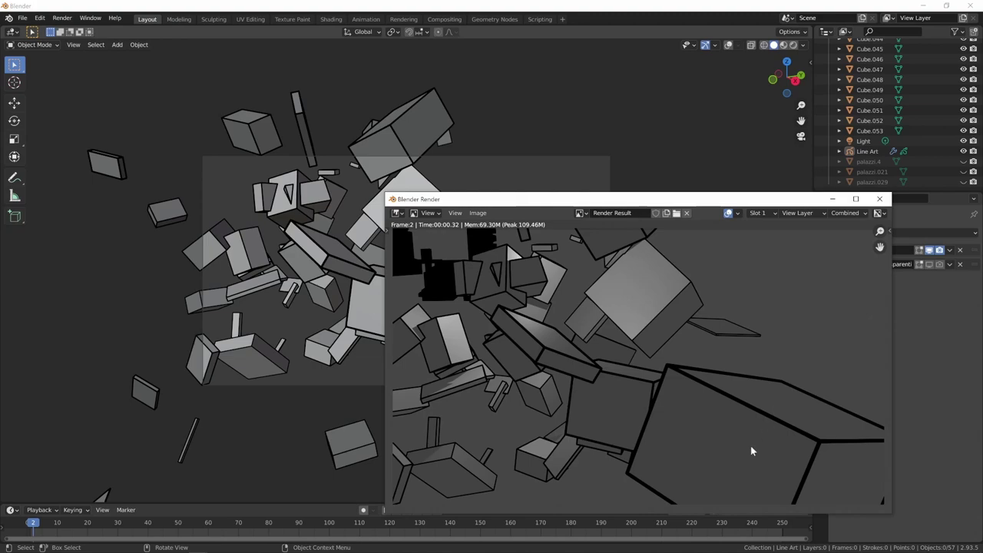
click(880, 199)
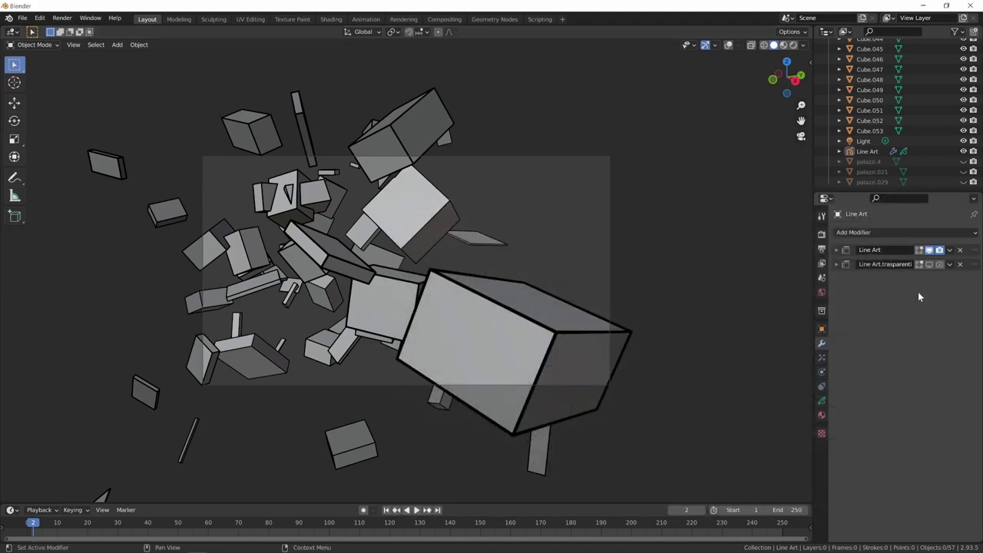
click(930, 264)
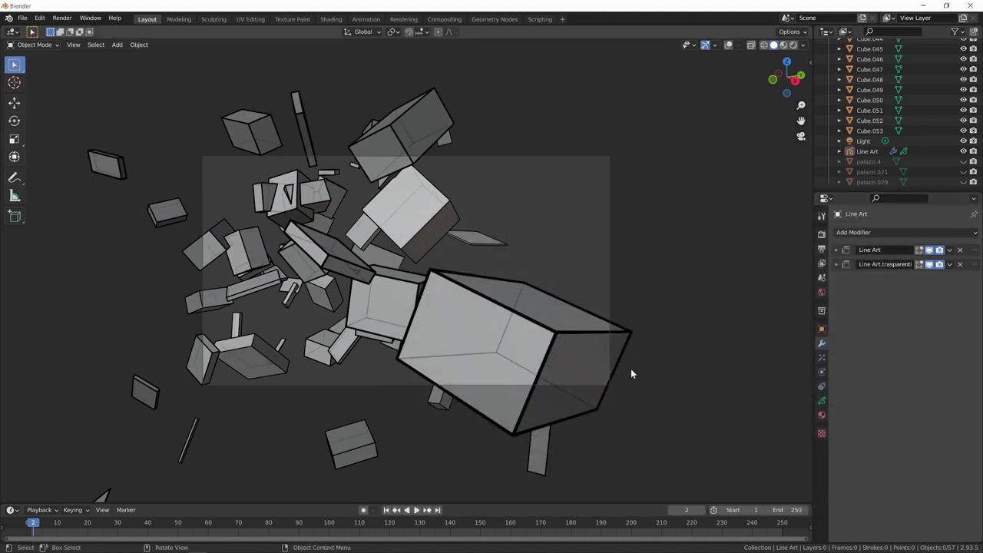
mouse_move(548, 367)
middle_down()
mouse_move(573, 363)
mouse_move(548, 358)
mouse_move(582, 404)
mouse_move(571, 333)
mouse_move(554, 373)
mouse_move(564, 371)
mouse_move(499, 431)
middle_up()
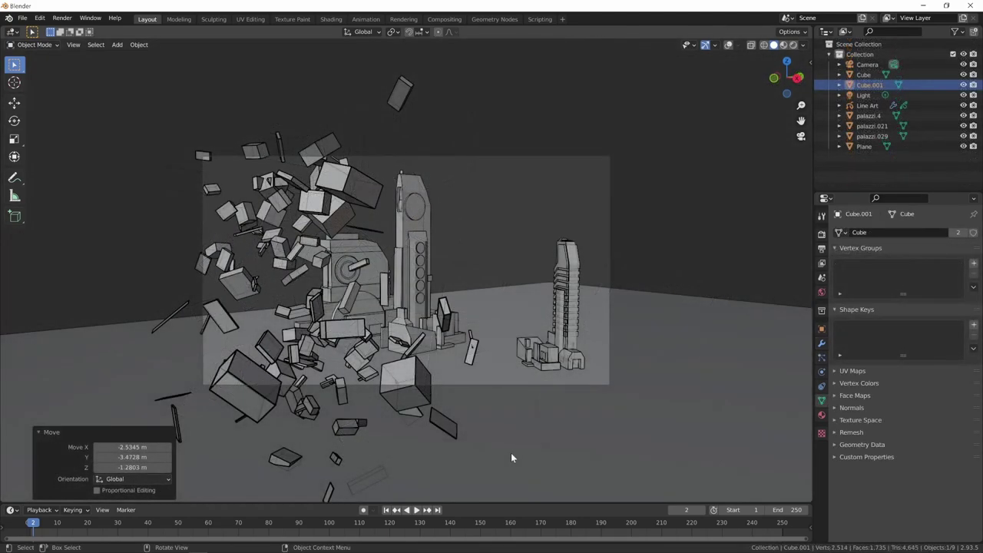
Turn off viewport display on both Line Art modifiers and render the building scene with F12.
click(422, 295)
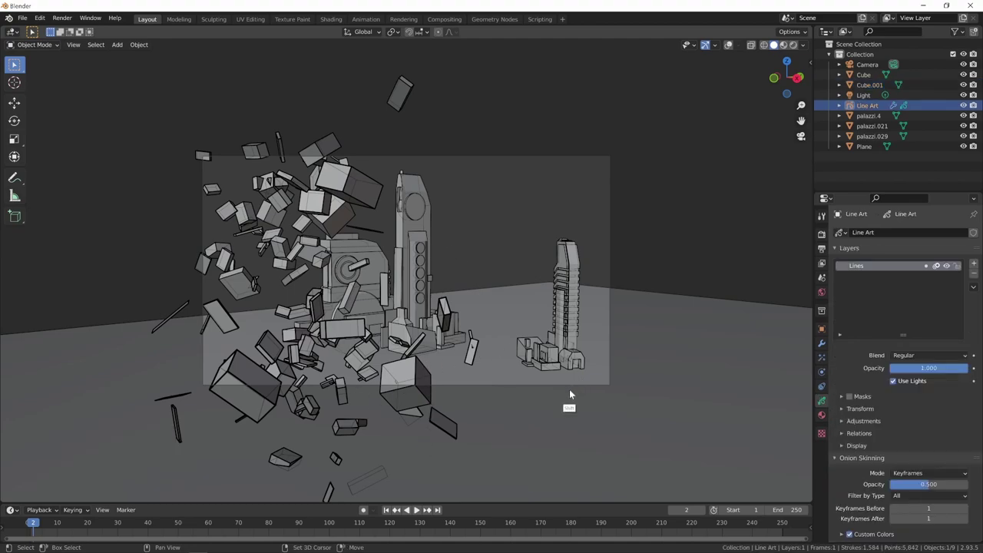
mouse_move(566, 390)
shift+middle_down()
mouse_move(522, 392)
mouse_move(588, 387)
mouse_move(523, 382)
mouse_move(569, 386)
mouse_move(558, 435)
shift+middle_up()
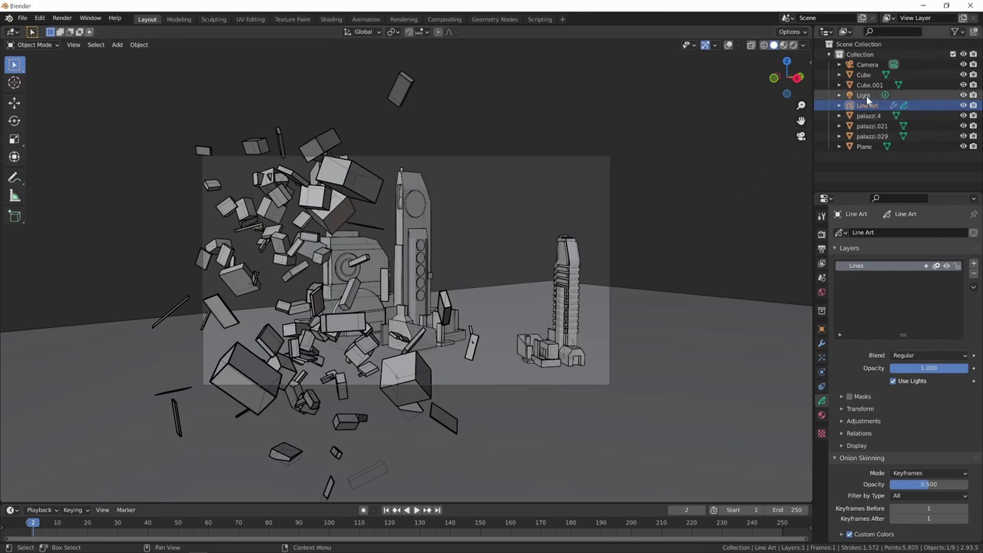
click(821, 342)
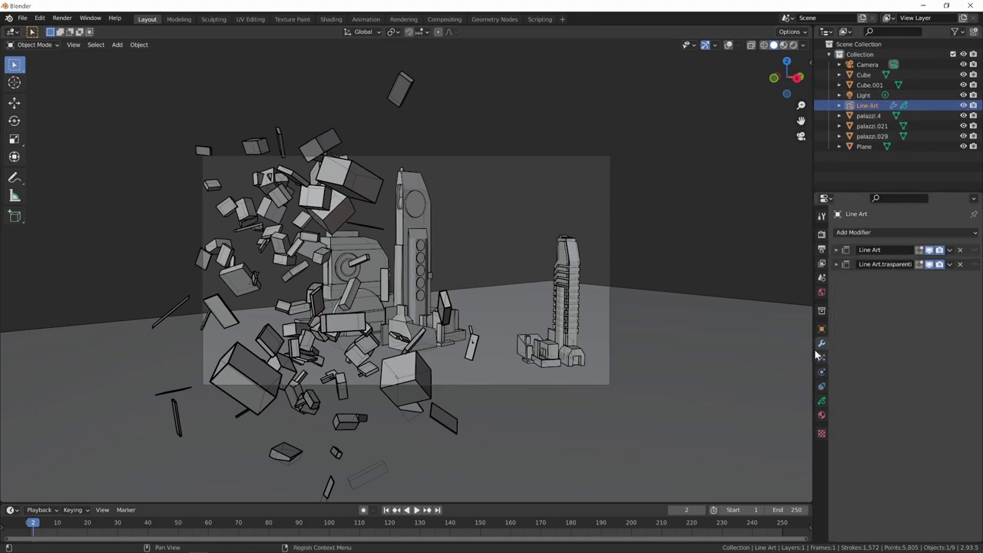
click(930, 251)
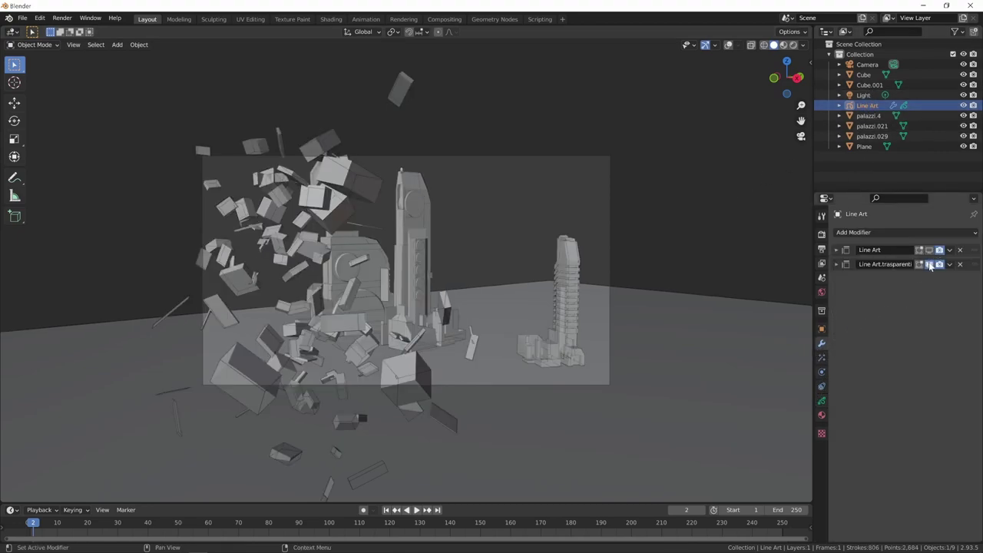
click(929, 264)
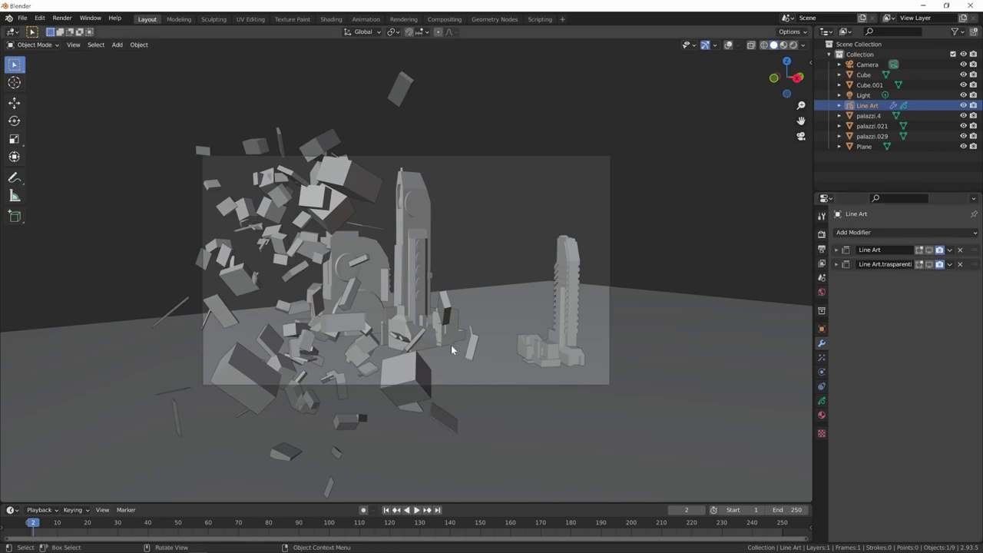
middle_drag(461, 377, 534, 349)
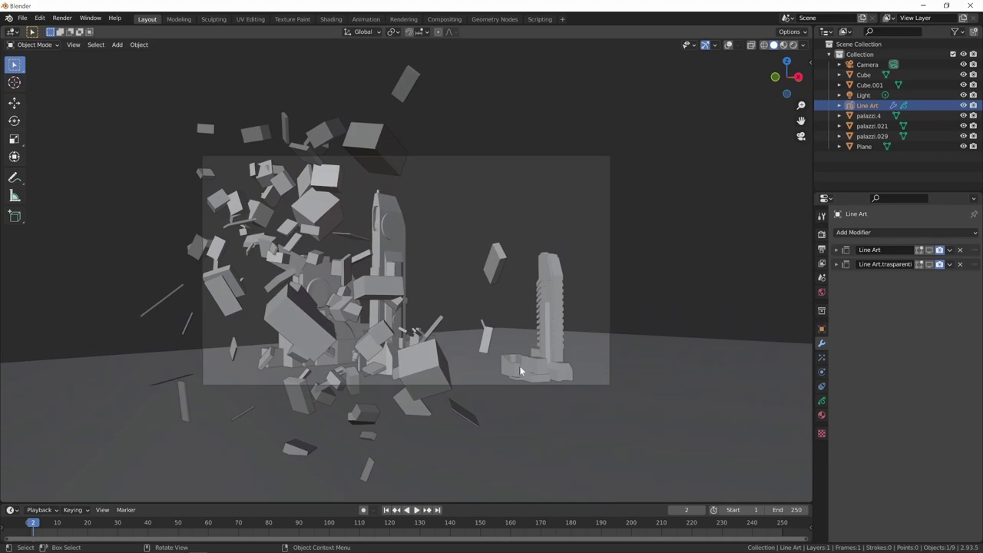
key(F12)
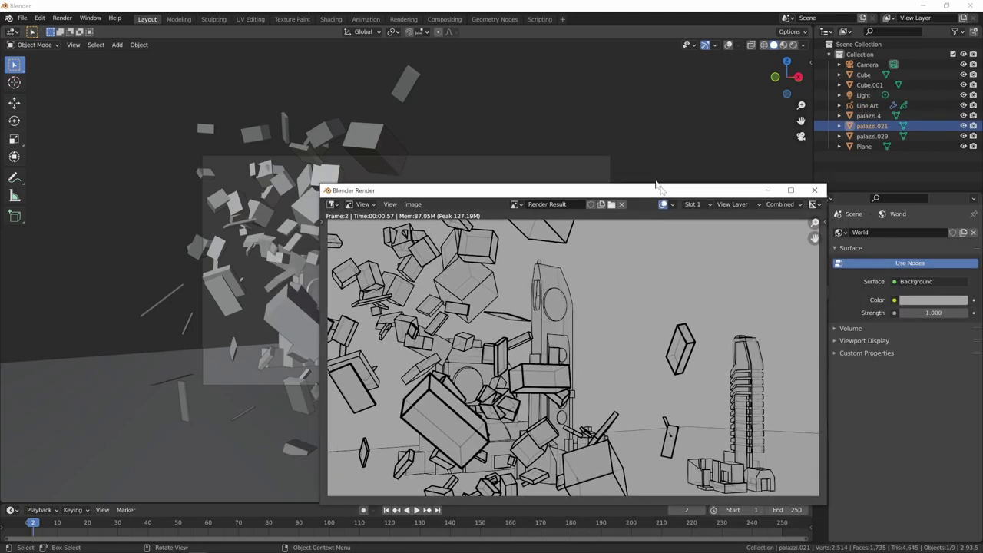
Render the scene again with Line Art selected, then orbit the viewport to a lower front angle.
drag(656, 185, 609, 130)
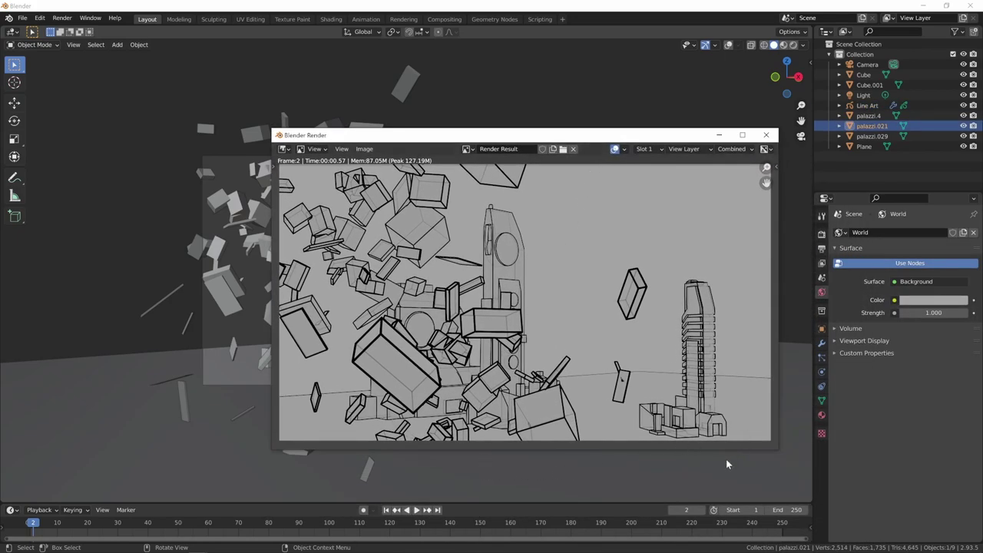
click(766, 136)
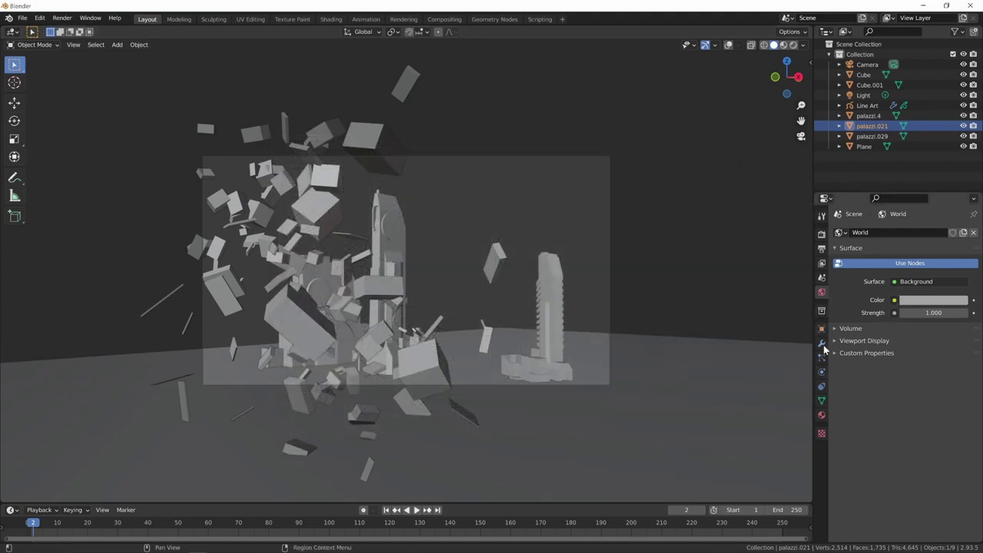
click(868, 105)
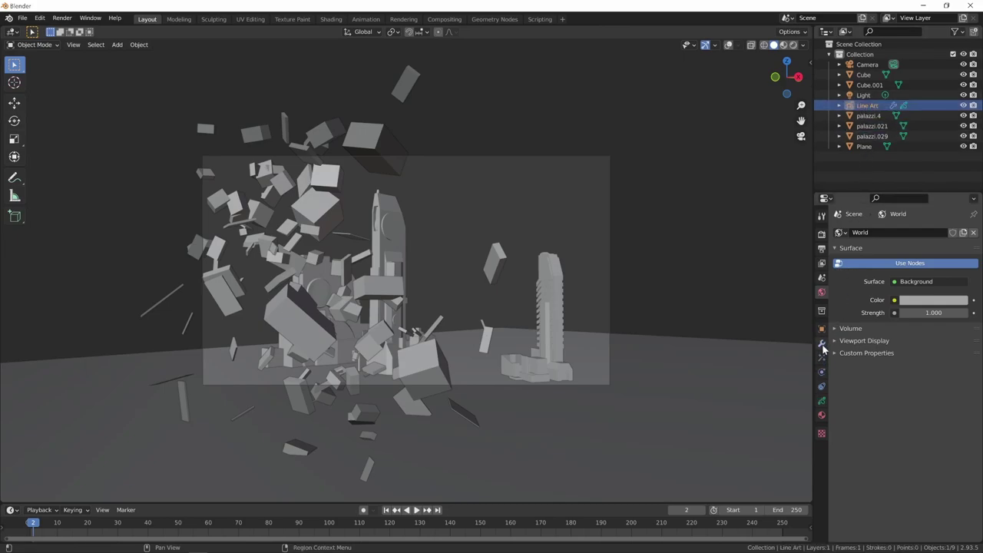
click(821, 342)
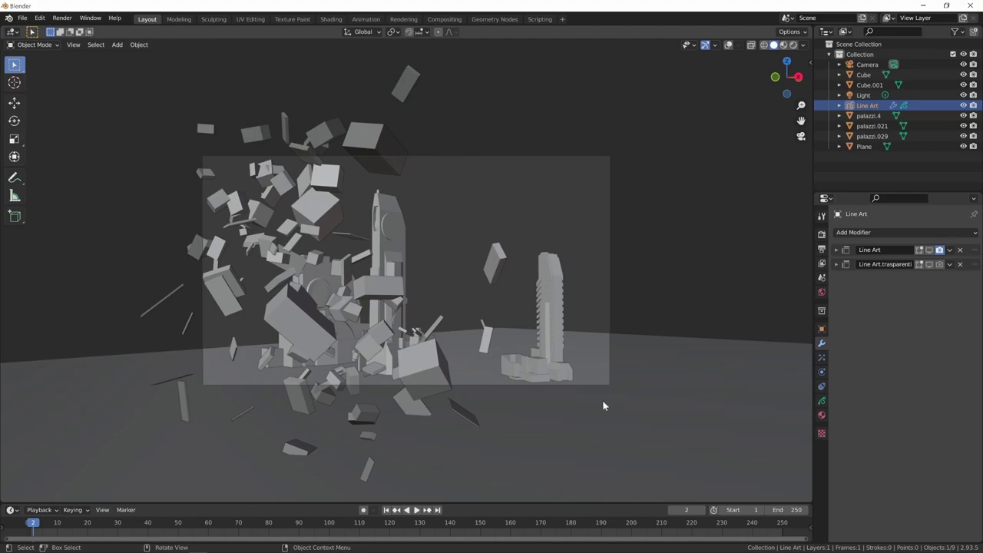
key(F12)
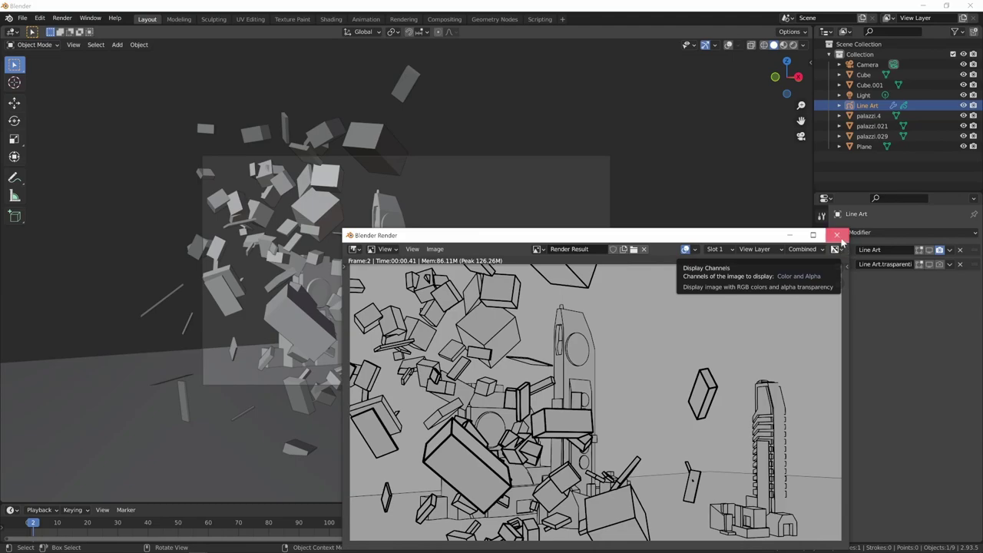
click(838, 236)
mouse_move(561, 338)
middle_down()
mouse_move(467, 347)
mouse_move(500, 378)
middle_up()
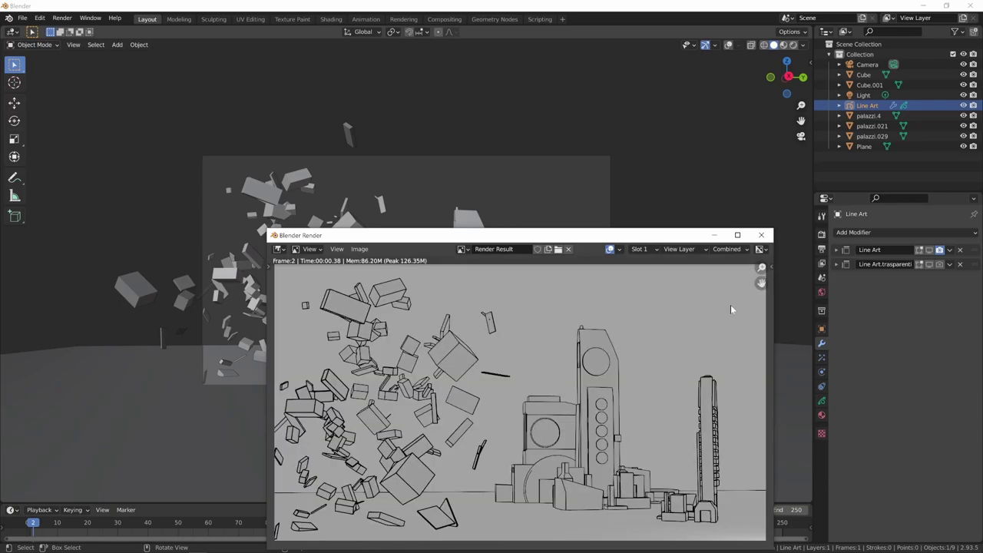
Add a Sun light, raise it high above the buildings, and tilt it under Rendered shading.
click(761, 234)
key(shift+s)
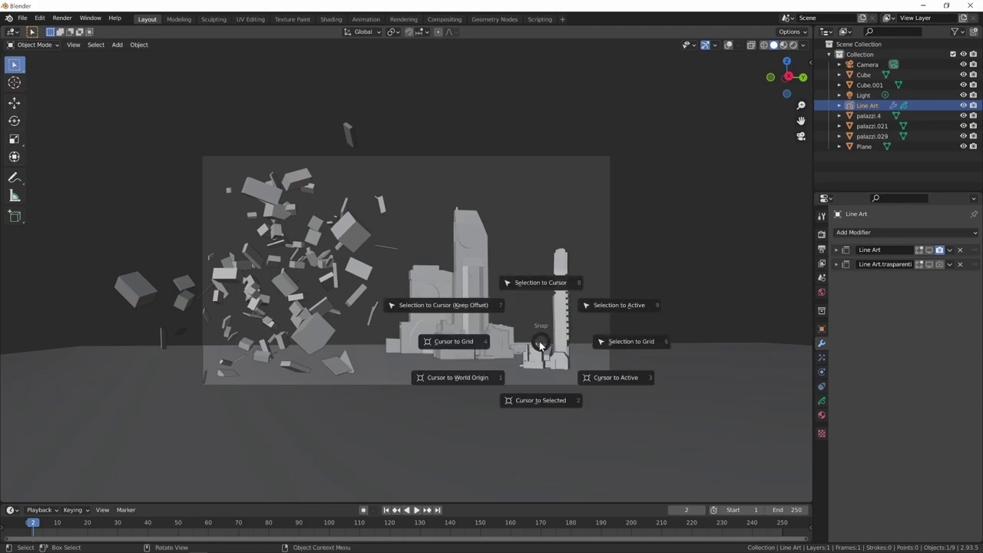
key(Escape)
key(shift+a)
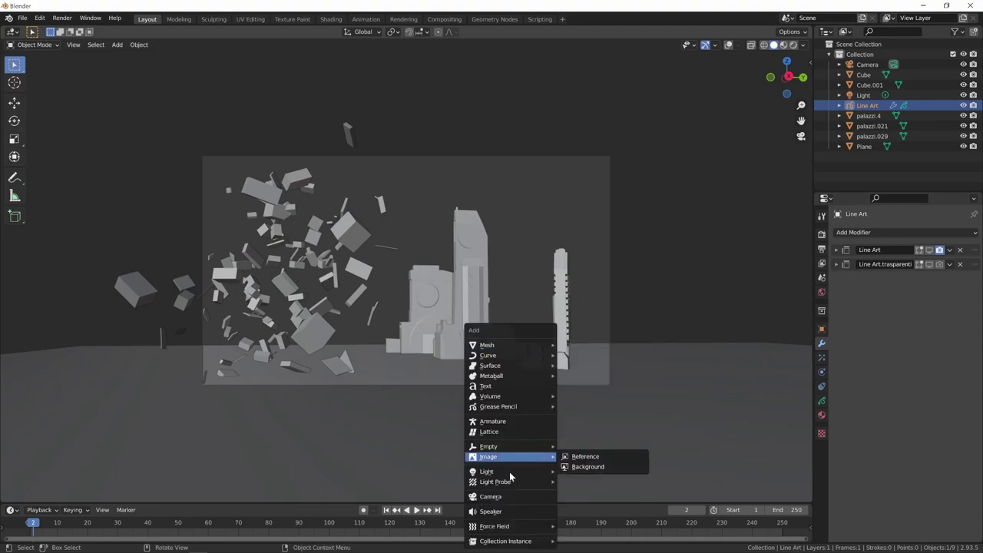
mouse_move(487, 471)
click(607, 483)
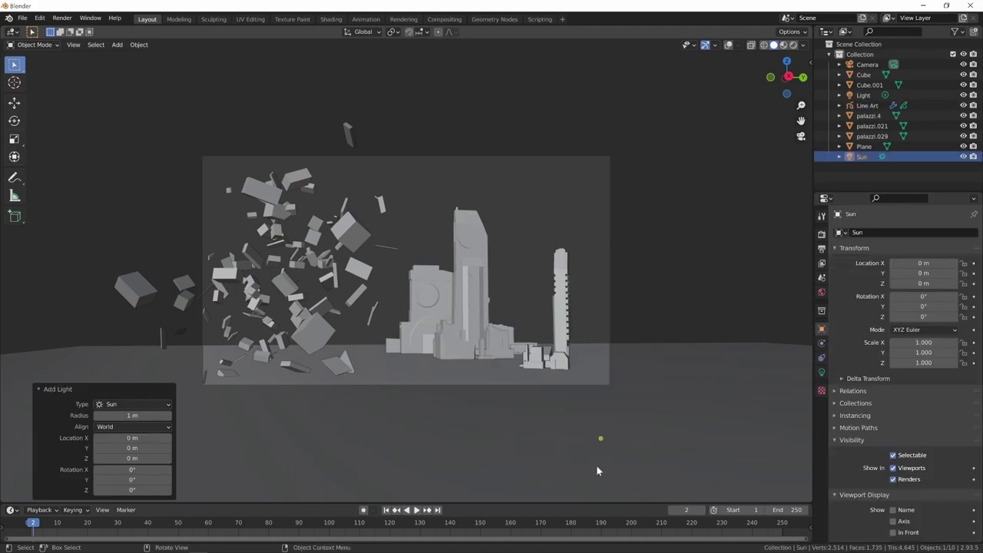
key(g)
click(648, 122)
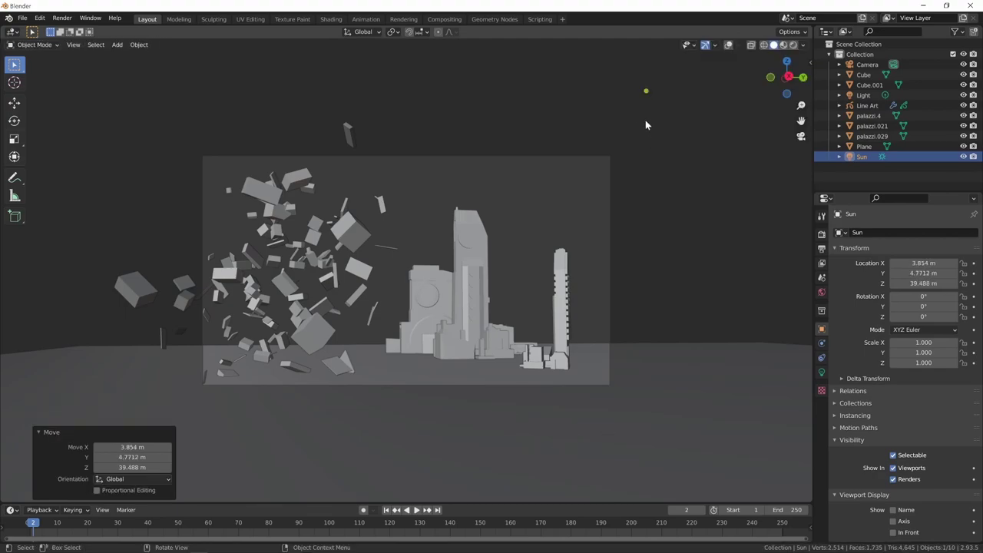
click(793, 44)
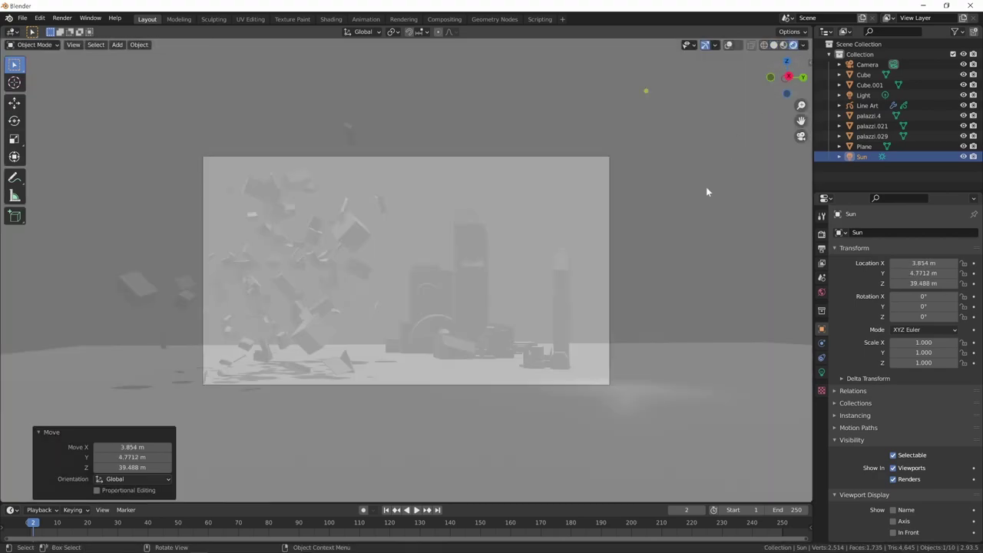
key(r)
key(r)
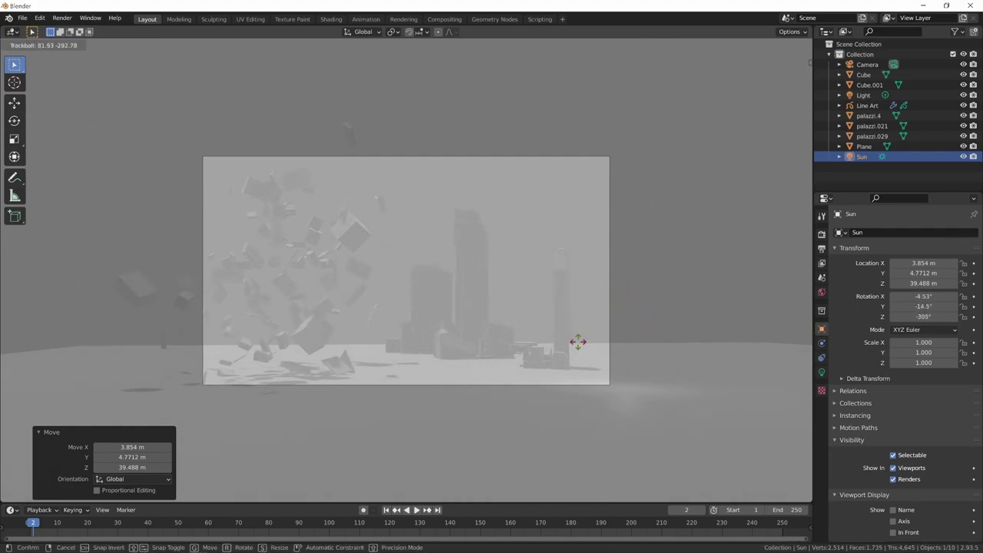
click(522, 292)
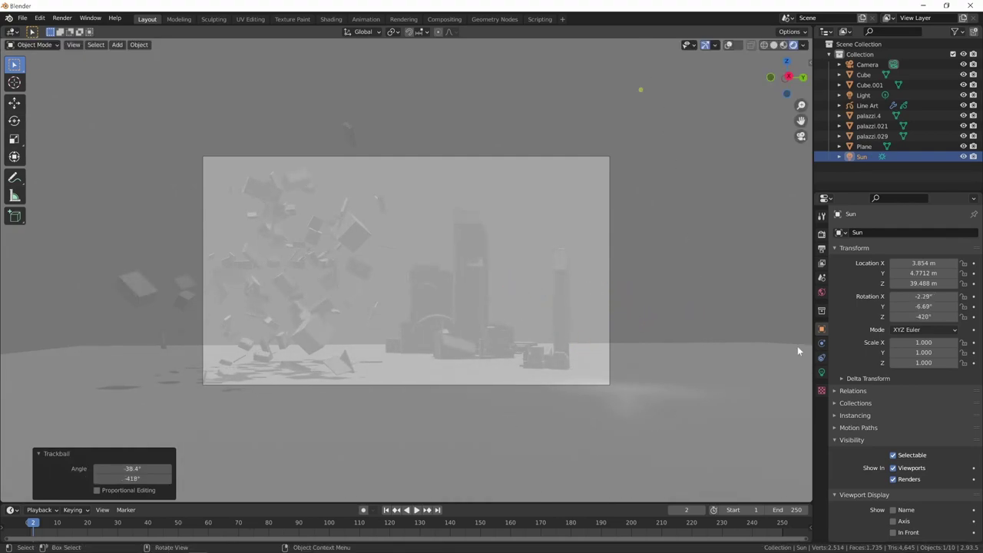
Darken the world colour to value 0.100 and turn viewport overlays back on.
click(821, 292)
click(931, 299)
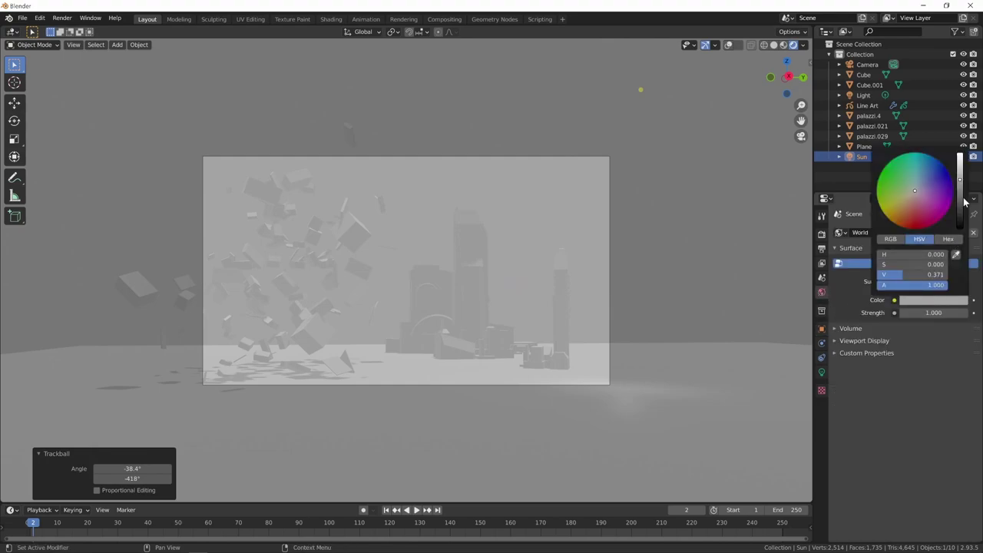
drag(965, 202, 958, 206)
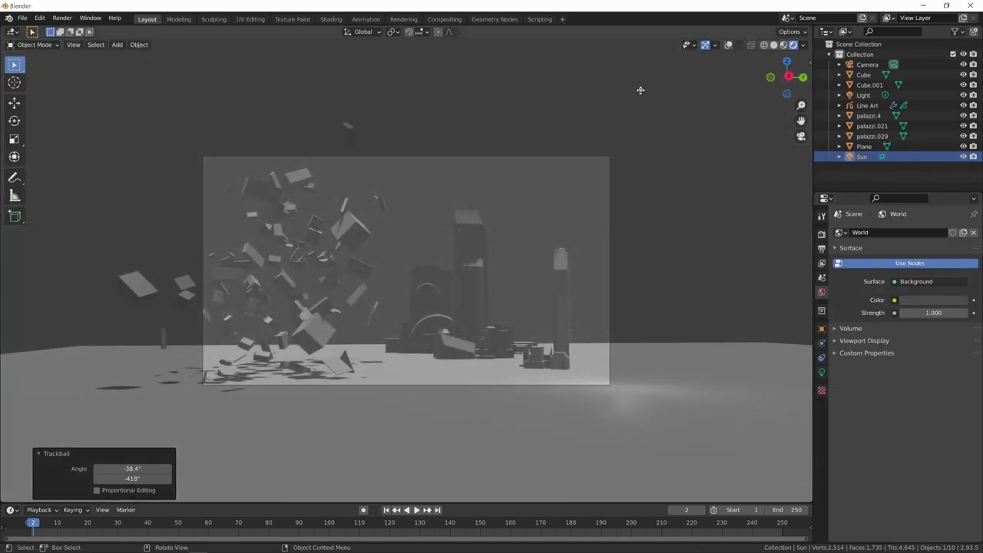
click(629, 178)
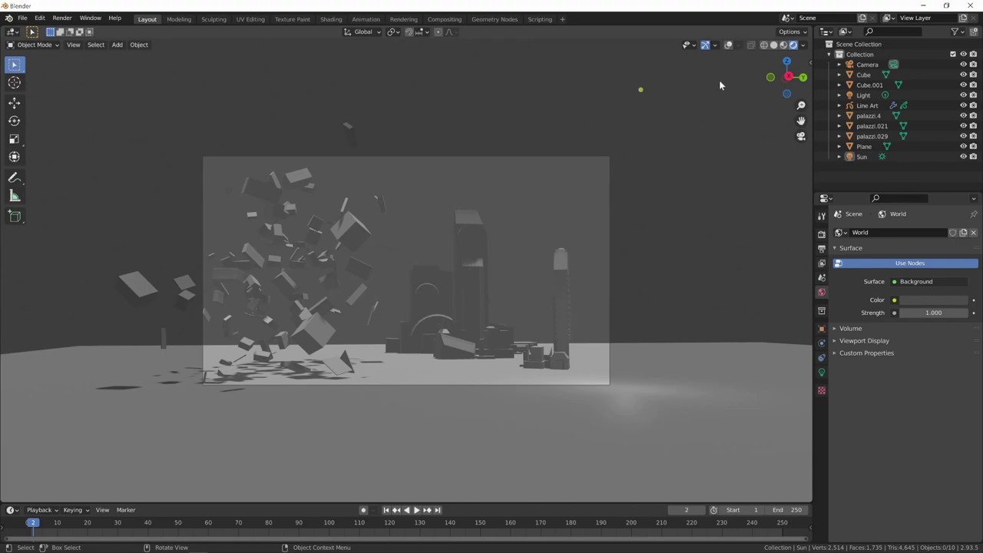
click(729, 45)
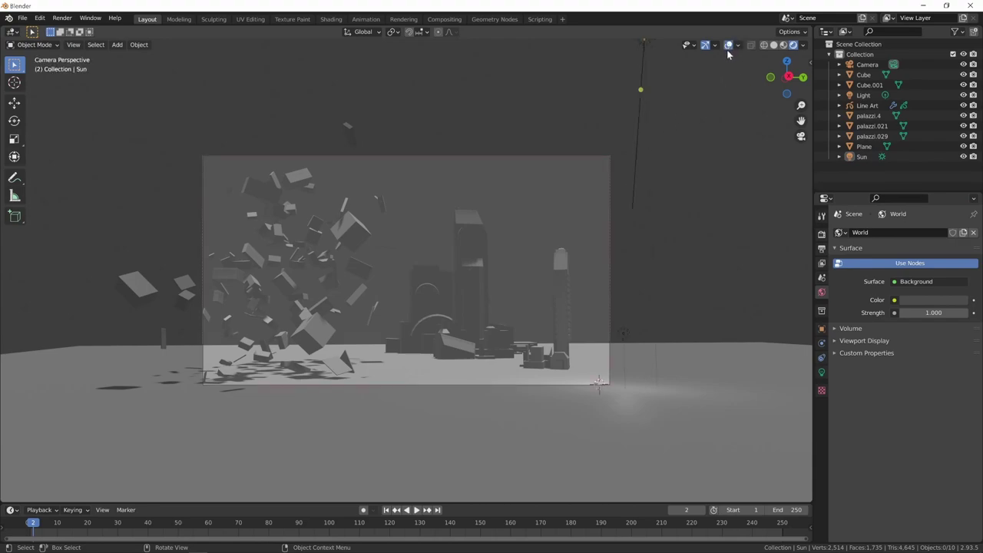
Set the Sun light's strength to 5.
click(645, 50)
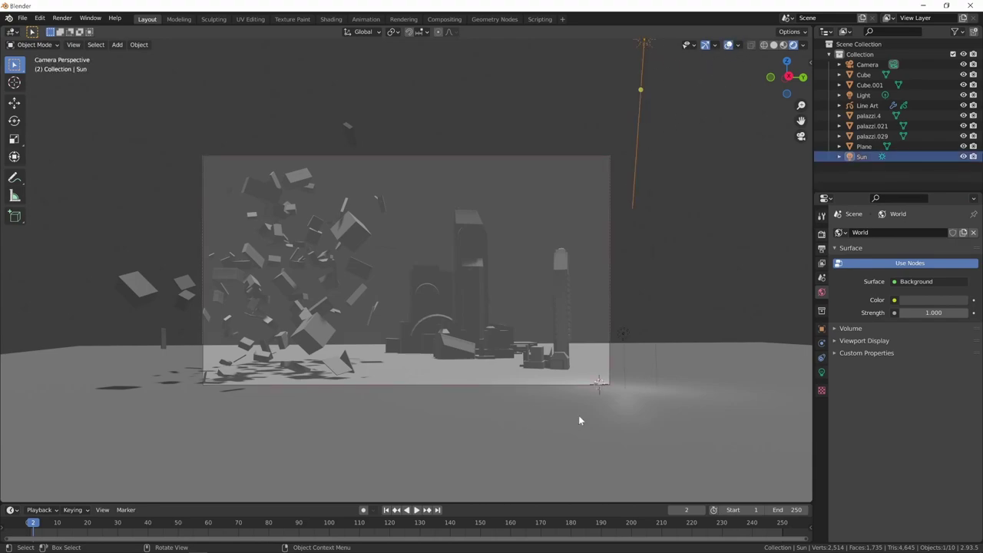
click(823, 373)
click(926, 299)
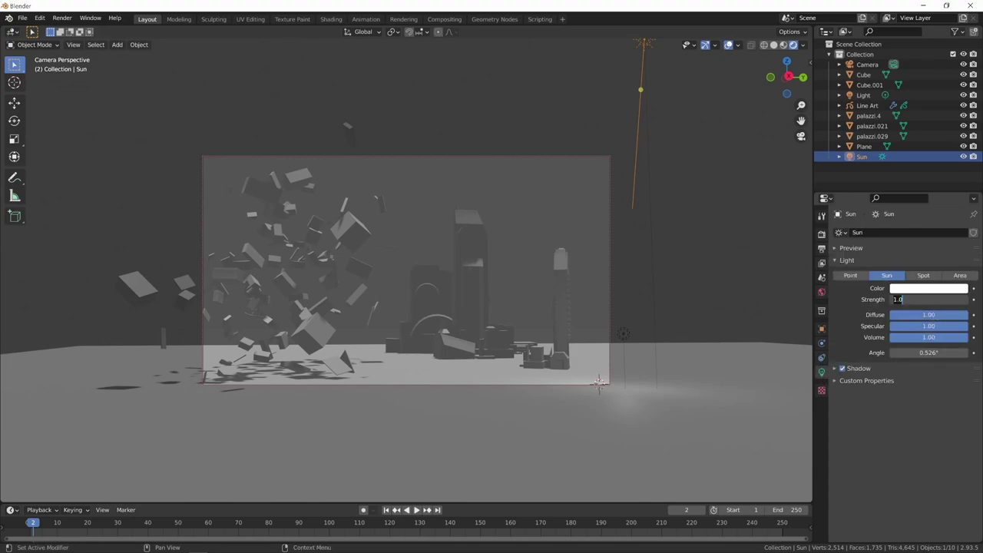
text(5)
key(Return)
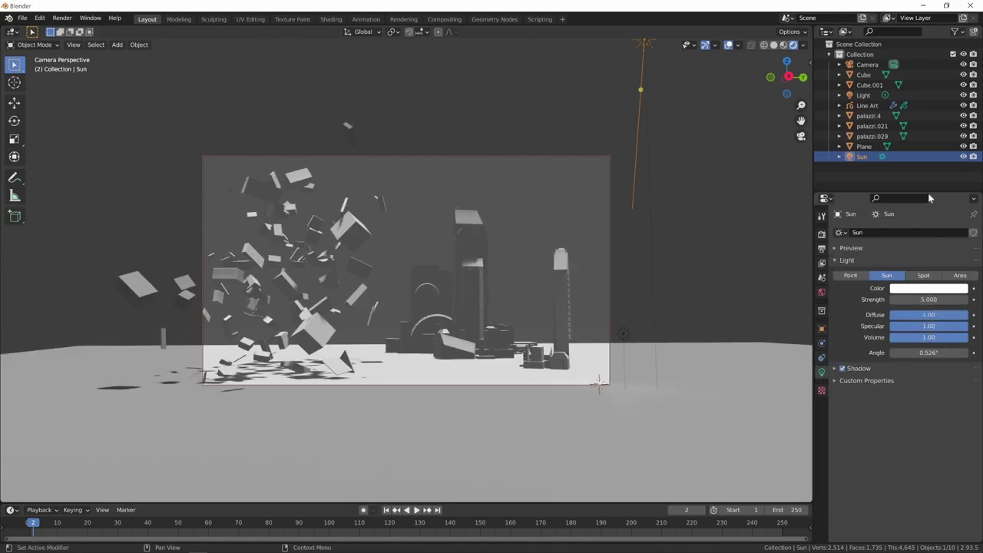
Reselect the Sun, rotate it to a new light direction, and render a test frame.
click(868, 106)
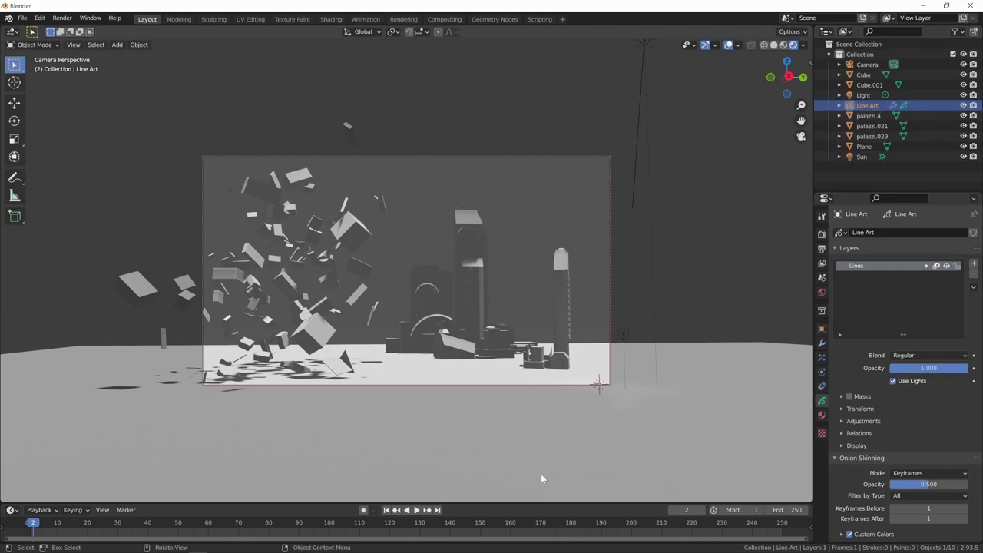
click(643, 43)
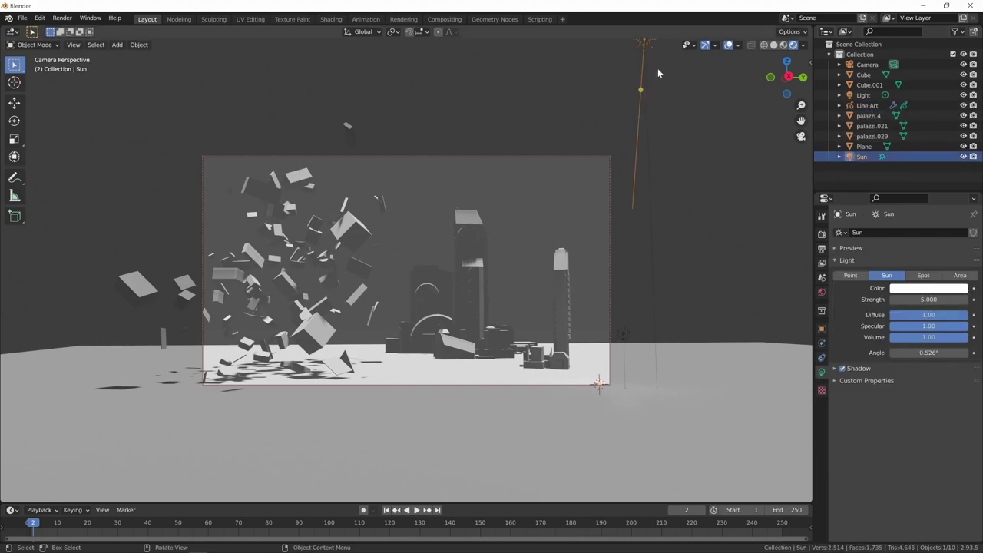
key(r)
key(r)
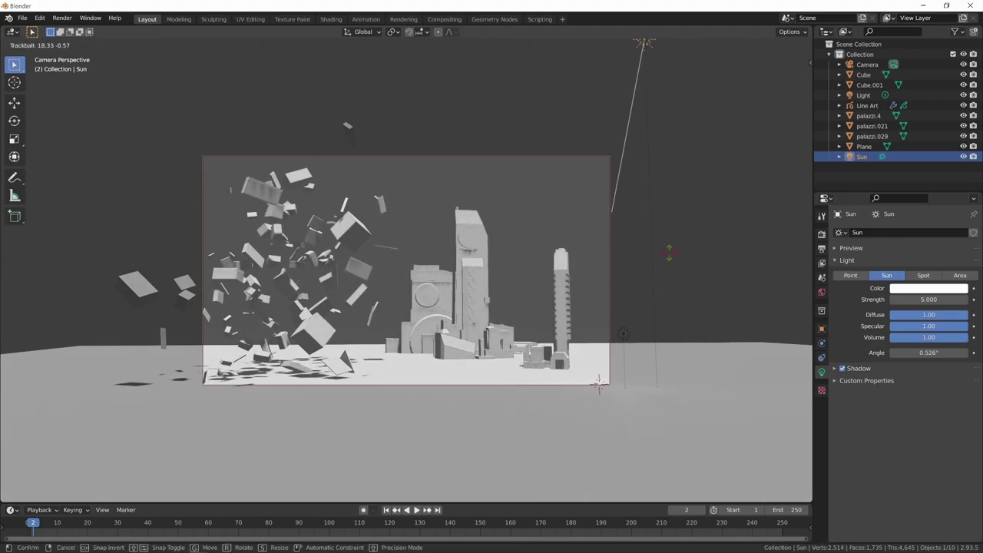
click(561, 459)
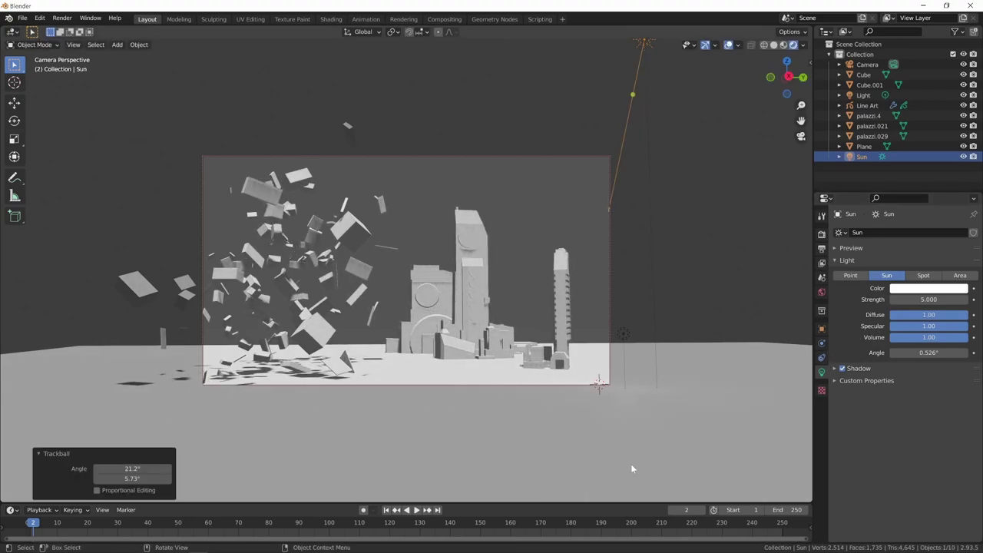
key(F12)
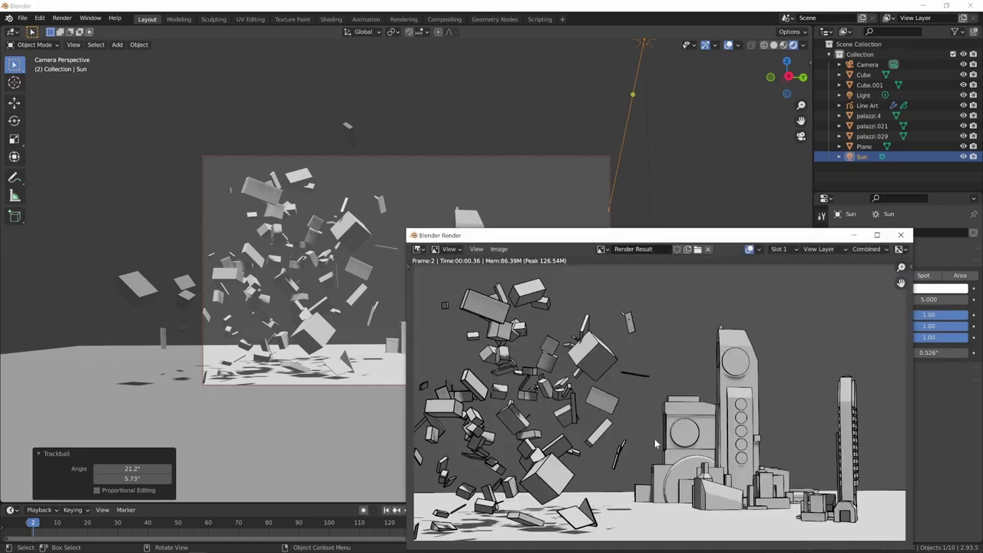
Move the render window aside to inspect the frame, then close it.
drag(791, 236, 752, 120)
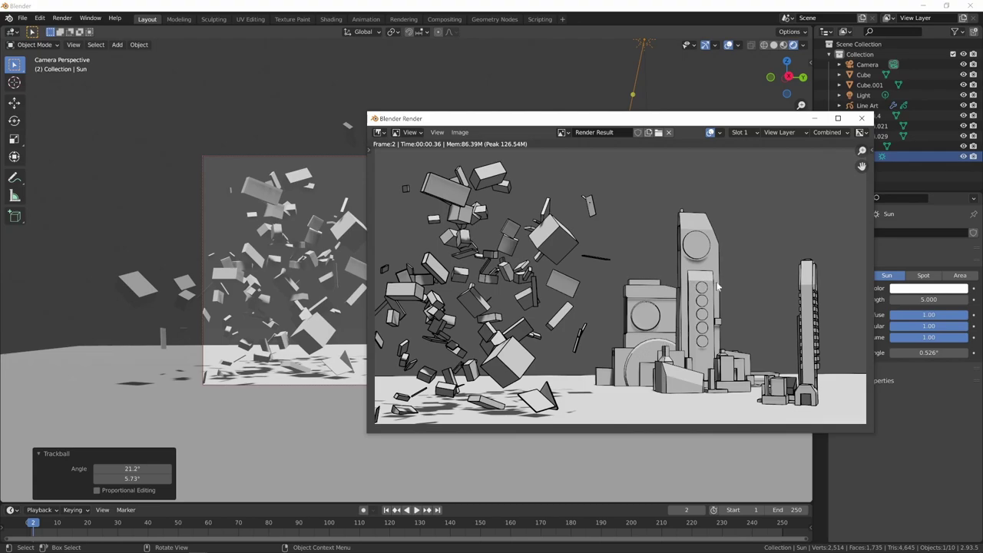
click(862, 118)
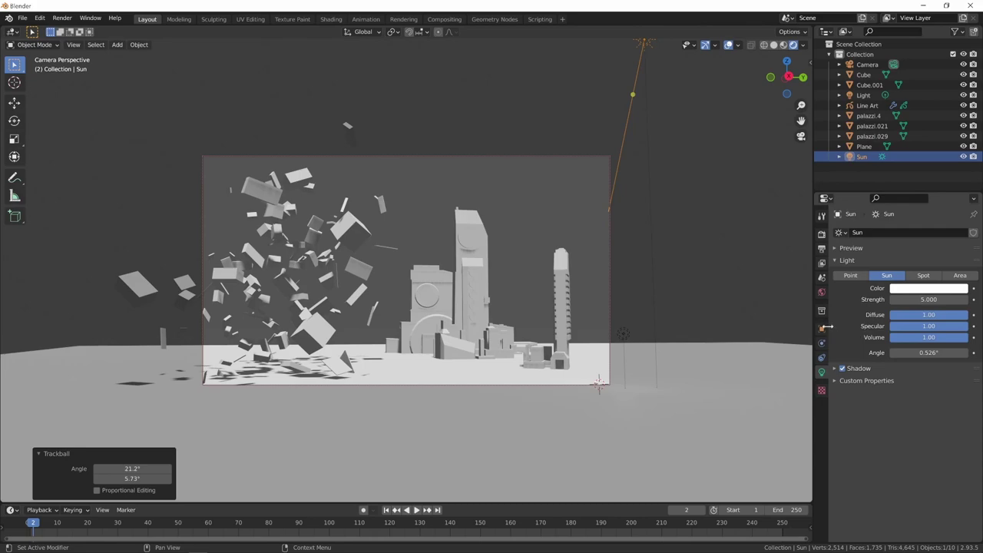
Select the Line Art object, expand its modifier, show it in the viewport and hide overlays.
click(867, 105)
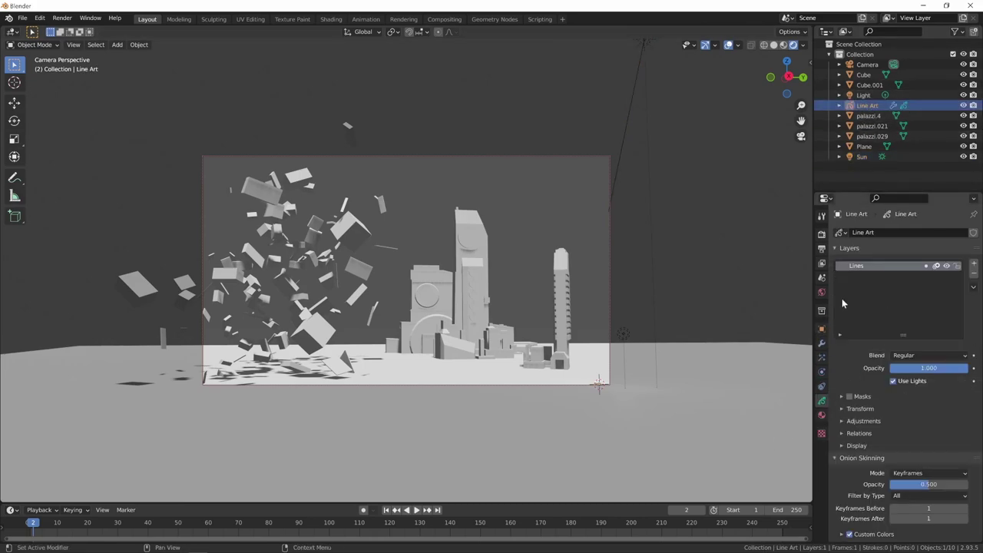
click(822, 343)
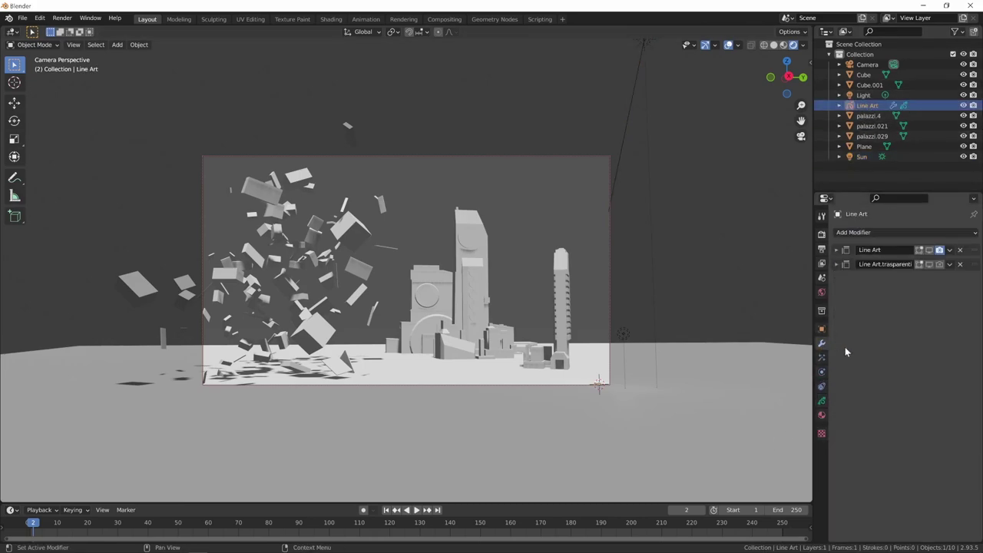
click(837, 249)
click(930, 249)
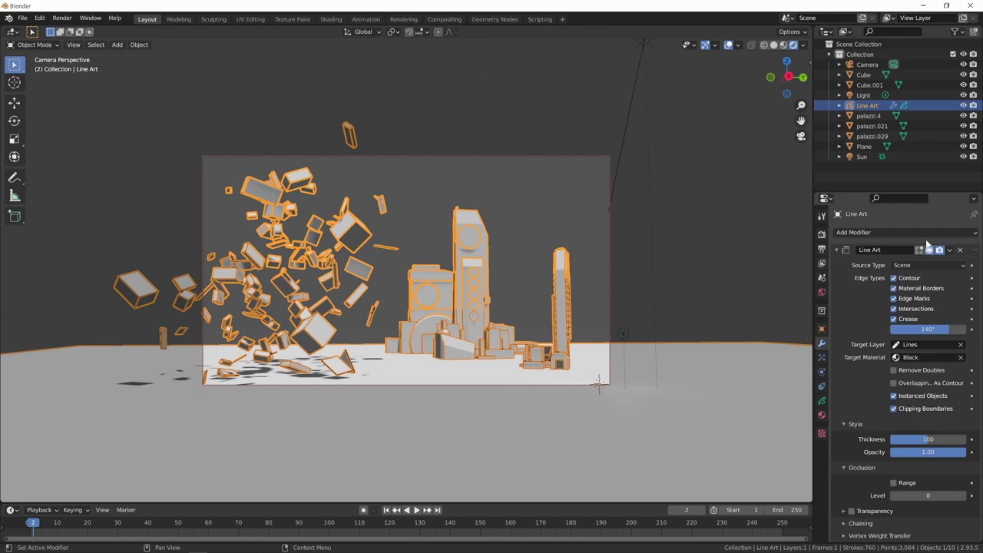
click(729, 45)
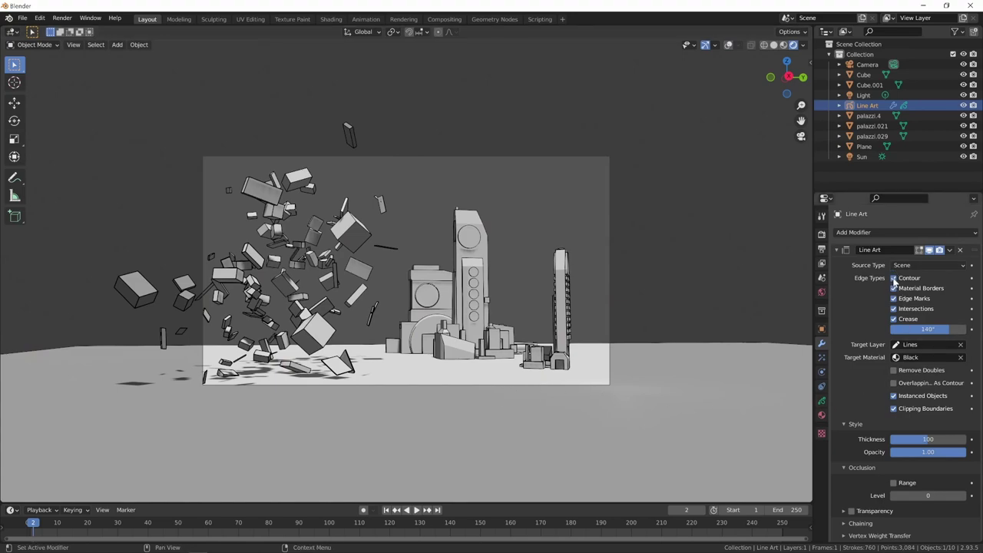
Compare Contour and Edge Marks lines, then turn off Intersections, cutting strokes from 760 to 596.
click(895, 278)
click(895, 278)
click(893, 299)
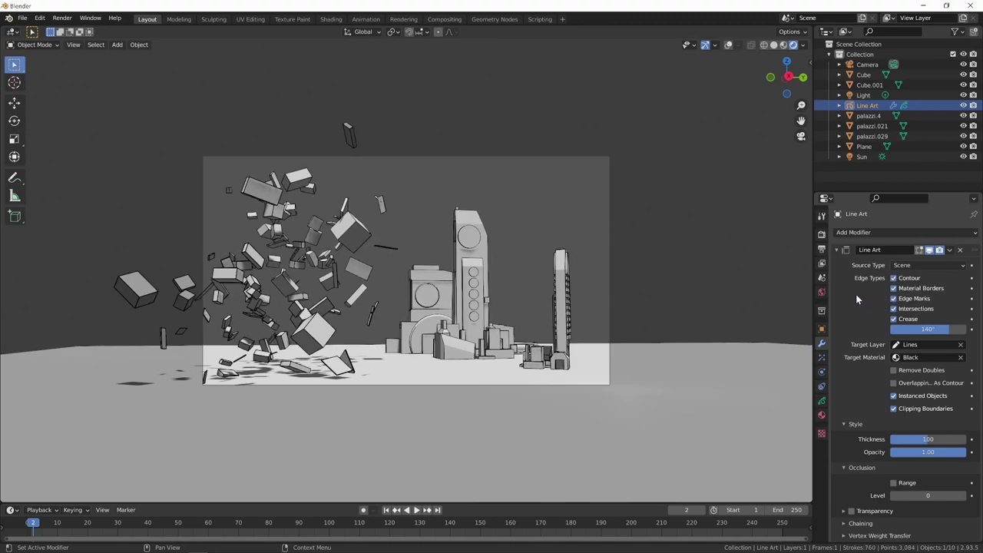
click(895, 303)
click(894, 309)
click(251, 295)
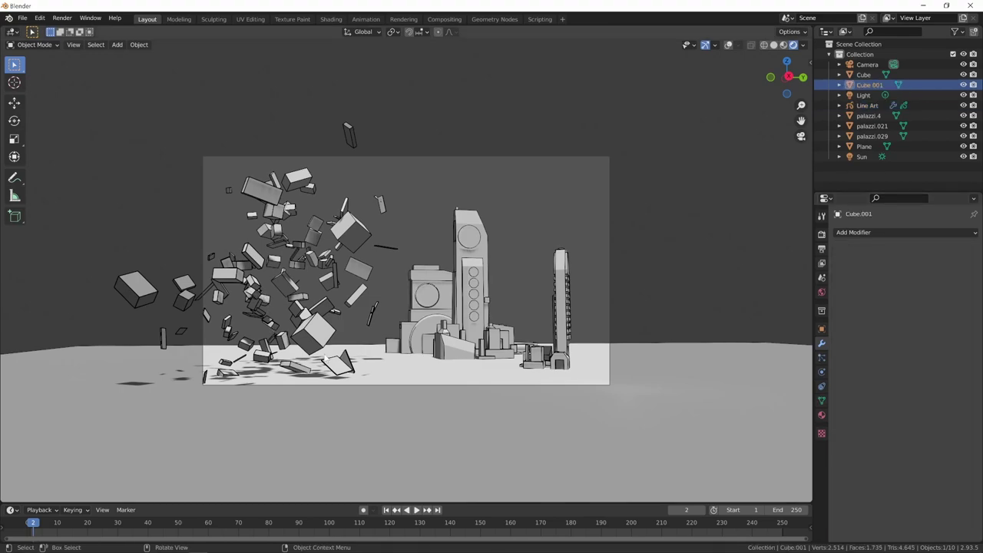
Slide the Cube.001 debris fragments sideways, keeping them off the vertical axis.
key(g)
key(shift+z)
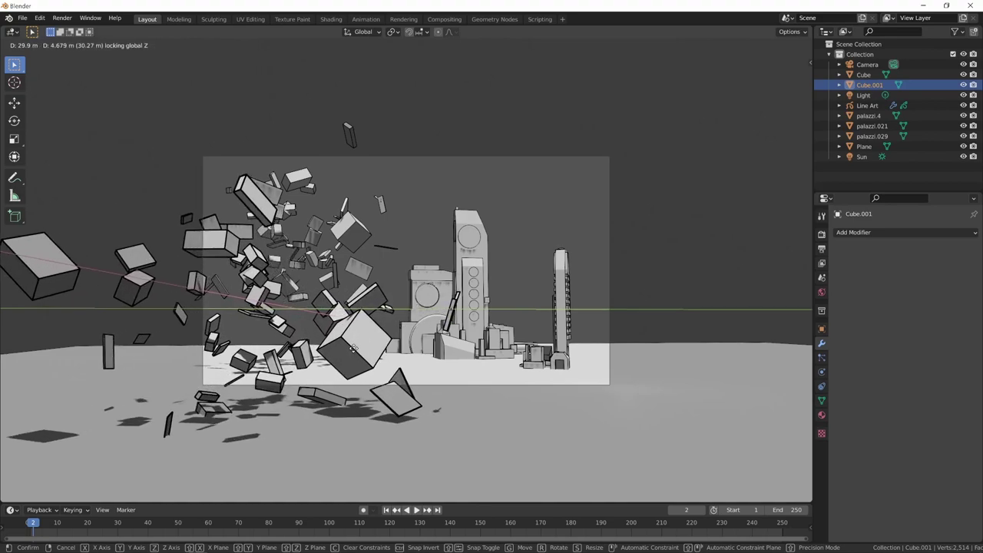
click(282, 306)
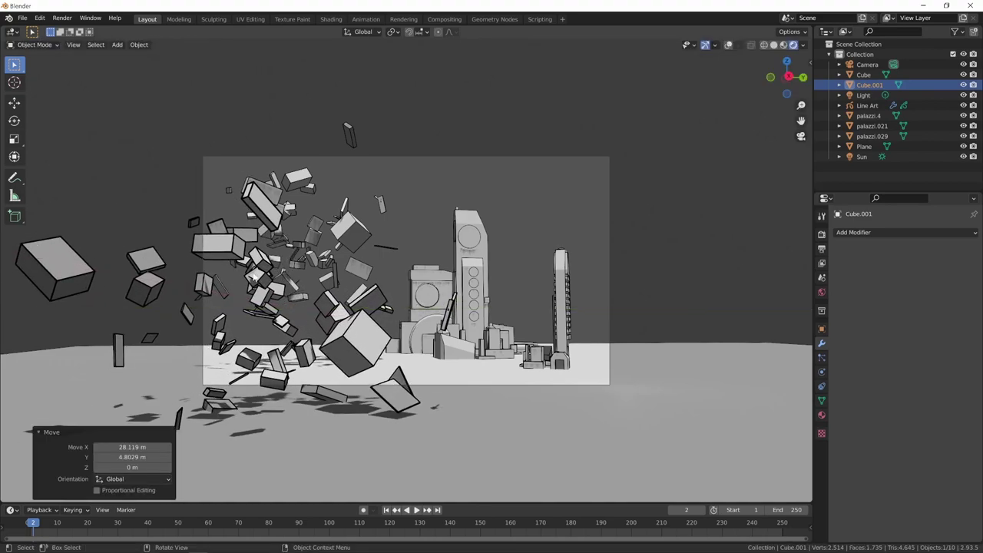
Re-enable Line Art Intersections, compare Crease lines, and lower the crease angle slightly.
click(868, 105)
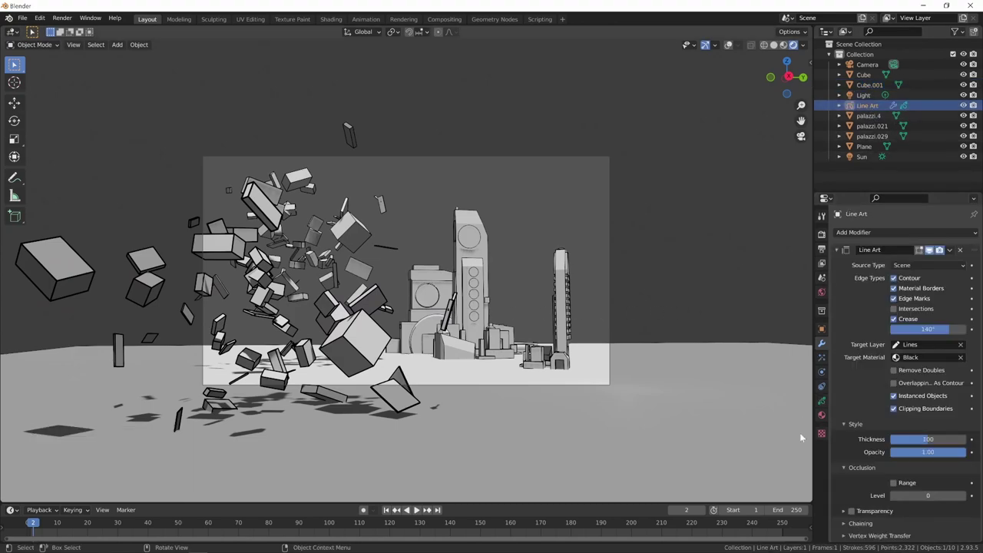
click(894, 309)
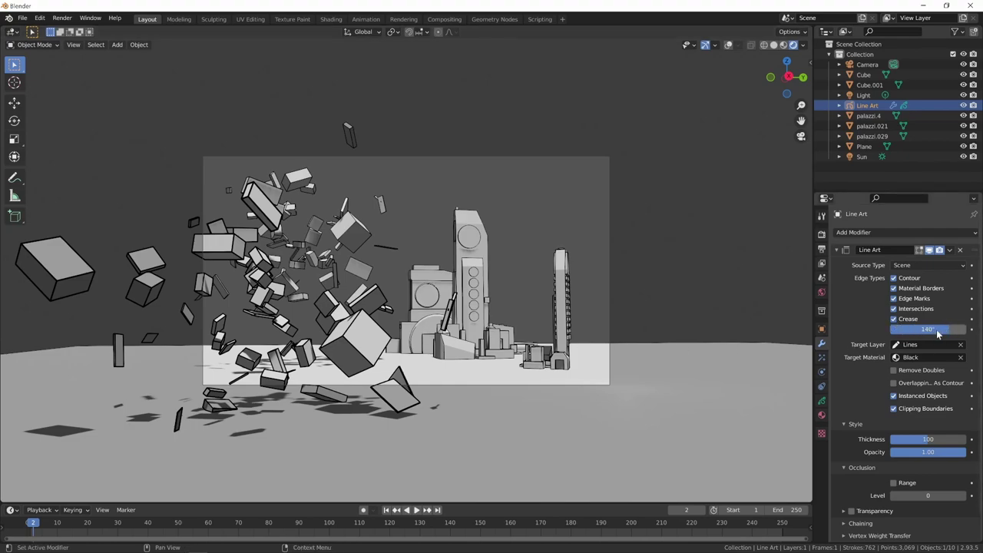
click(895, 319)
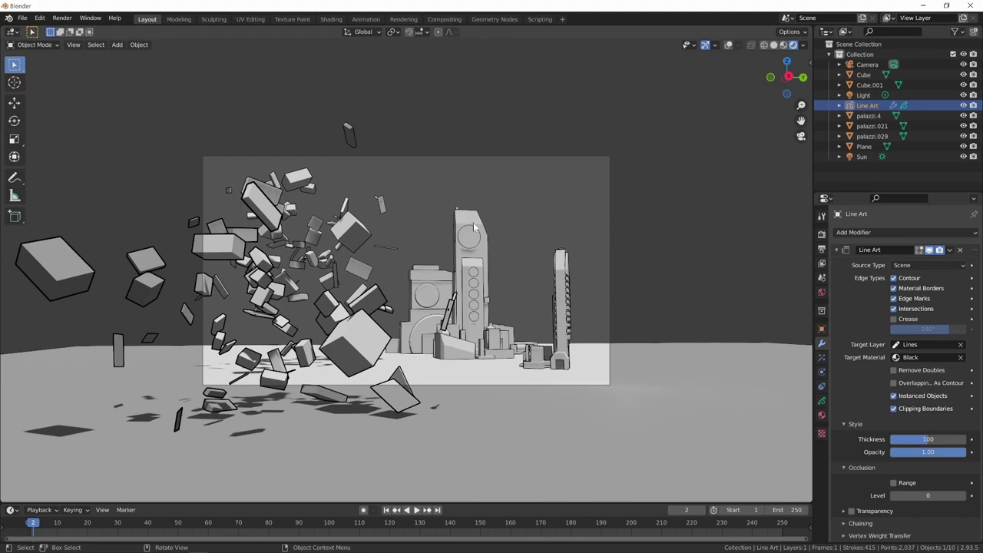
click(895, 319)
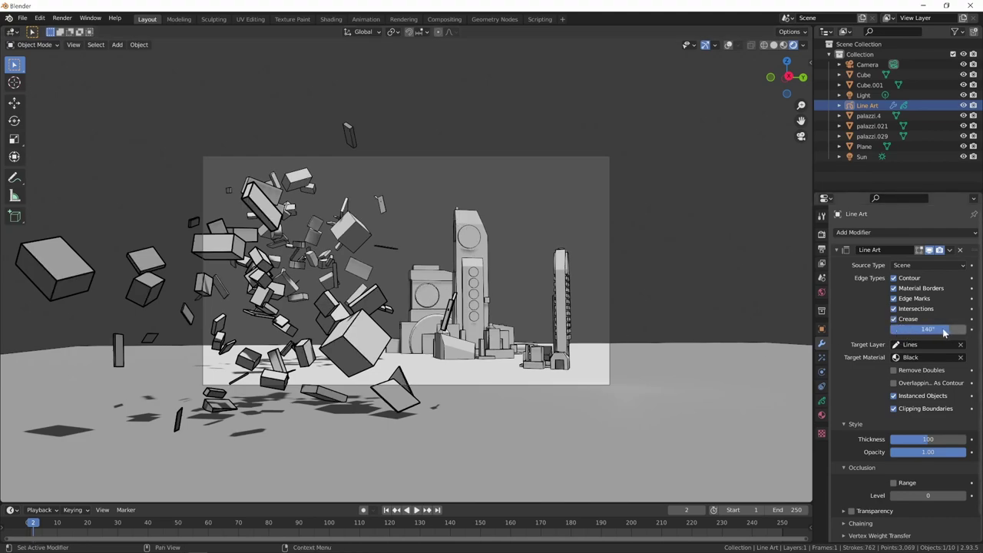
mouse_move(944, 332)
mouse_down()
mouse_move(894, 340)
mouse_move(938, 338)
mouse_up()
Bring the camera closer to the buildings and tune the crease angle between 135° and 142°, settling near 140°.
drag(943, 339, 931, 338)
mouse_move(429, 378)
middle_down()
mouse_move(500, 313)
mouse_move(537, 363)
mouse_move(536, 350)
mouse_move(657, 302)
mouse_move(592, 282)
mouse_move(602, 288)
middle_up()
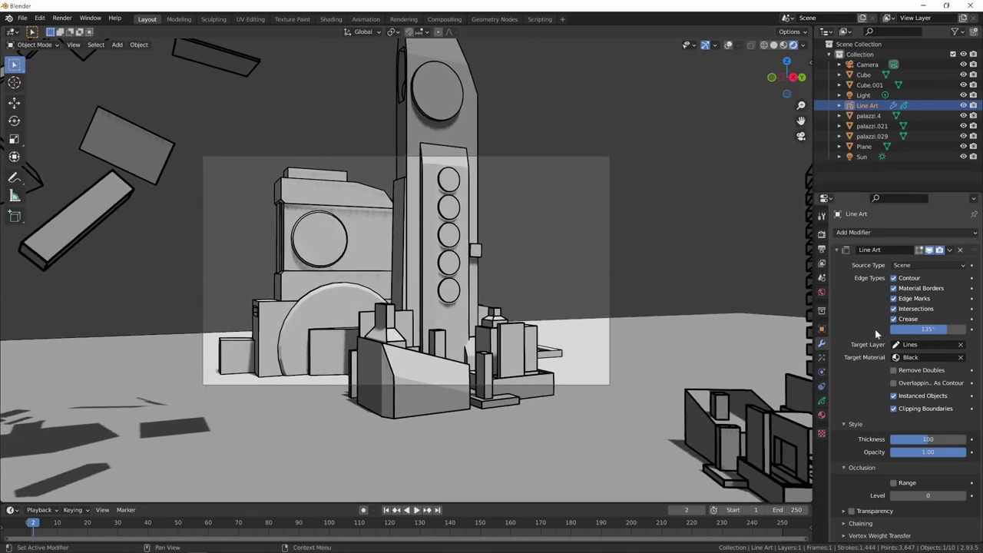
mouse_move(918, 330)
mouse_down()
mouse_move(883, 330)
mouse_move(954, 332)
mouse_up()
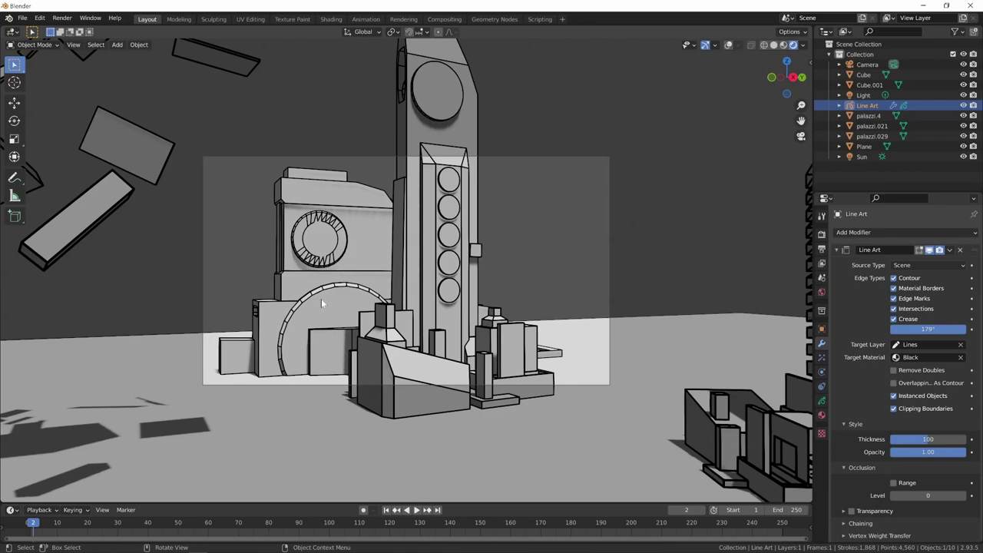
drag(954, 332, 924, 332)
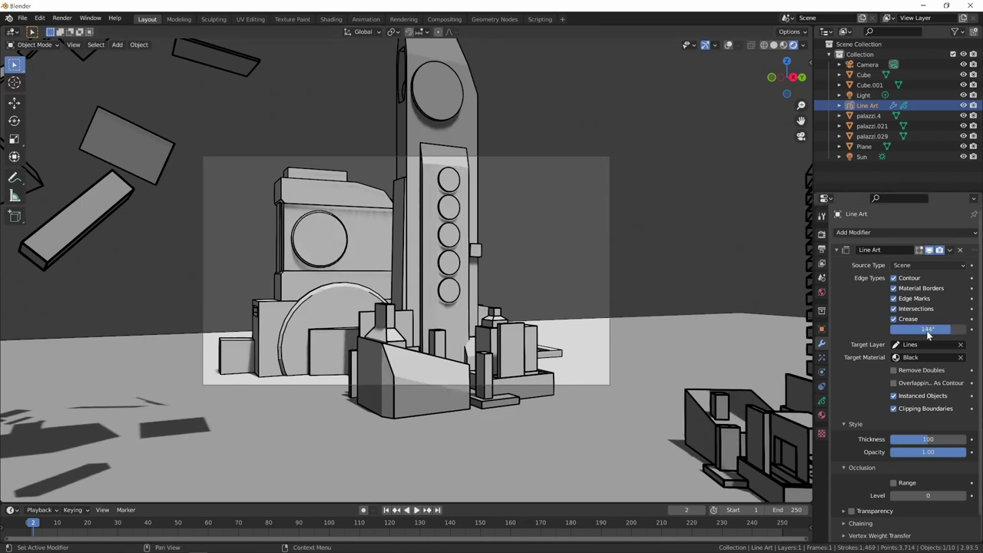
drag(927, 333, 924, 332)
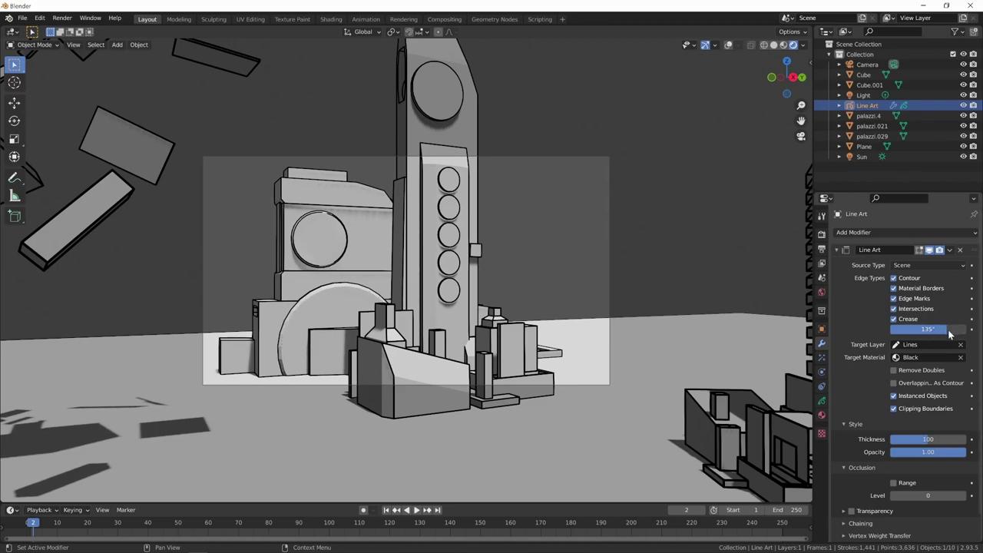
drag(948, 334, 952, 335)
Show overlays and mark the round window's edges on palazzi.021 as Freestyle edges.
click(357, 265)
key(Tab)
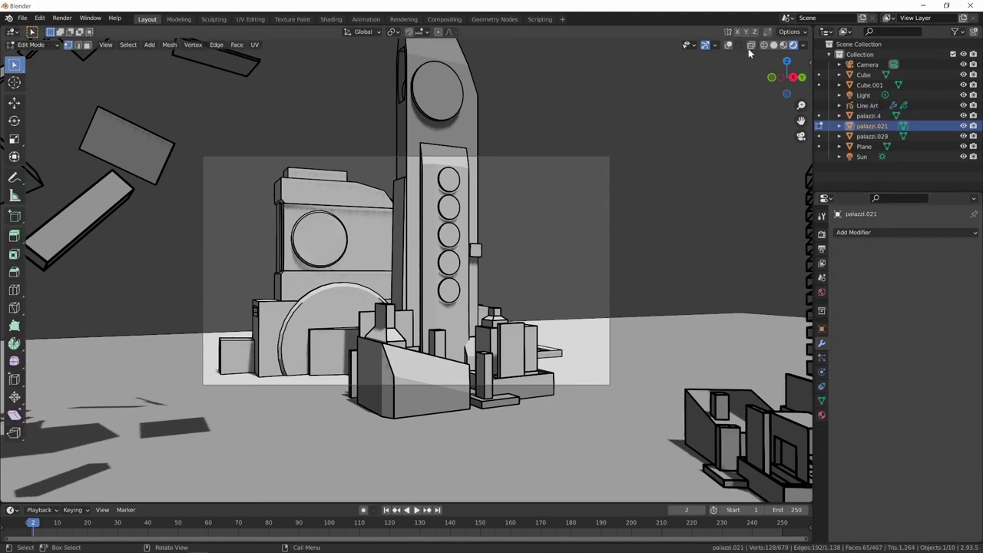
click(729, 46)
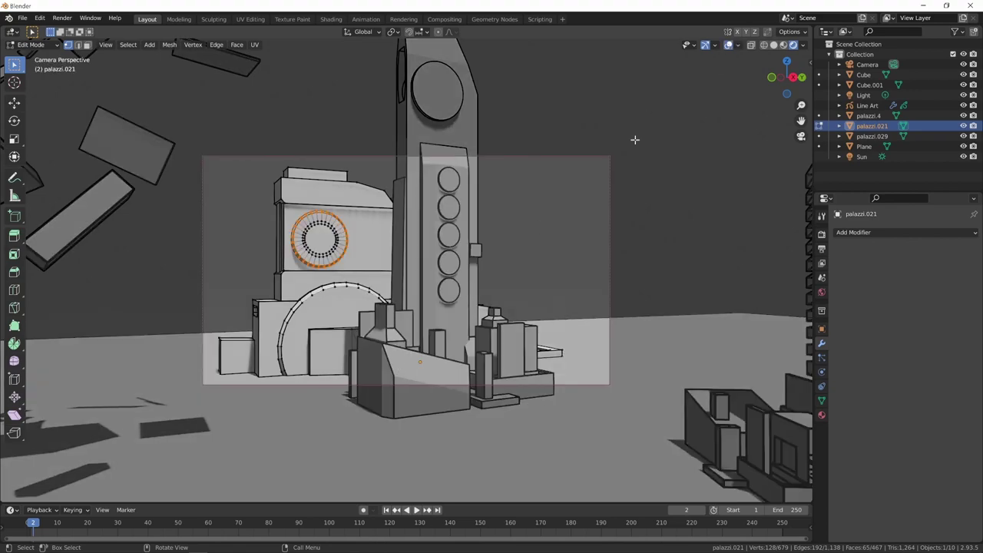
click(79, 45)
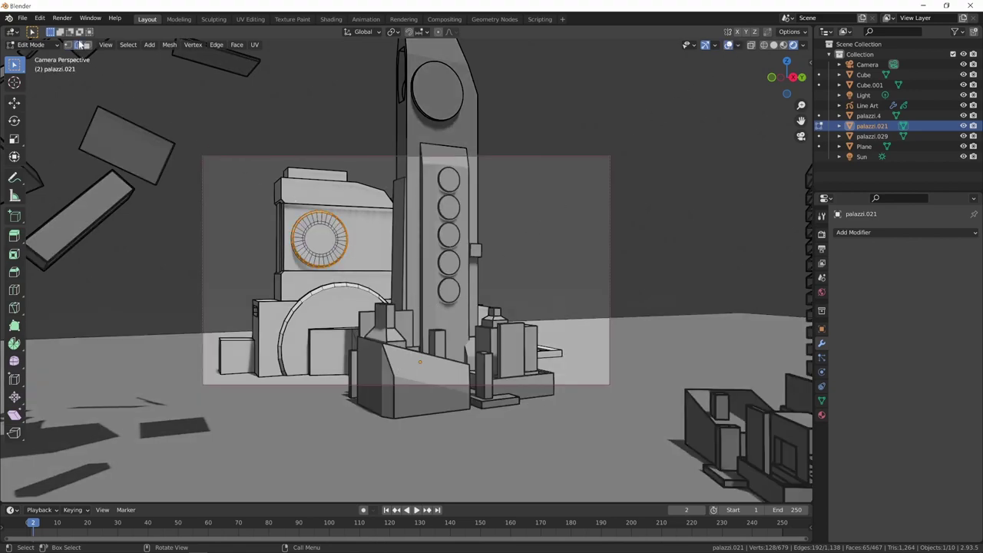
click(308, 353)
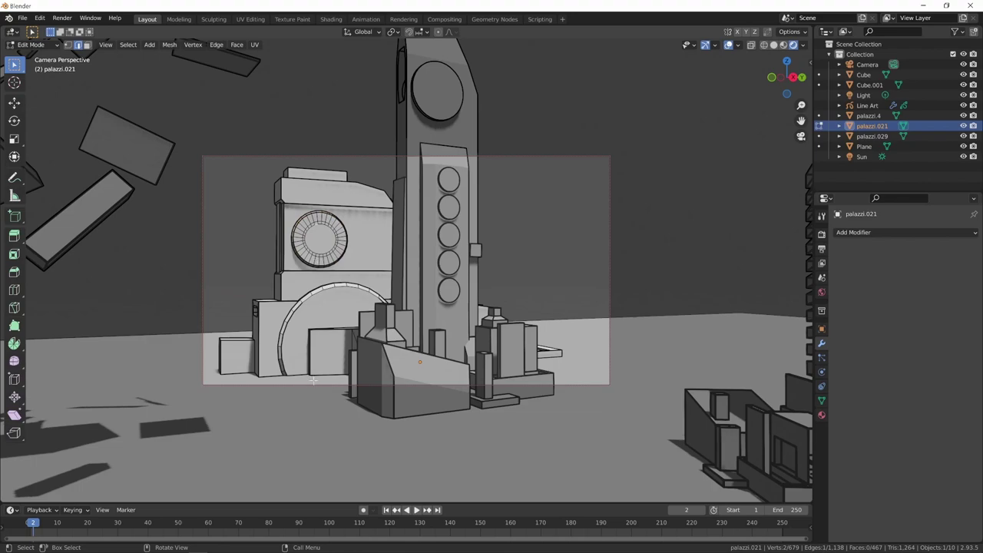
alt+click(318, 223)
right_click(336, 235)
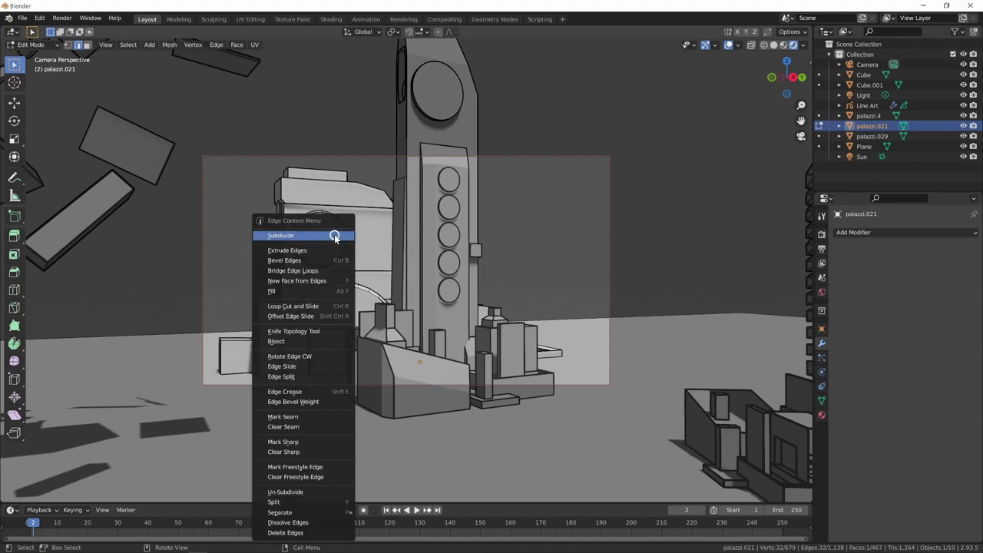
click(323, 468)
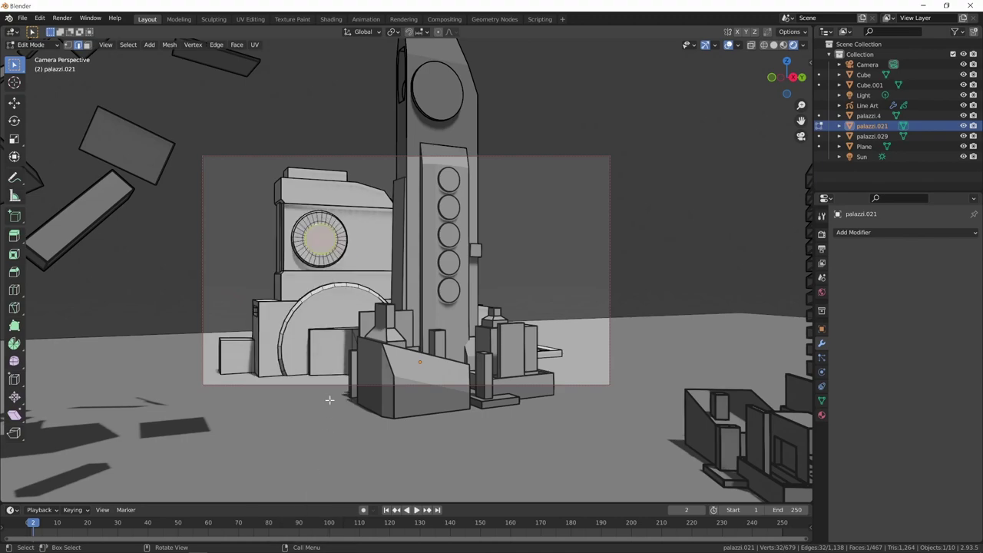
key(Tab)
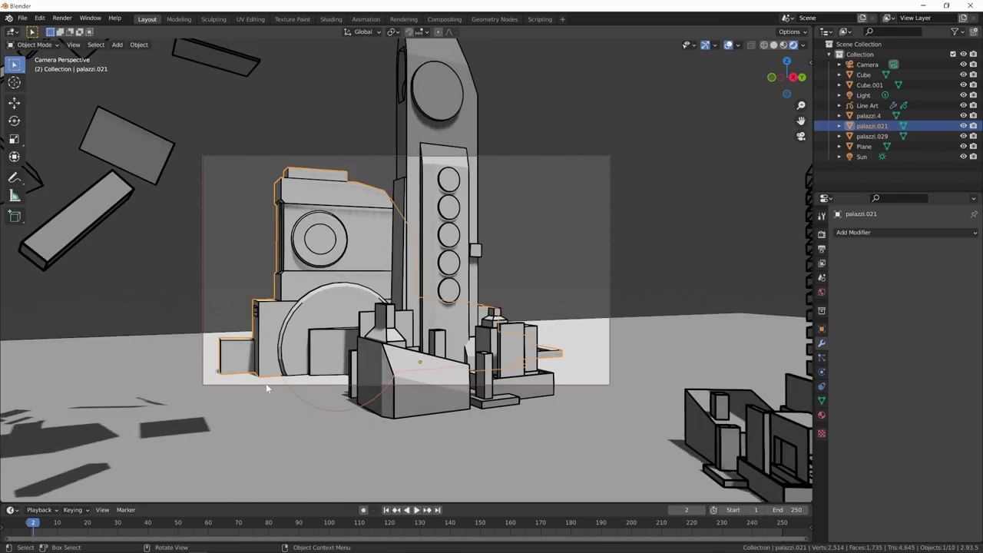
Mark the selected edges of palazzi.029 as Freestyle edges and reselect the Line Art object.
click(449, 380)
key(Tab)
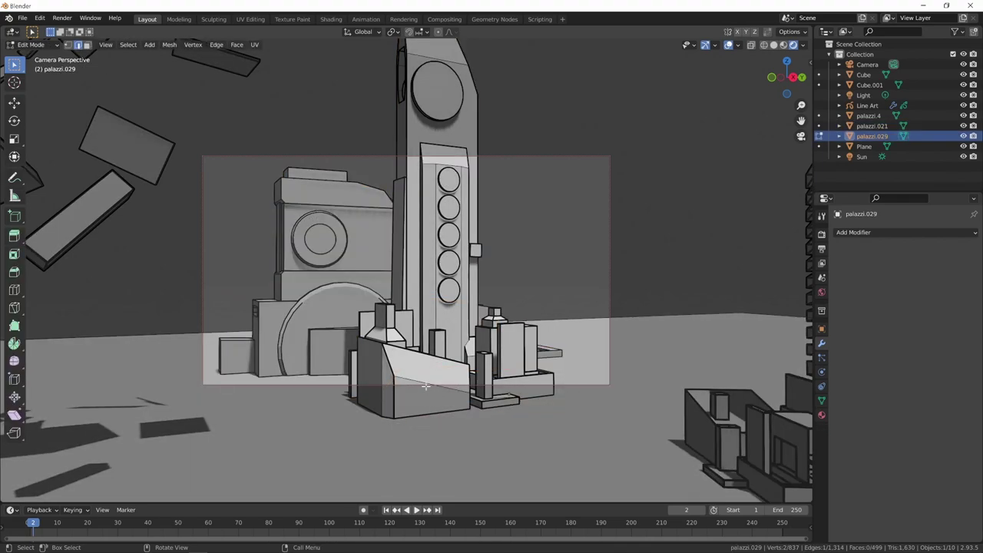
right_click(401, 380)
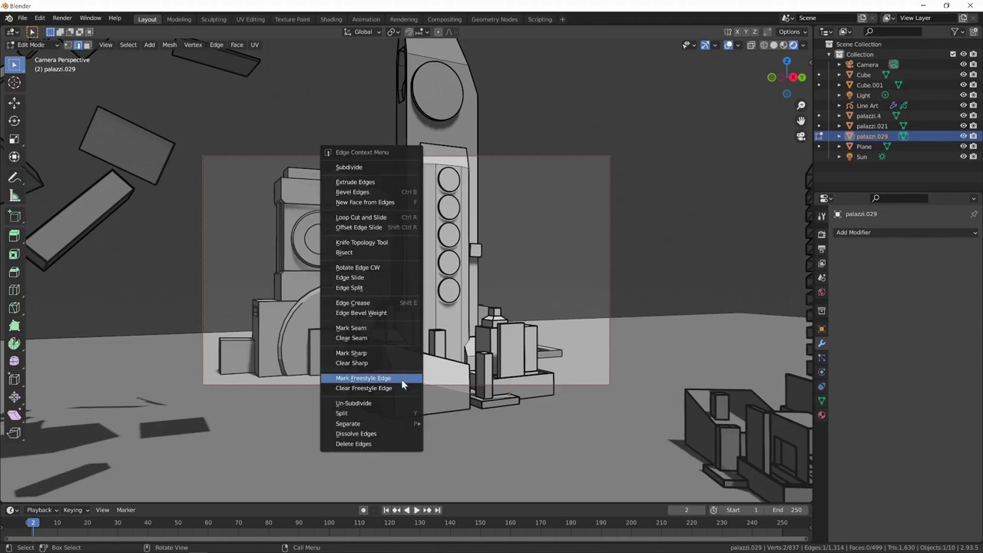
click(402, 378)
key(Tab)
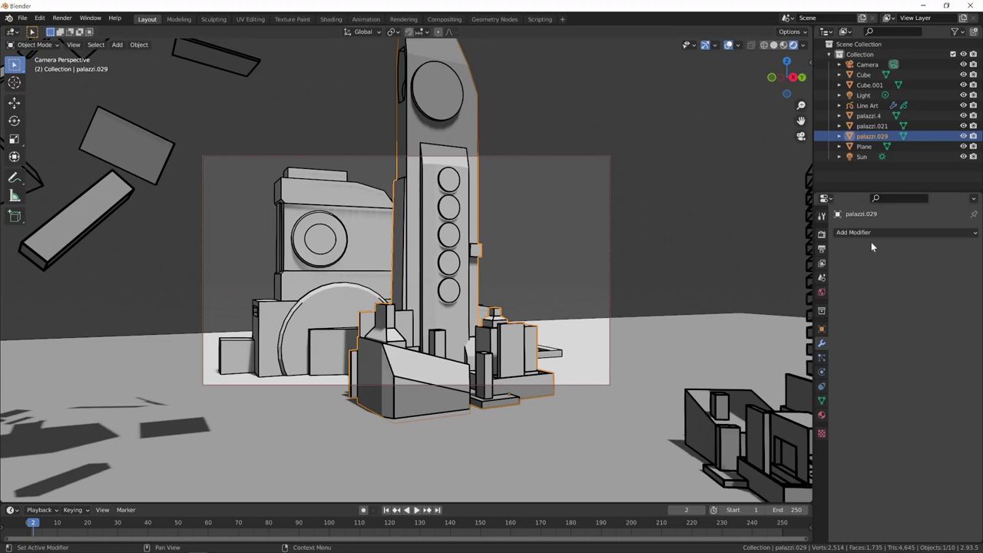
click(869, 105)
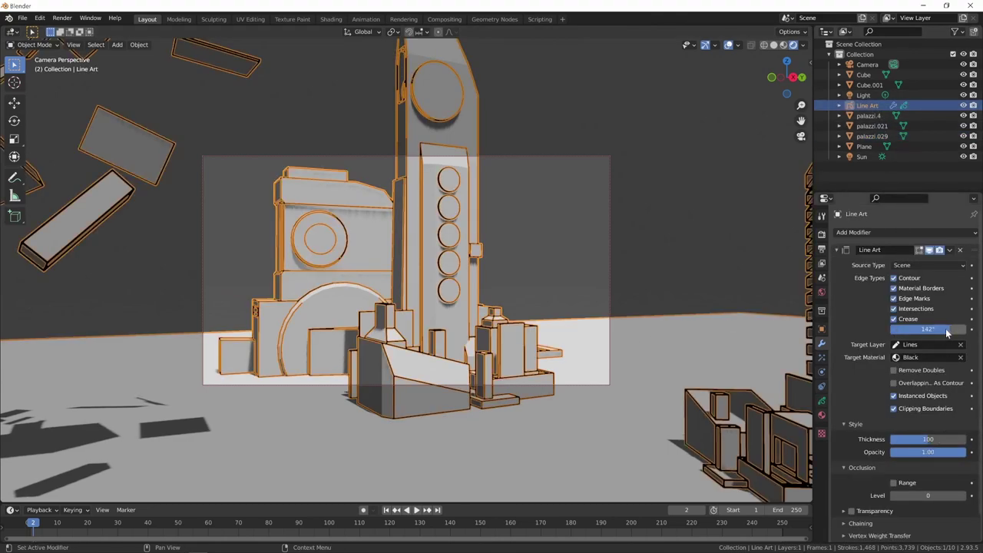
Hide viewport overlays and set the Line Art crease angle to about 134°.
drag(931, 329, 911, 329)
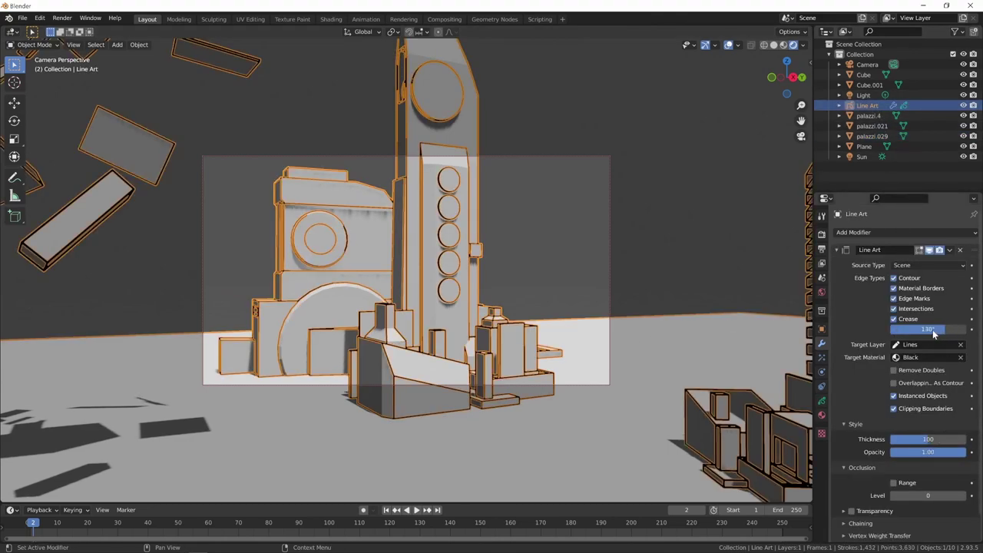
click(729, 46)
mouse_move(942, 330)
mouse_down()
mouse_move(900, 336)
mouse_move(947, 330)
mouse_up()
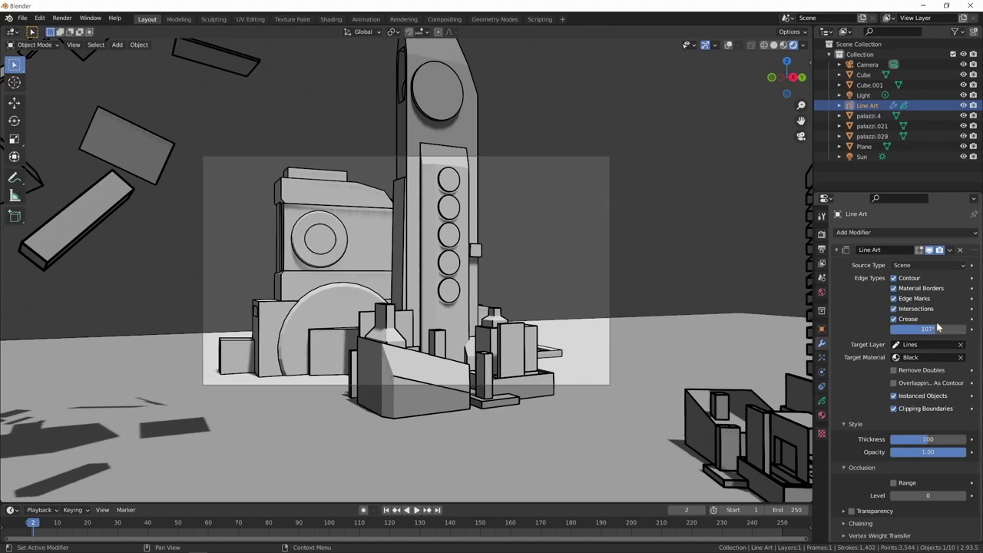
mouse_move(935, 330)
mouse_down()
mouse_move(959, 335)
mouse_move(935, 335)
mouse_up()
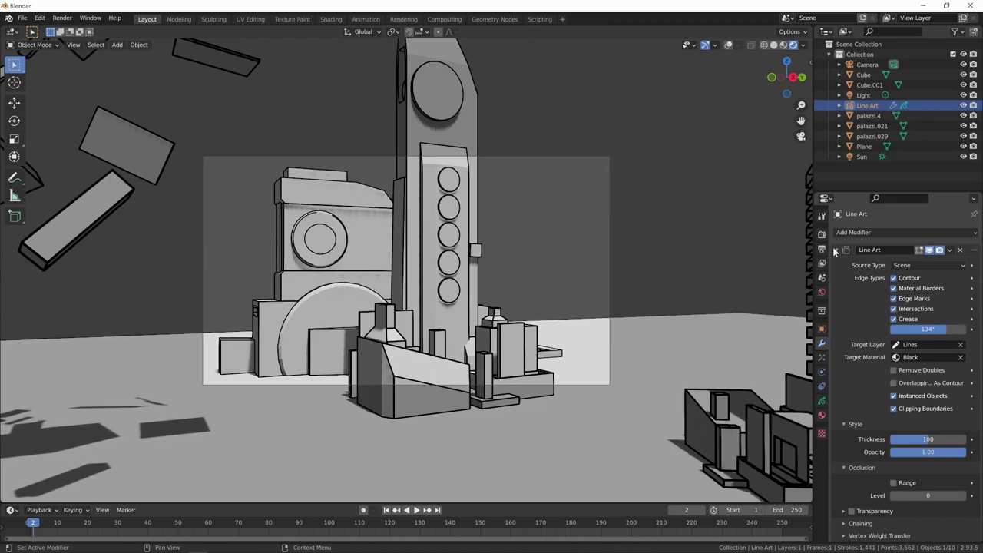
Set the line thickness to 70 and turn off Contour lines.
click(939, 441)
text(50)
key(Return)
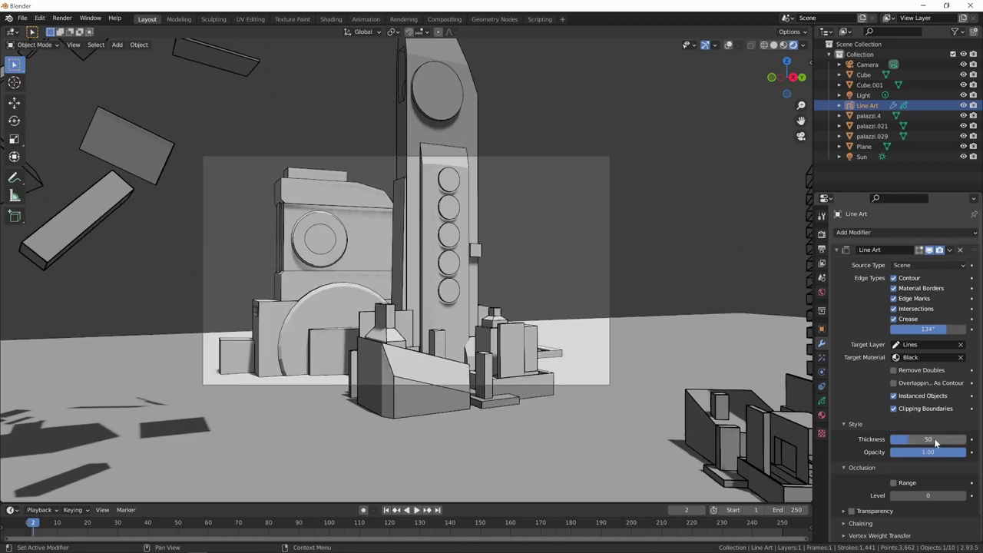
click(934, 439)
text(70)
key(Return)
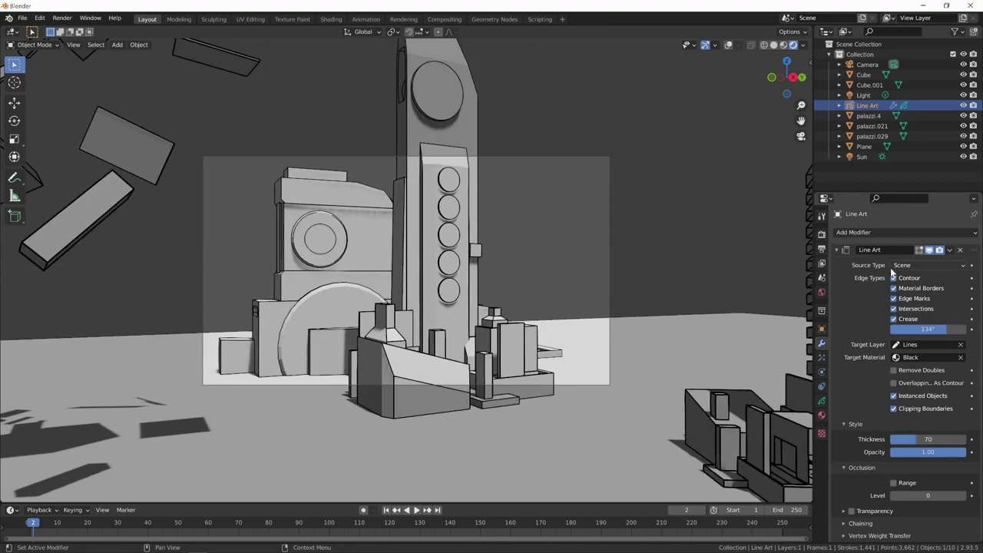
click(893, 277)
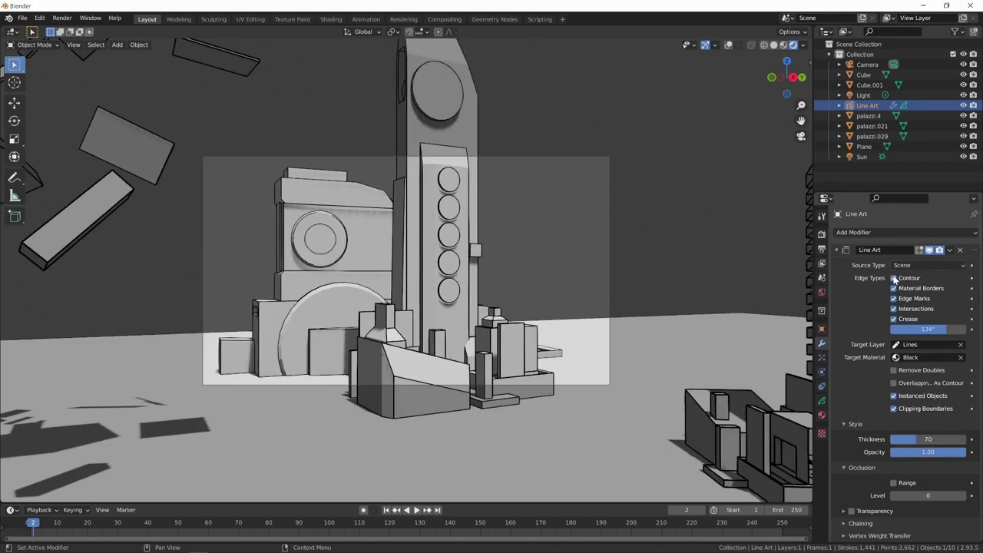
Duplicate the Line Art modifier and name the copy Line Art.contorni.
click(836, 249)
click(951, 251)
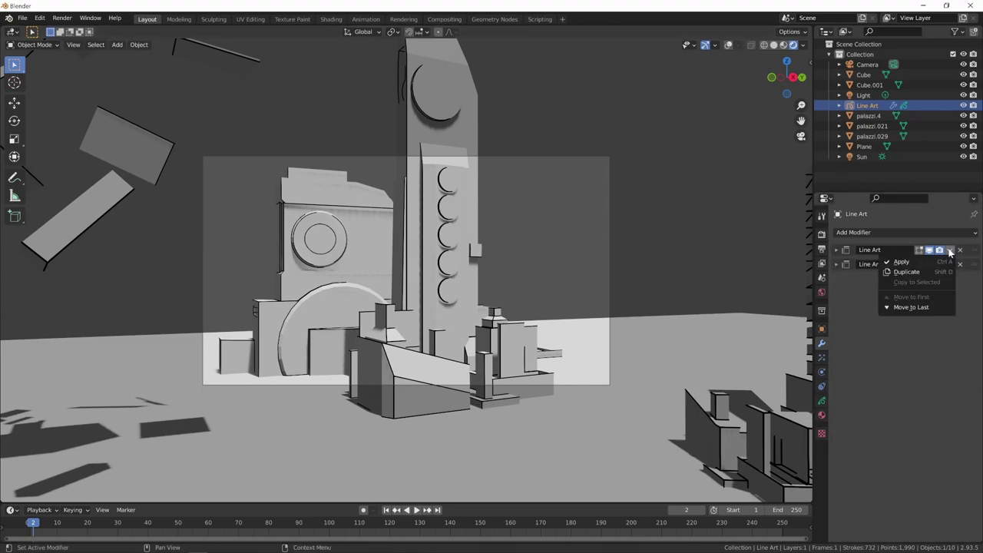
click(906, 272)
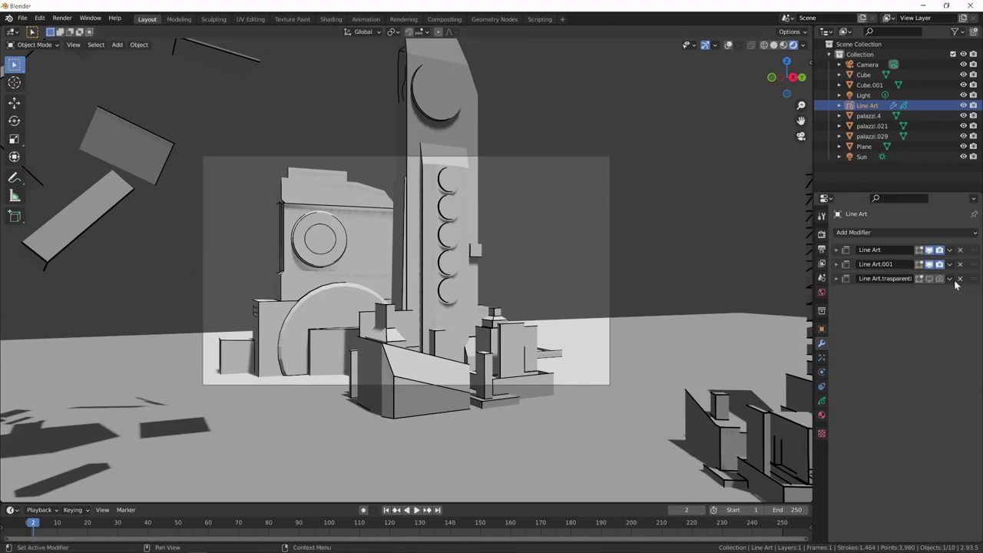
click(912, 279)
click(895, 322)
key(ctrl+a)
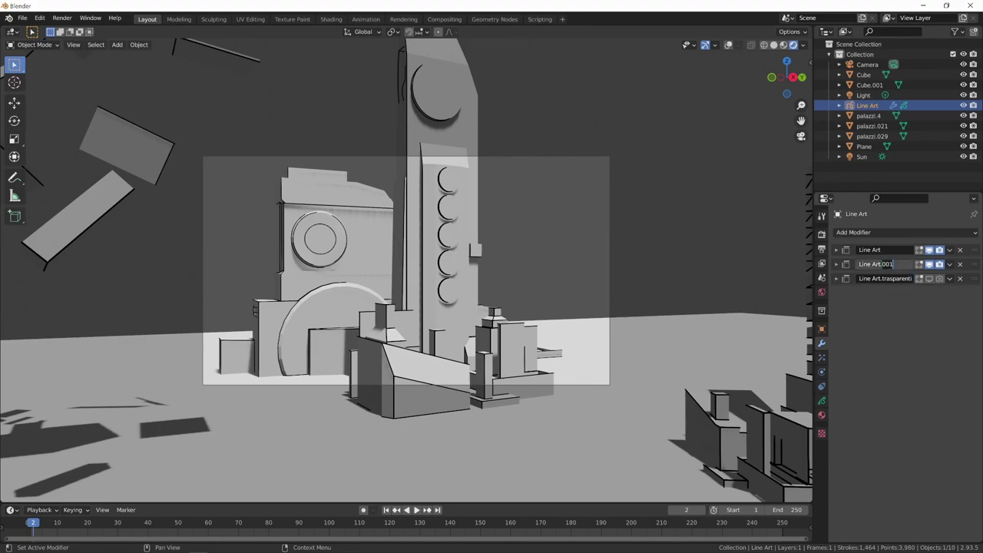
text(contorni)
key(Return)
Make Line Art.contorni draw only contour lines at thickness 120.
click(837, 264)
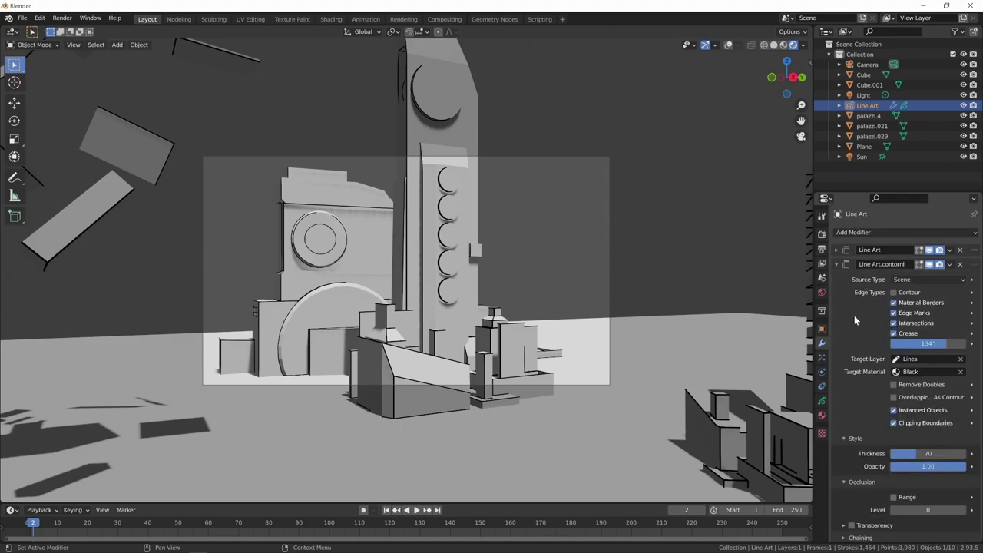
click(894, 333)
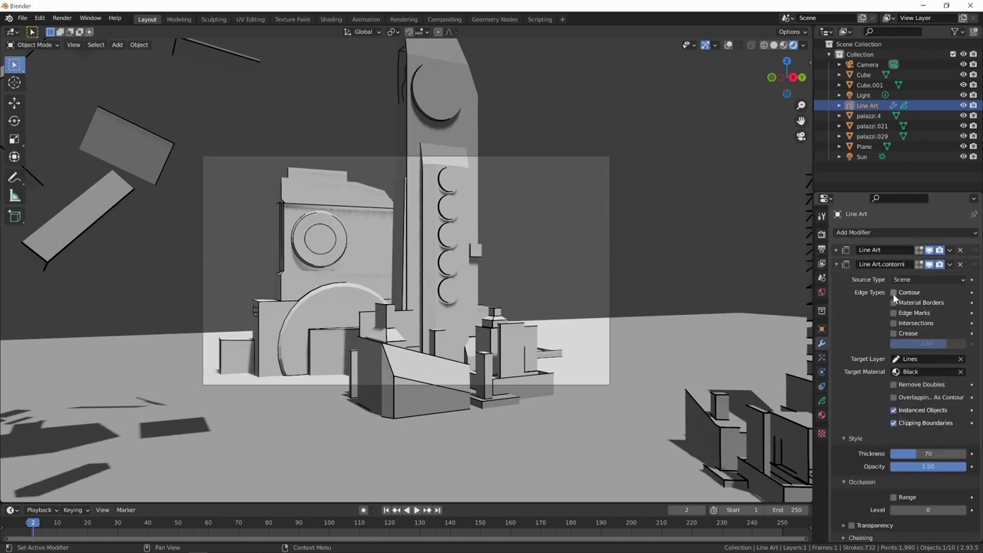
click(893, 292)
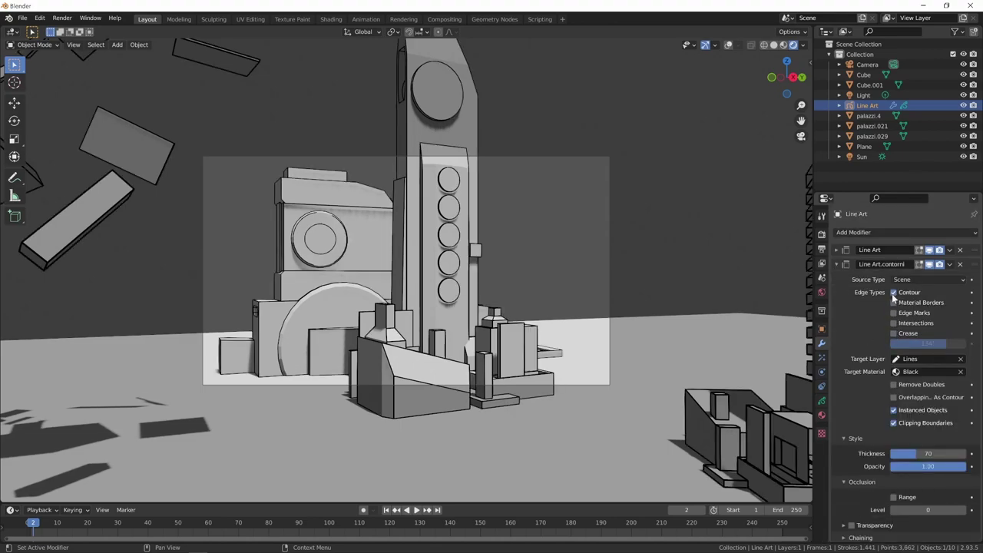
click(930, 454)
text(100)
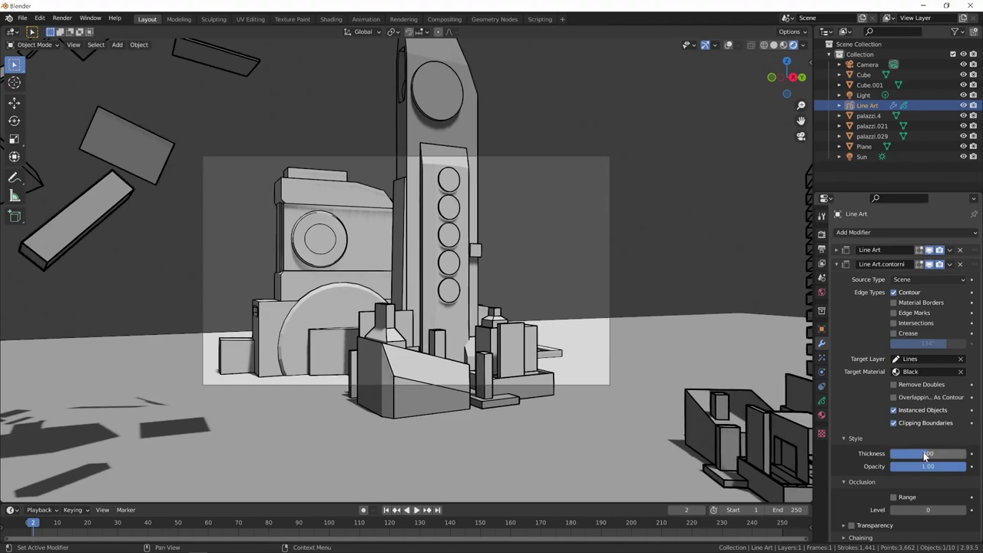
key(BackSpace)
key(BackSpace)
key(BackSpace)
text(120)
key(Return)
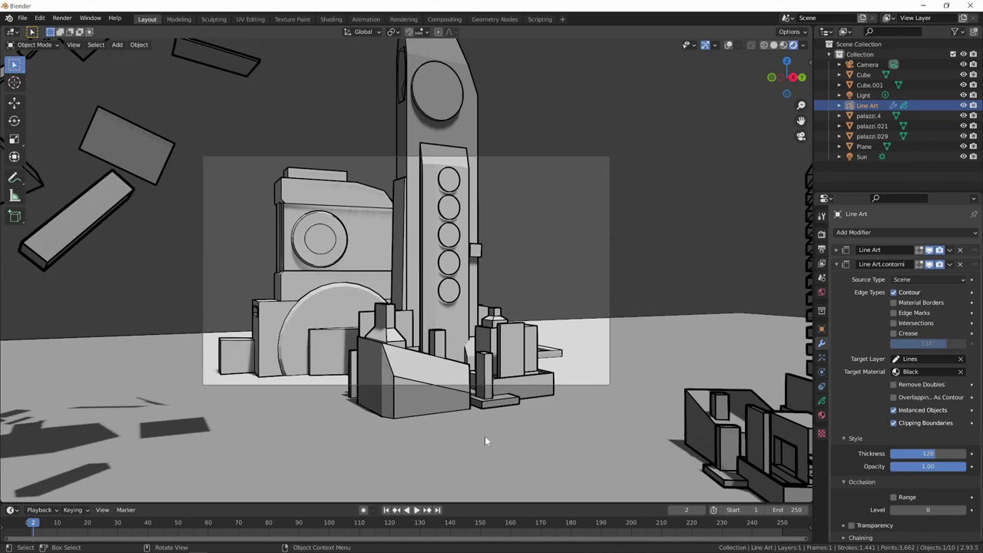
Add a new material slot to the Line Art object and browse existing materials.
click(821, 416)
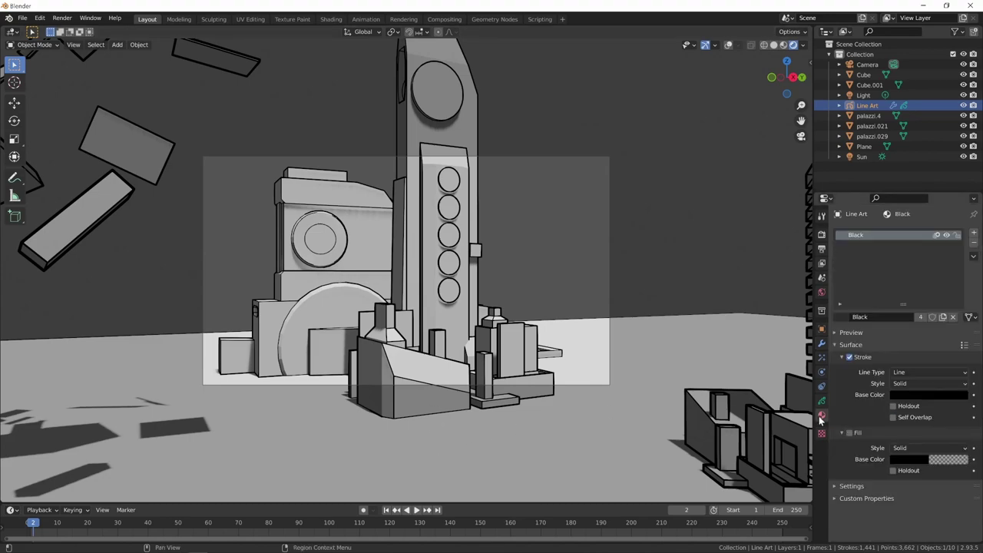
click(974, 235)
click(841, 317)
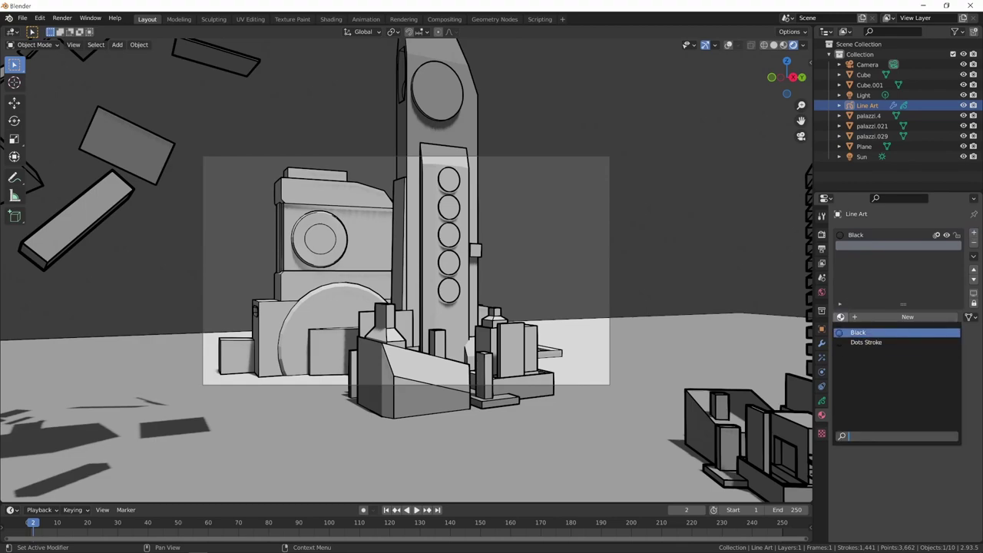
Make a single-user copy of Black named Red with a bright red stroke colour.
click(861, 333)
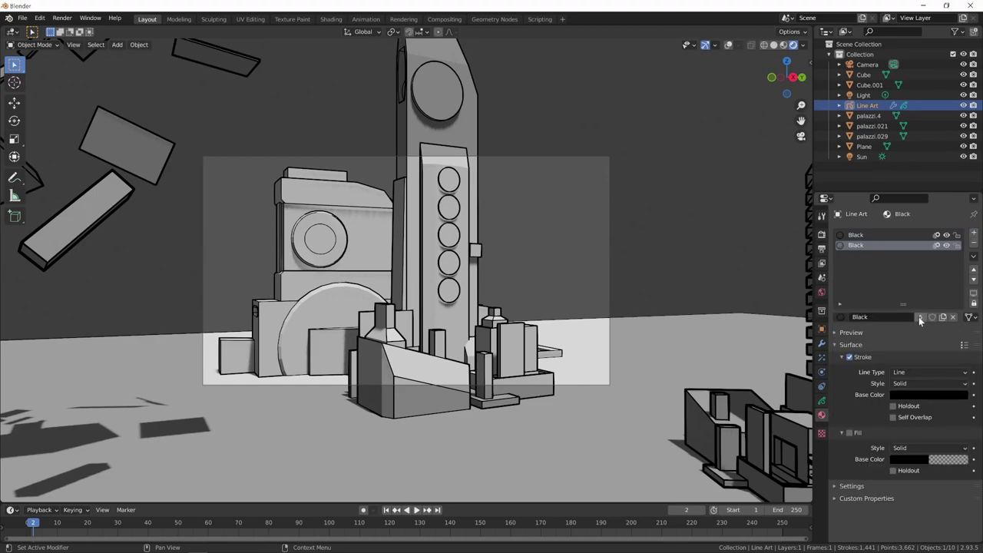
click(919, 317)
click(891, 318)
text(Red)
key(Return)
click(916, 395)
drag(959, 296, 960, 284)
click(906, 306)
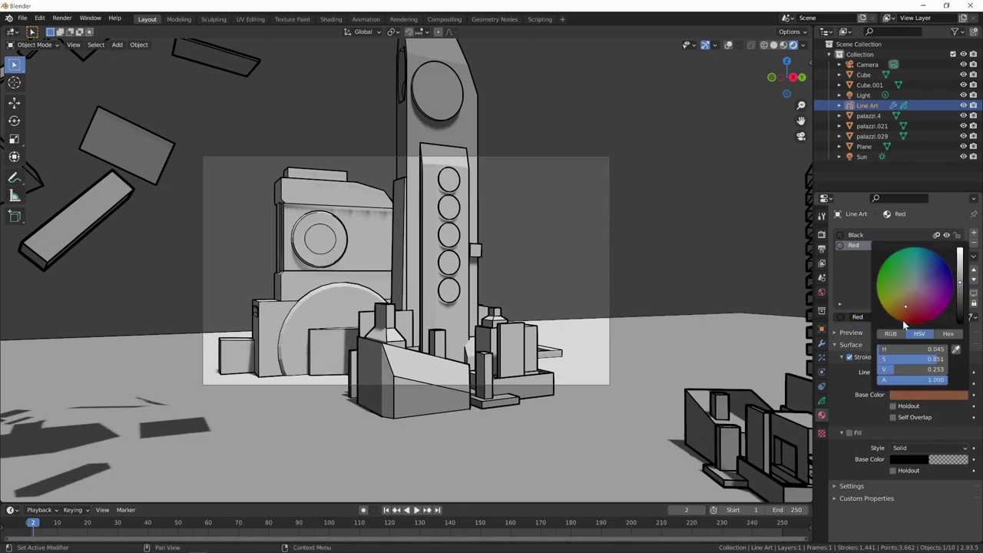
mouse_move(904, 322)
mouse_down()
mouse_move(941, 312)
mouse_move(960, 254)
mouse_up()
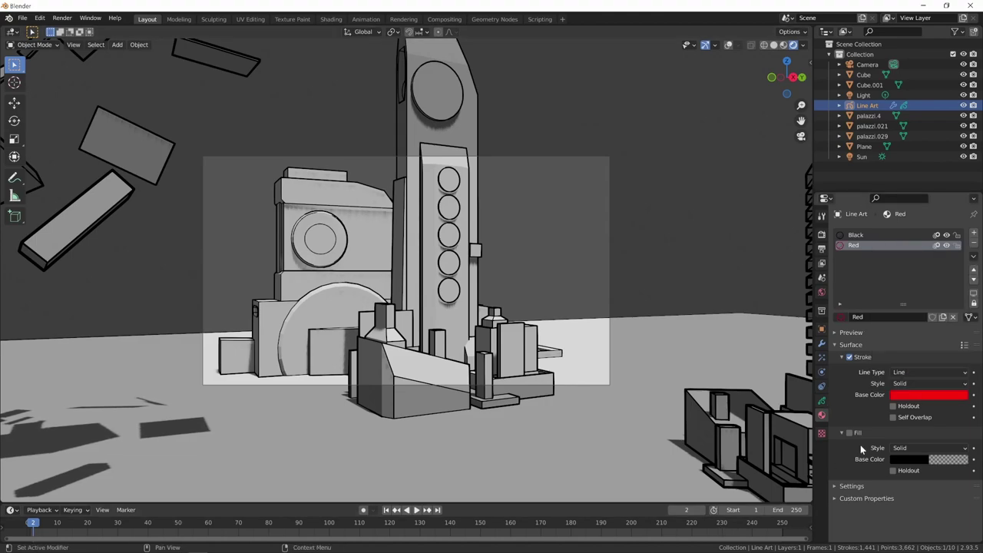
Set Line Art.contorni's target material to Red and deselect to preview the lines.
click(821, 342)
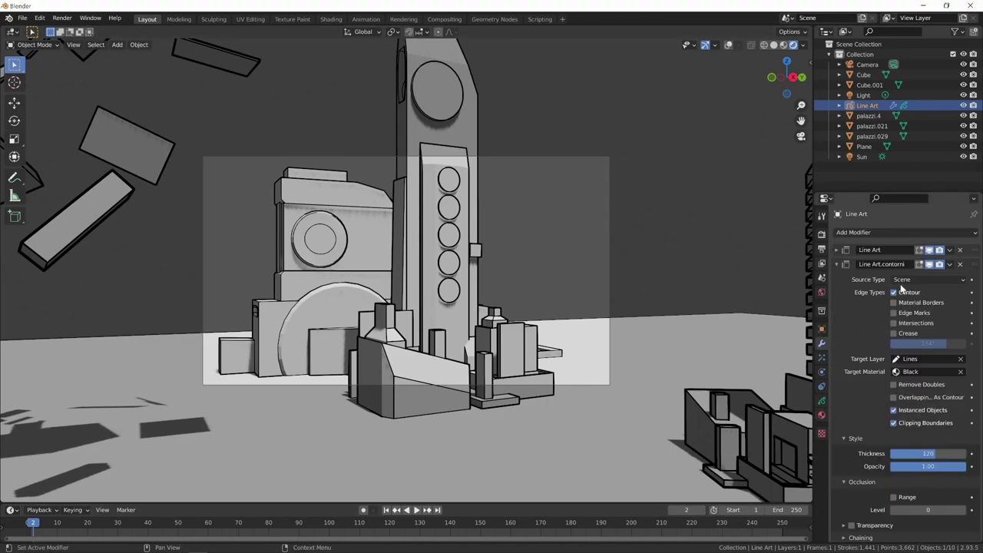
click(934, 372)
click(878, 398)
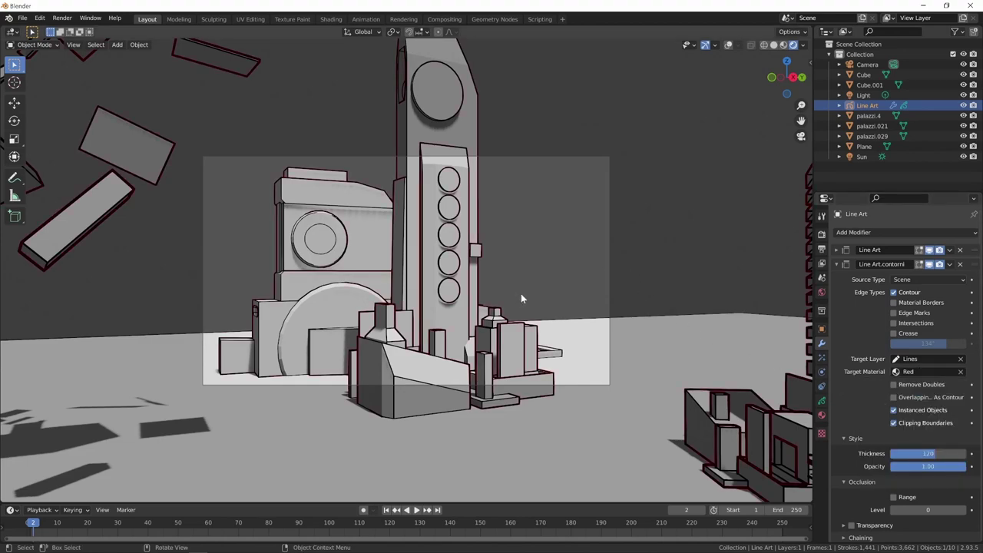
click(495, 286)
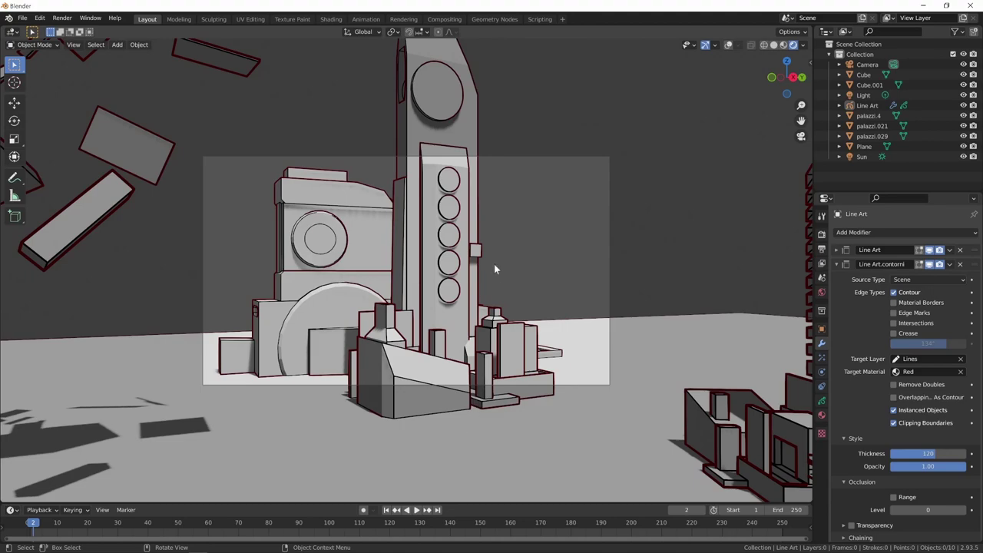
Turn off Use Lights on the line layer so it ignores scene lighting.
click(822, 401)
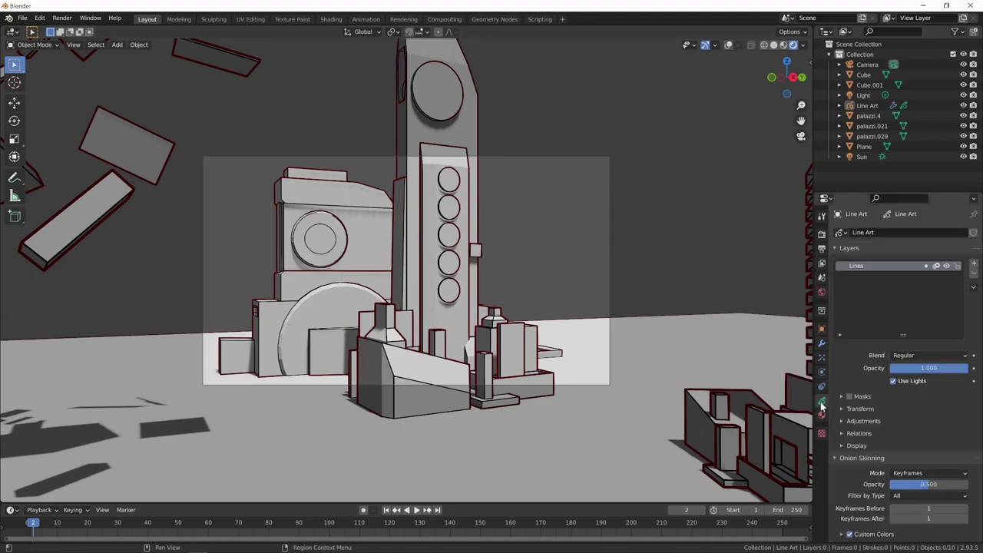
click(894, 382)
click(894, 381)
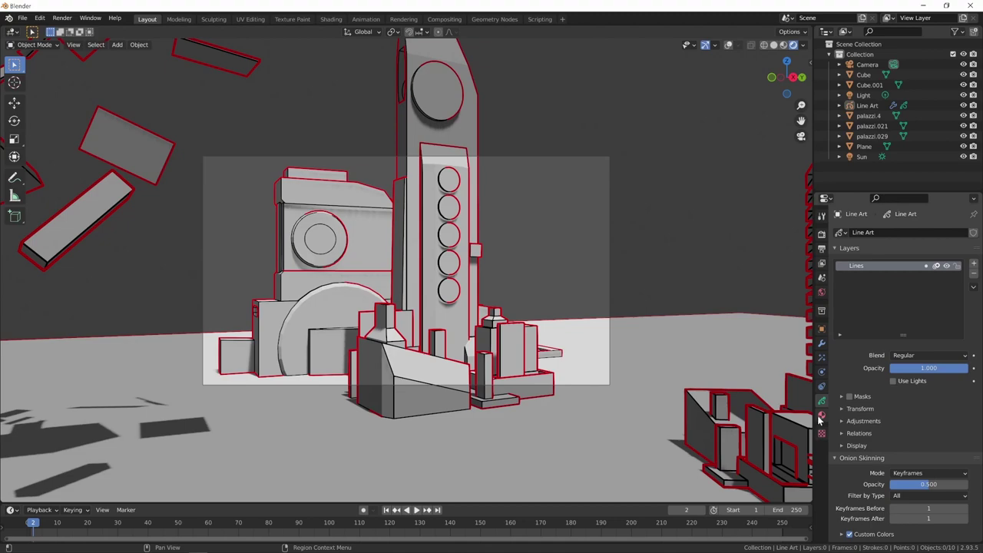
click(822, 345)
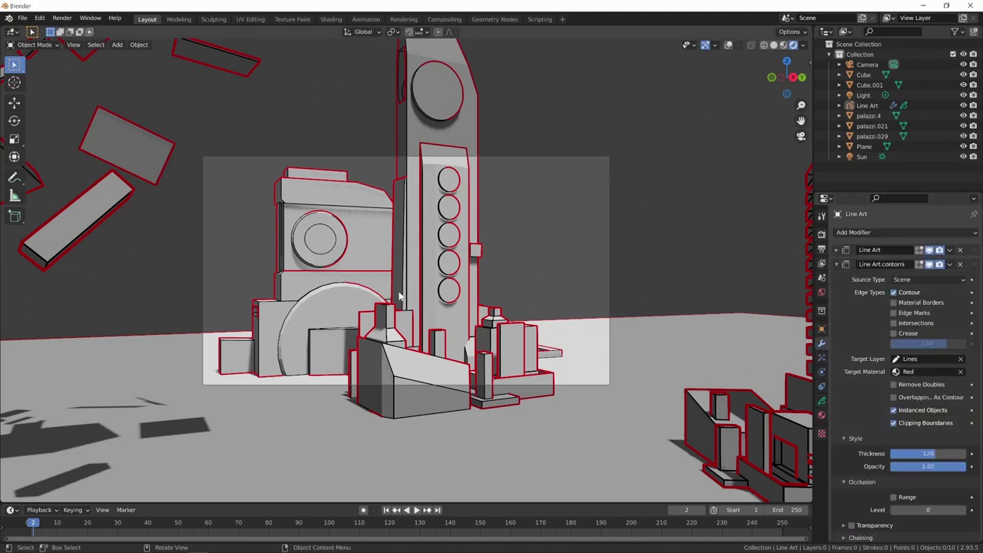
click(837, 264)
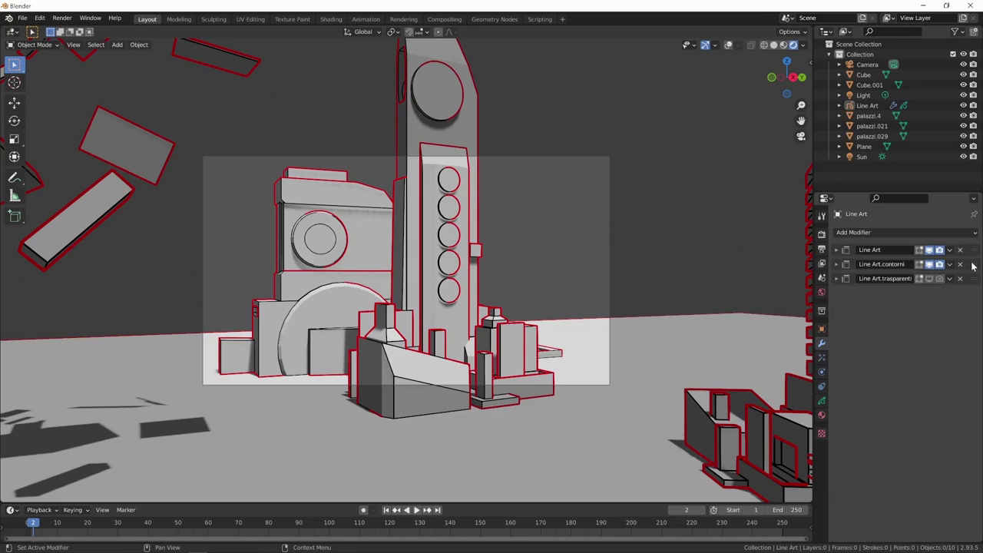
Move Line Art.contorni above Line Art and add a new layer named contorni.
drag(976, 265, 973, 251)
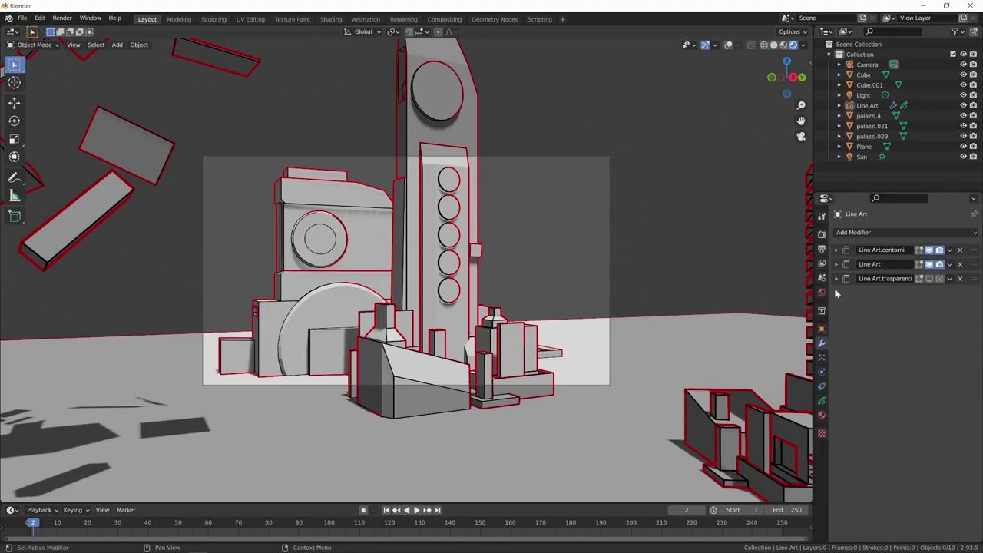
click(836, 264)
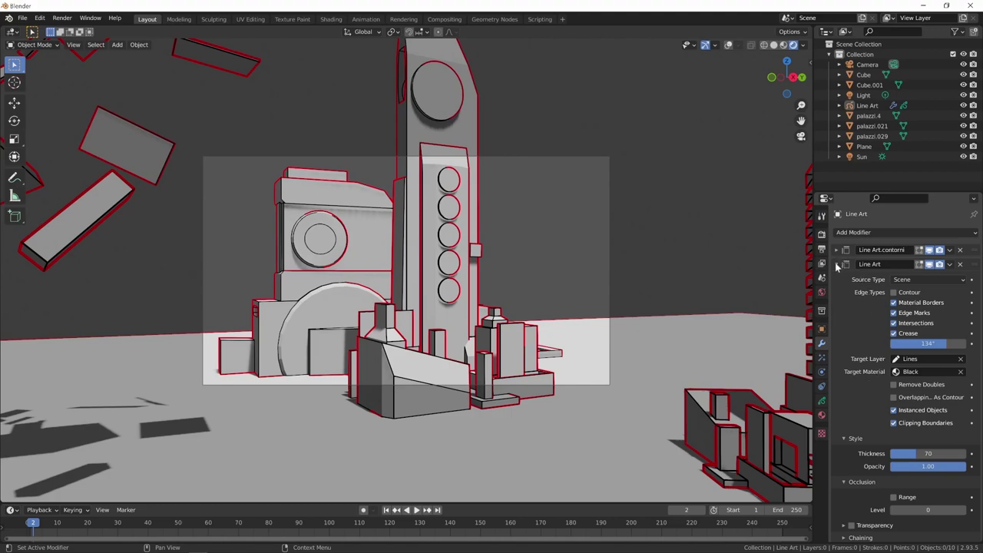
click(822, 401)
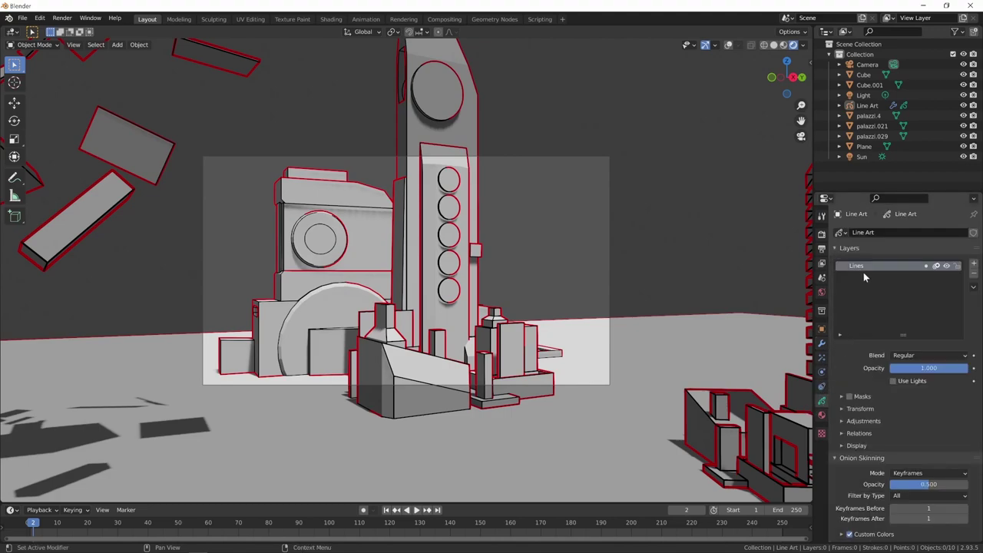
click(974, 264)
double_click(863, 266)
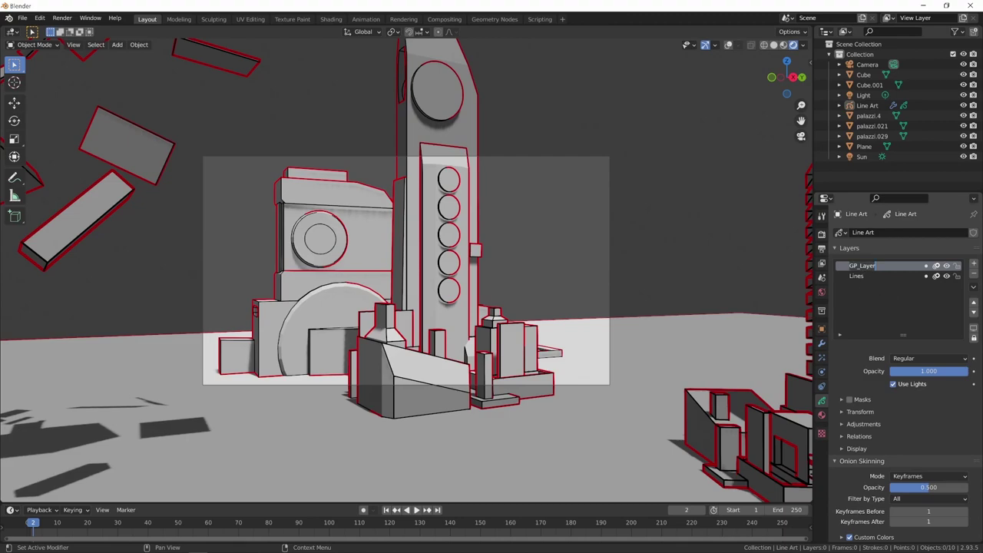
text(contorni)
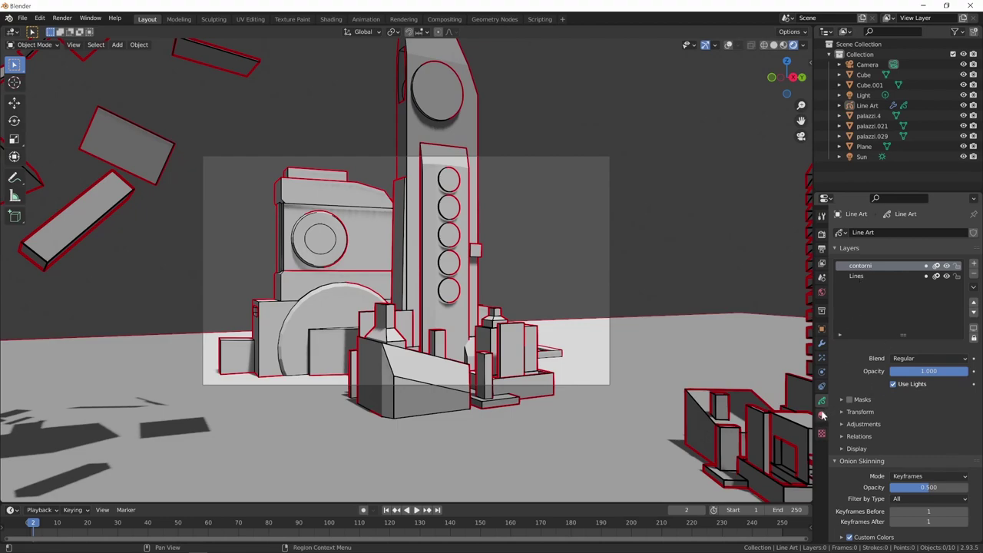
Set Line Art.contorni's target layer to contorni and rename the other modifier Line Art.linee.
click(822, 345)
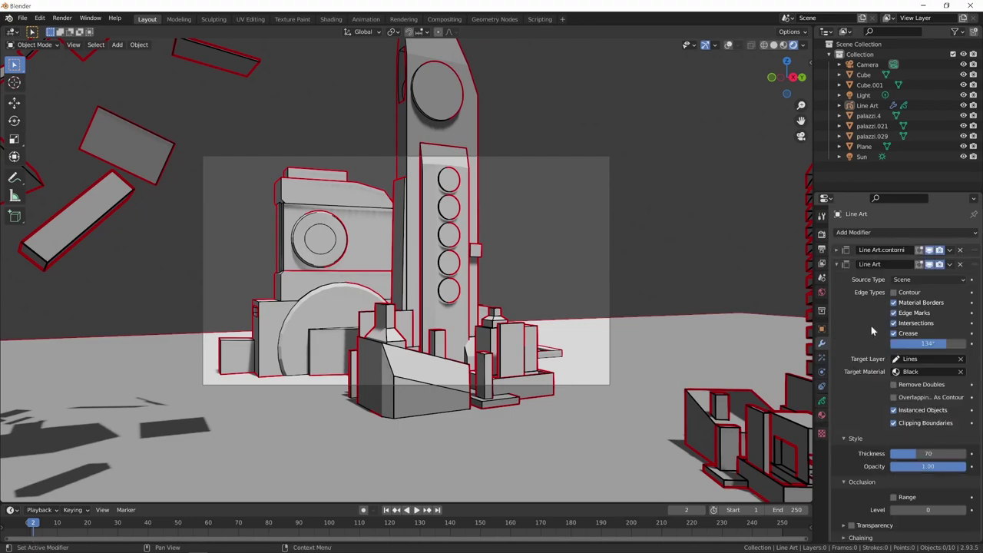
click(837, 251)
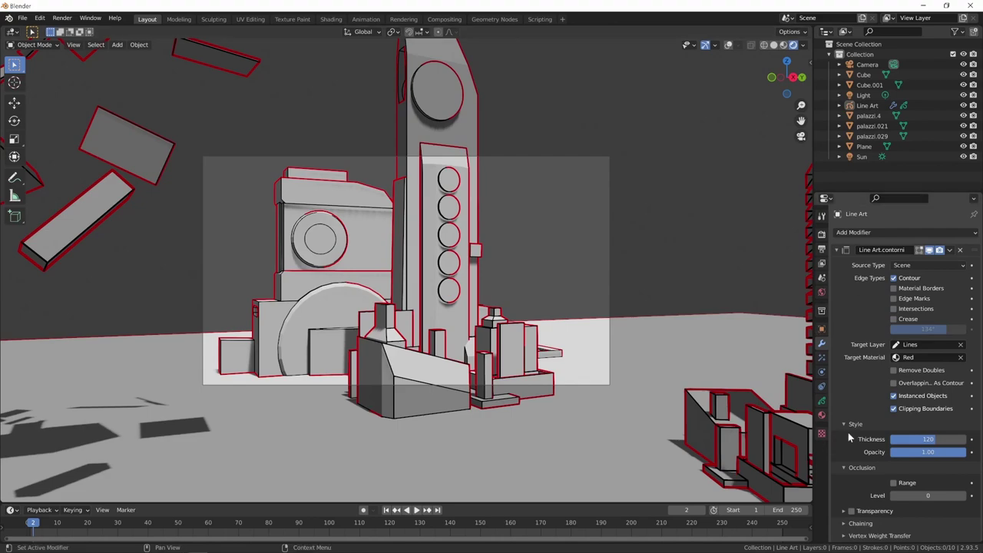
click(930, 344)
click(871, 368)
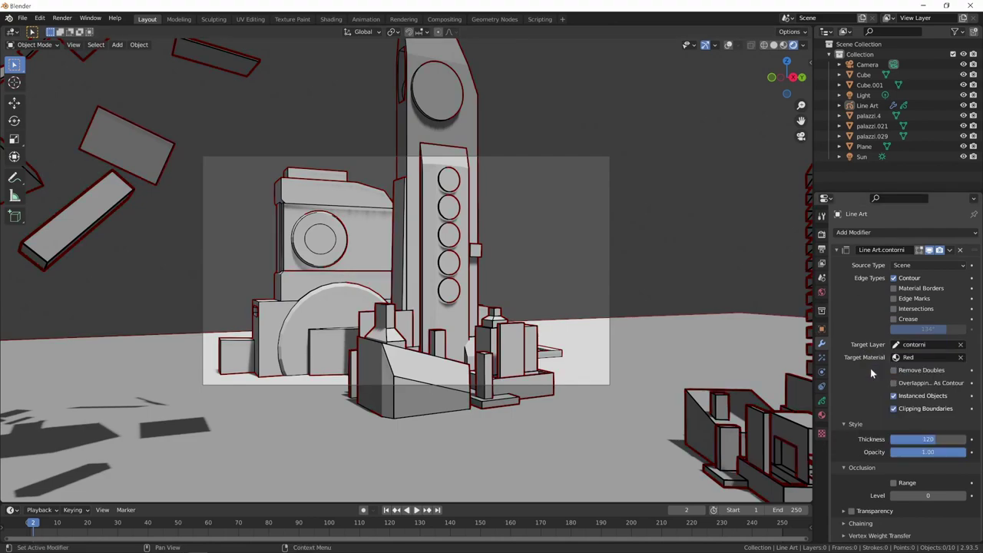
click(838, 250)
text(Line Art.lin)
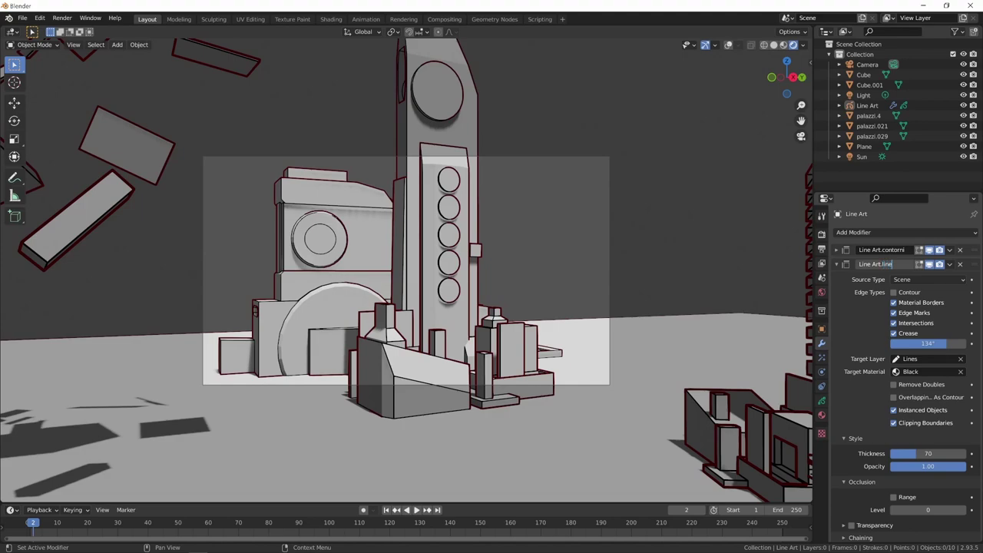
text(ee)
key(Return)
Turn off Use Lights on the contorni layer, then test moving it below and back above Lines.
click(822, 401)
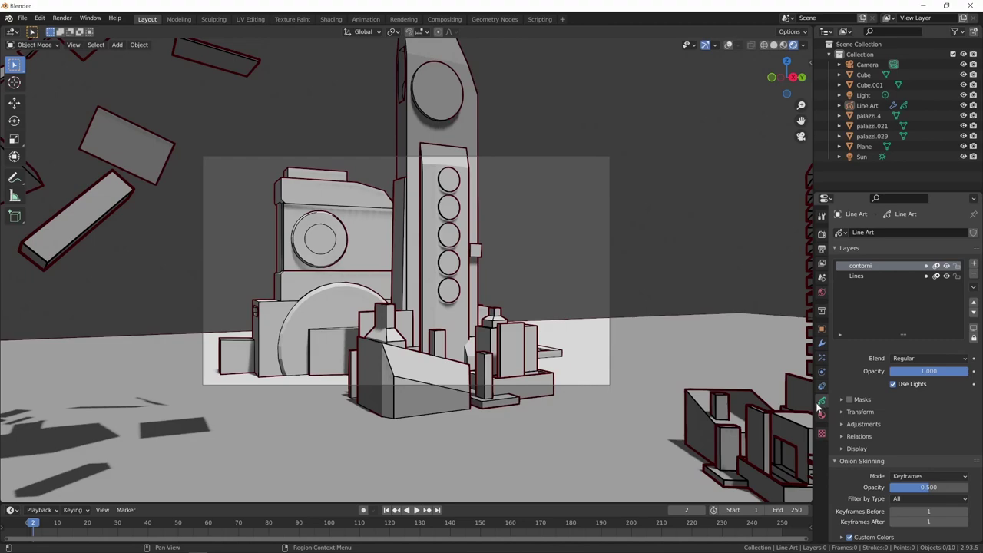
click(893, 384)
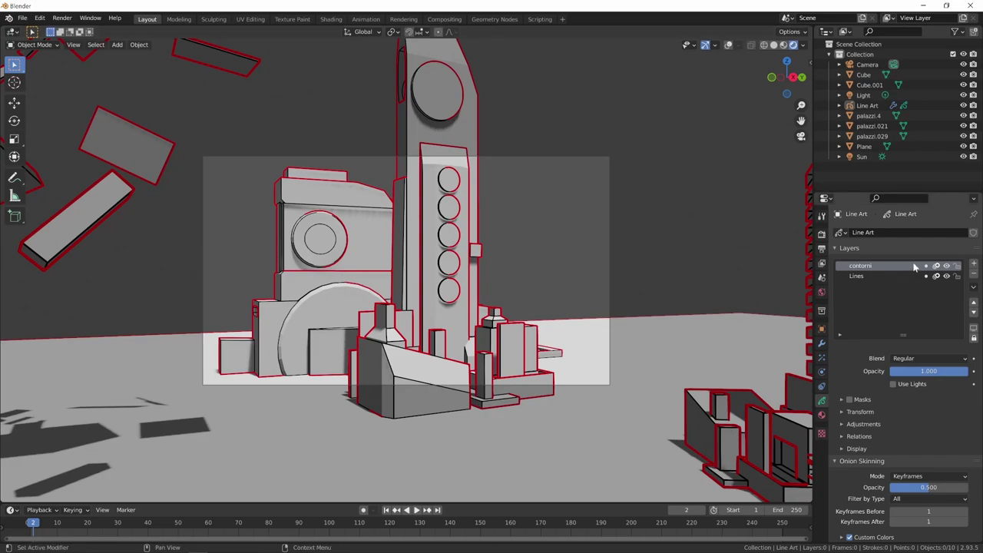
mouse_move(555, 355)
shift+middle_down()
mouse_move(459, 307)
mouse_move(447, 386)
shift+middle_up()
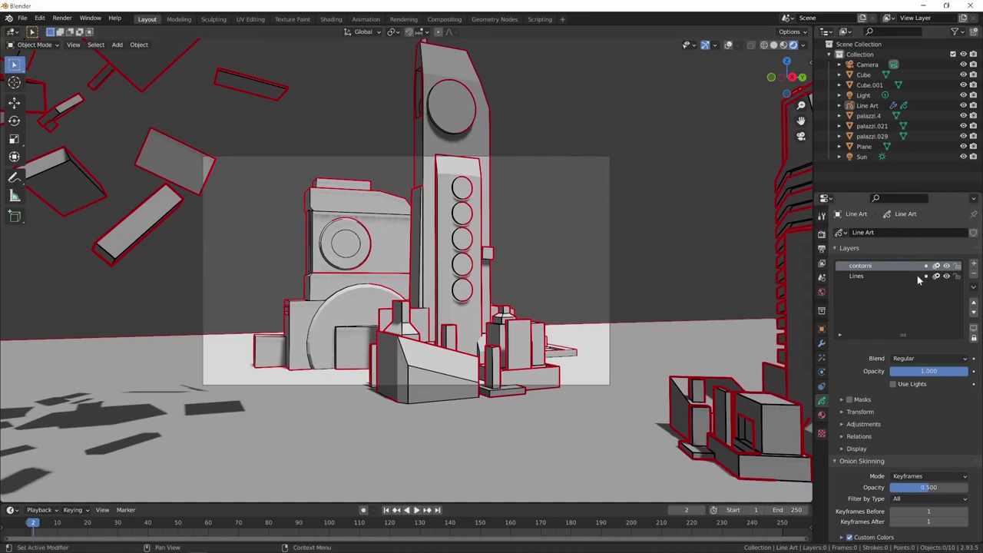
click(974, 315)
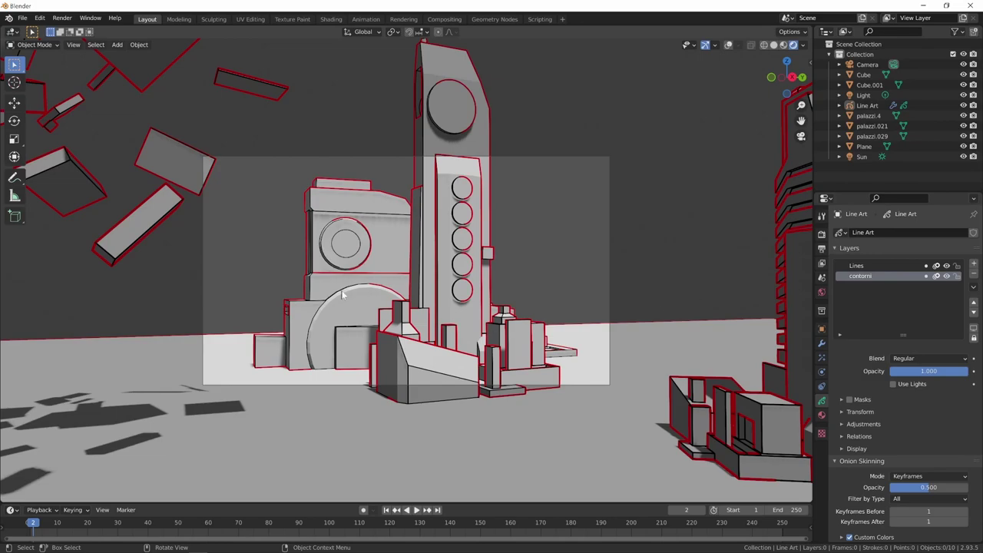
click(973, 304)
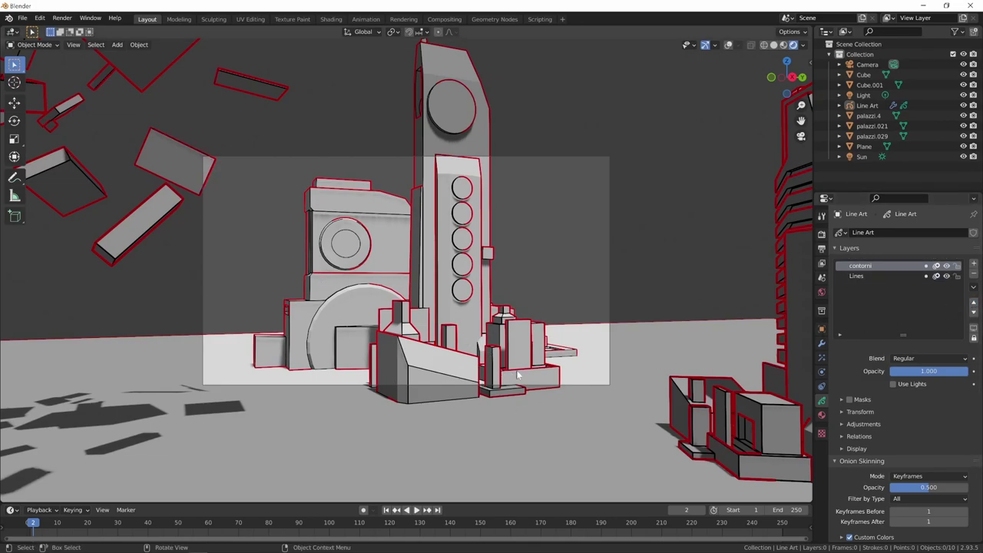
mouse_move(515, 352)
middle_down()
mouse_move(624, 282)
mouse_move(843, 371)
middle_up()
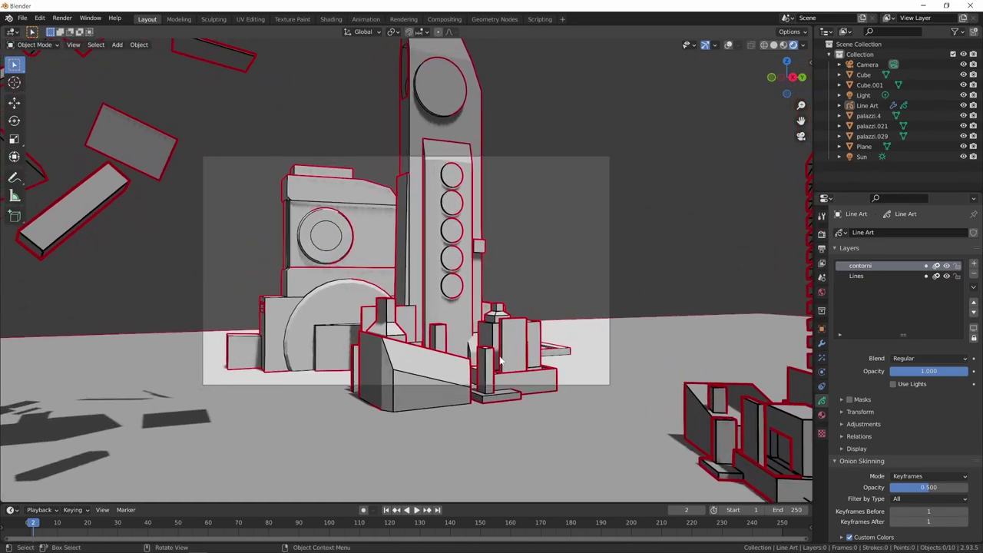
click(821, 343)
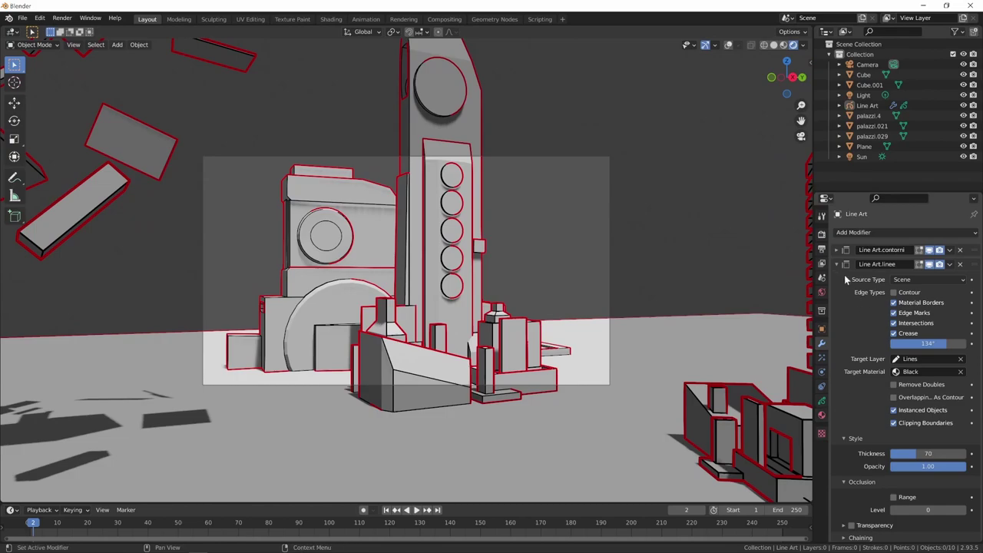
Add a Noise modifier to the line art strokes with Position 1.00.
click(884, 233)
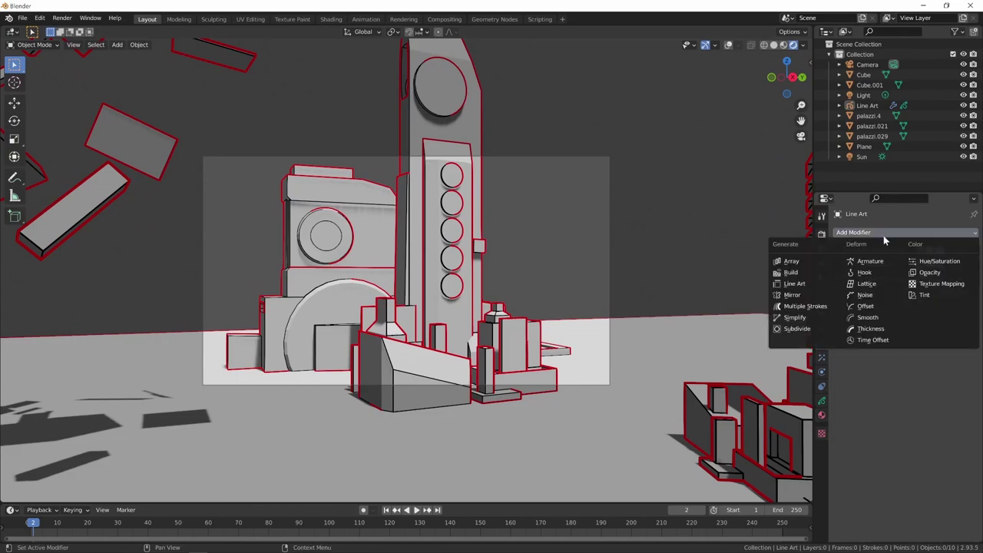
click(870, 296)
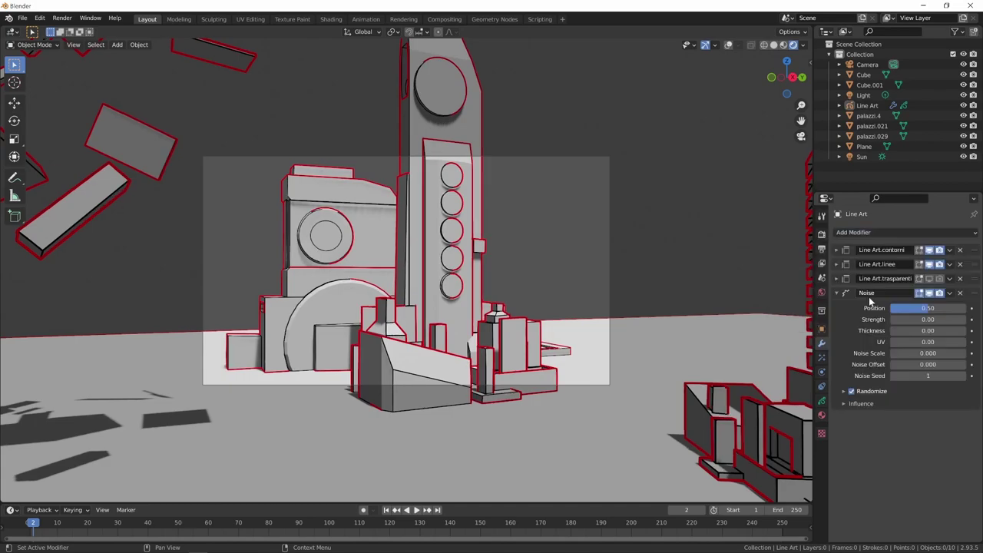
click(930, 308)
text(1)
key(Return)
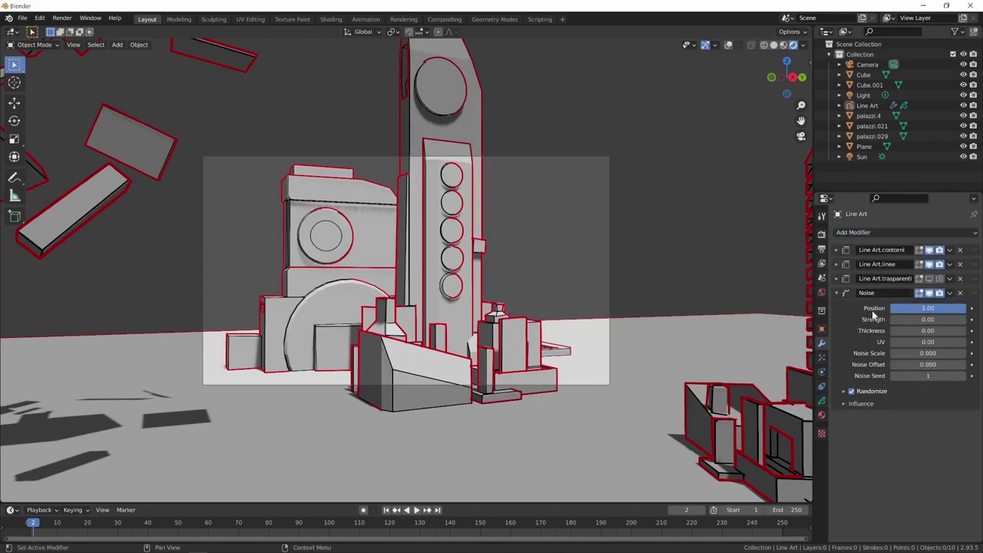
Set the noise Thickness to 0.50 and Strength to 0.20.
click(928, 330)
text(1)
key(Return)
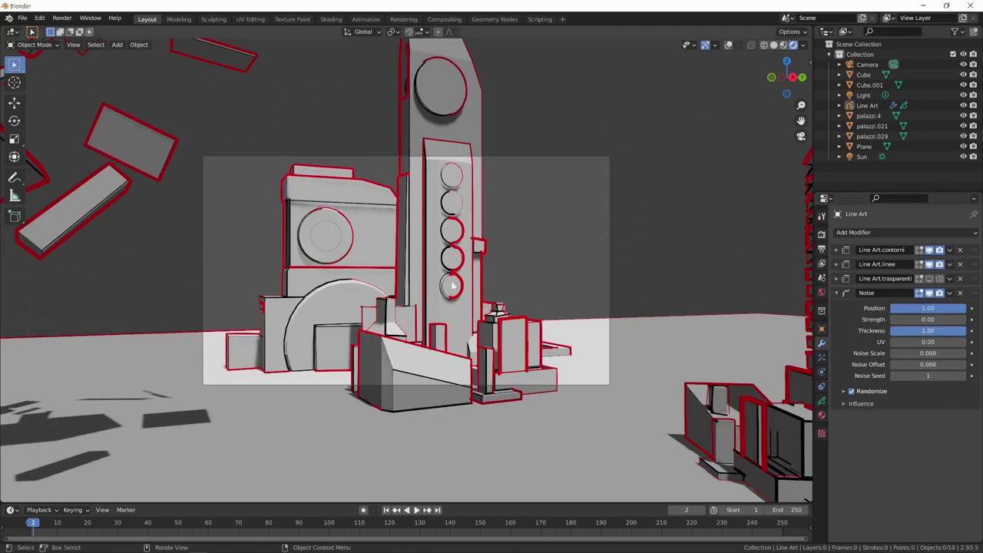
click(944, 332)
text(0.5)
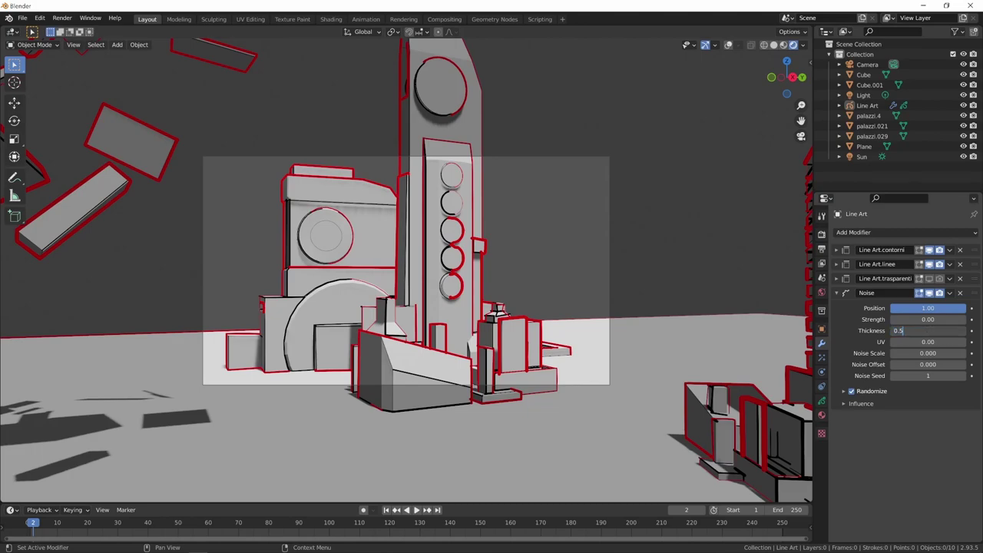
key(Return)
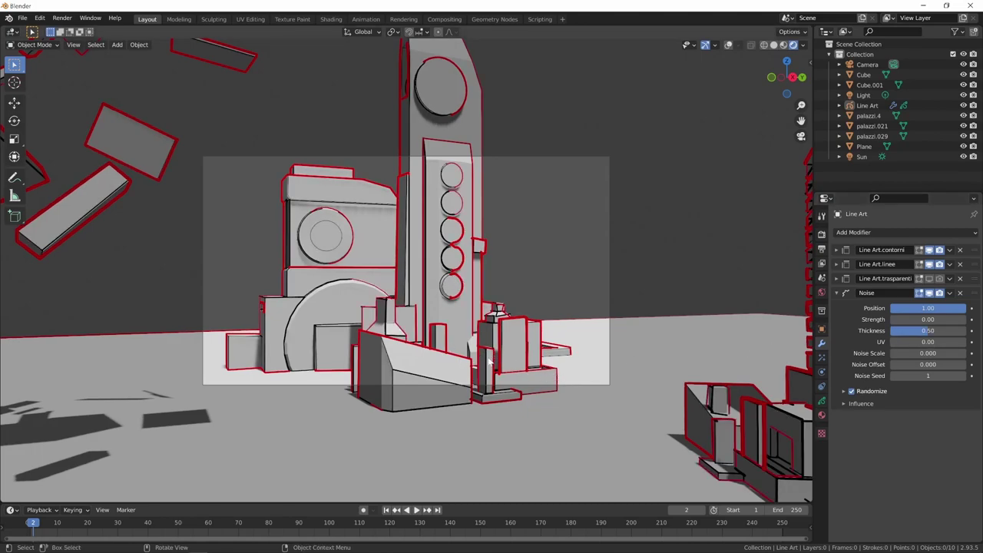
click(937, 323)
text(0.)
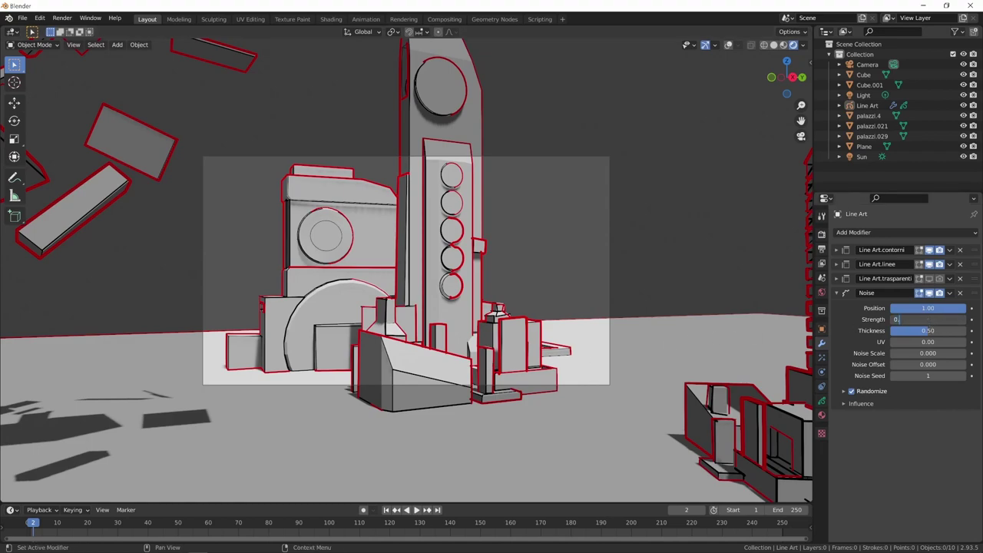
key(Return)
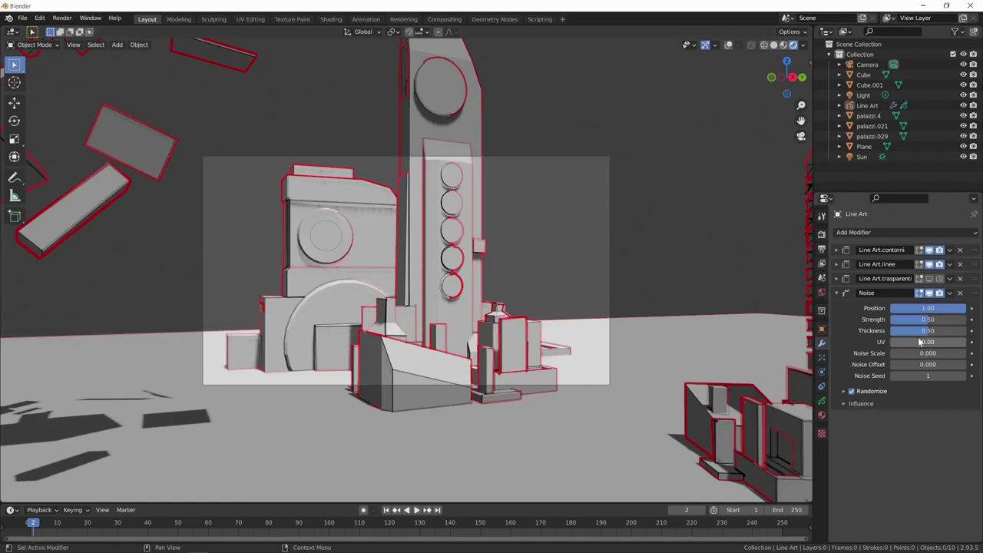
click(928, 319)
text(0)
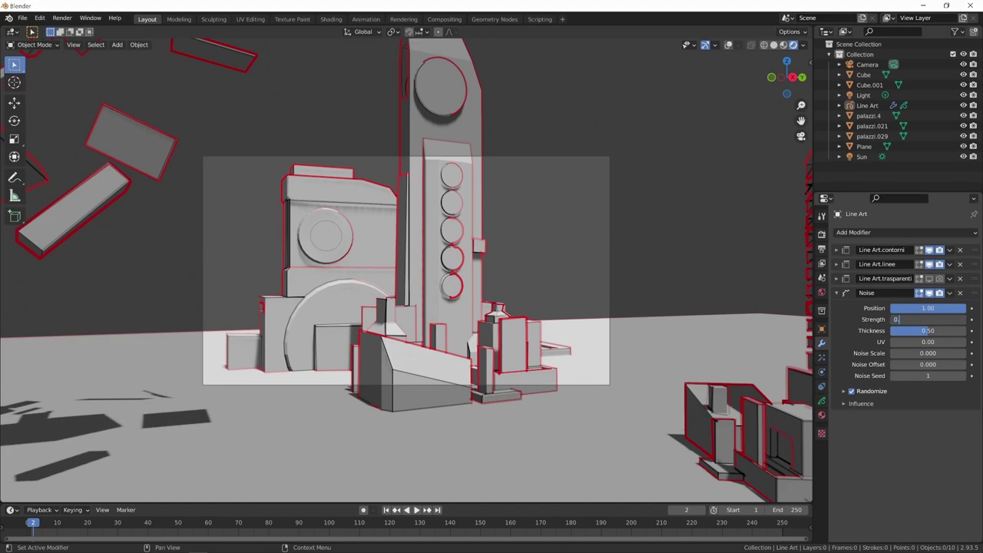
text(20)
key(Return)
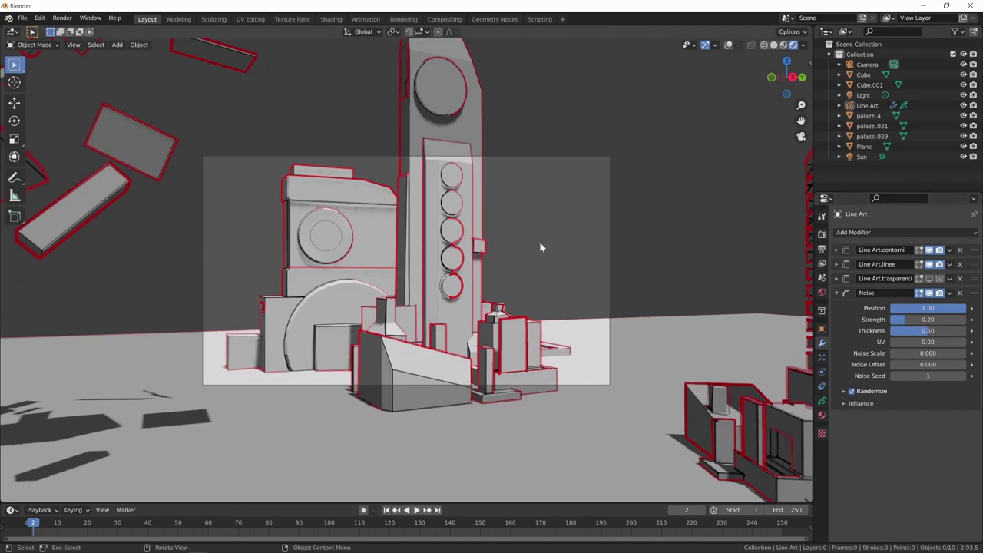
click(821, 292)
Brighten the world colour to value 0.467, save lineart.blend, then show Line Art's modifiers.
click(932, 300)
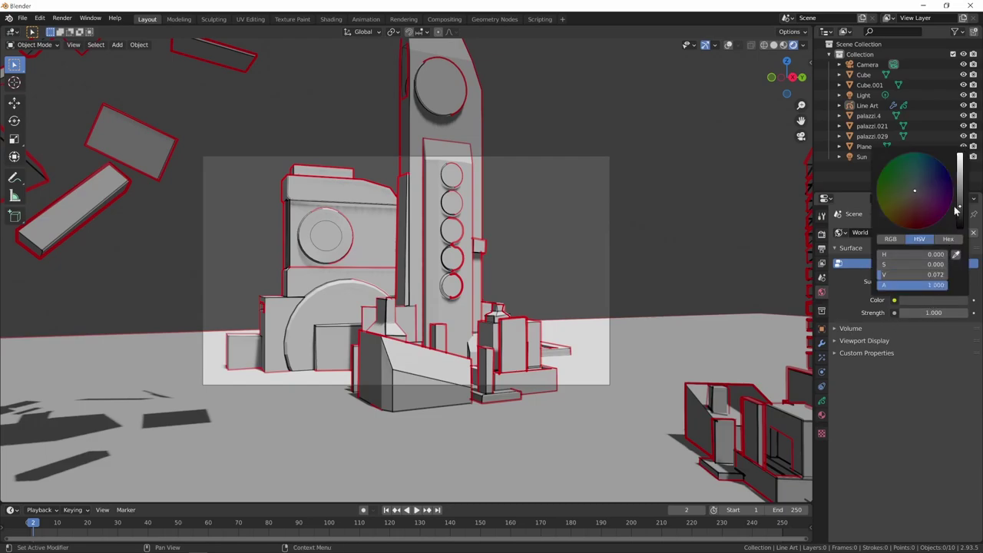
drag(958, 207, 958, 161)
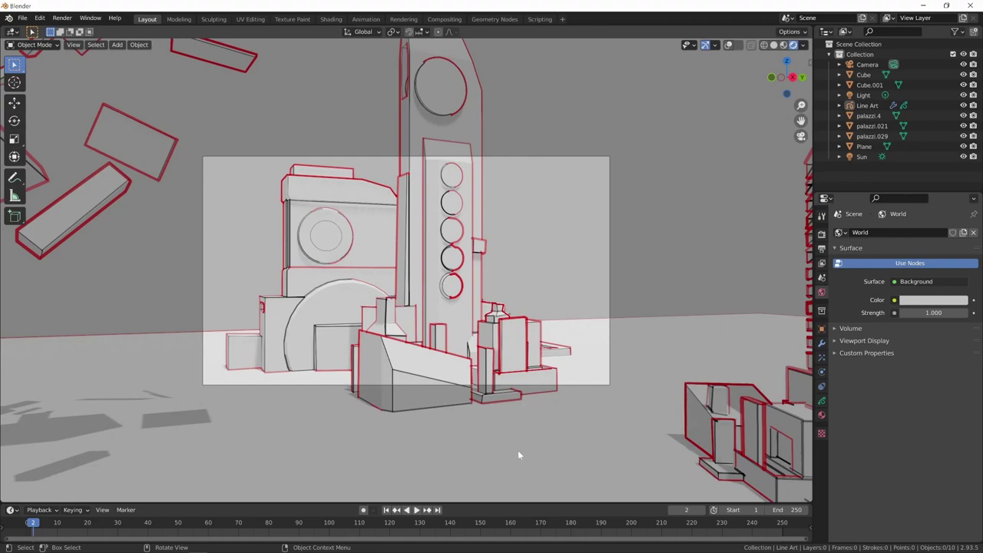
key(ctrl+s)
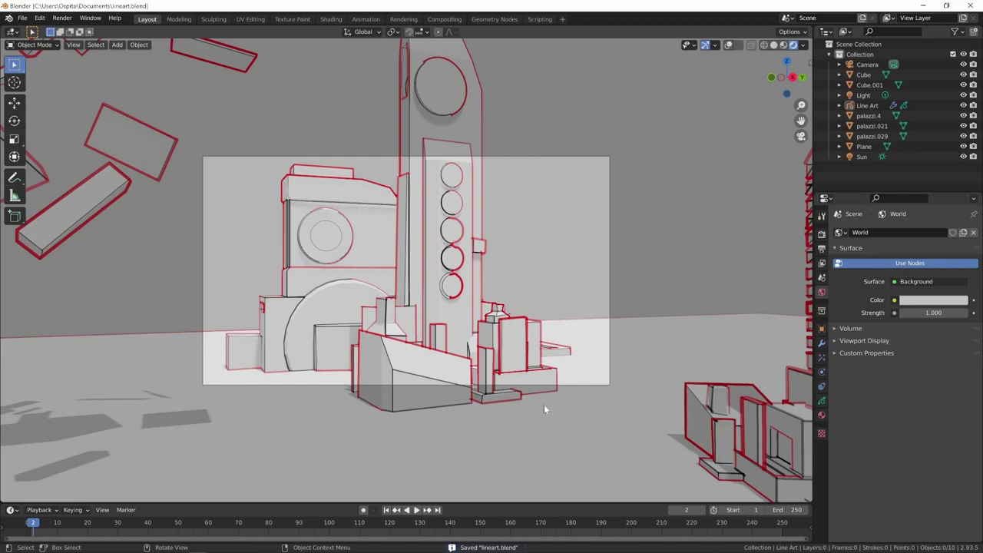
click(431, 422)
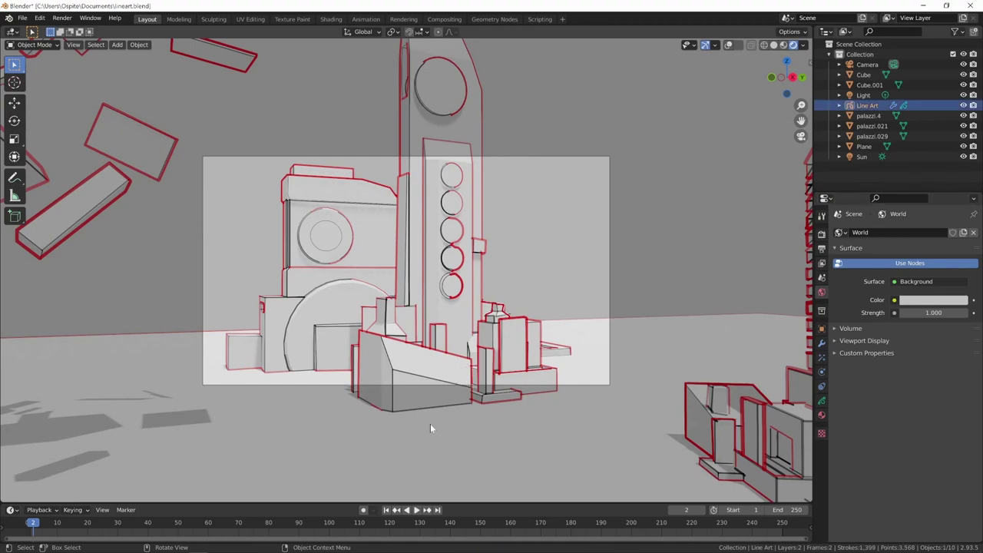
click(822, 343)
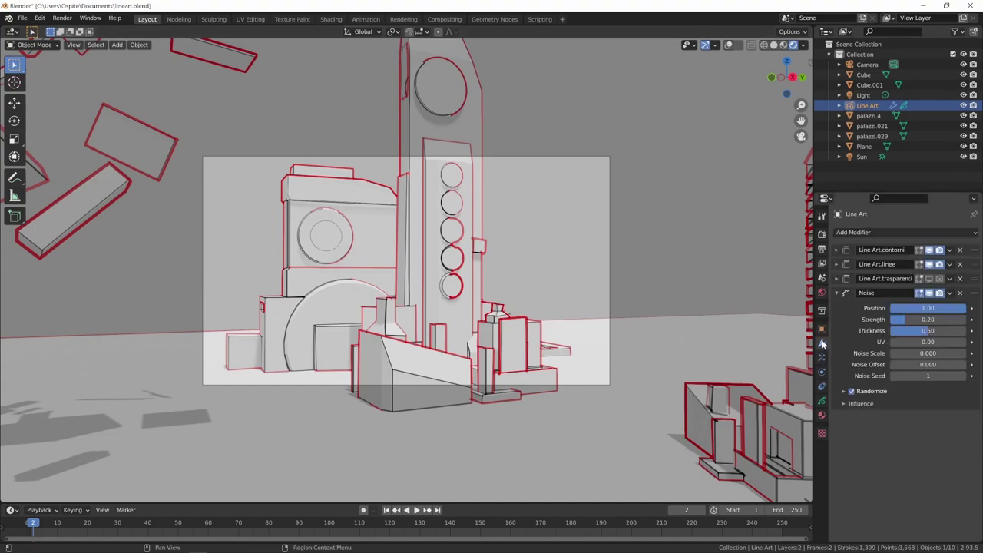
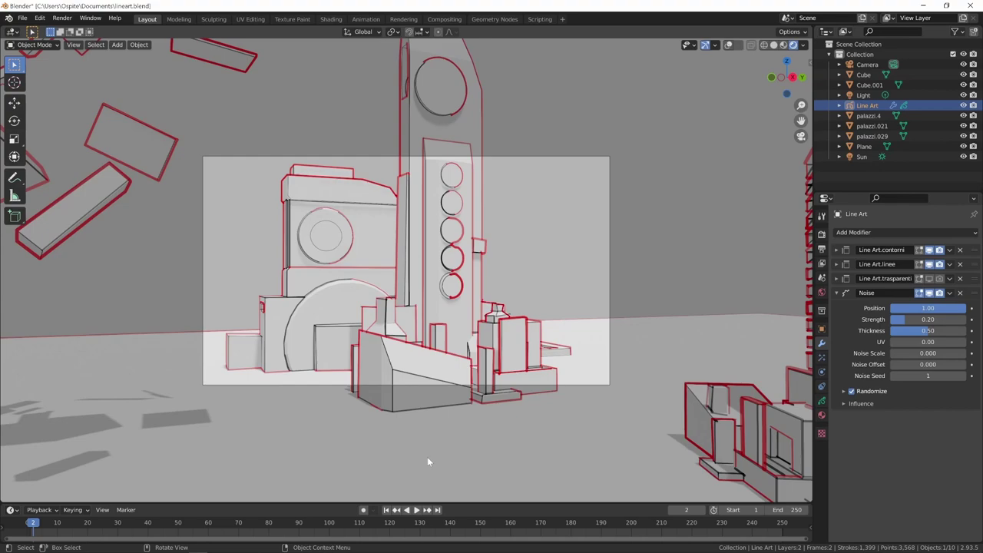
Collapse the Noise modifier panel and return to the camera view at frame 1.
click(838, 293)
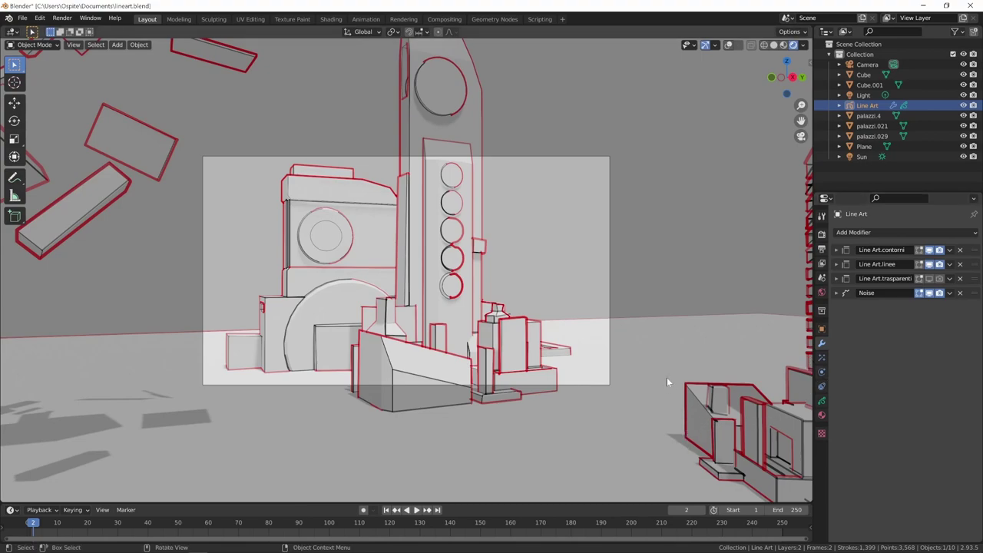
mouse_move(664, 379)
middle_down()
mouse_move(725, 306)
mouse_move(674, 396)
middle_up()
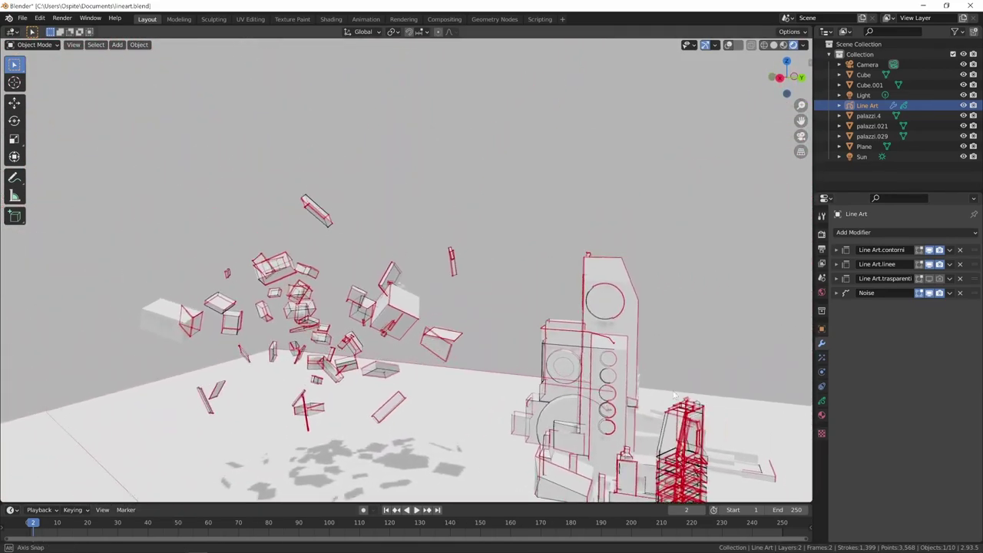
mouse_move(674, 396)
middle_down()
mouse_move(546, 346)
mouse_move(556, 377)
mouse_move(584, 364)
mouse_move(745, 393)
mouse_move(679, 428)
middle_up()
key(KP_0)
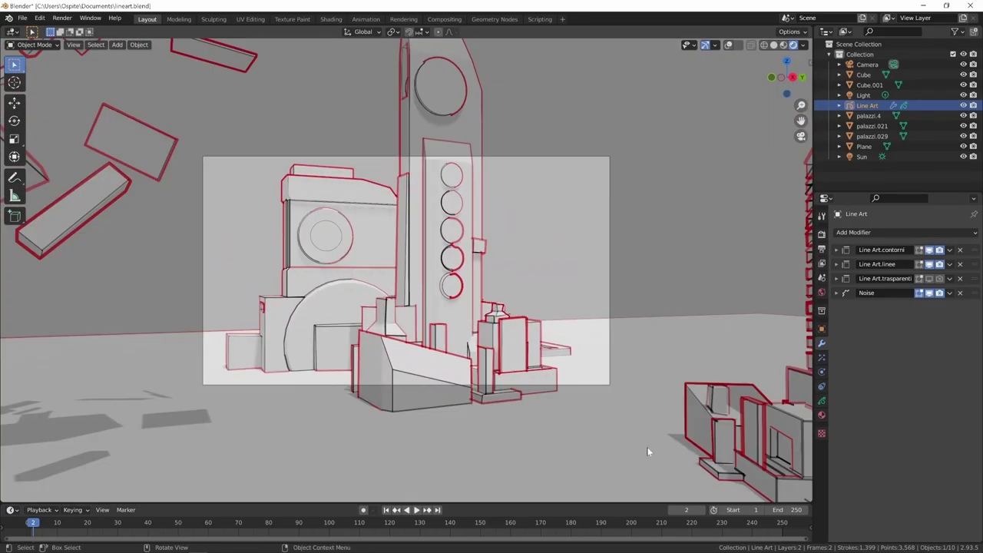
key(ctrl+z)
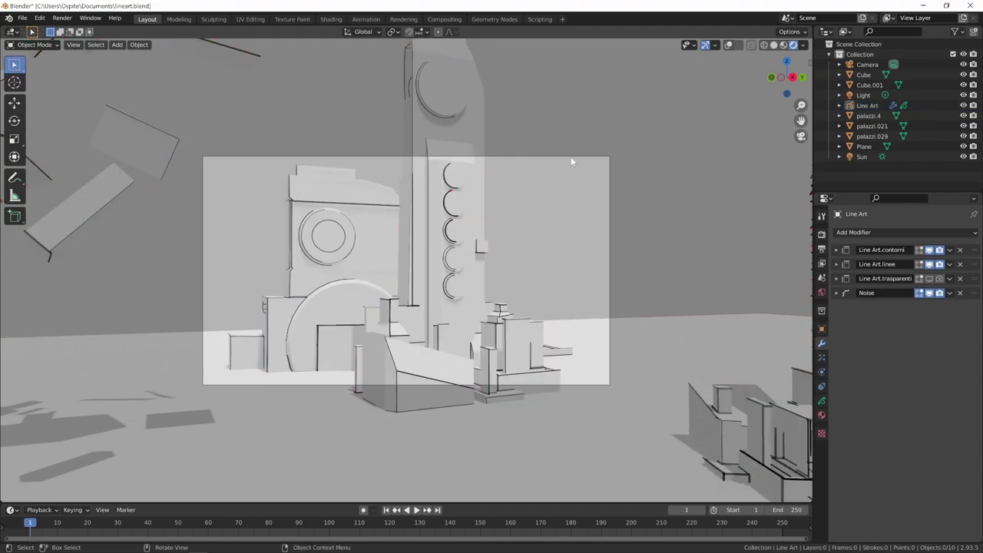
Keyframe the camera's Location & Rotation at frame 1, then pulled back at frame 40.
click(867, 65)
key(i)
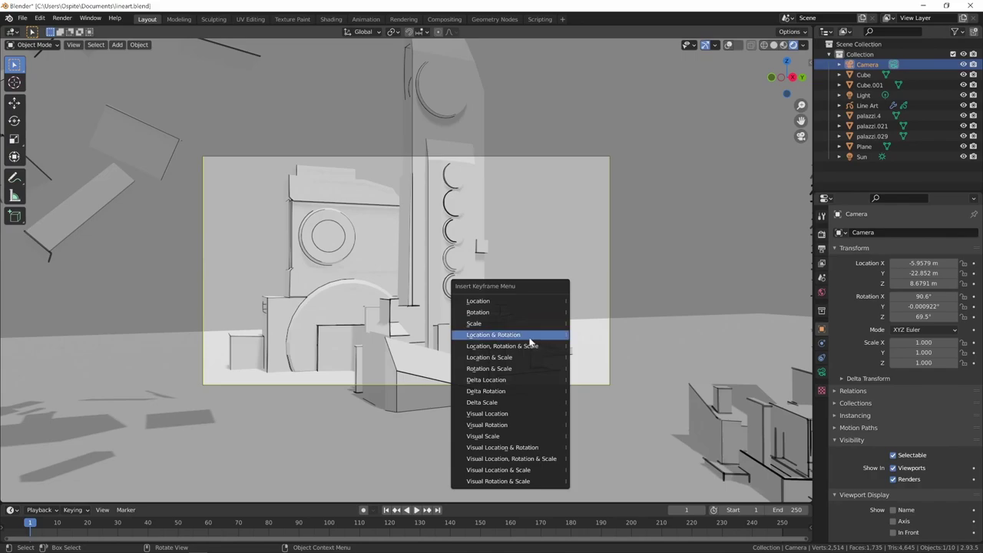
click(531, 335)
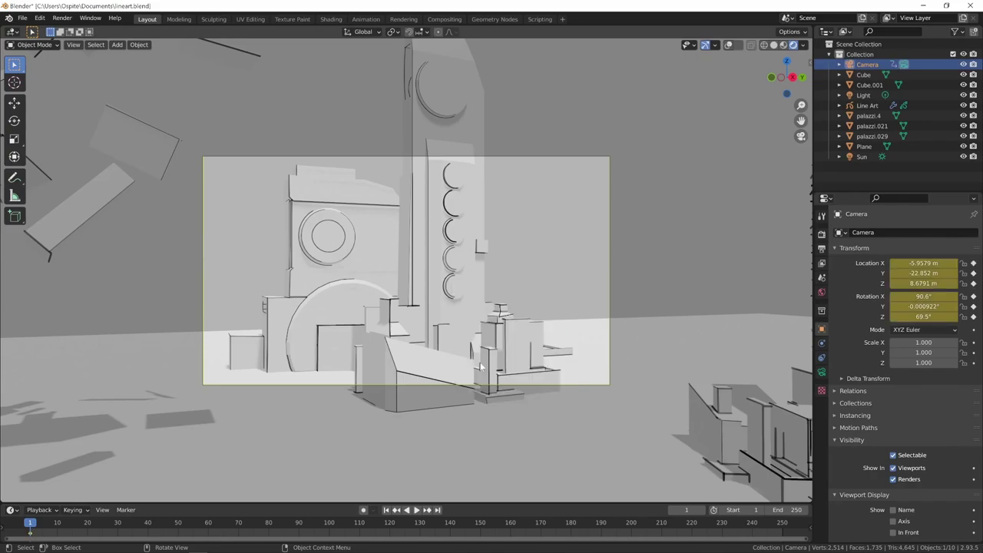
click(148, 525)
mouse_move(614, 349)
ctrl+middle_down()
mouse_move(607, 317)
mouse_move(411, 341)
mouse_move(512, 378)
ctrl+middle_up()
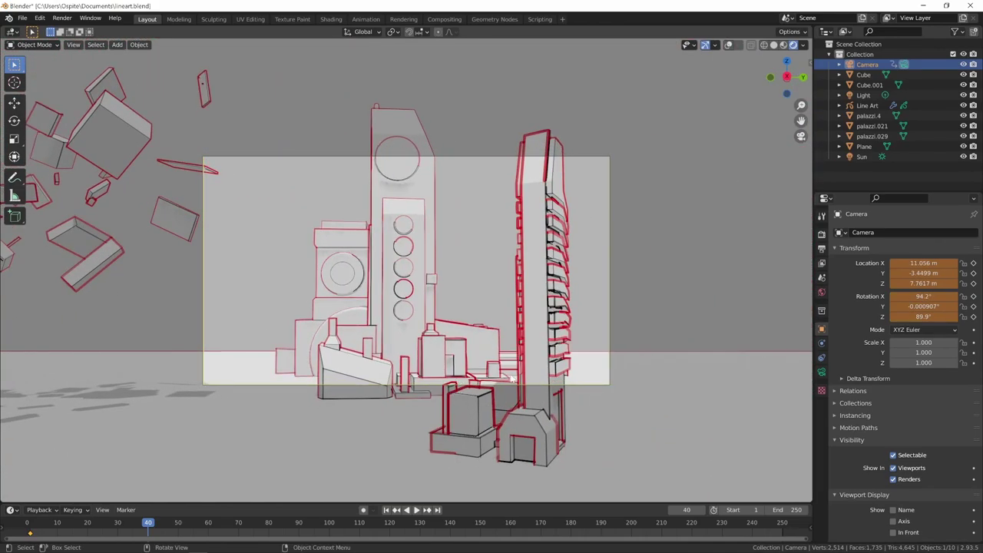
key(i)
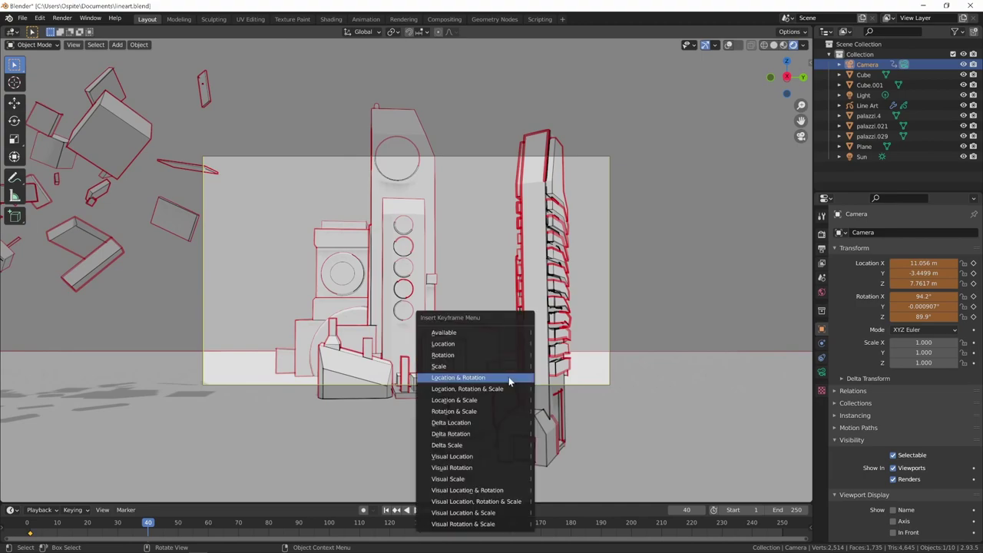
click(508, 378)
Set the scene End frame to 40 and play the camera animation.
click(788, 510)
text(40)
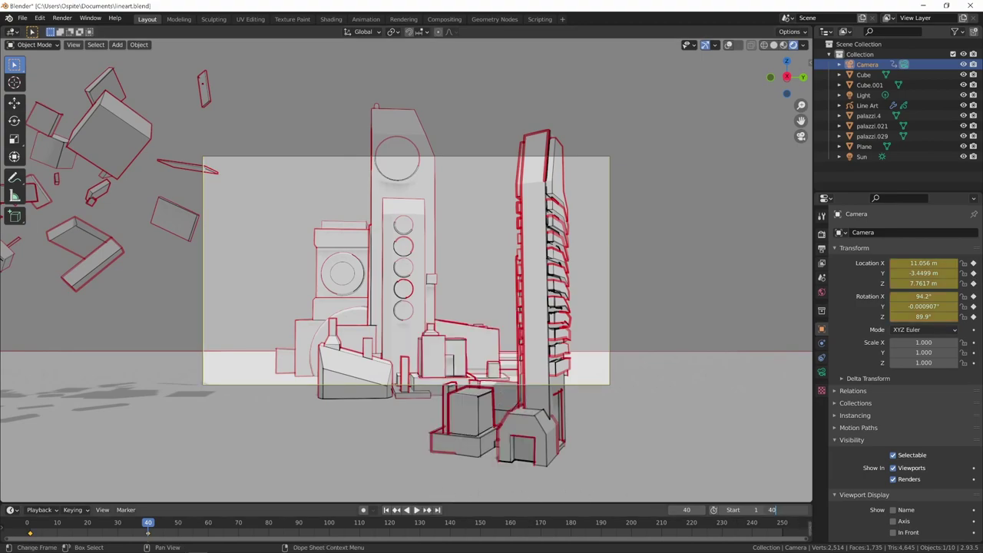
key(Return)
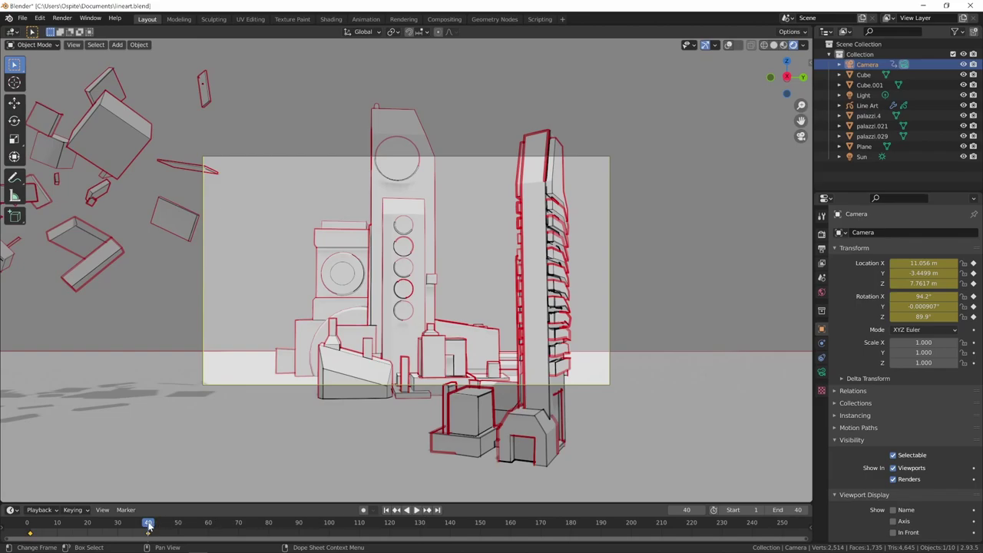
key(space)
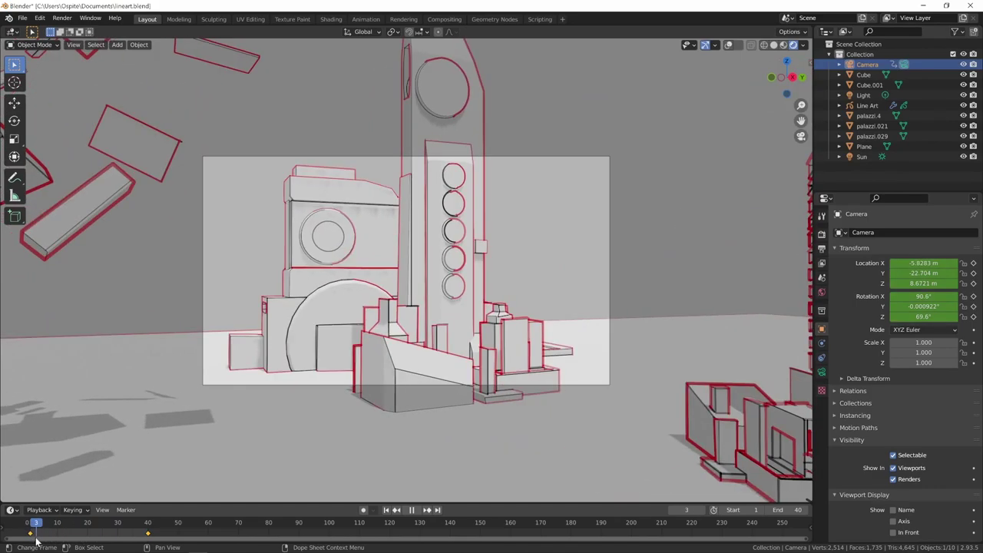
Step back to frame 1 and select the Line Art object to show its modifiers.
drag(35, 543, 31, 531)
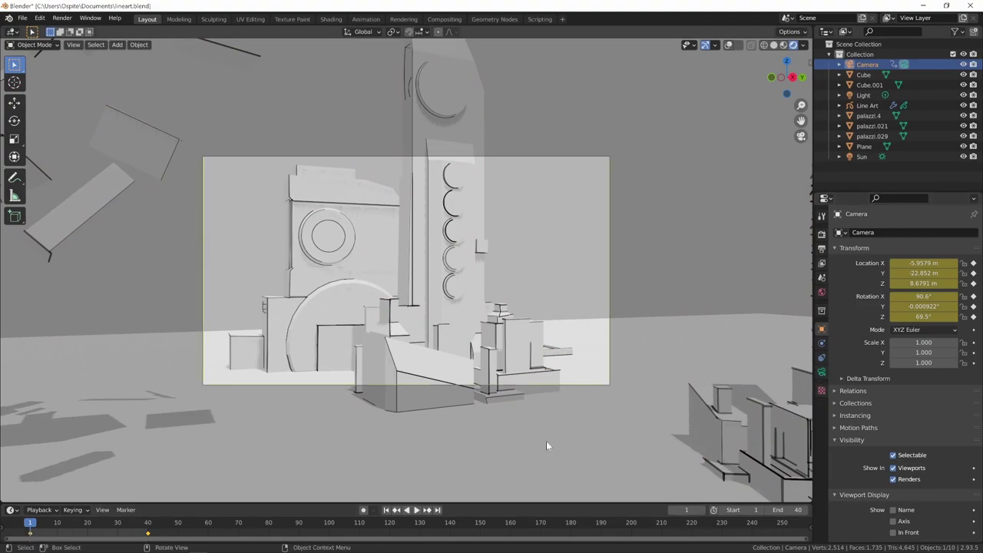
key(Right)
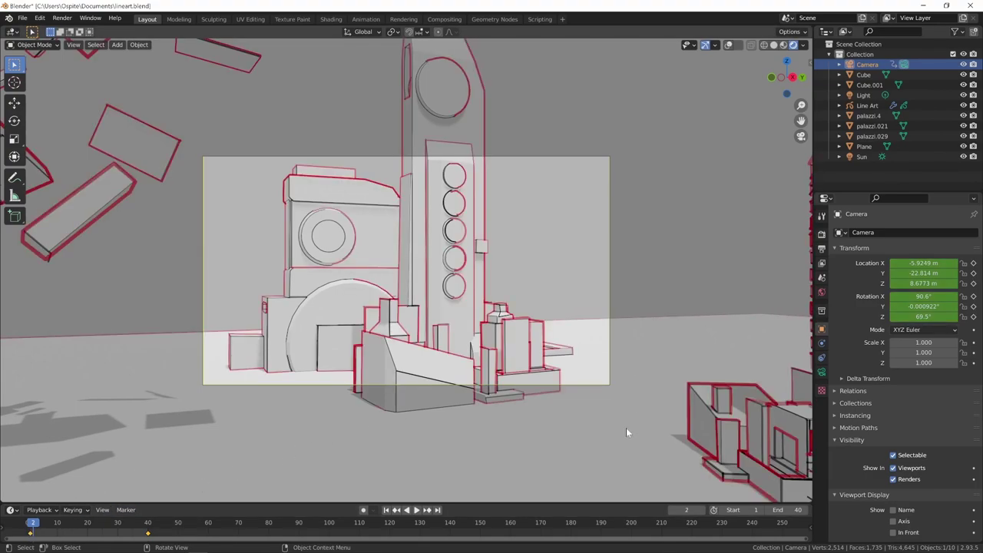
key(Left)
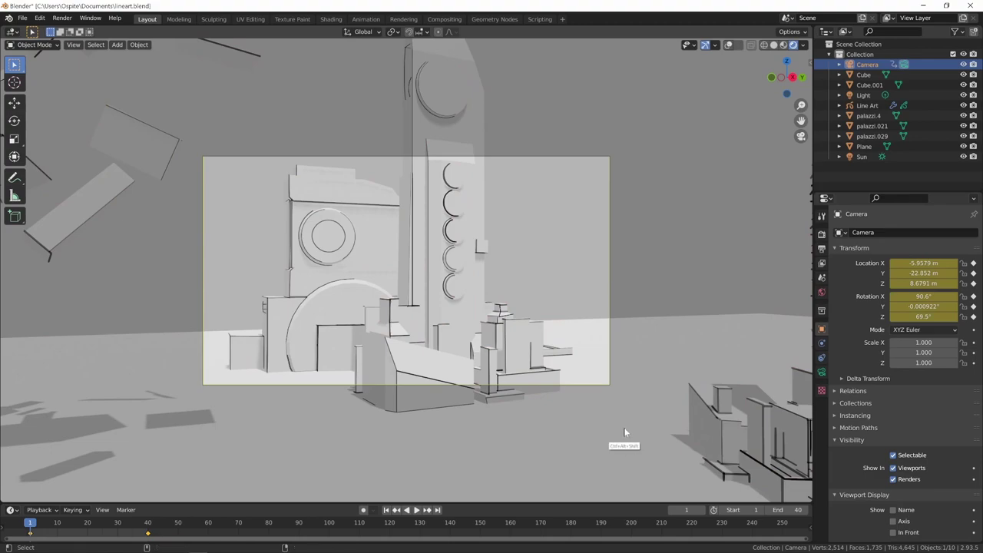
click(643, 432)
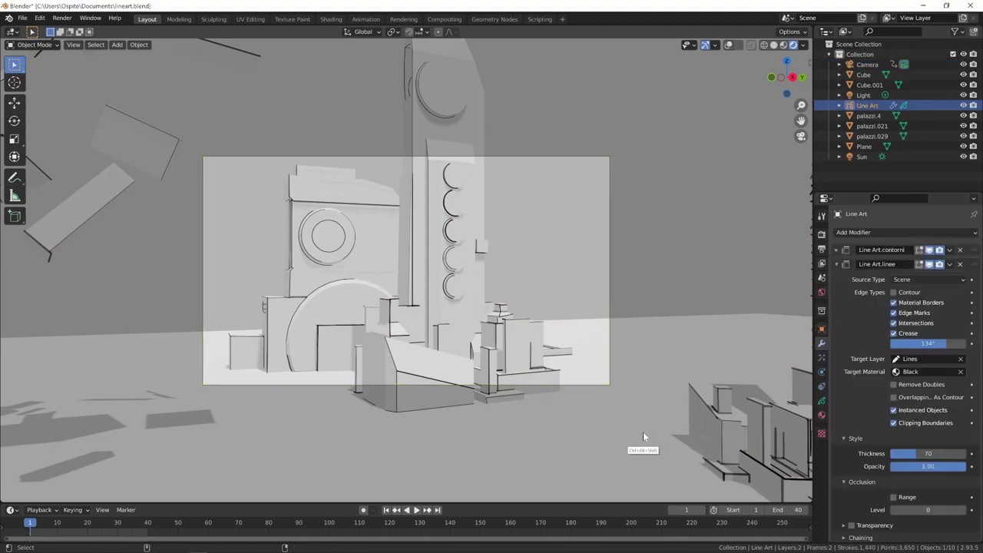
Expand Line Art.contorni, enable its viewport display and clear all baked line art.
click(932, 266)
click(838, 249)
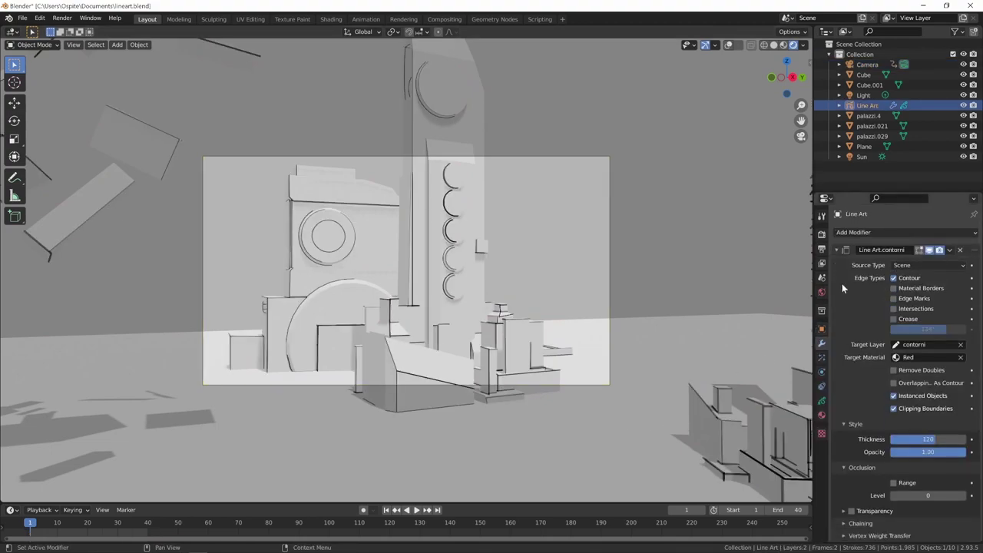
click(932, 254)
scroll(856, 506, down, 3)
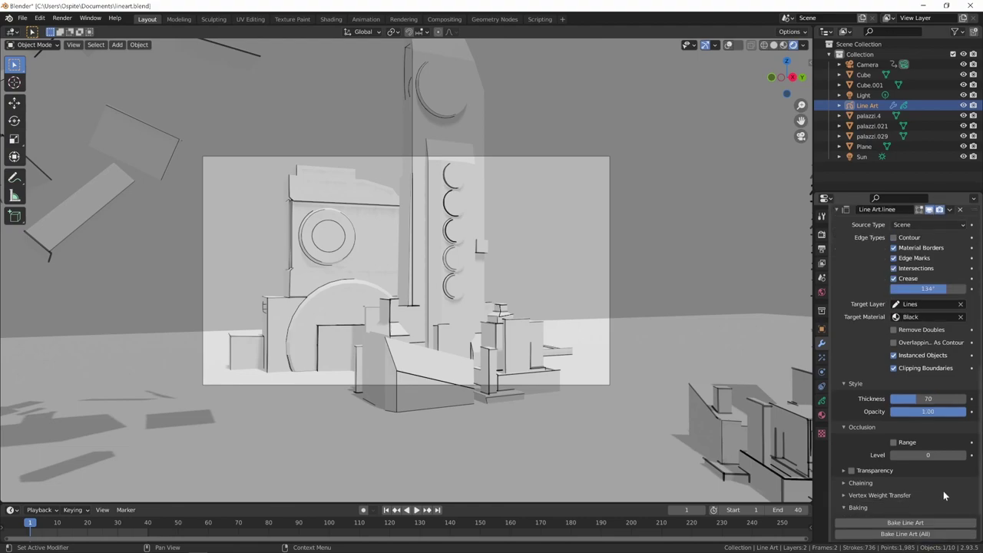
click(909, 505)
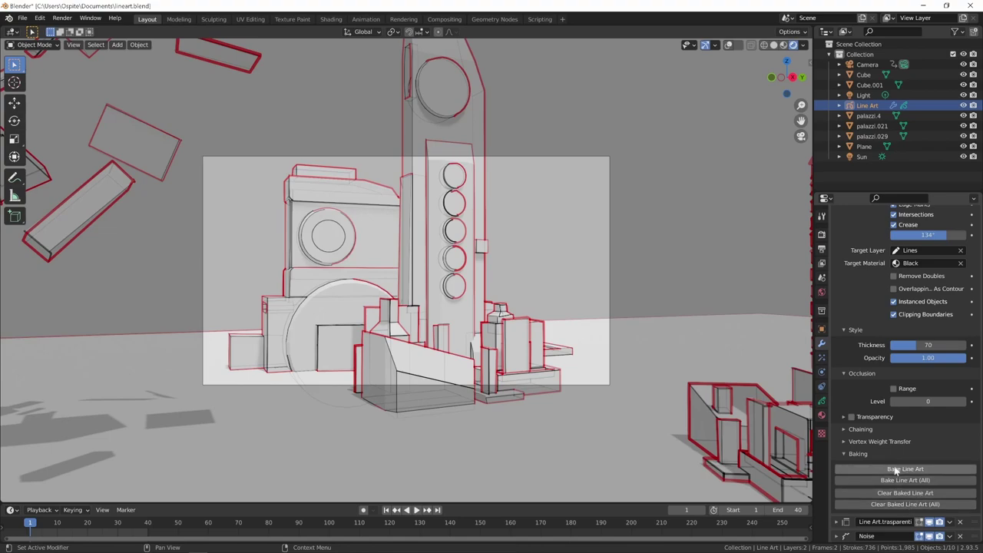
Collapse Line Art.contorni, preview playback, rewind to frame 1 and bake line art for all objects.
scroll(885, 501, up, 8)
scroll(882, 461, up, 2)
scroll(875, 369, up, 3)
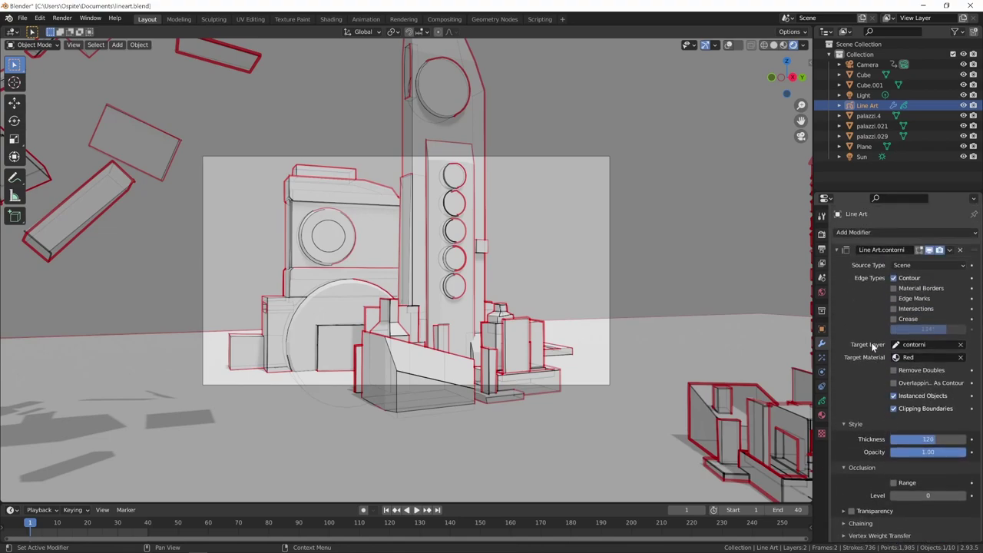
click(838, 251)
scroll(856, 319, down, 1)
scroll(856, 318, down, 3)
scroll(845, 322, down, 3)
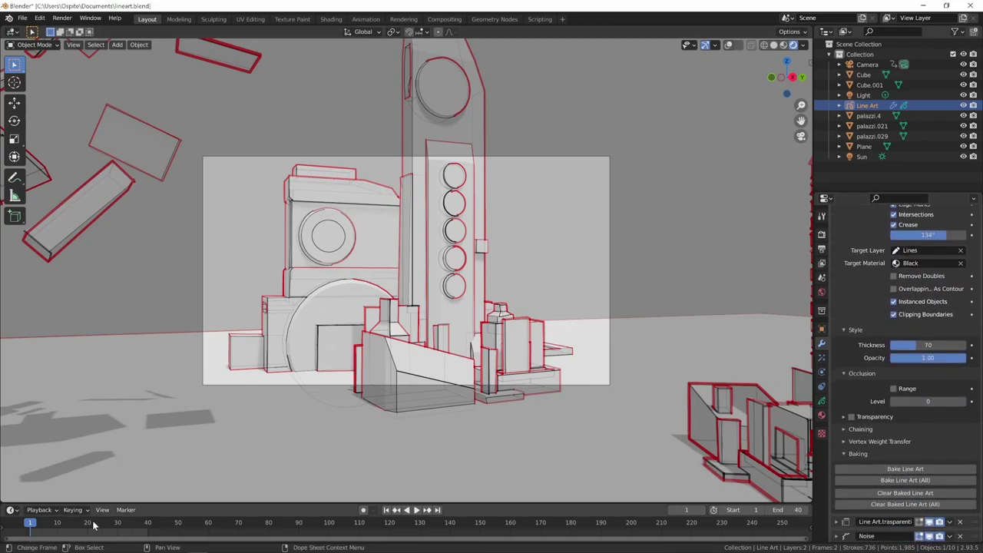
key(space)
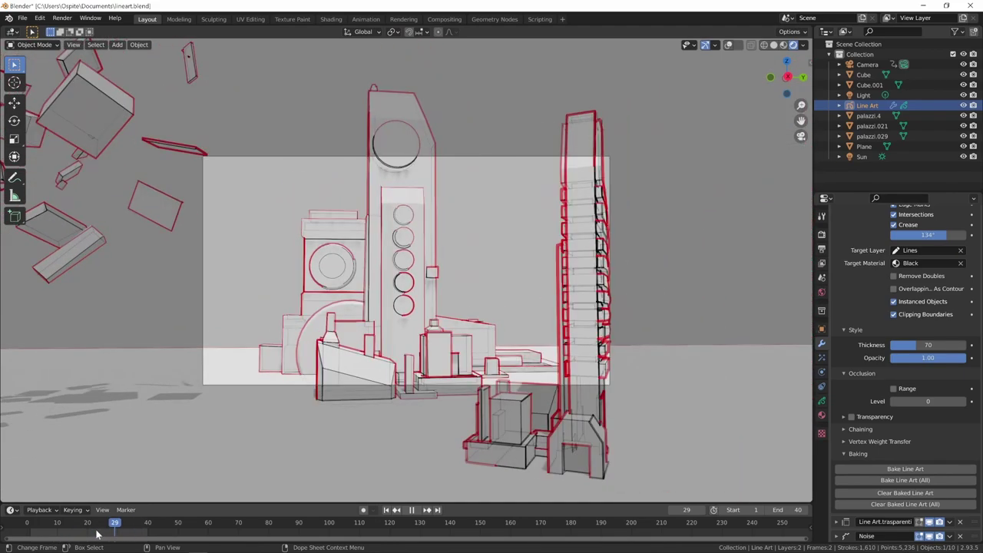
drag(57, 533, 31, 533)
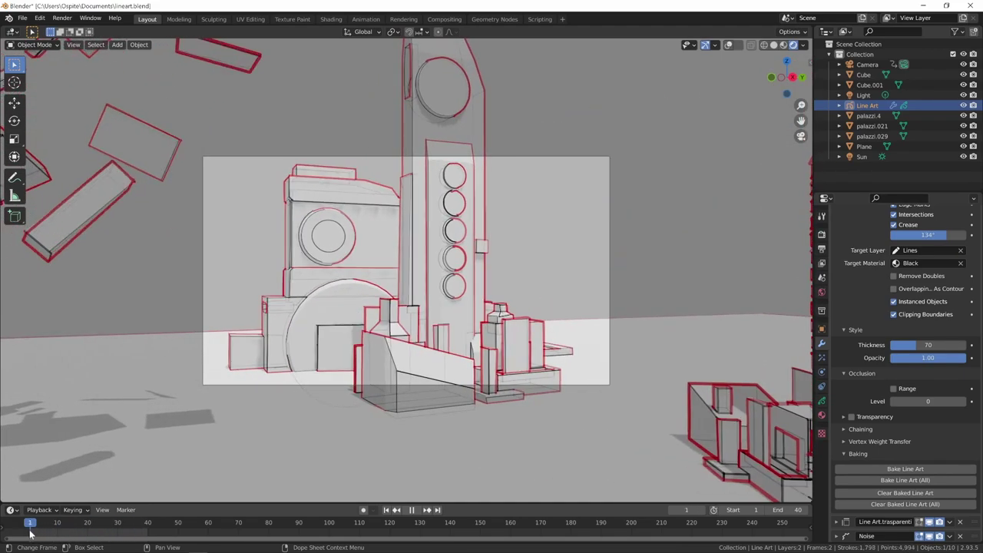
click(906, 480)
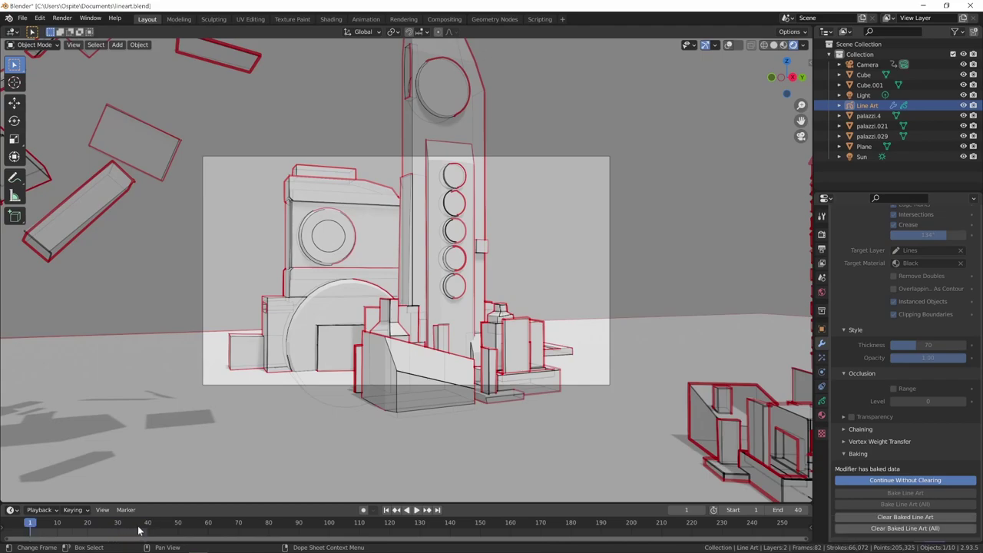
Play back the baked animation and glance at the Line Art object's layer data.
key(space)
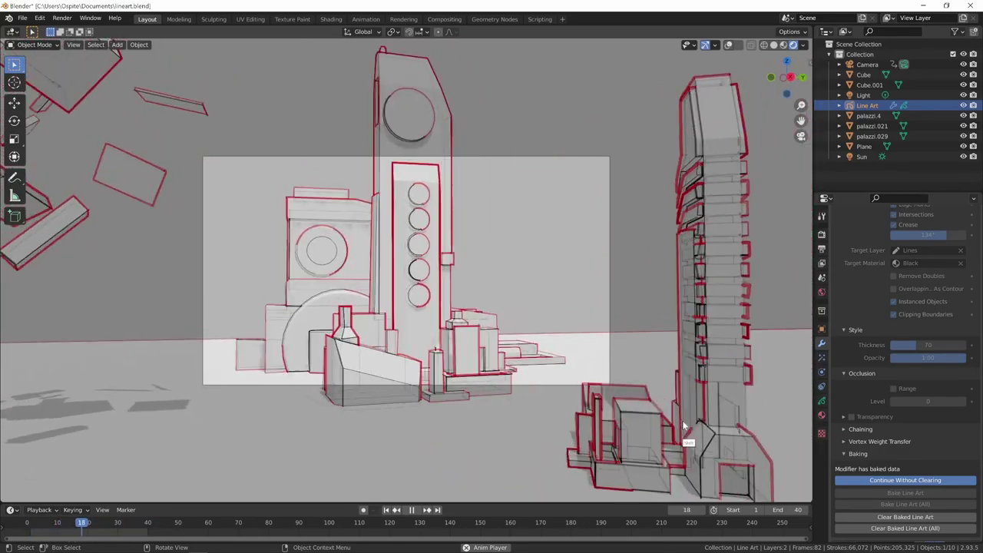
key(space)
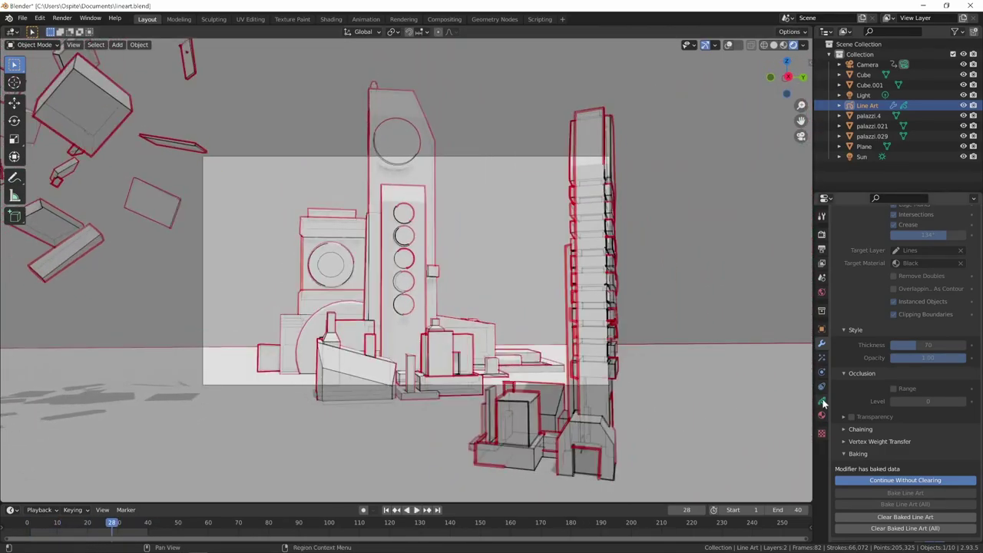
click(823, 402)
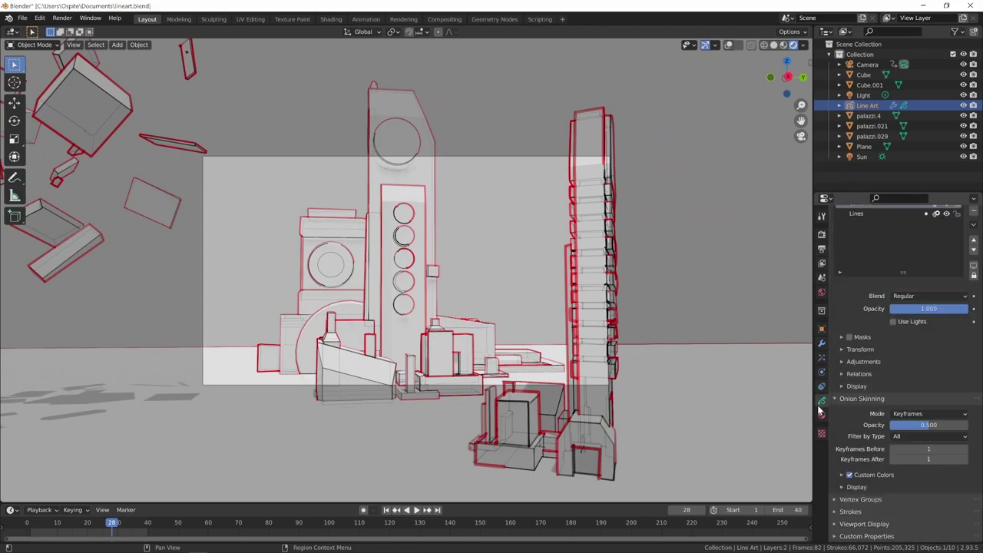
click(822, 343)
Collapse Line Art.contorni and Line Art.linee, expand Noise and edit its Position field.
scroll(878, 422, up, 3)
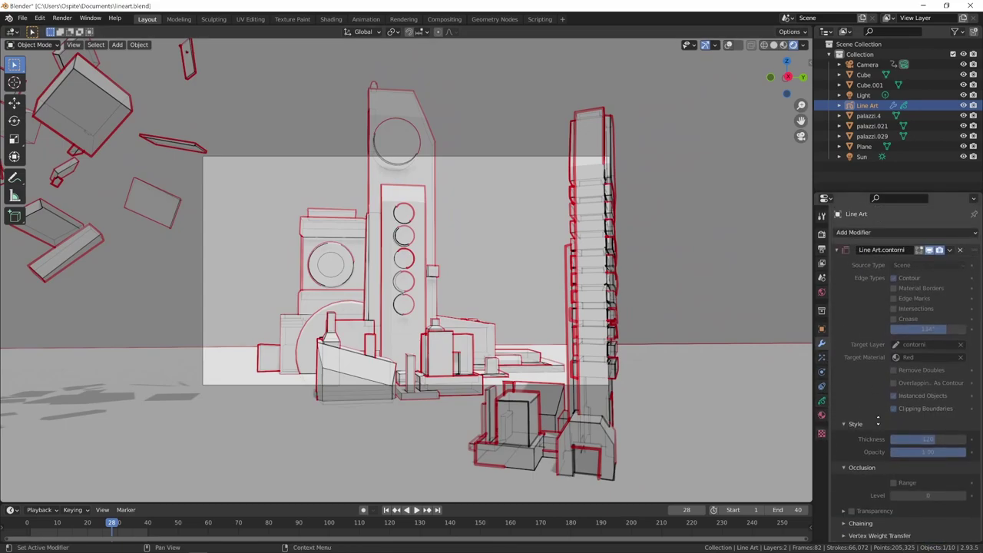
click(836, 250)
click(839, 264)
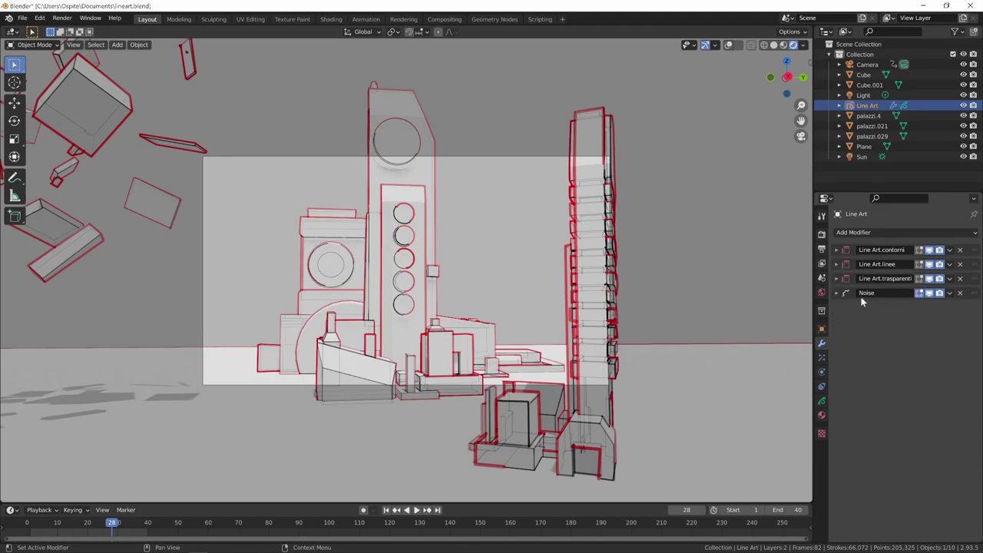
click(837, 293)
click(929, 309)
text(0.1)
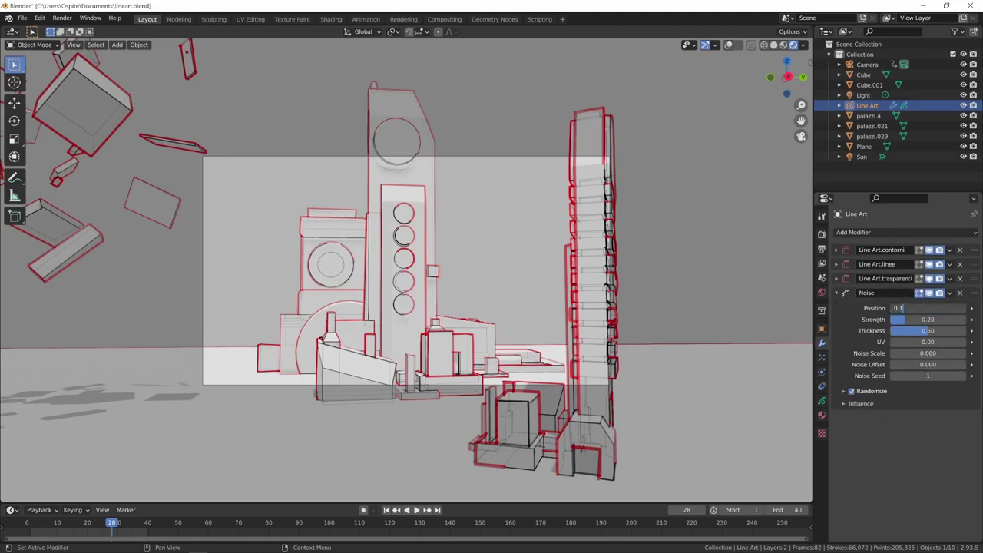
Set Noise Position to 0.10, hide Noise in the viewport, preview, and save lineart.blend.
key(Return)
key(space)
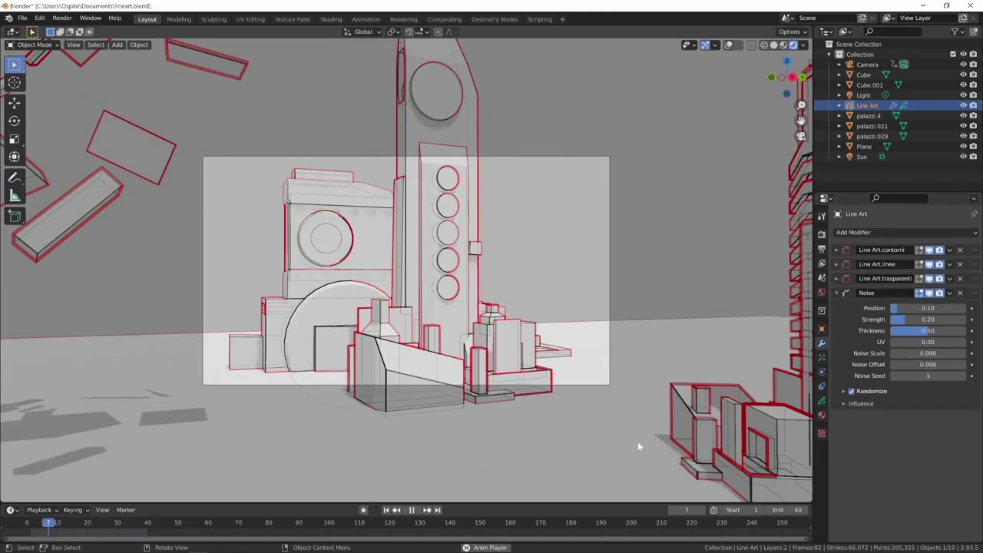
key(space)
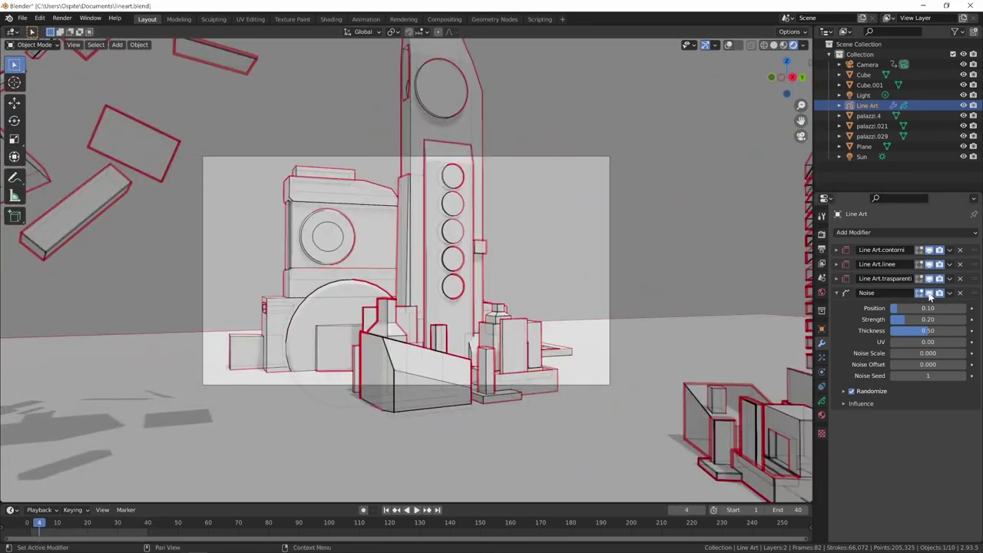
click(930, 295)
key(space)
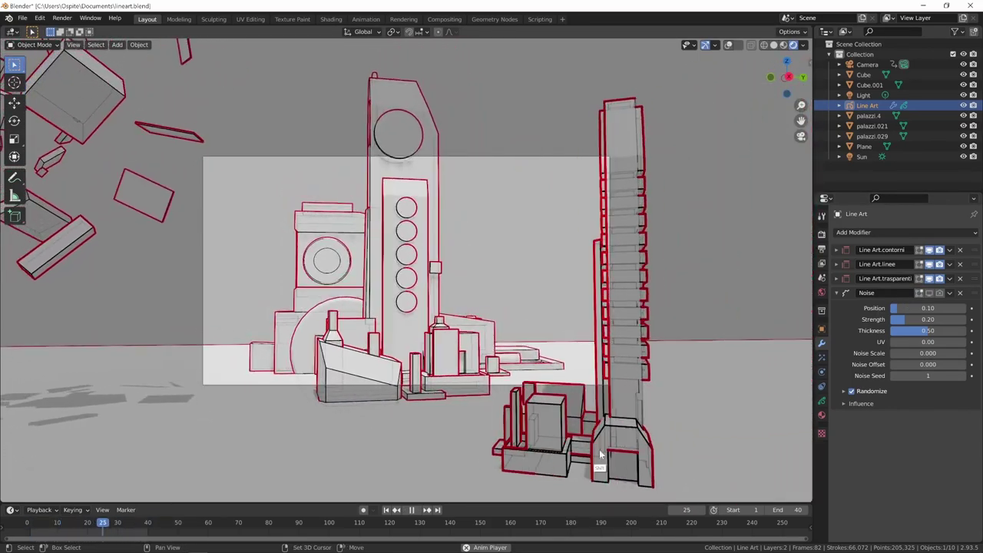
key(space)
key(ctrl+s)
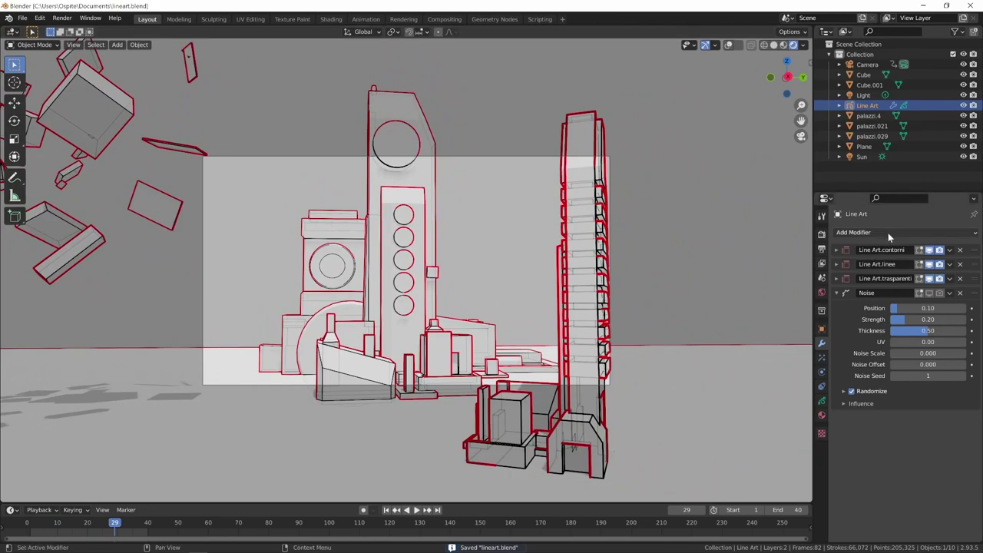
Add a MultipleStrokes modifier with Distance 0.3 m, Fade on and fade Center 0.
click(887, 230)
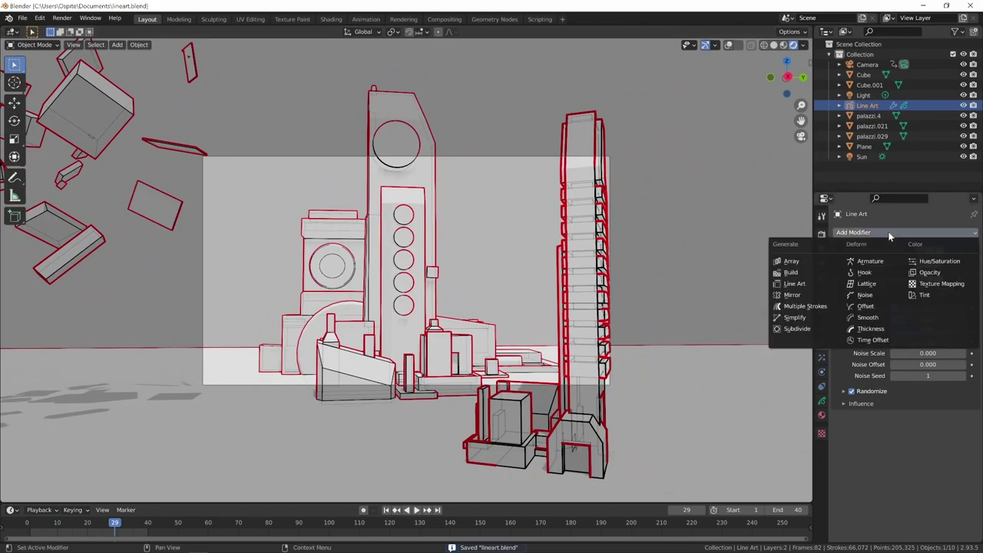
click(823, 307)
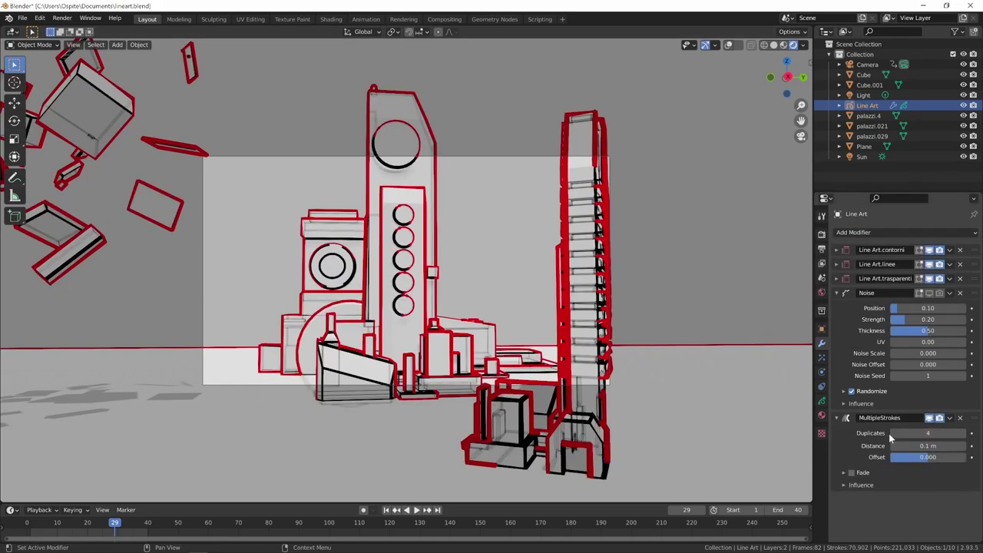
click(928, 446)
text(0.3)
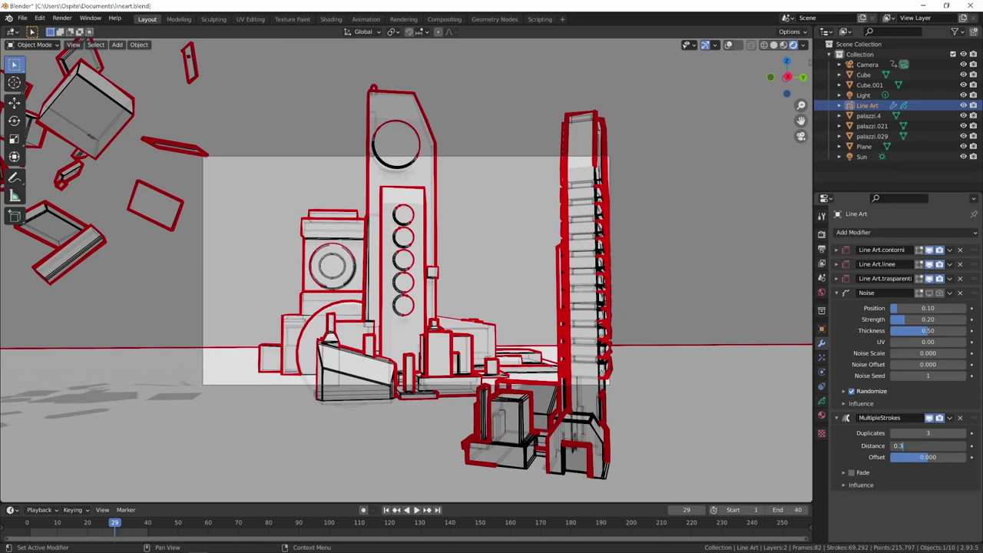
key(Return)
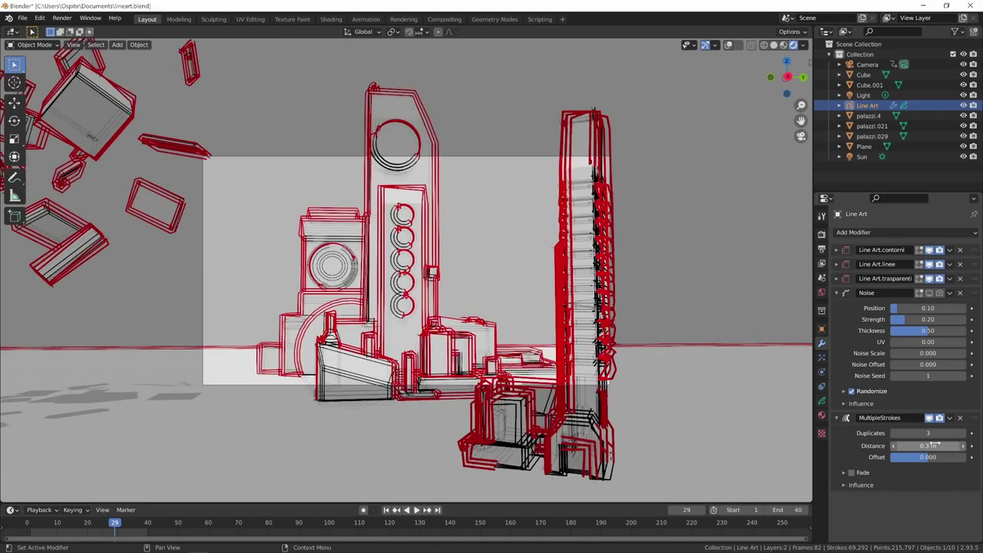
click(851, 472)
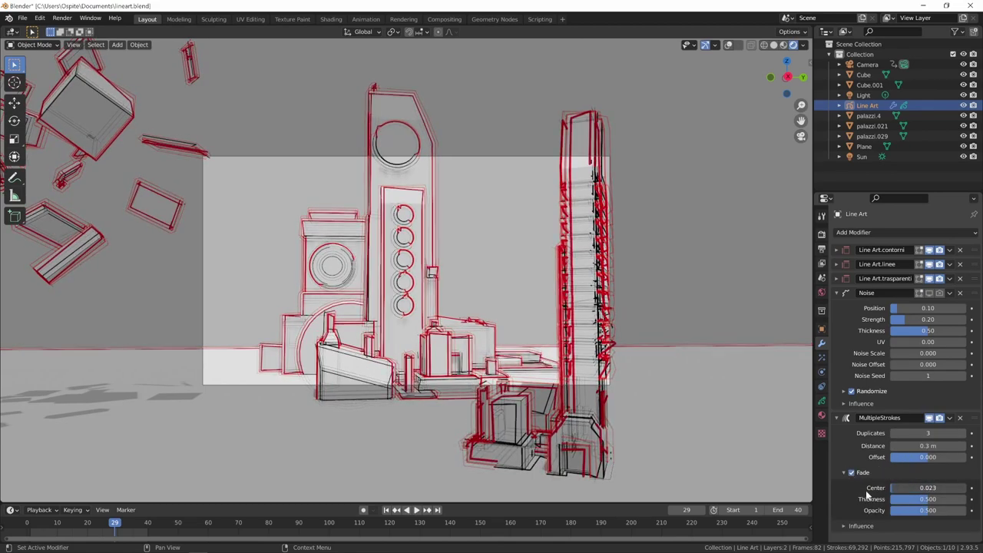
drag(867, 496, 841, 498)
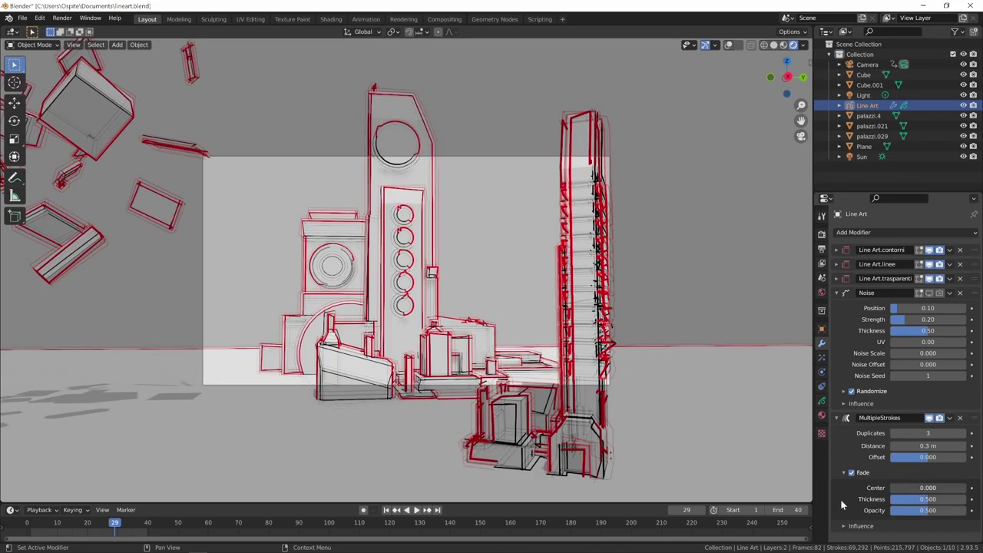
Change the stroke Distance to 0.2 m and preview the animation around frame 17.
click(929, 446)
text(0.2)
key(Return)
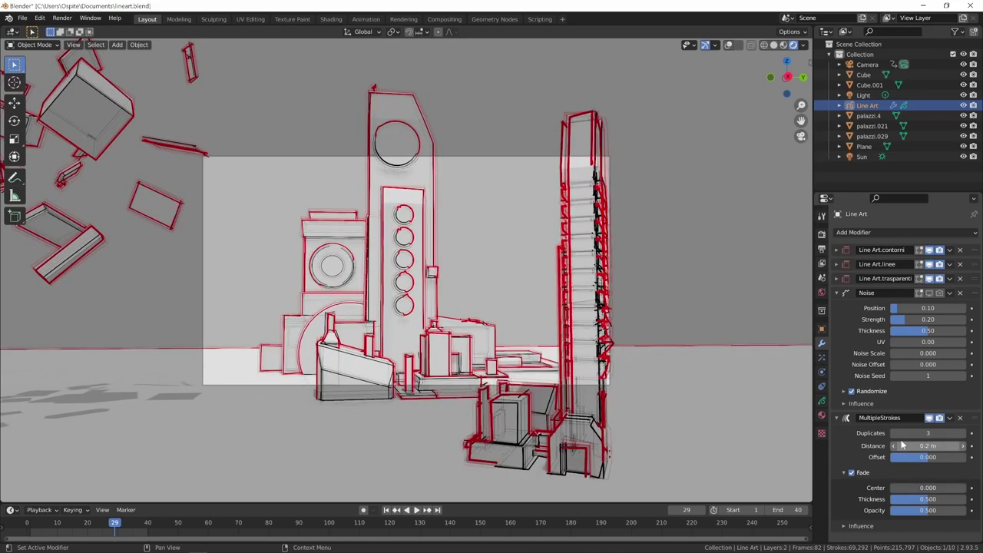
key(space)
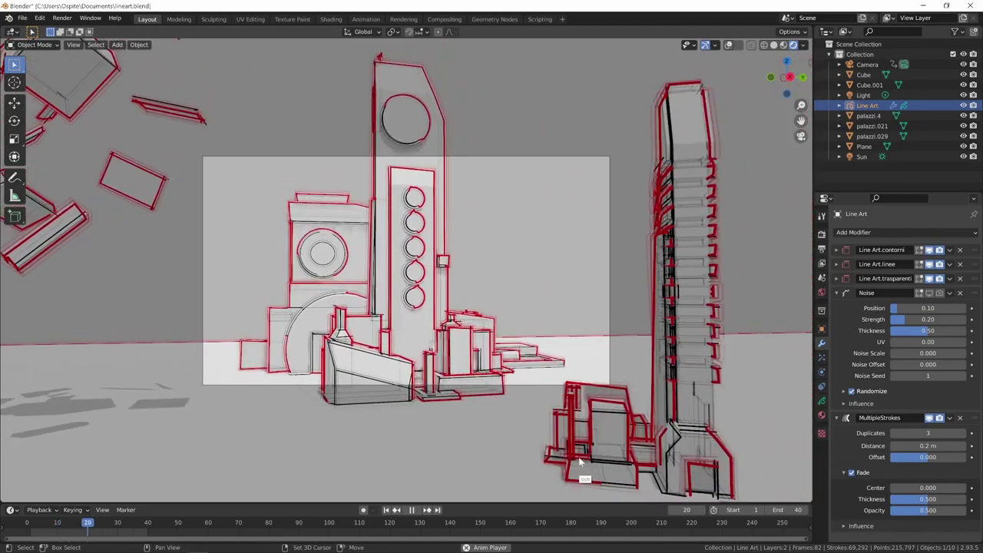
click(75, 536)
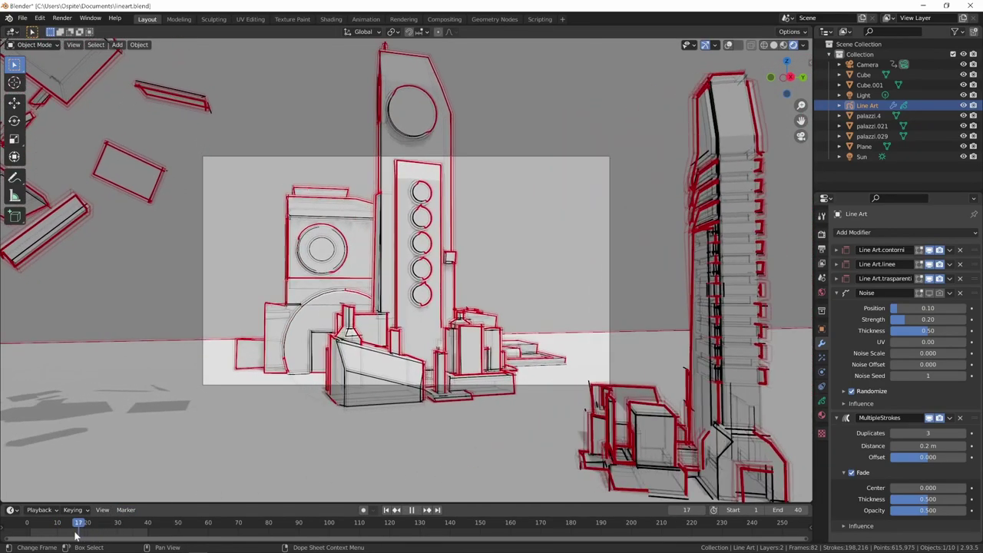
key(space)
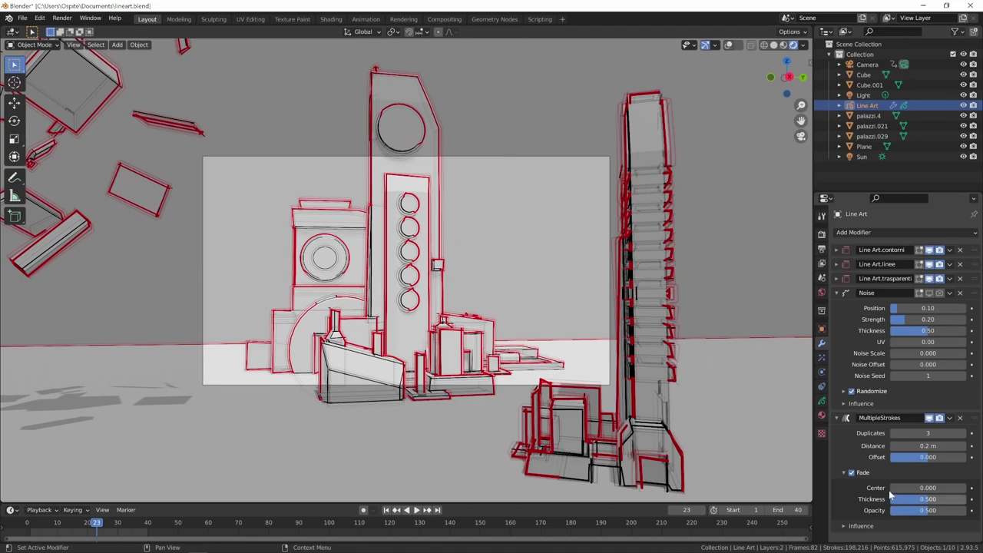
Delete the MultipleStrokes modifier, reselect Line Art and expand Line Art.trasparenti.
click(961, 418)
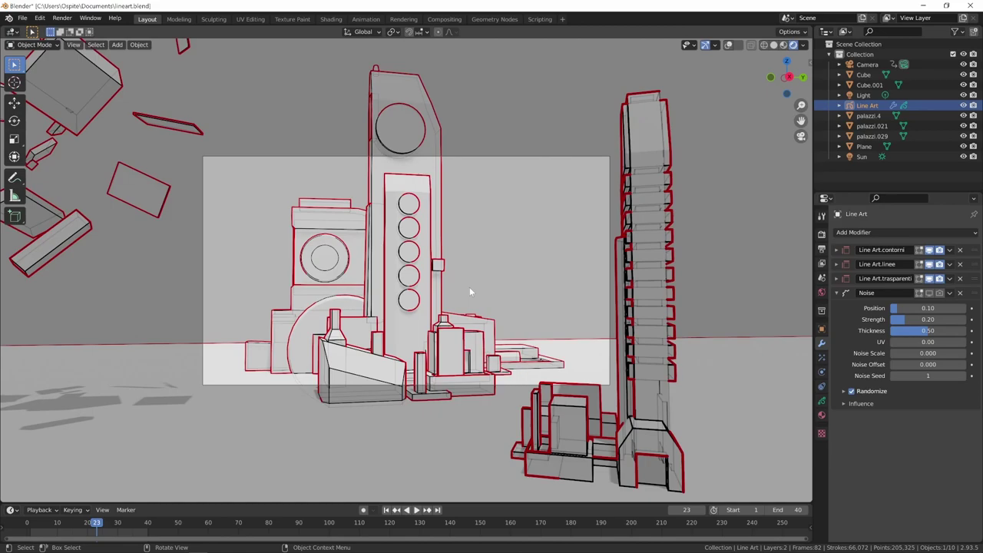
click(654, 425)
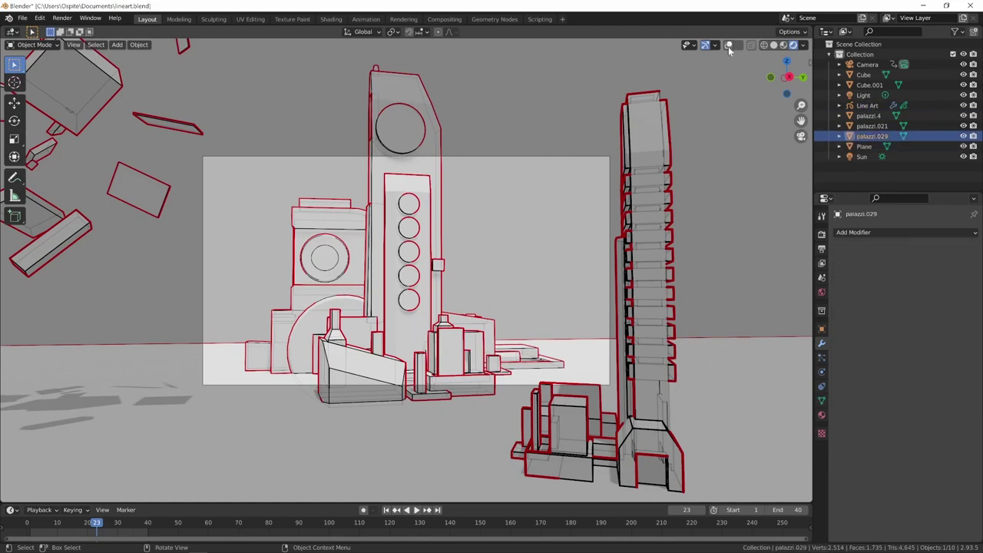
click(867, 106)
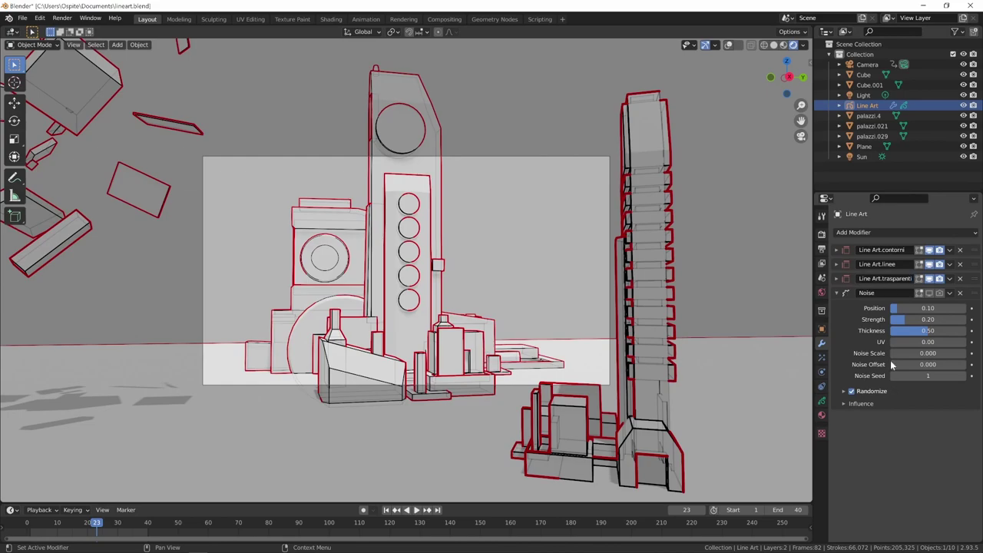
click(836, 278)
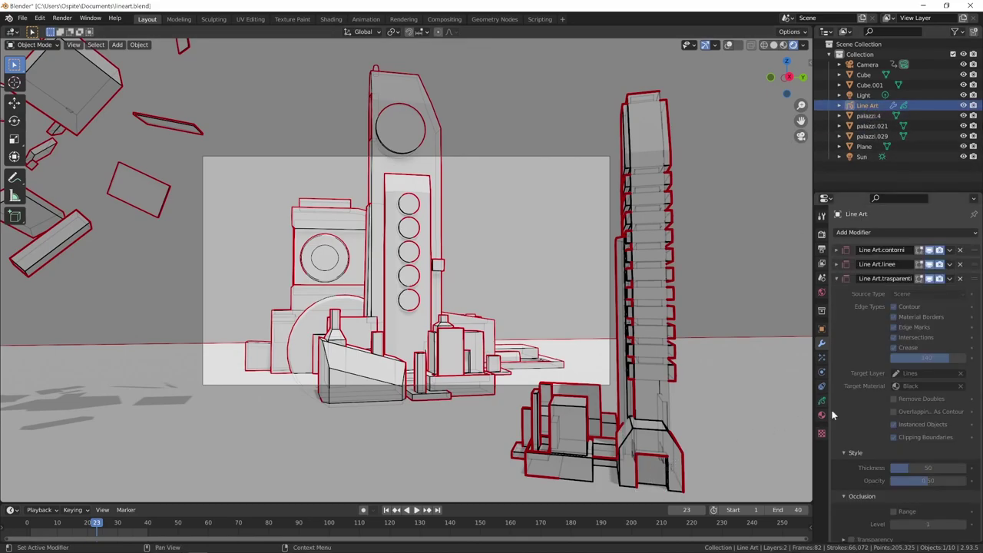
Expand Line Art.trasparenti's Baking section and clear baked line art for all objects.
scroll(853, 419, down, 2)
scroll(881, 427, down, 2)
scroll(865, 391, down, 3)
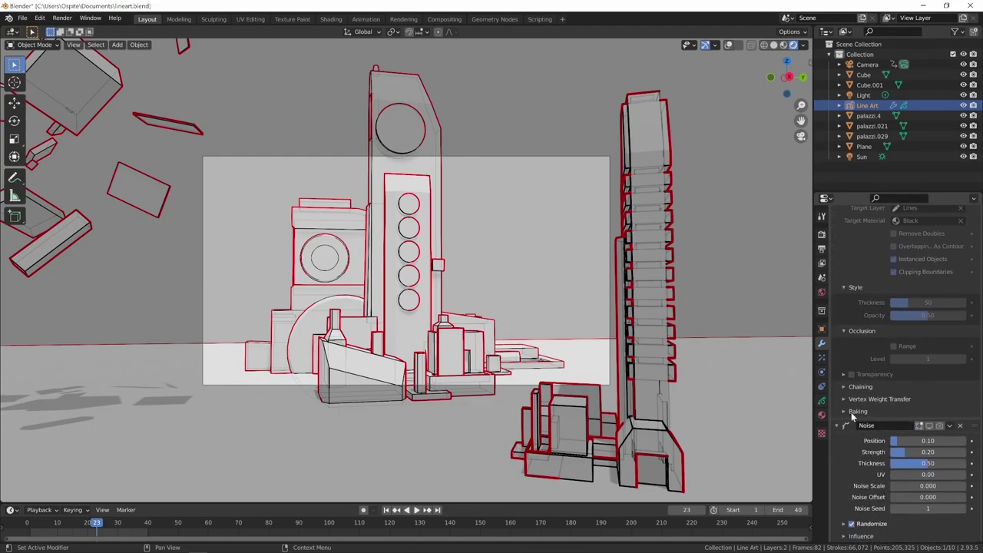
click(846, 412)
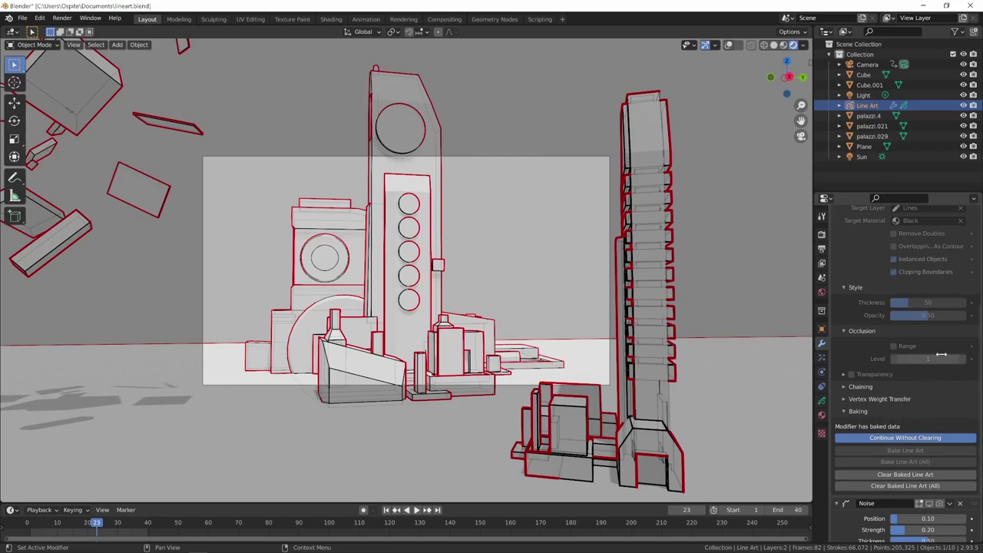
scroll(928, 392, down, 1)
scroll(927, 388, down, 2)
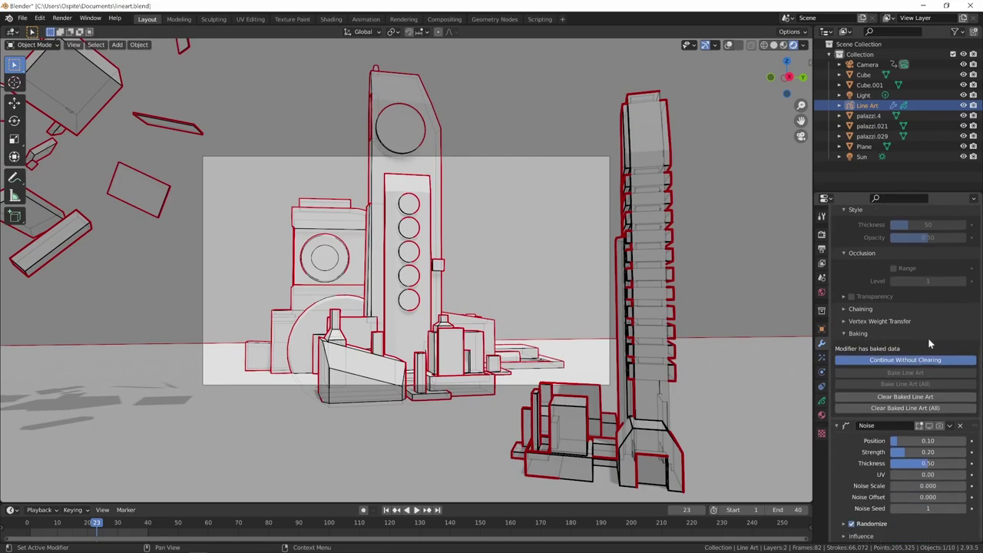
click(908, 408)
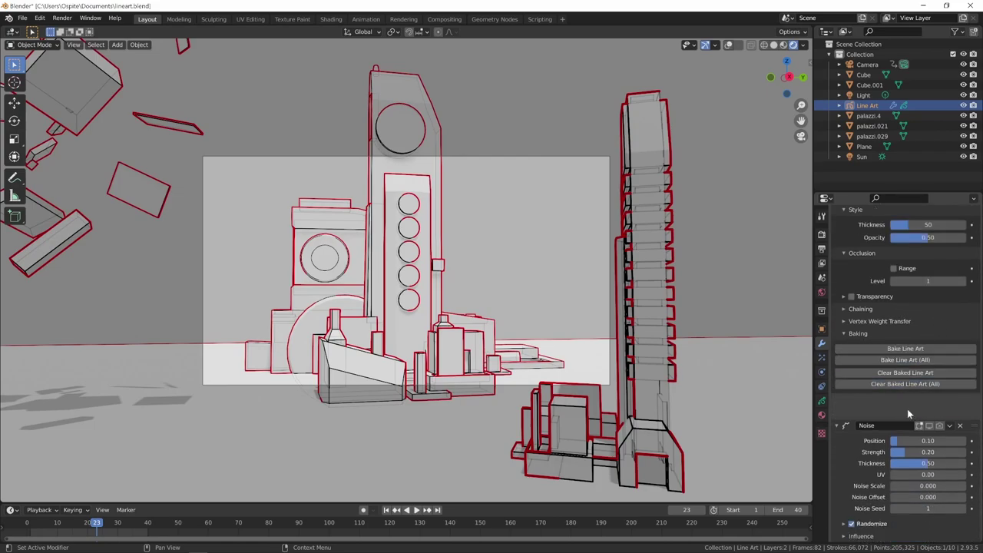
scroll(857, 232, up, 2)
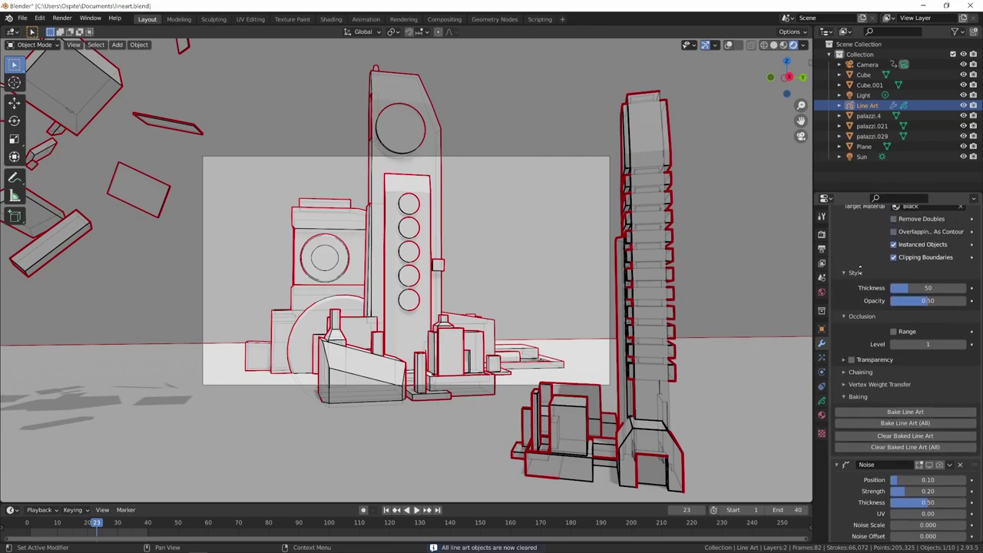
scroll(868, 362, up, 3)
scroll(881, 488, up, 2)
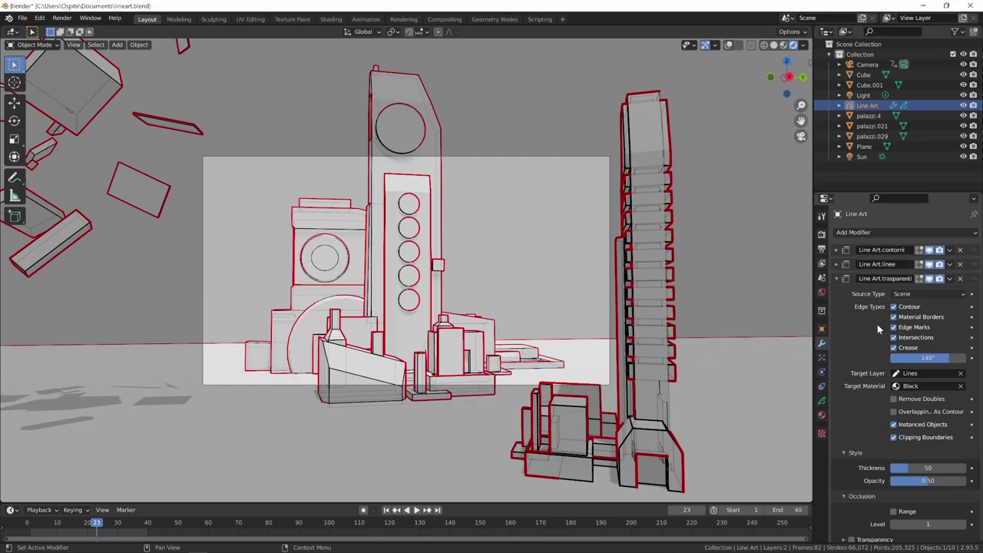
Set Line Art.trasparenti's source to the object palazzi.029 and raise Opacity to 1.00.
click(924, 293)
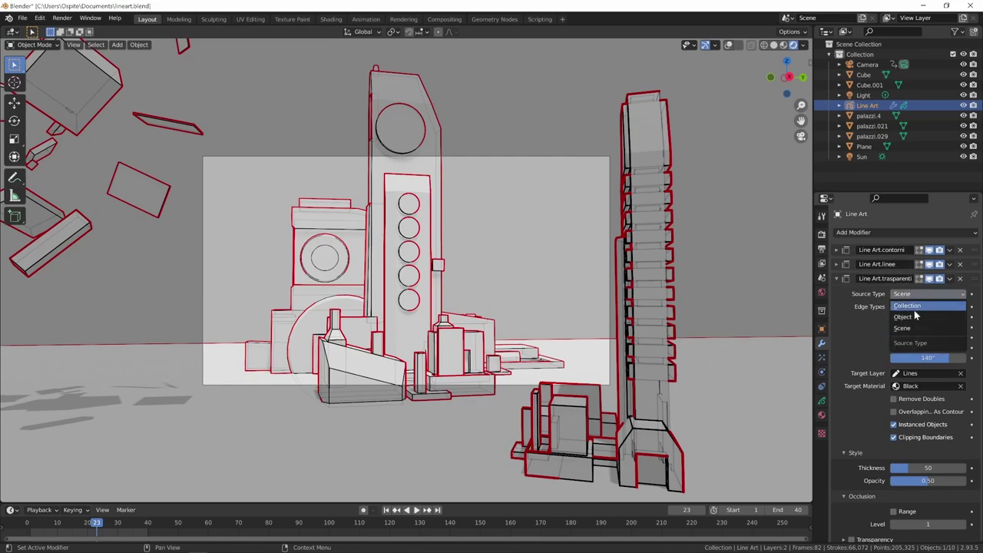
click(914, 318)
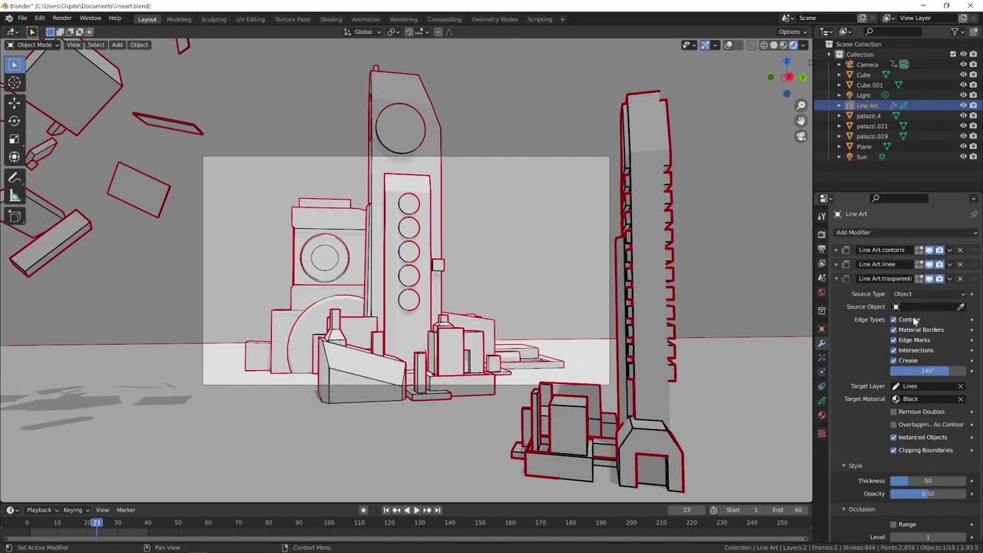
click(961, 307)
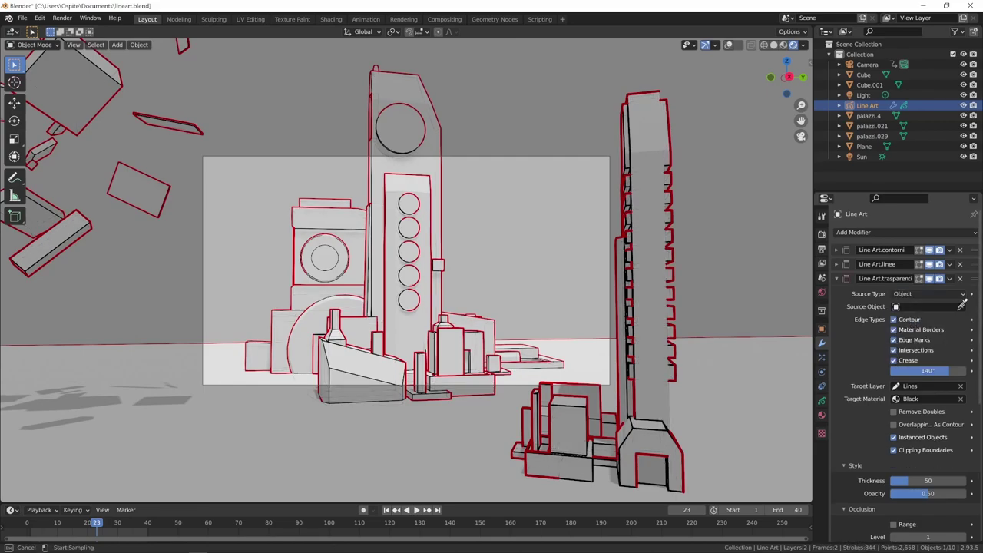
click(427, 254)
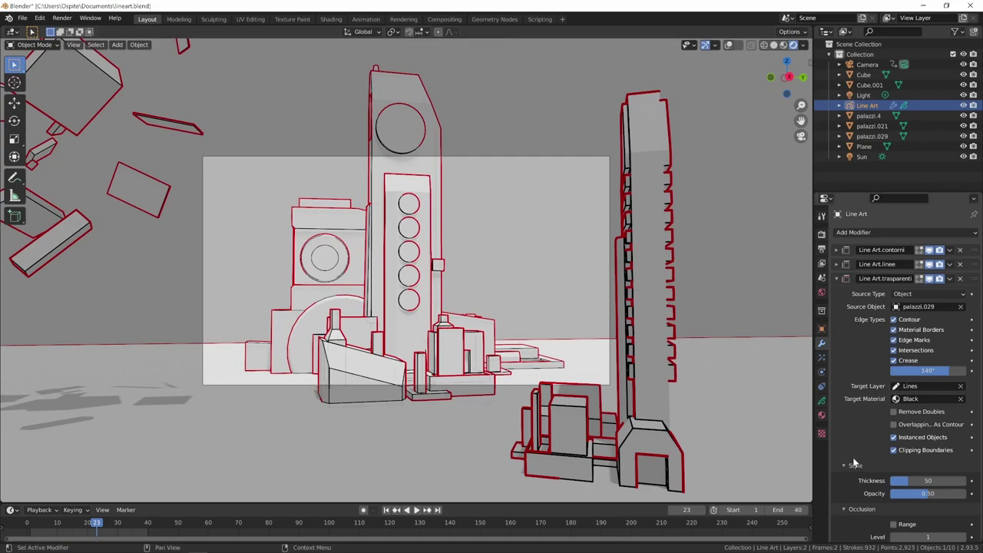
scroll(922, 384, down, 2)
scroll(932, 412, down, 1)
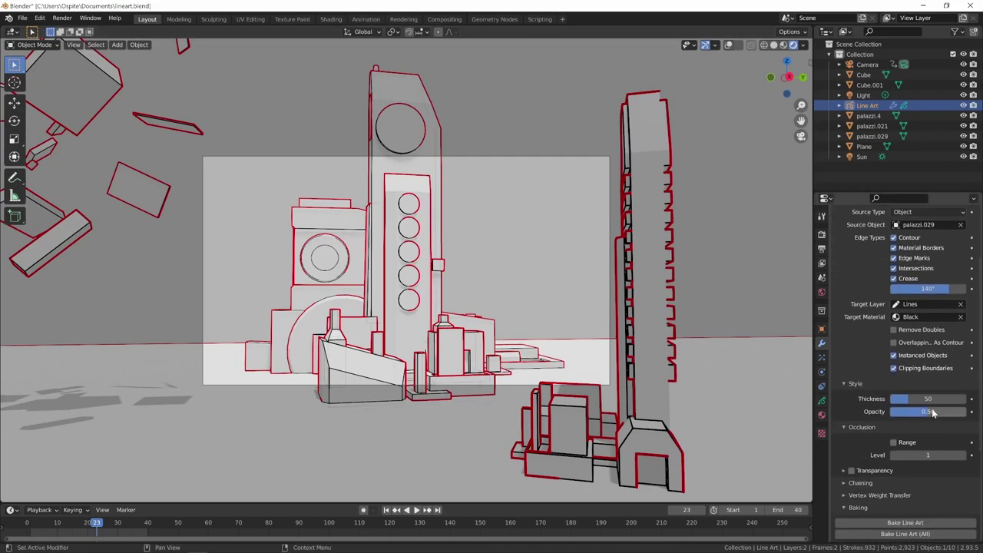
drag(931, 413, 951, 415)
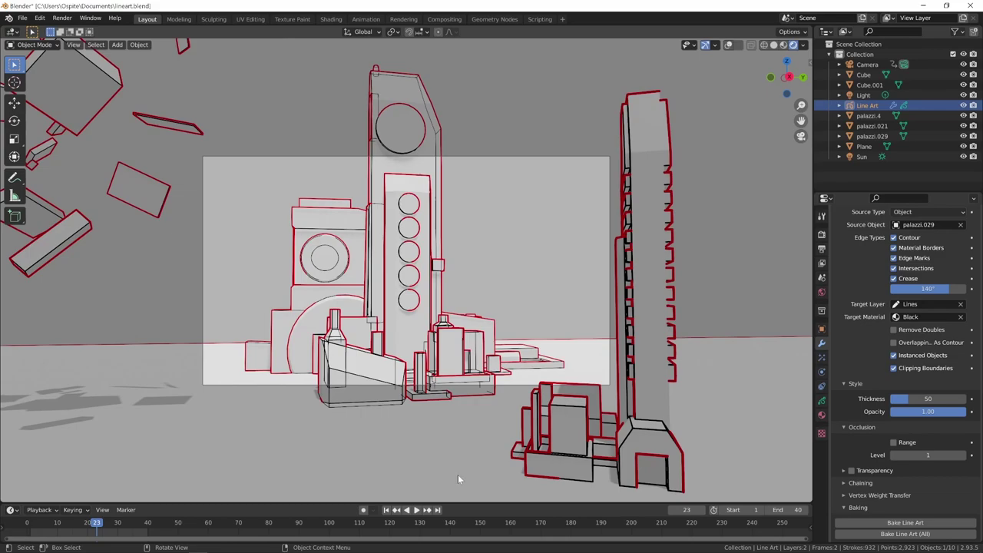
Add a new material slot on the Line Art object holding the Dots Stroke material.
click(942, 317)
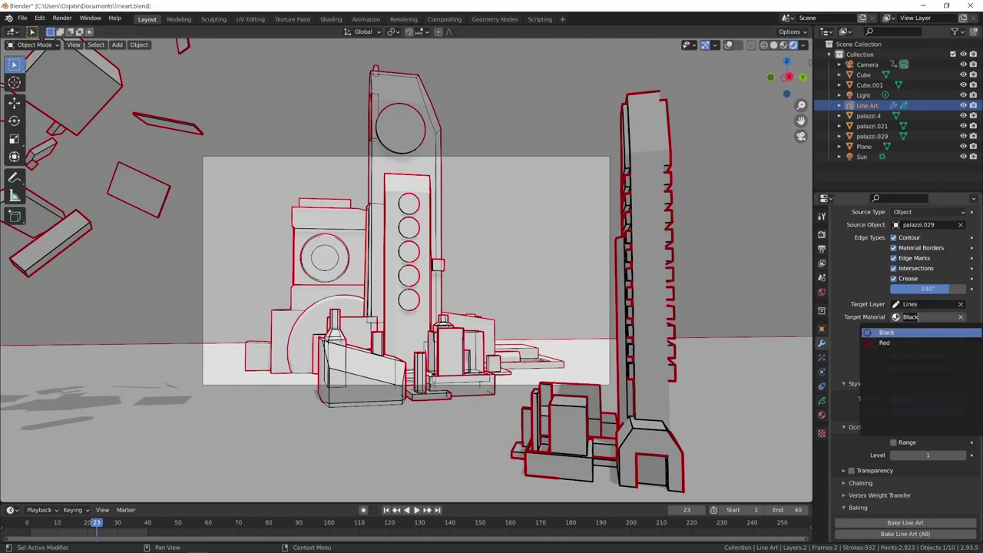
key(Return)
click(821, 415)
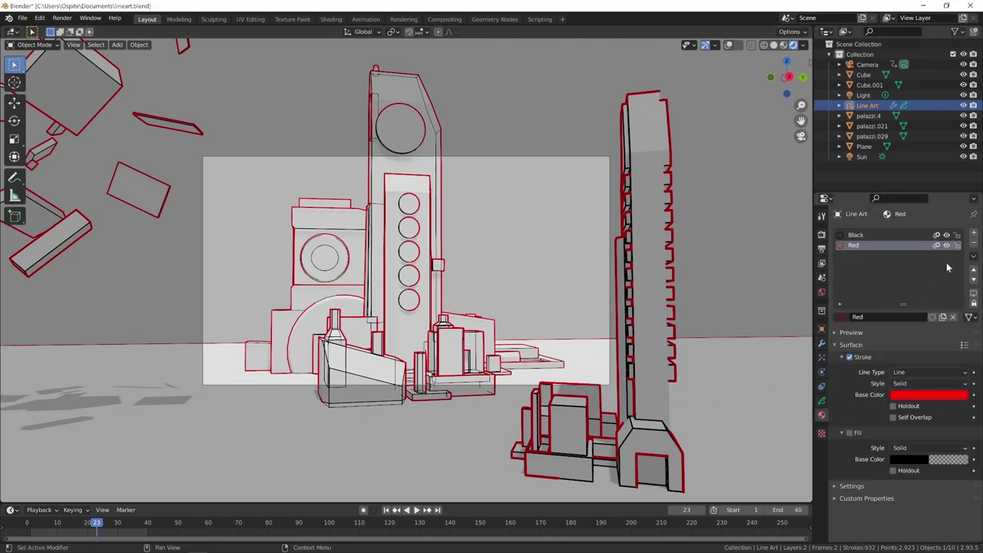
click(975, 232)
click(840, 317)
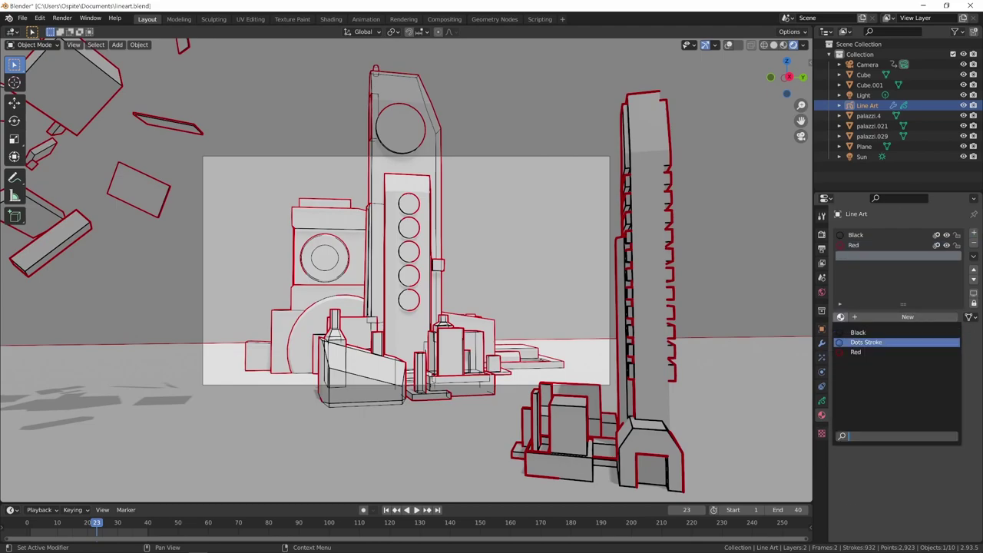
click(865, 342)
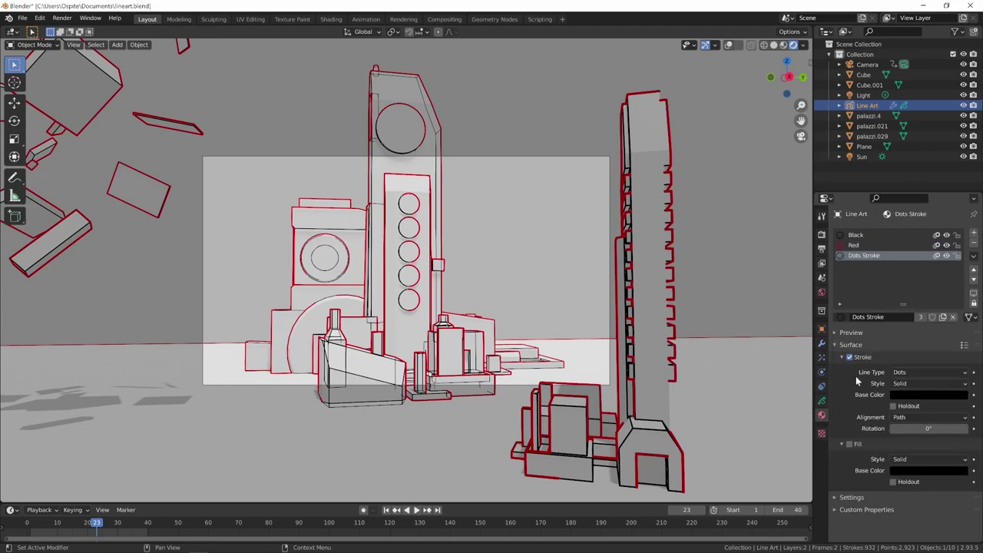
Make Dots Stroke the Target Material of the Line Art.trasparenti modifier.
click(821, 344)
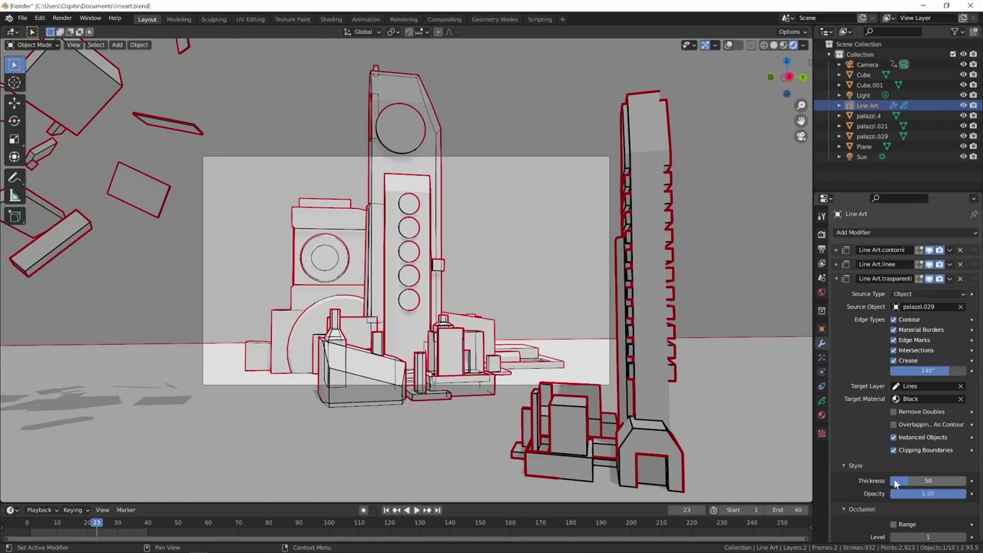
click(925, 398)
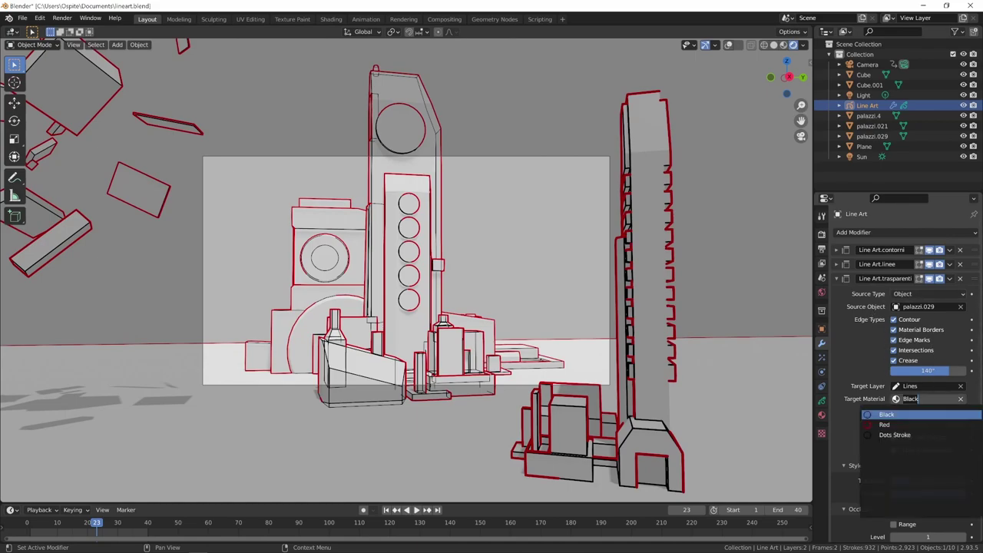
click(905, 437)
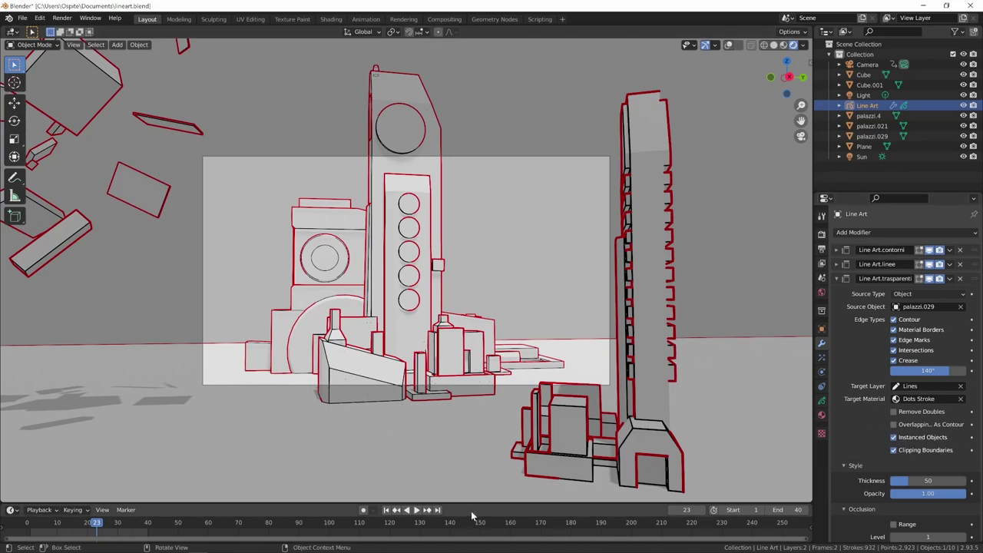
Set the dotted strokes' Thickness to 200 and Opacity to 0.50.
double_click(928, 480)
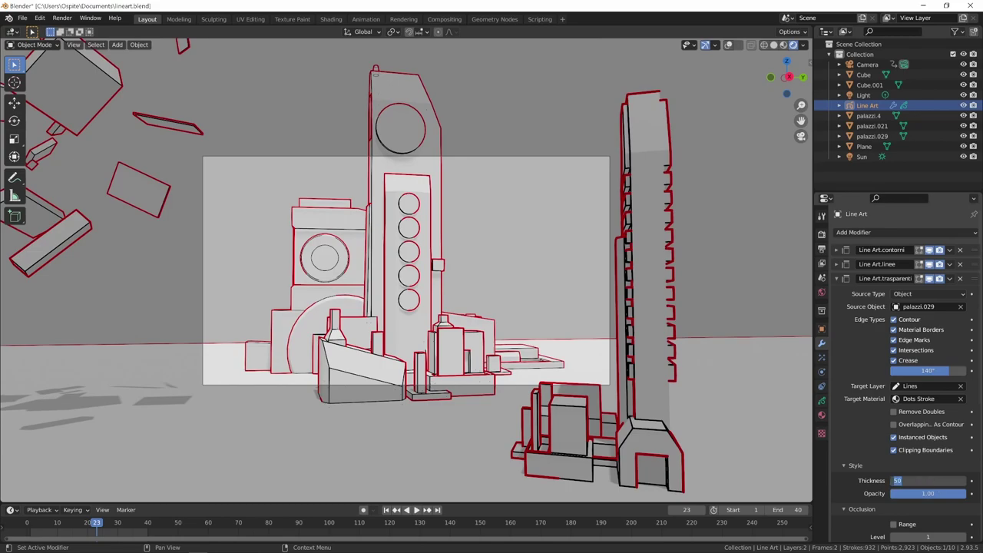
text(200)
key(Return)
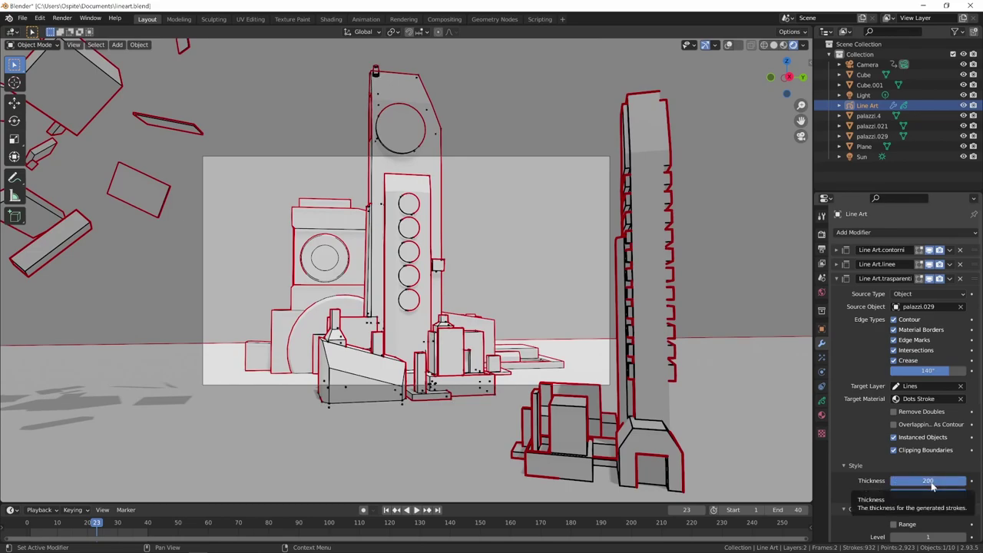
click(933, 481)
click(942, 497)
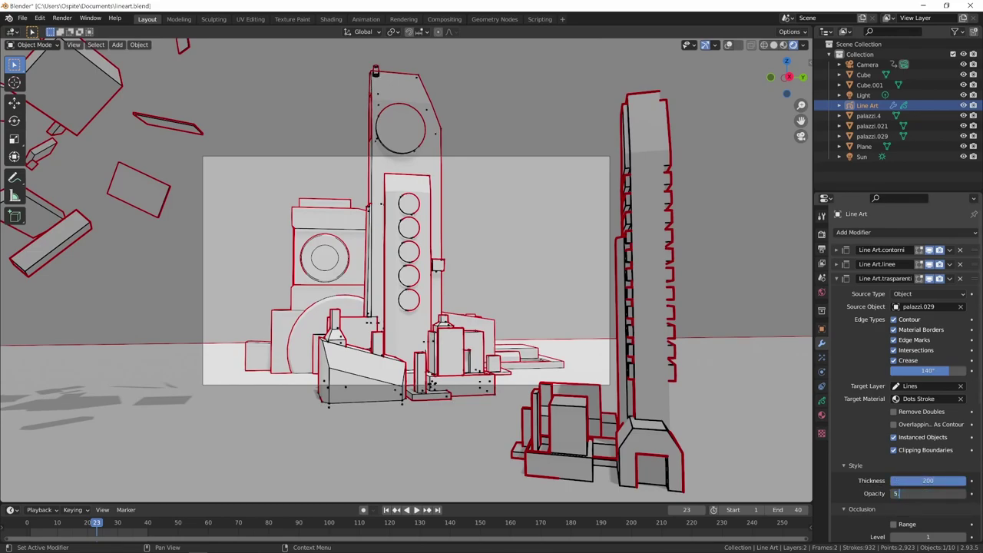
text(0.5)
key(Return)
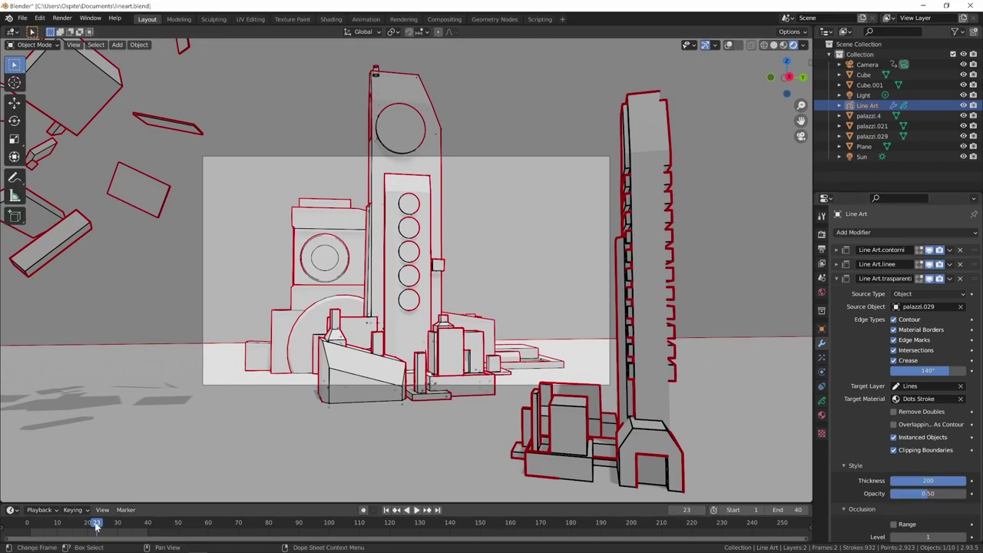
Preview the animation, then make palazzi.021 active and play it backwards.
key(ctrl+shift+space)
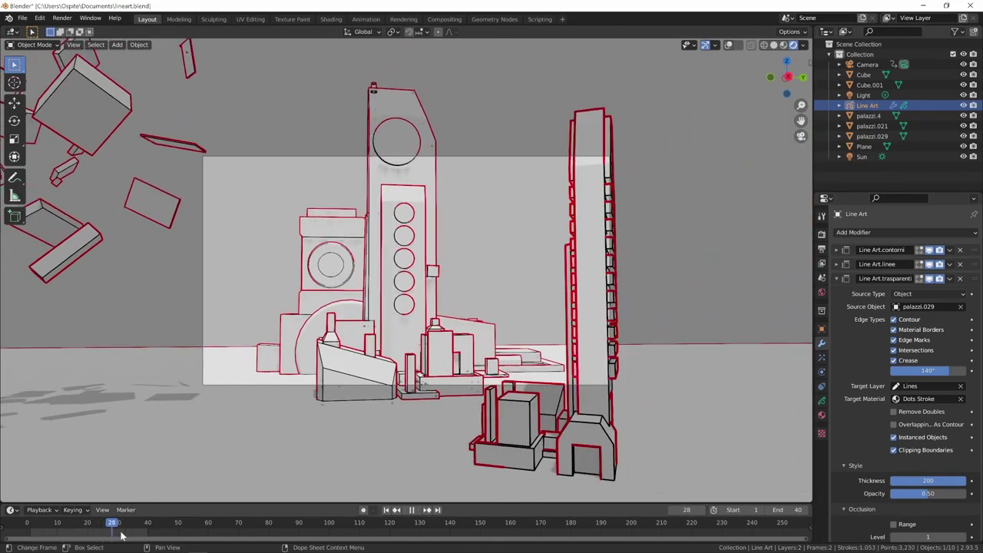
key(space)
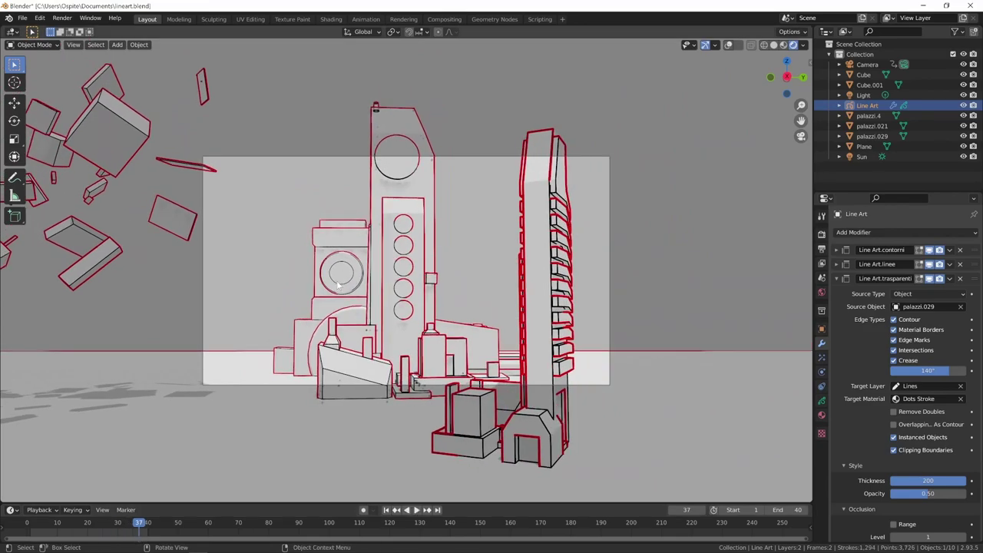
click(320, 456)
key(ctrl+shift+space)
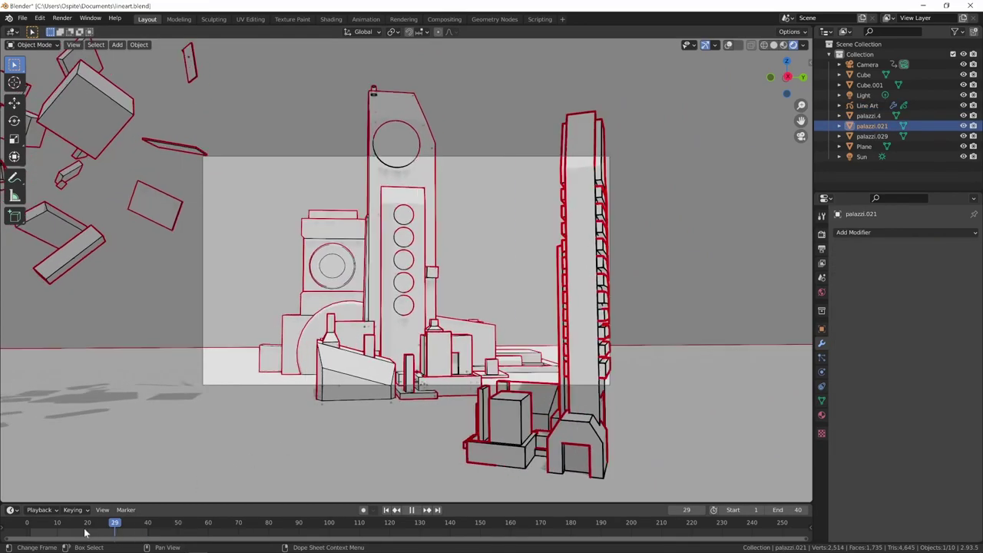
Stop playback and collapse the Line Art object's trasparenti modifier.
key(space)
click(330, 296)
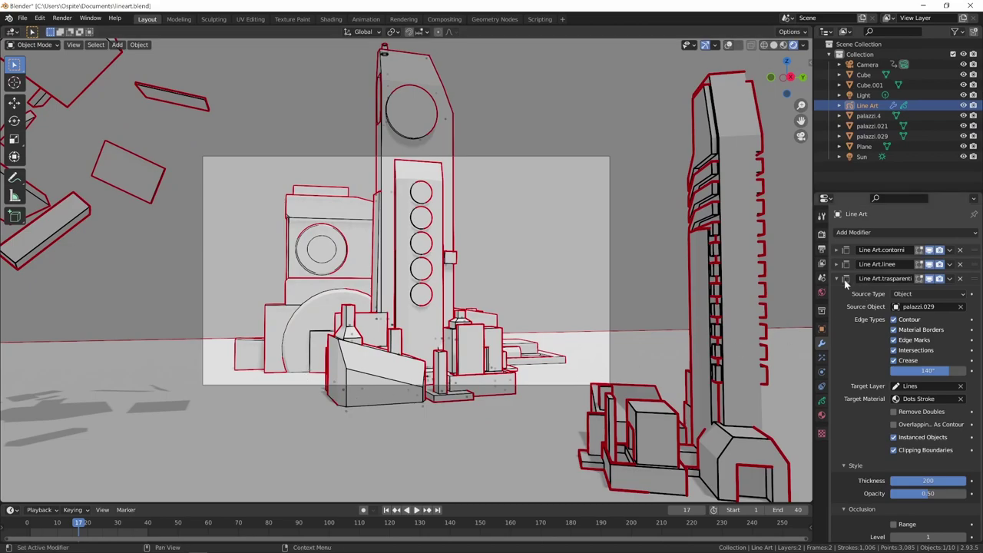
click(839, 278)
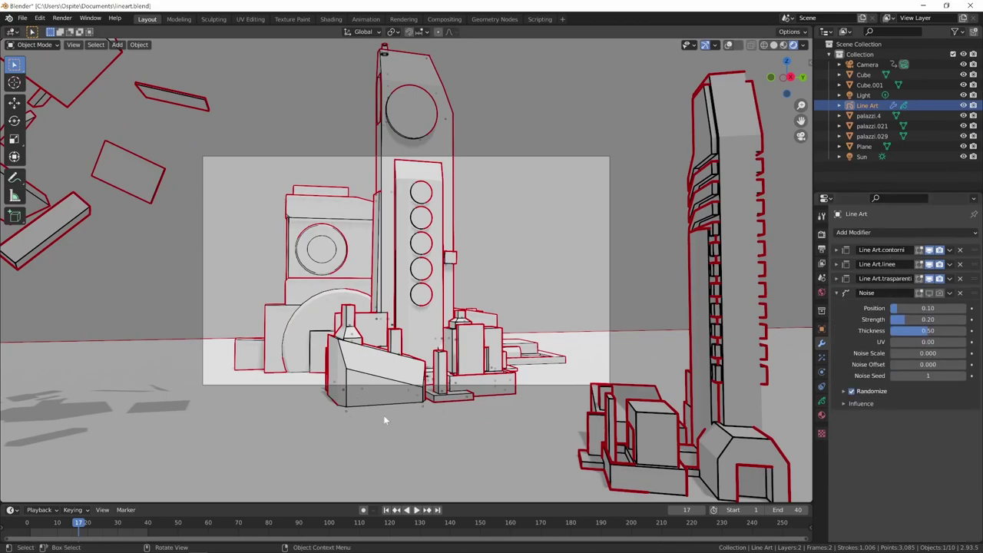
Move palazzi.021 and palazzi.4 into a new collection named 'palazzi'.
click(356, 294)
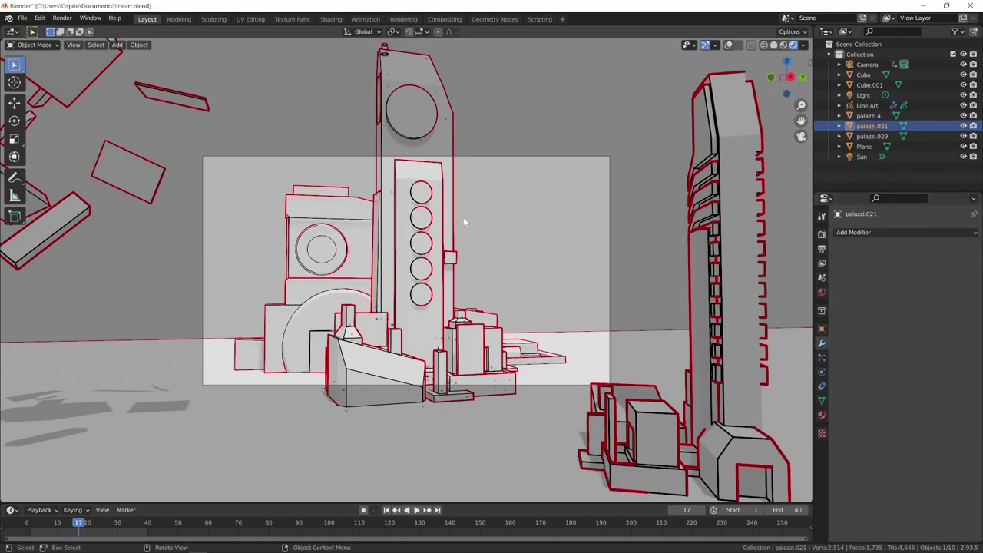
click(729, 45)
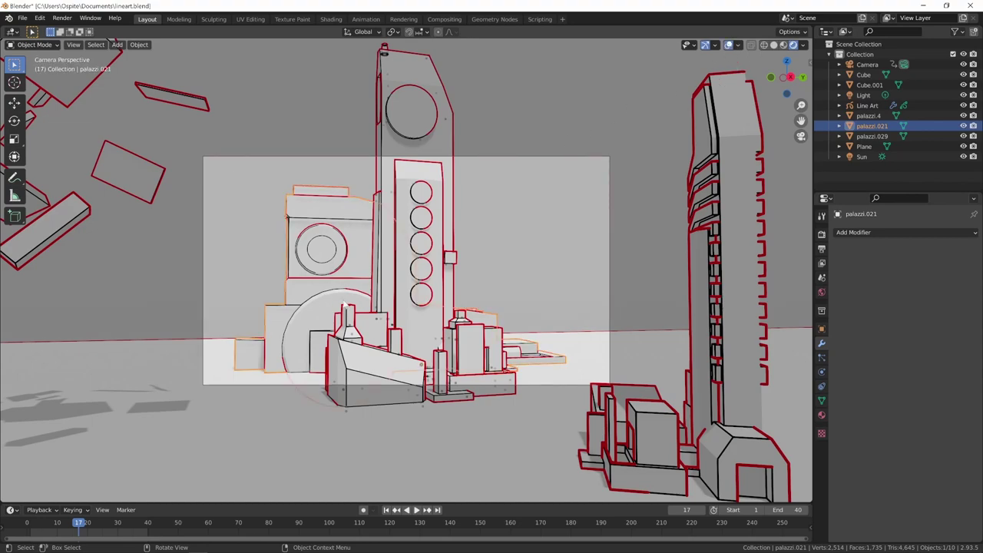
shift+click(736, 266)
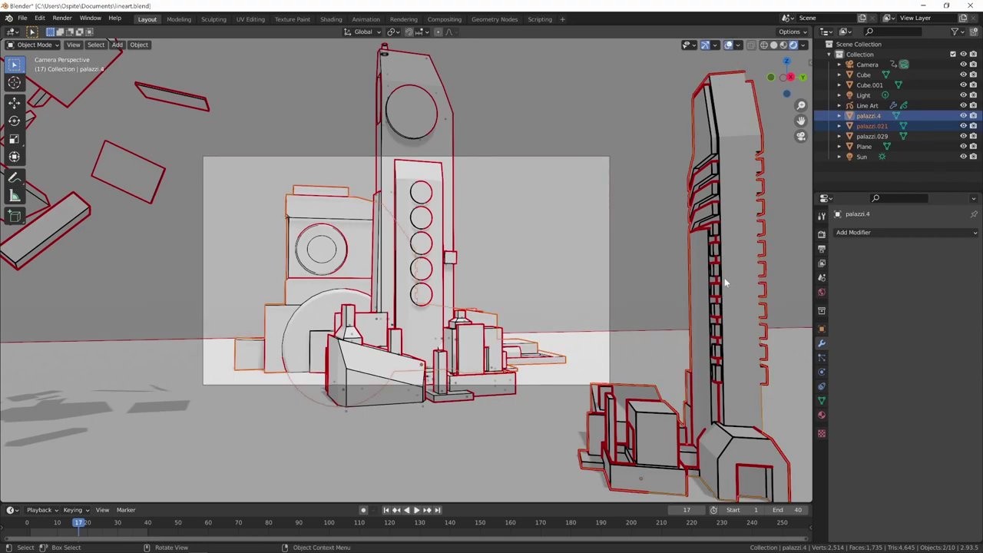
key(m)
click(714, 281)
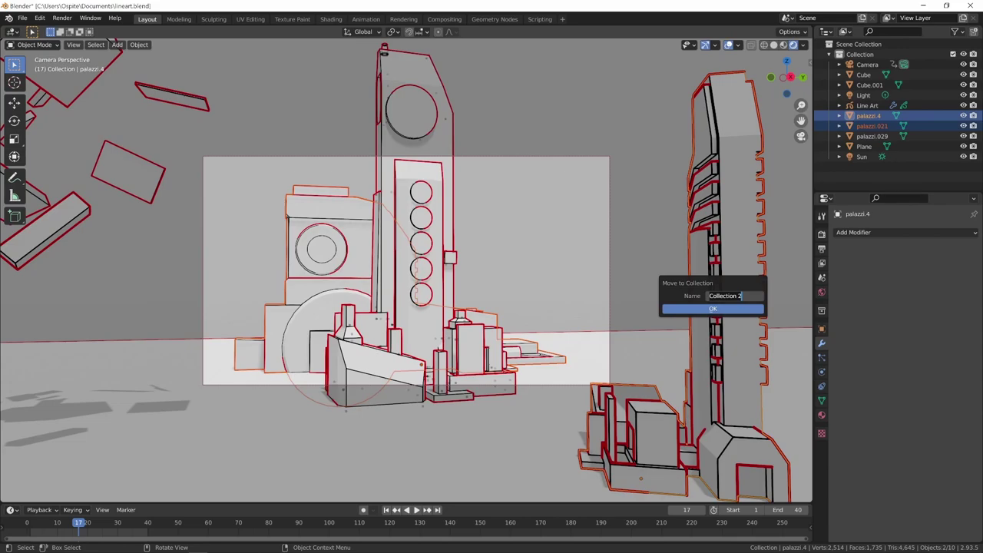
text(palazzi)
key(Return)
click(706, 309)
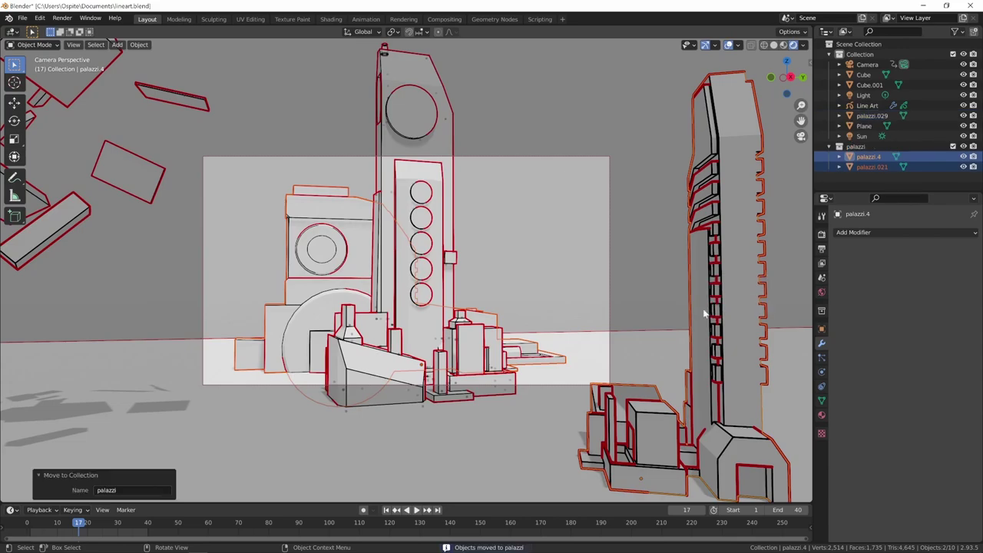
Select the Line Art object and expand its Line Art.contorni modifier.
click(338, 204)
click(867, 105)
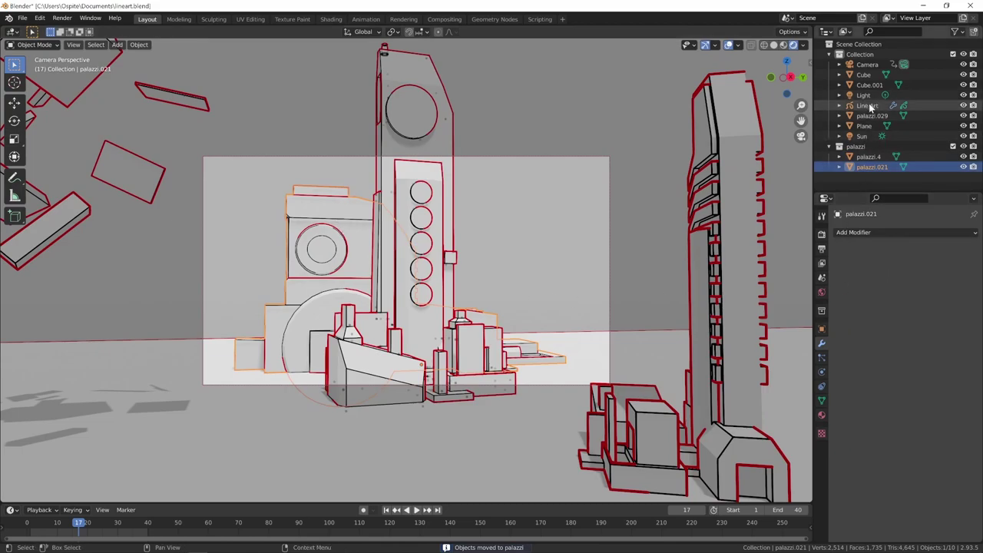
click(837, 250)
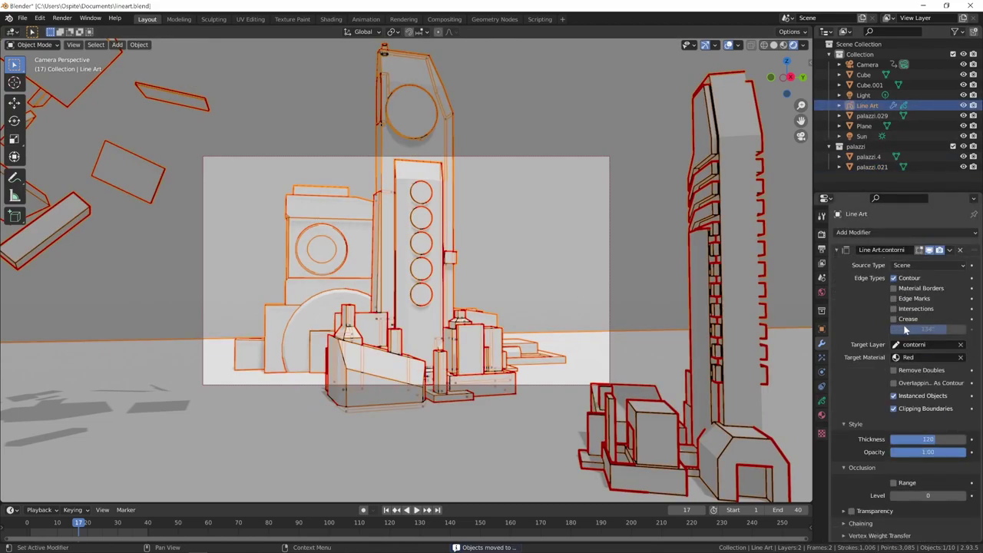
Set the contorni modifier's Source Type to Collection with the palazzi collection as source.
click(931, 265)
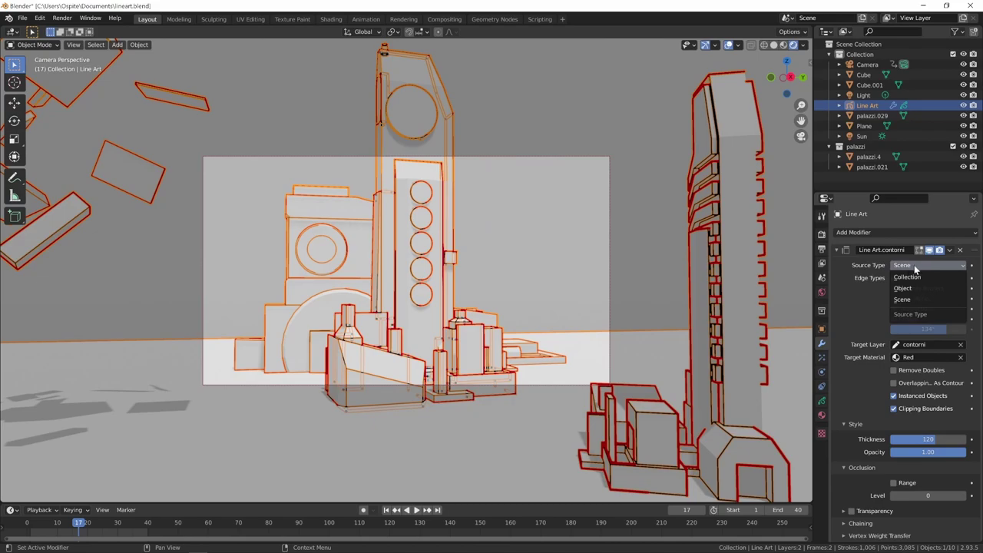
click(919, 278)
click(919, 278)
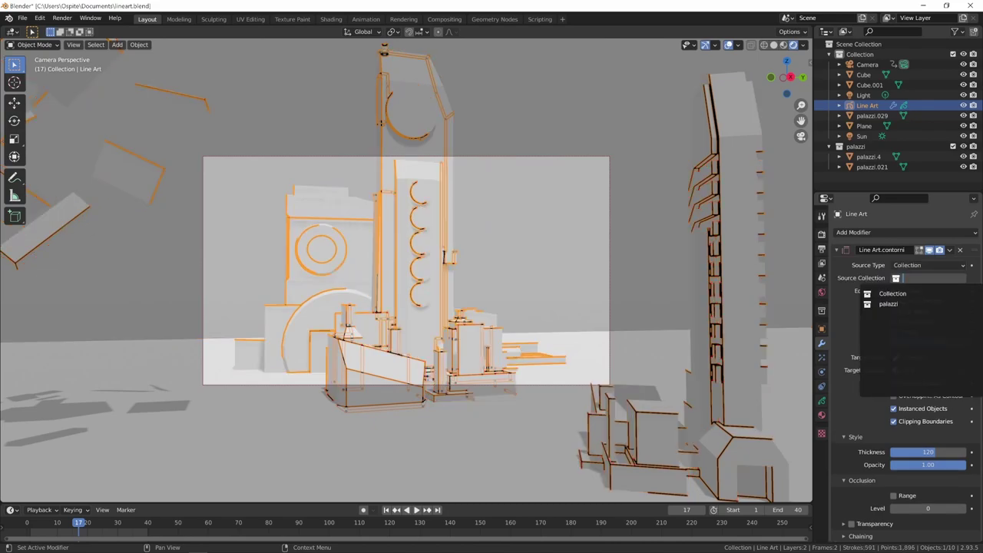
click(891, 306)
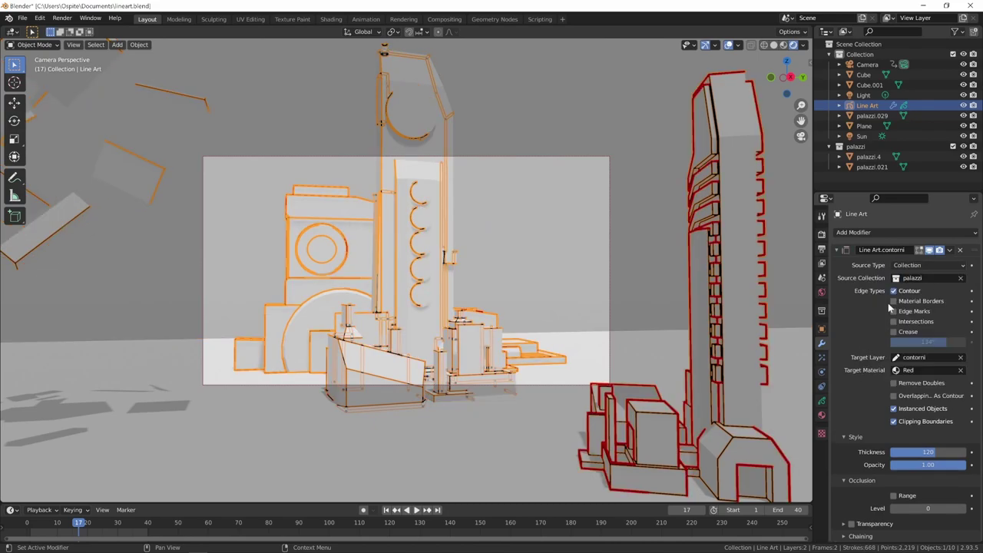
Deselect all, scrub the timeline to check the red outlines, then reselect Line Art.
click(548, 299)
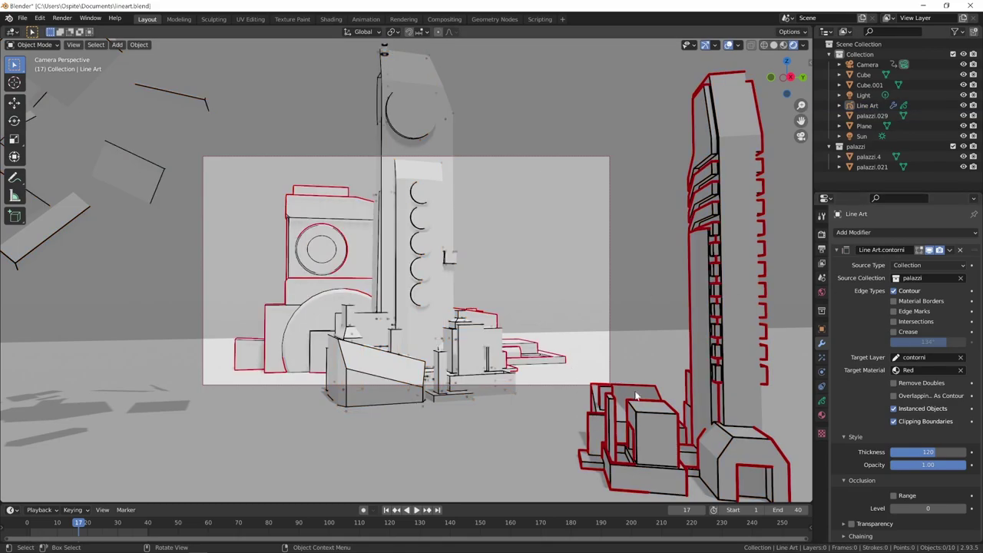
drag(80, 527, 94, 528)
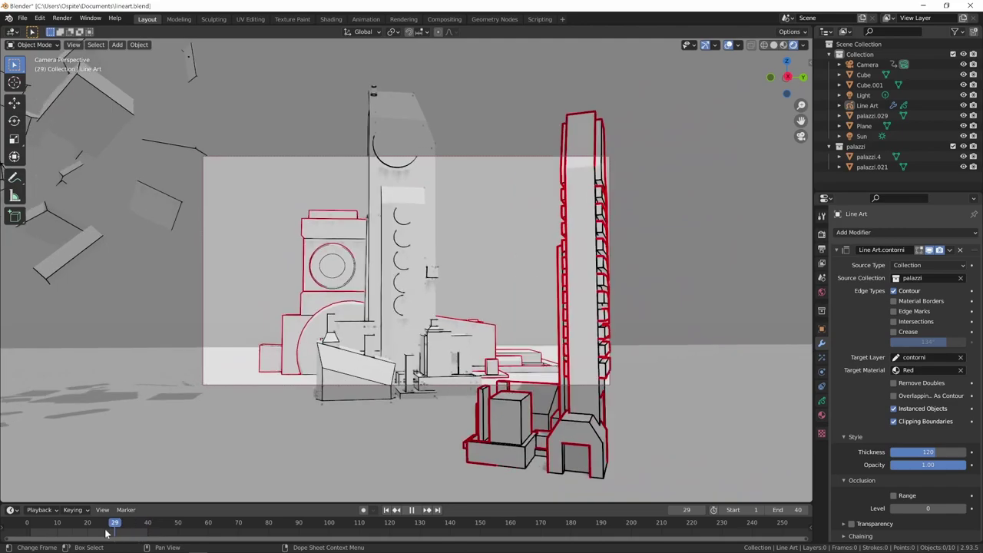
drag(107, 533, 114, 527)
key(space)
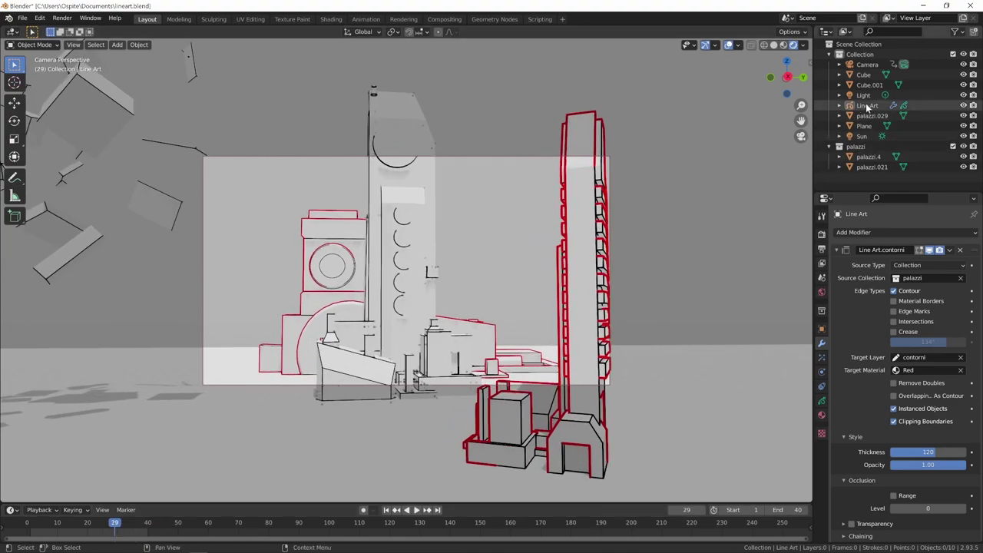
click(866, 105)
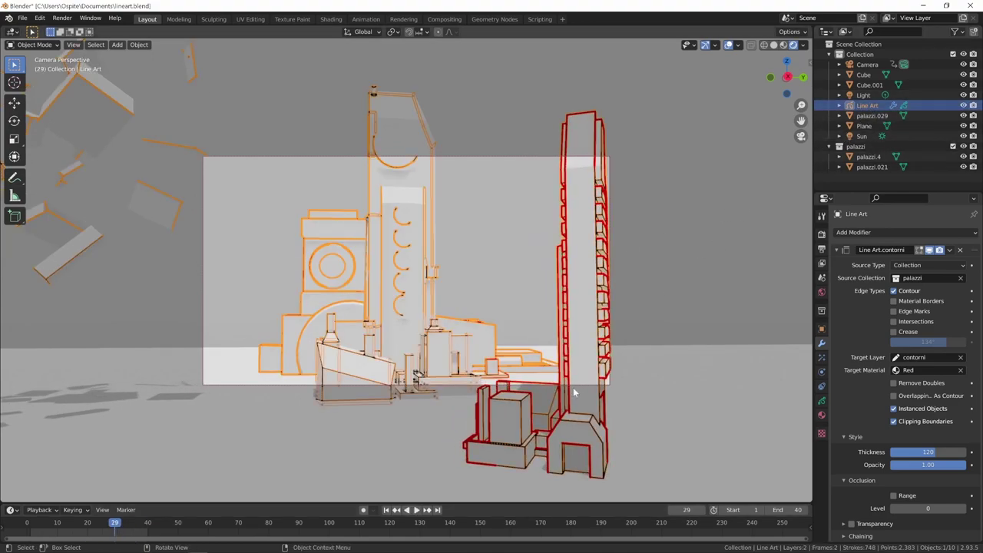
Collapse the contorni modifier and briefly inspect the Noise modifier's Influence settings.
click(837, 250)
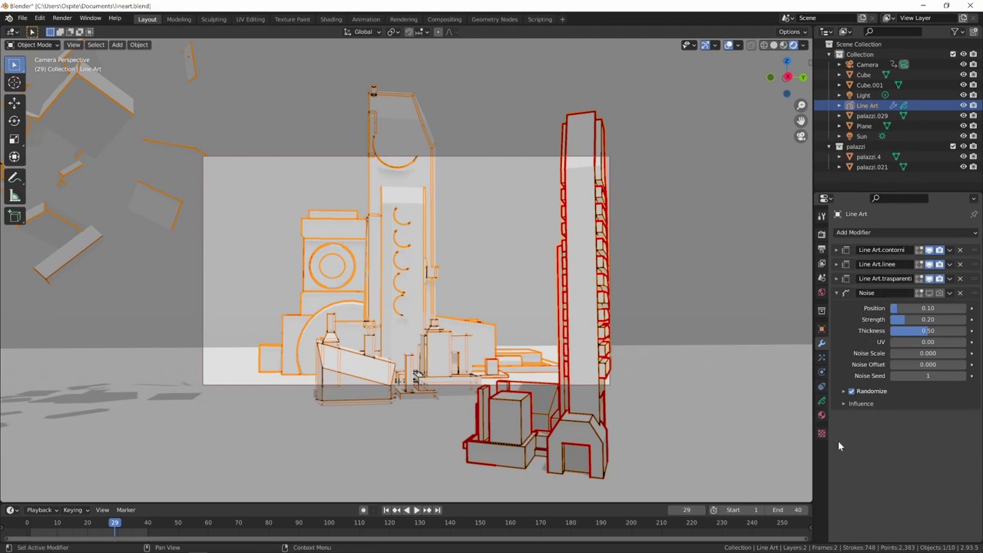
click(846, 403)
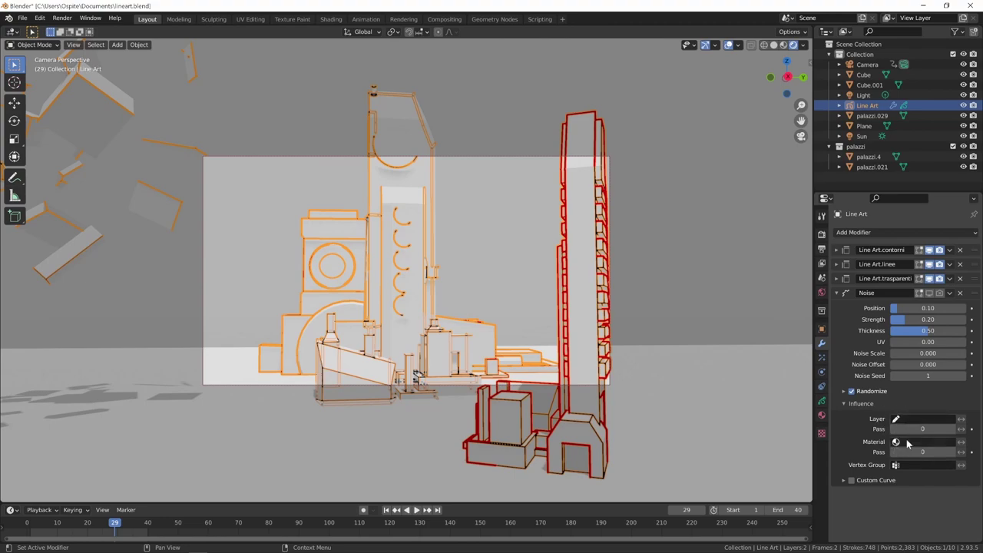
click(845, 406)
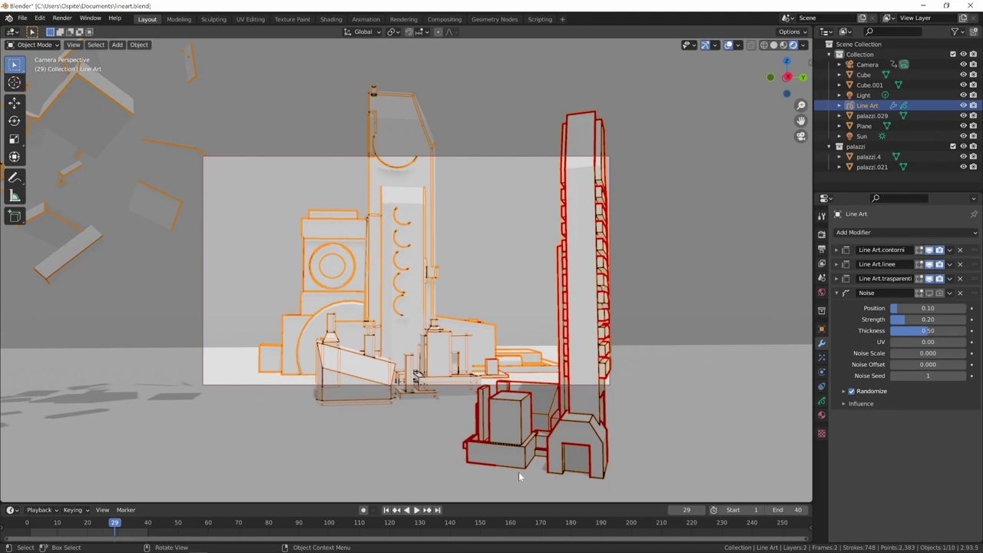
Orbit out of the camera view and select the scattered Cube debris object.
mouse_move(518, 472)
middle_down()
mouse_move(344, 263)
mouse_move(459, 345)
middle_up()
click(212, 147)
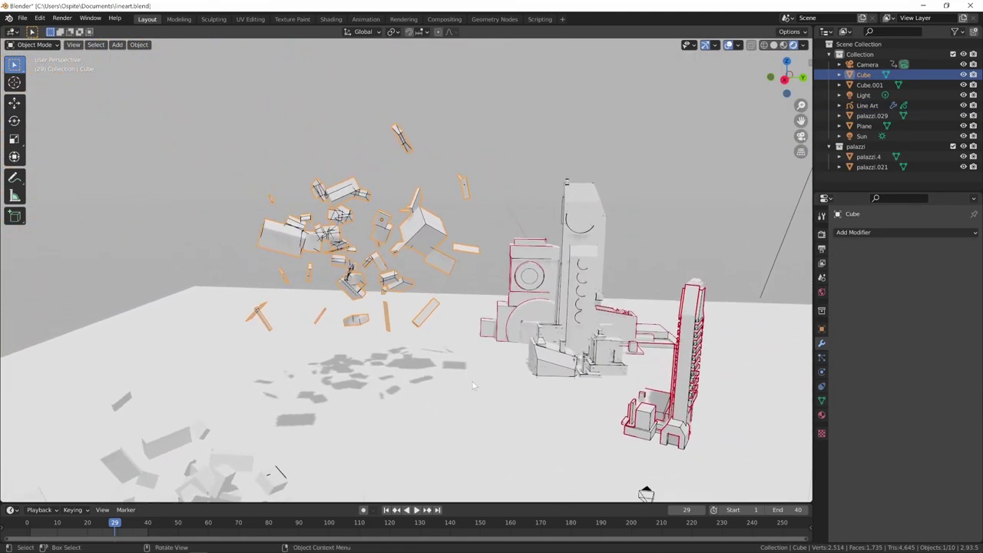
key(shift+a)
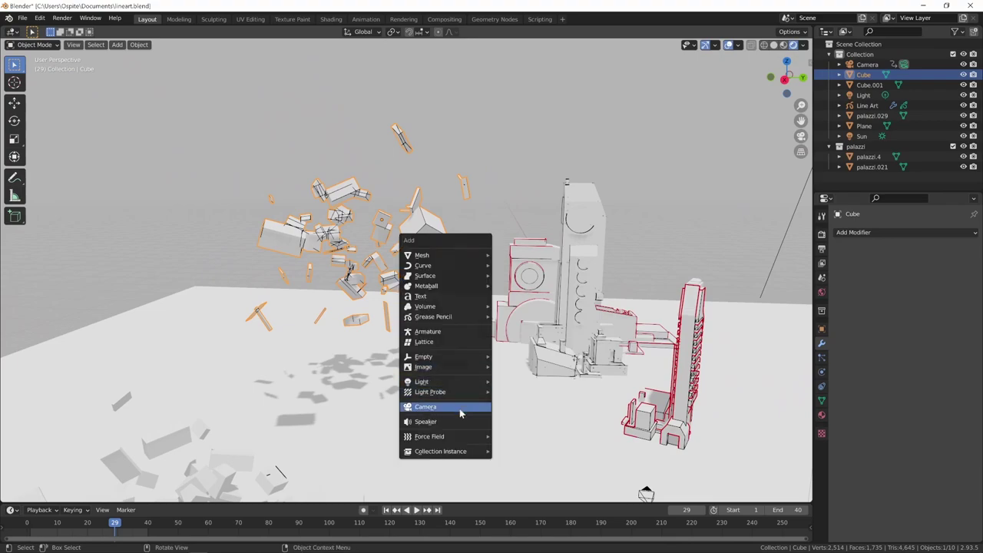
mouse_move(435, 316)
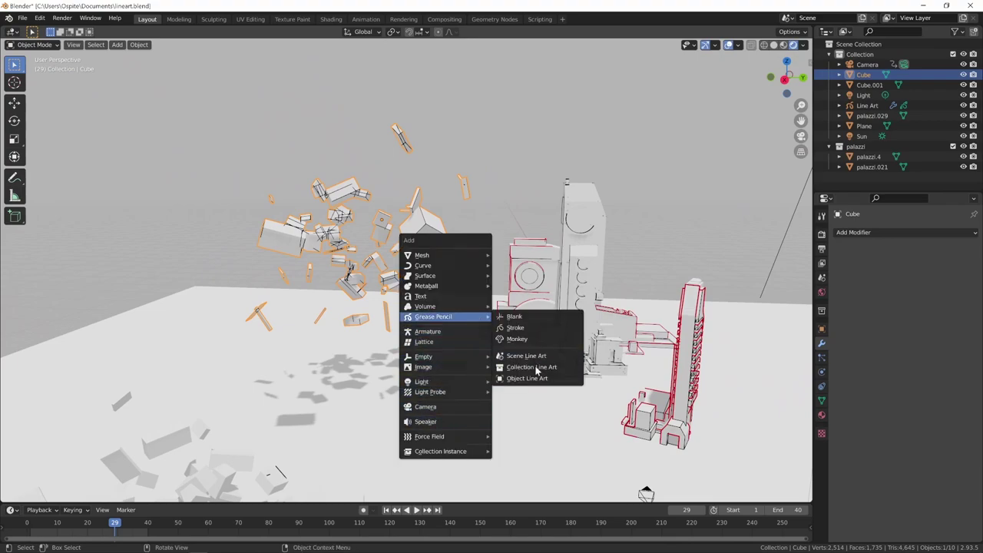
Add an Object Line Art for the Cube and rename it Line Art.cubi.
click(528, 379)
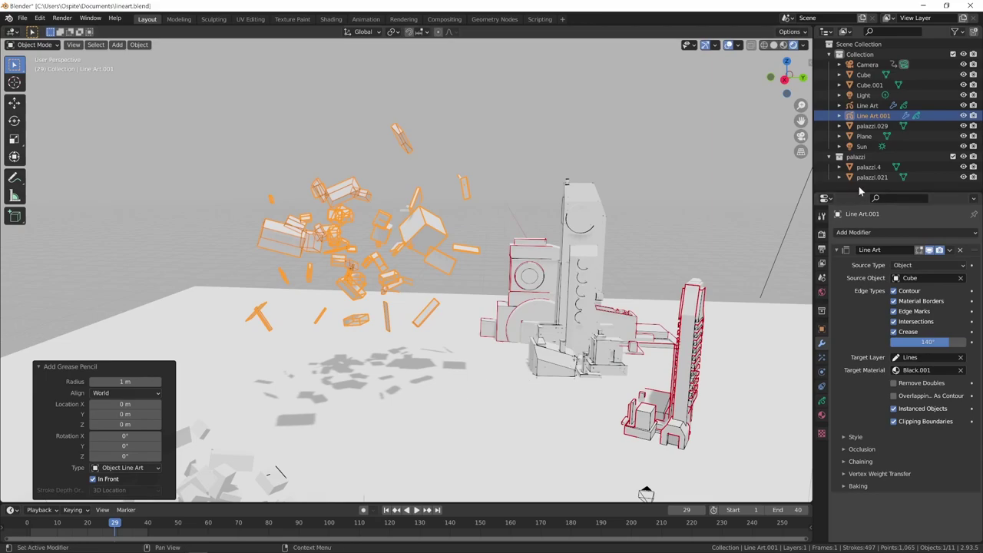
double_click(876, 115)
text(cub)
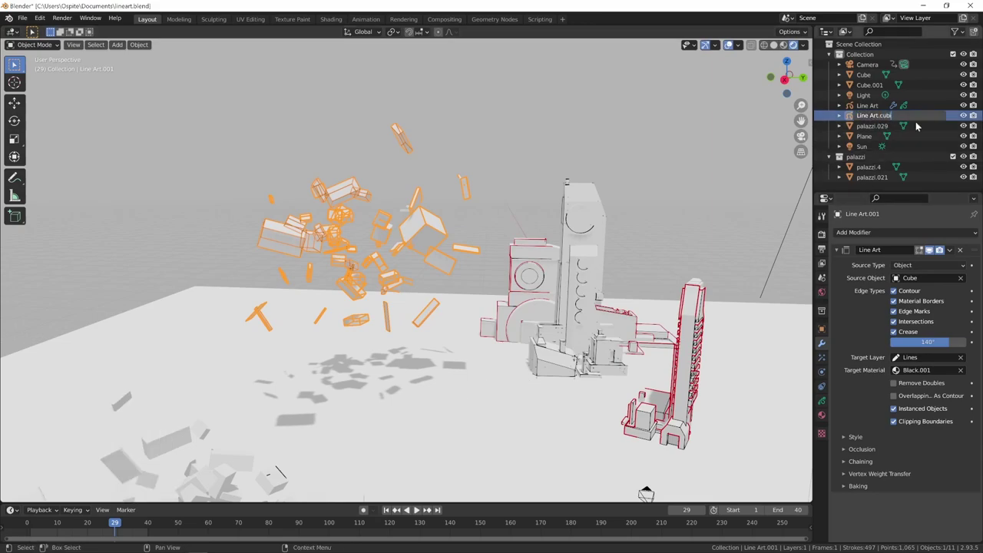
key(Return)
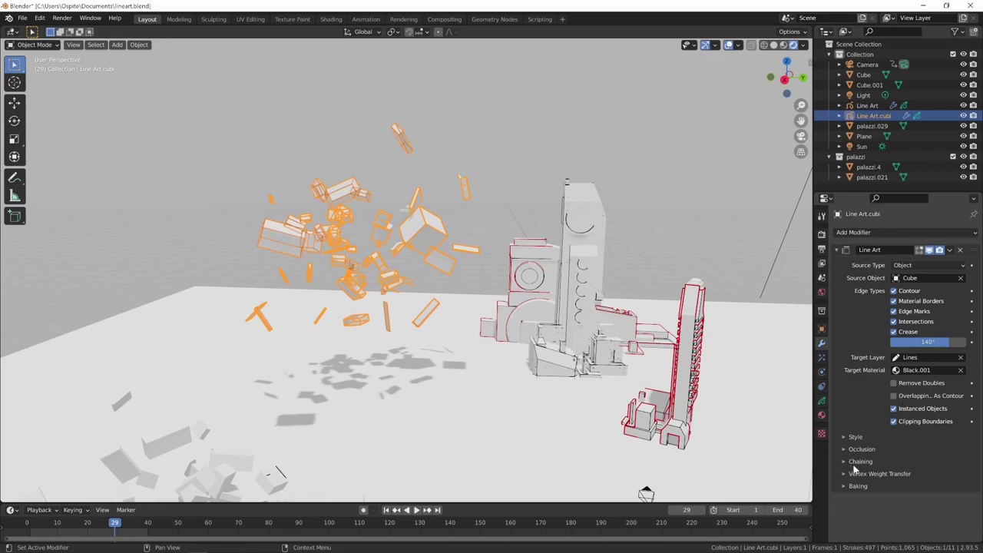
Set the Line Art.cubi stroke Thickness to 200 and return to the camera view.
click(855, 437)
click(929, 453)
text(200)
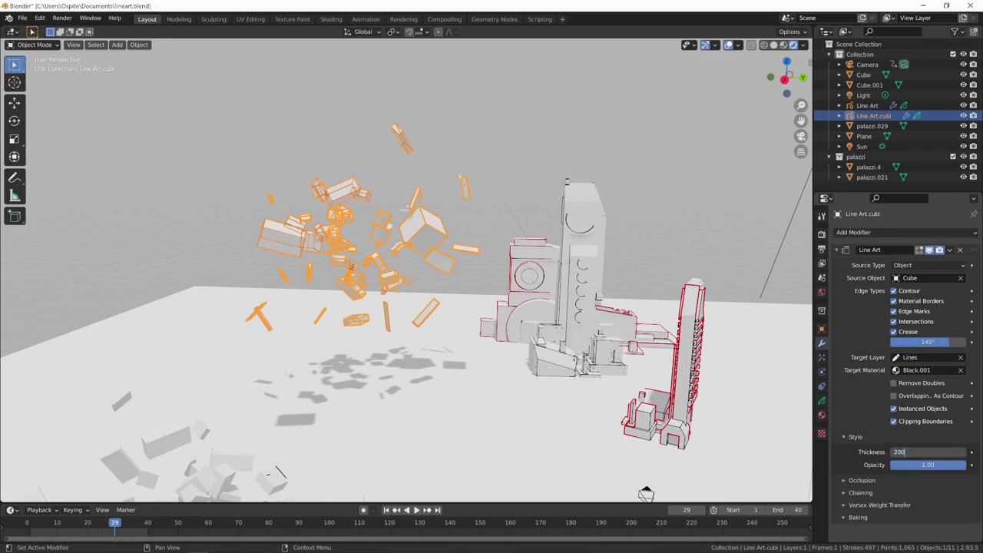
key(Return)
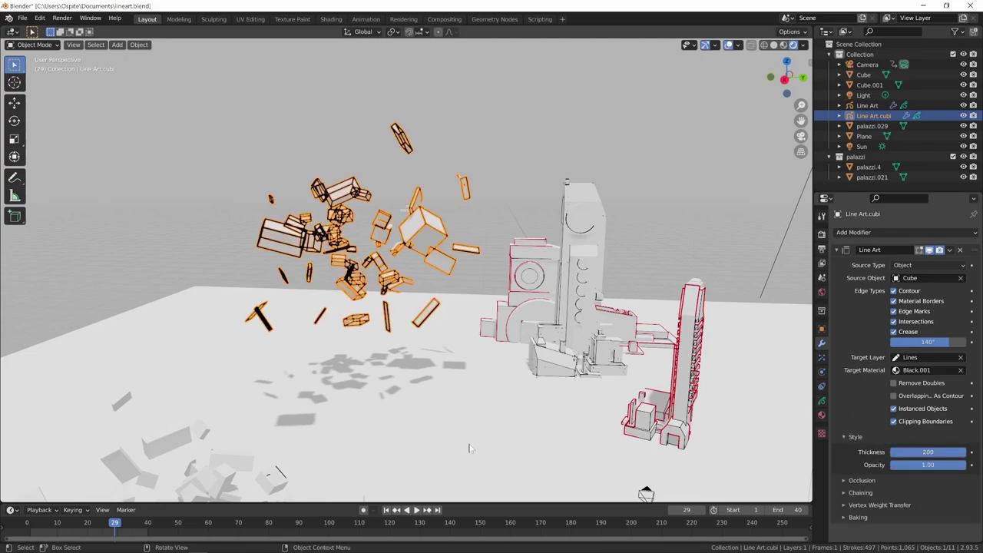
key(KP_0)
mouse_move(499, 427)
ctrl+middle_down()
mouse_move(366, 449)
mouse_move(448, 382)
mouse_move(549, 427)
mouse_move(551, 410)
ctrl+middle_up()
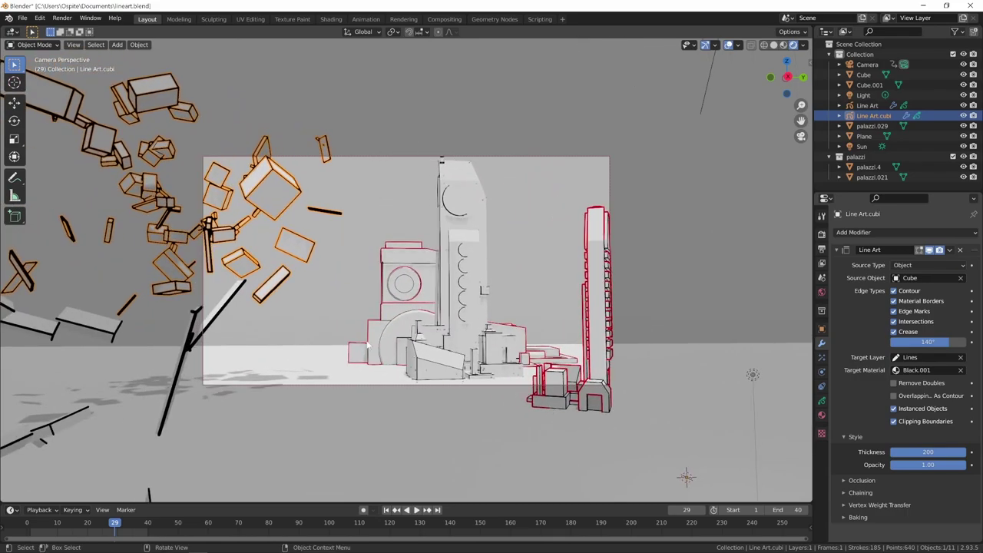
click(368, 347)
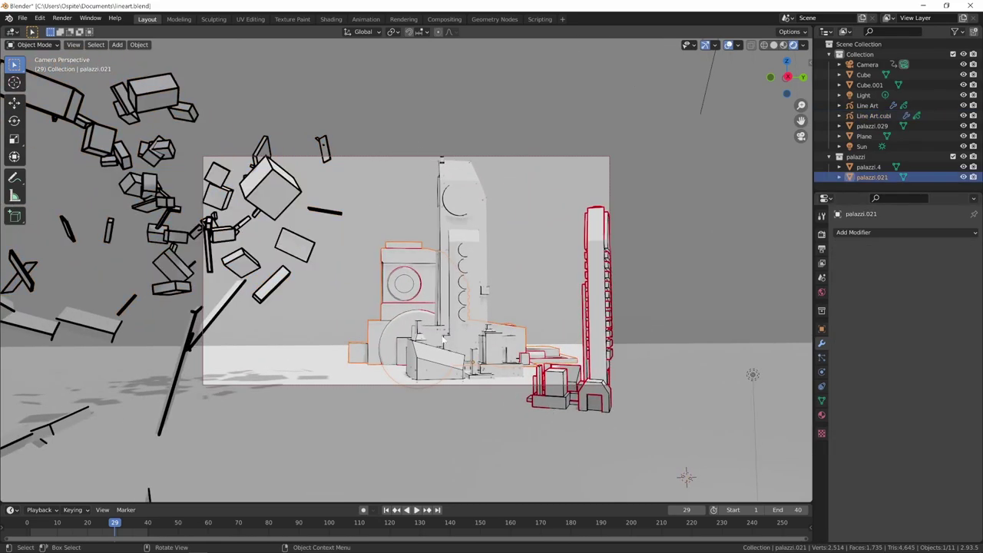
mouse_move(368, 346)
middle_down()
mouse_move(469, 357)
mouse_move(487, 389)
mouse_move(470, 384)
mouse_move(594, 290)
mouse_move(516, 360)
mouse_move(491, 350)
mouse_move(452, 398)
mouse_move(492, 388)
mouse_move(474, 366)
middle_up()
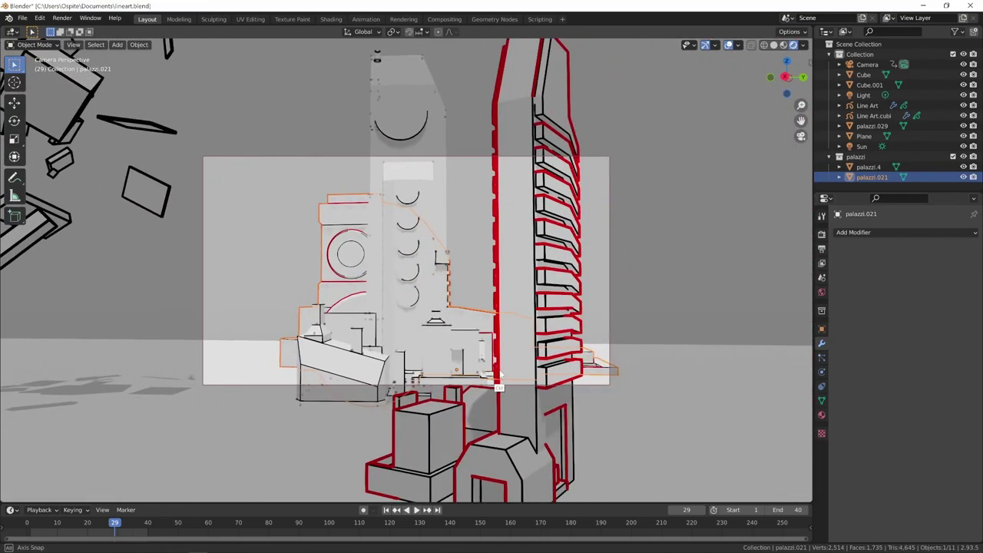
mouse_move(508, 331)
middle_down()
mouse_move(351, 418)
mouse_move(341, 439)
mouse_move(467, 459)
mouse_move(626, 354)
mouse_move(609, 375)
mouse_move(394, 412)
mouse_move(394, 398)
mouse_move(472, 357)
mouse_move(500, 365)
middle_up()
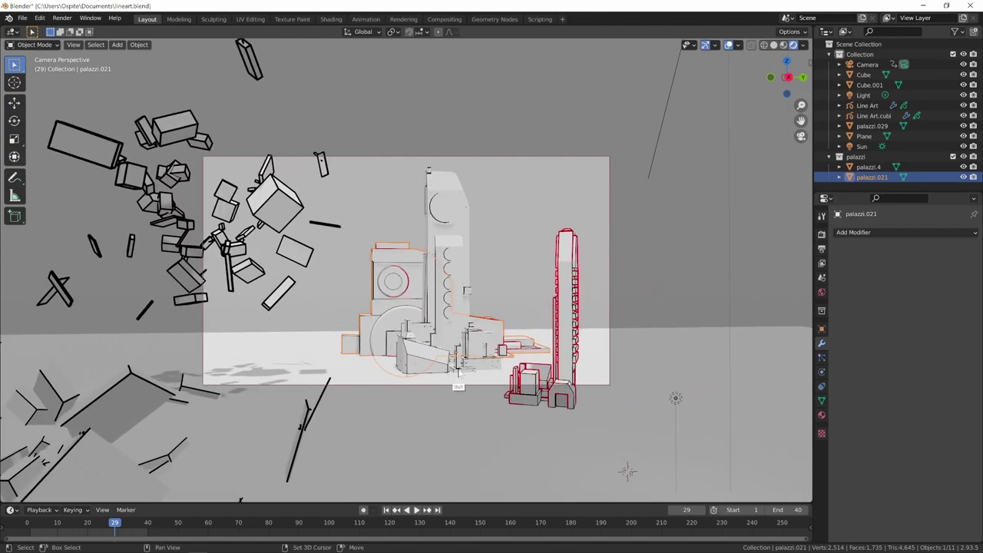
key(space)
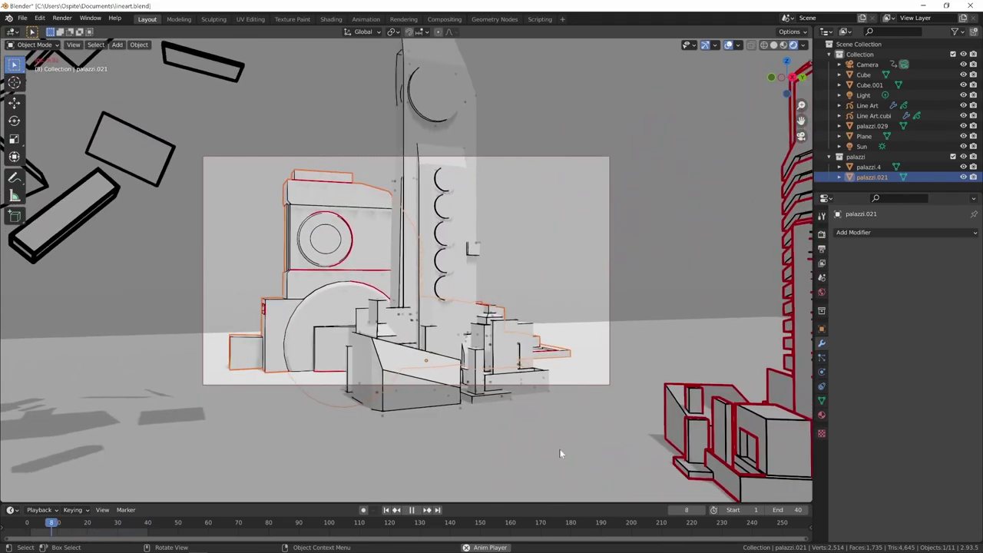
key(space)
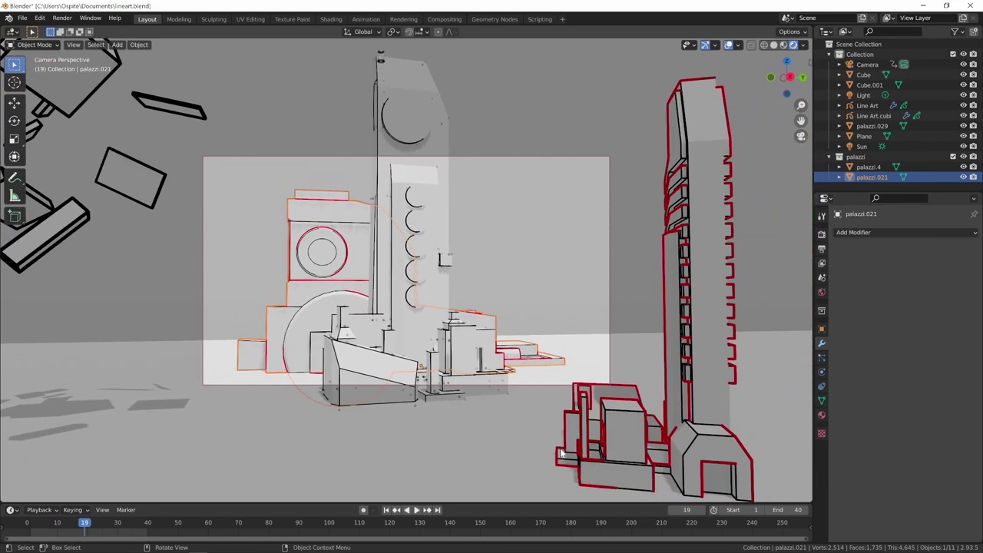
mouse_move(498, 464)
middle_down()
mouse_move(456, 384)
mouse_move(488, 371)
mouse_move(482, 390)
middle_up()
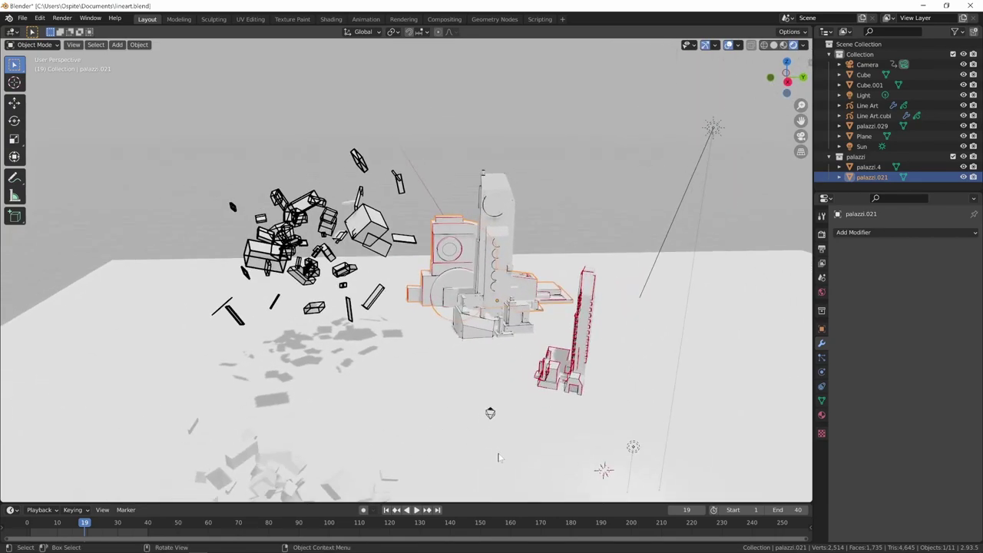
key(KP_0)
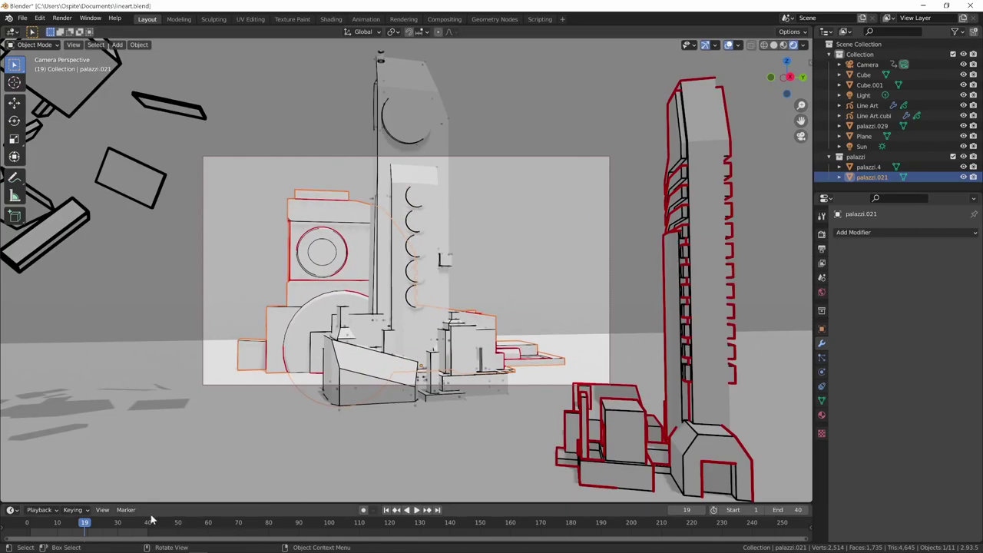
key(space)
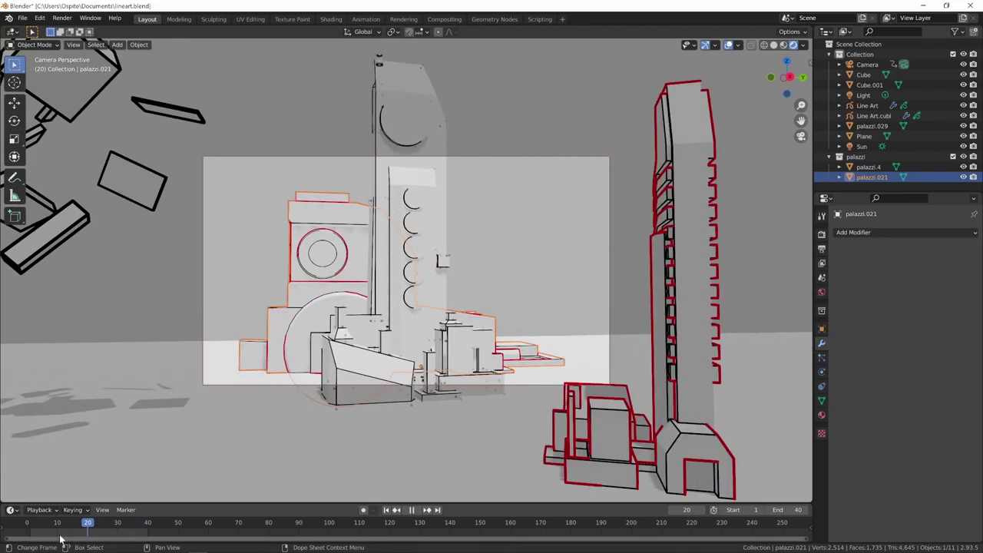
key(space)
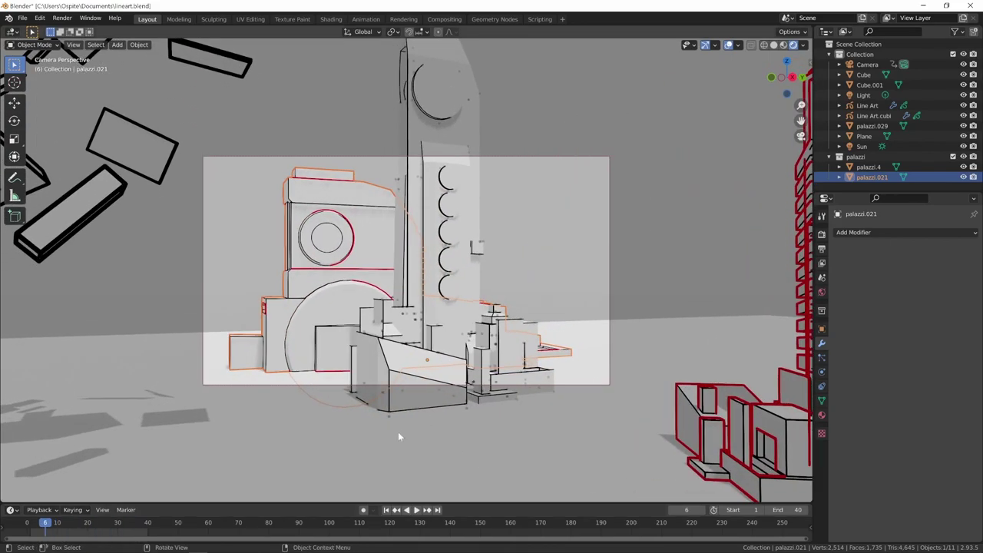
Darken the world background colour to black.
click(821, 292)
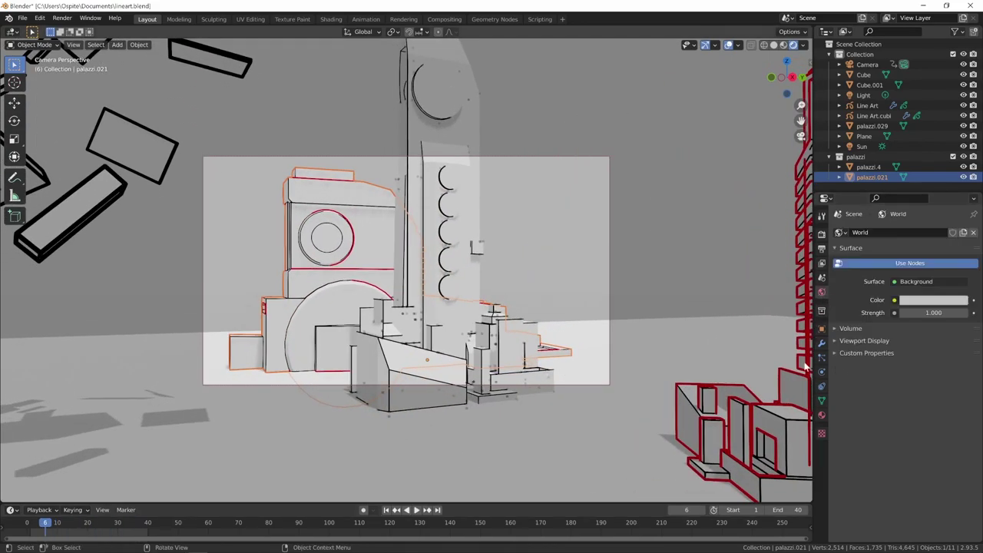
click(925, 301)
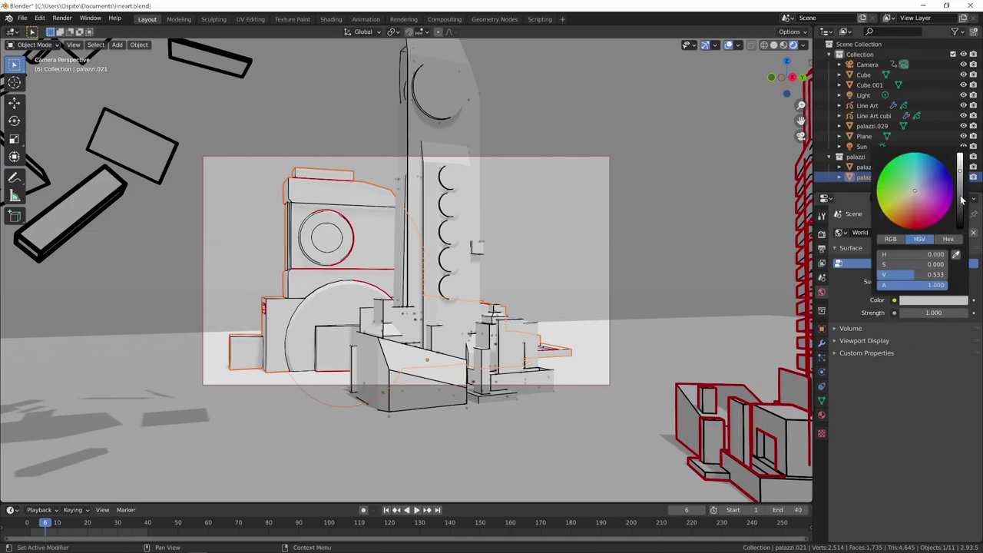
drag(960, 202, 960, 229)
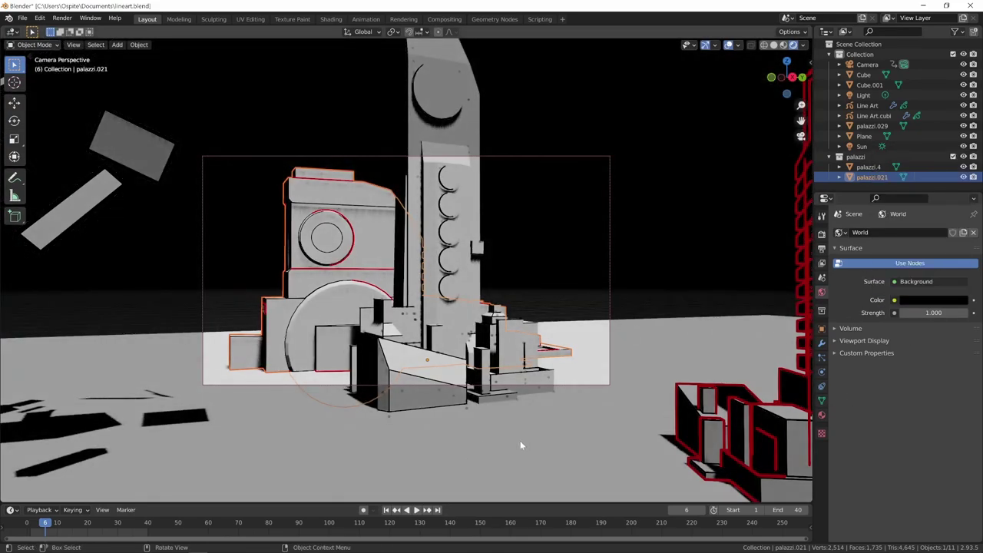
Hide Line Art.cubi and disable the contorni and trasparenti modifiers in the viewport.
click(874, 116)
click(963, 116)
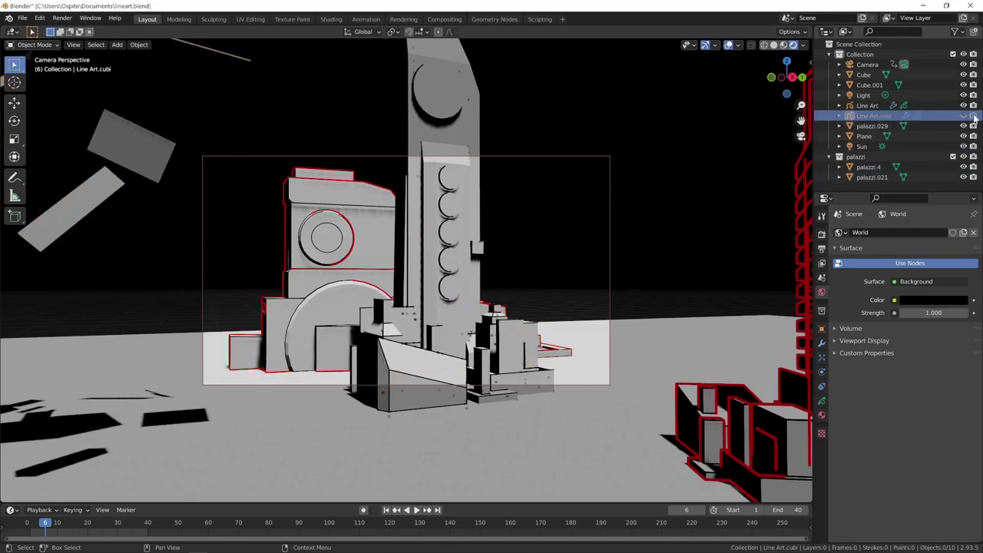
click(876, 106)
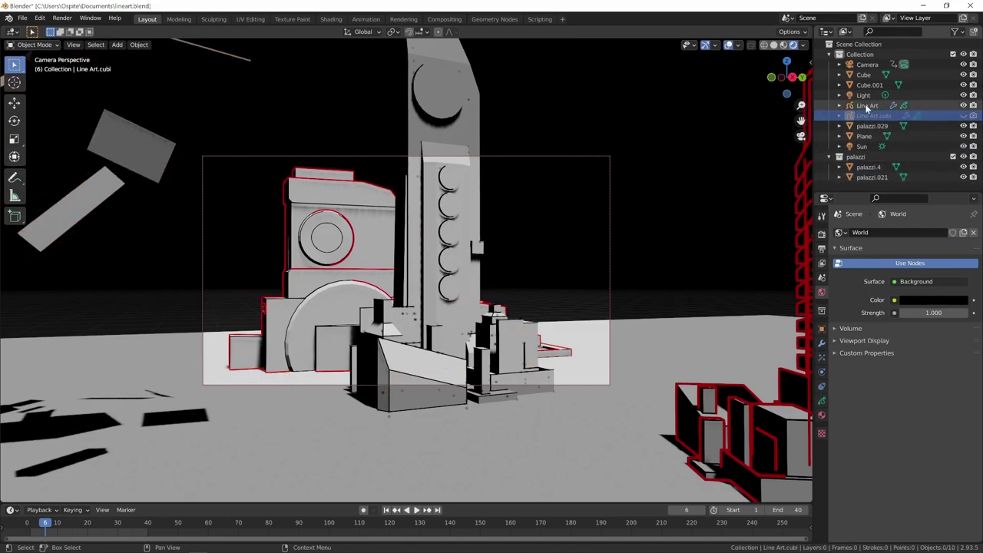
click(822, 343)
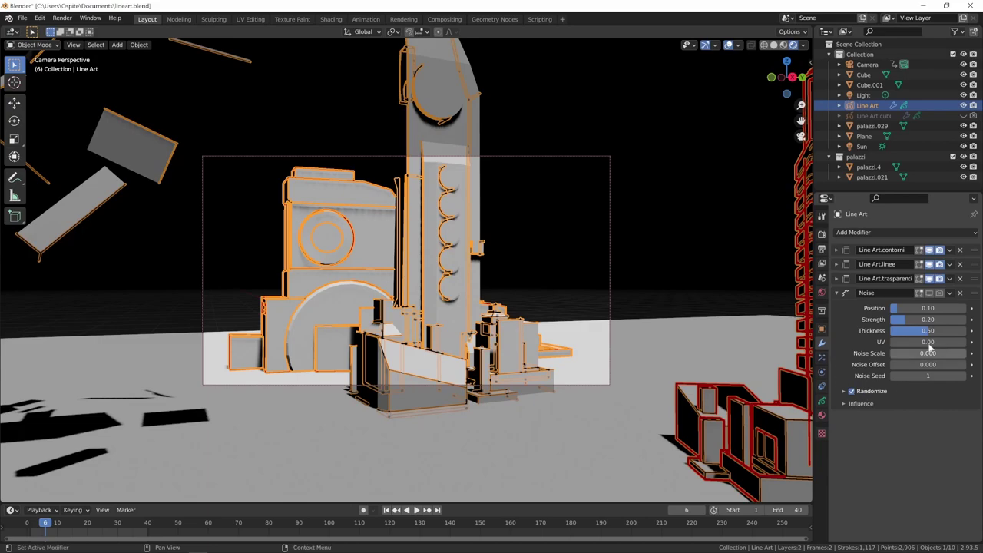
click(940, 250)
click(939, 278)
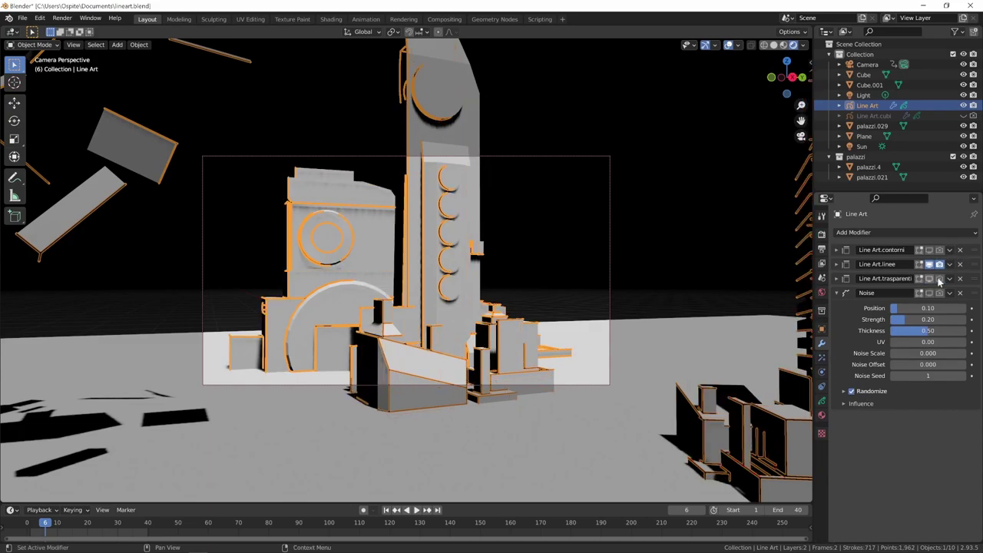
Enable Contour edges in the Line Art.linee modifier, then deselect and orbit the view.
click(837, 266)
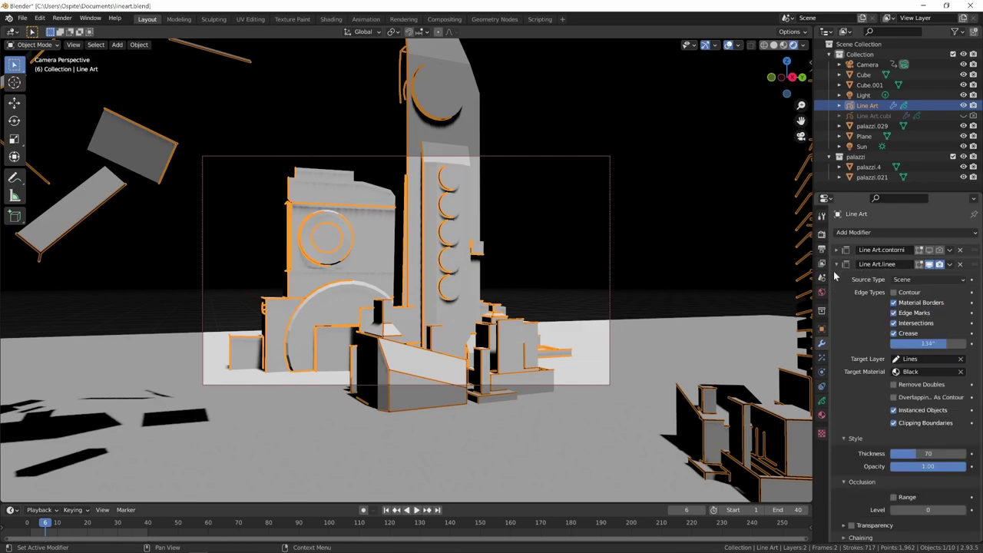
click(897, 294)
click(645, 302)
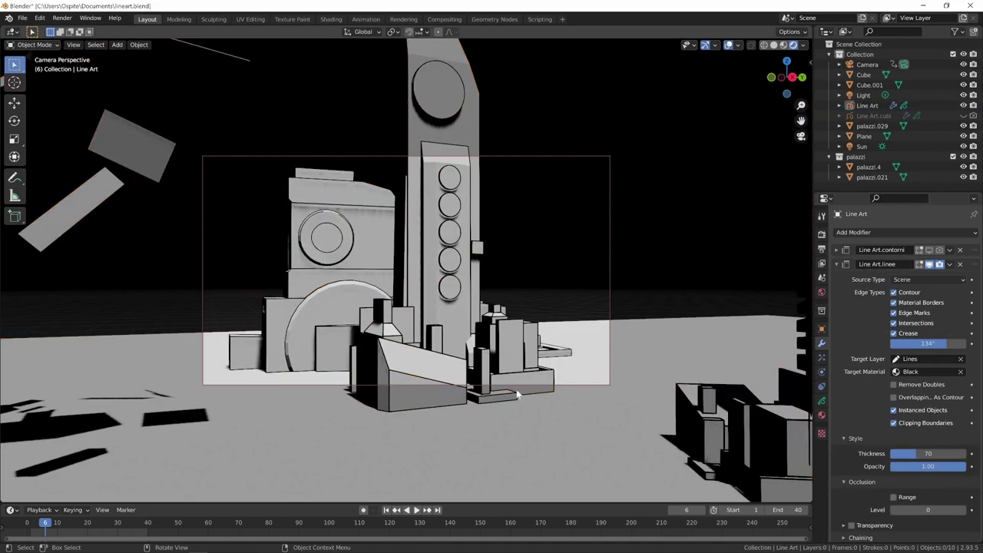
mouse_move(547, 347)
middle_down()
mouse_move(355, 445)
mouse_move(509, 366)
mouse_move(492, 371)
mouse_move(511, 354)
mouse_move(450, 429)
mouse_move(492, 399)
mouse_move(443, 402)
mouse_move(515, 382)
mouse_move(434, 409)
mouse_move(443, 380)
mouse_move(448, 397)
mouse_move(603, 370)
middle_up()
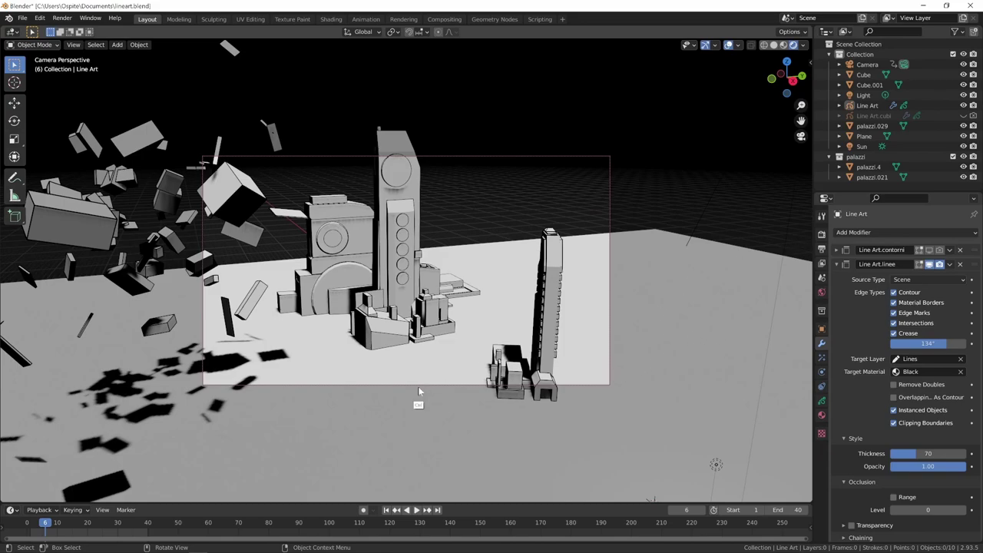
Zoom in on the buildings and delete the Light object.
ctrl+middle_drag(419, 391, 549, 325)
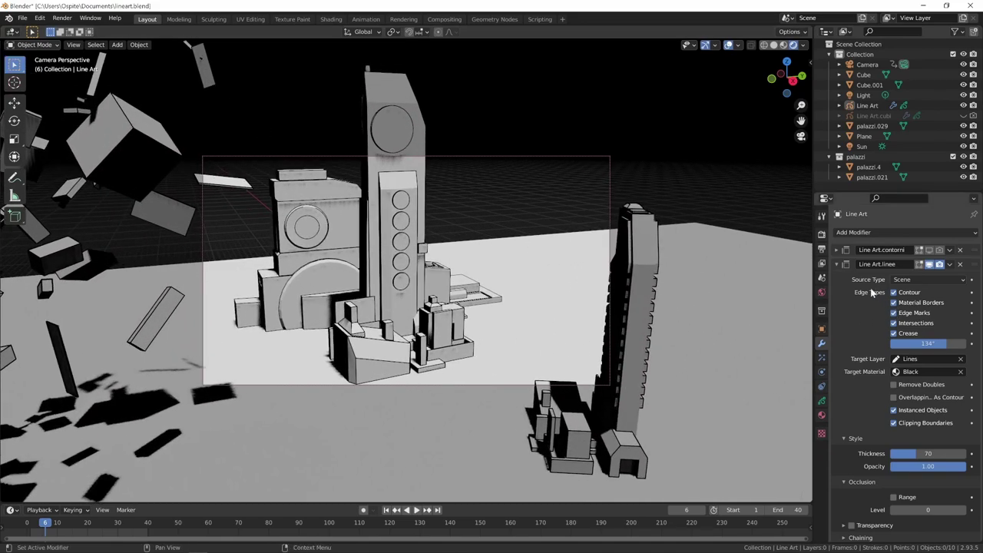
click(863, 95)
key(Delete)
Freely rotate the Sun to a new angle, then orbit the view.
click(632, 472)
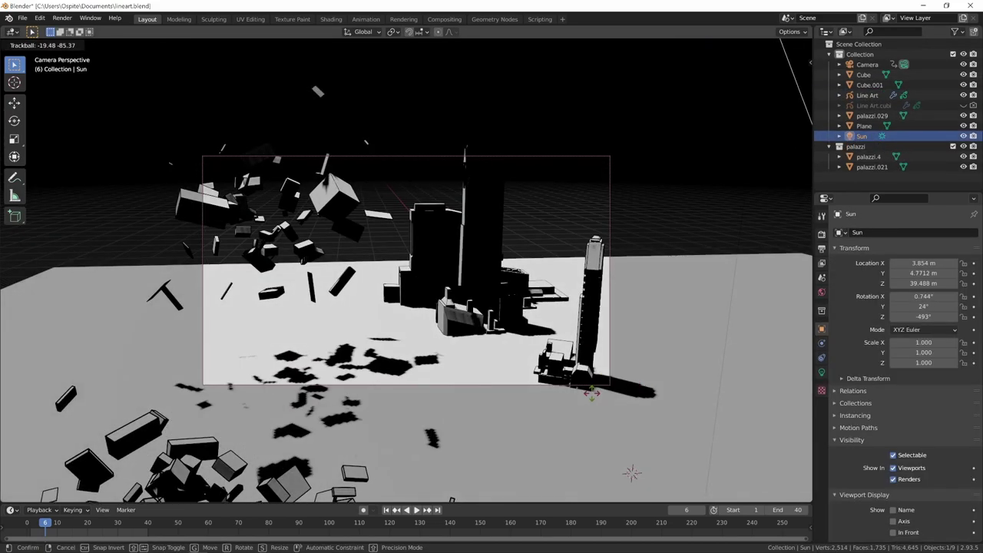
key(r)
key(r)
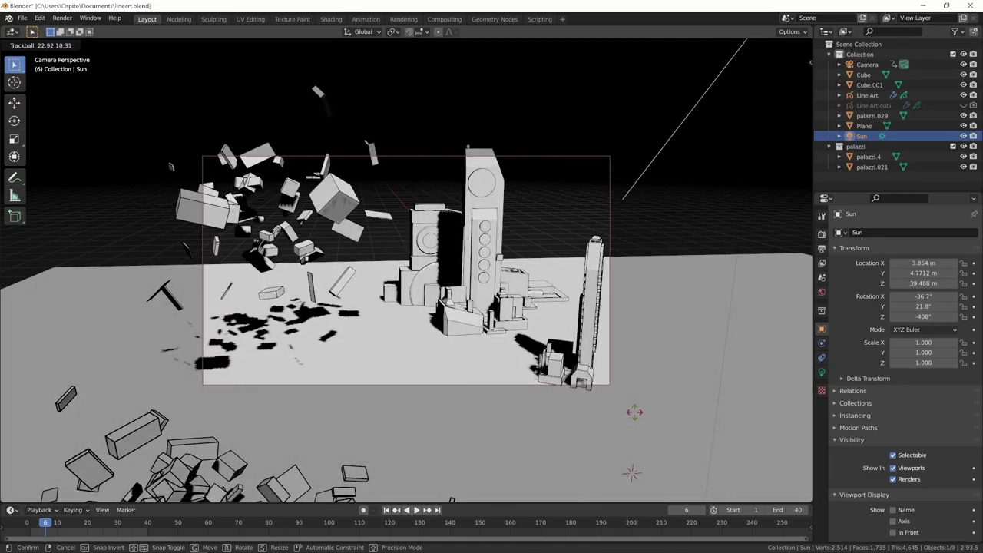
click(507, 405)
mouse_move(507, 405)
middle_down()
mouse_move(600, 343)
mouse_move(563, 348)
mouse_move(561, 338)
middle_up()
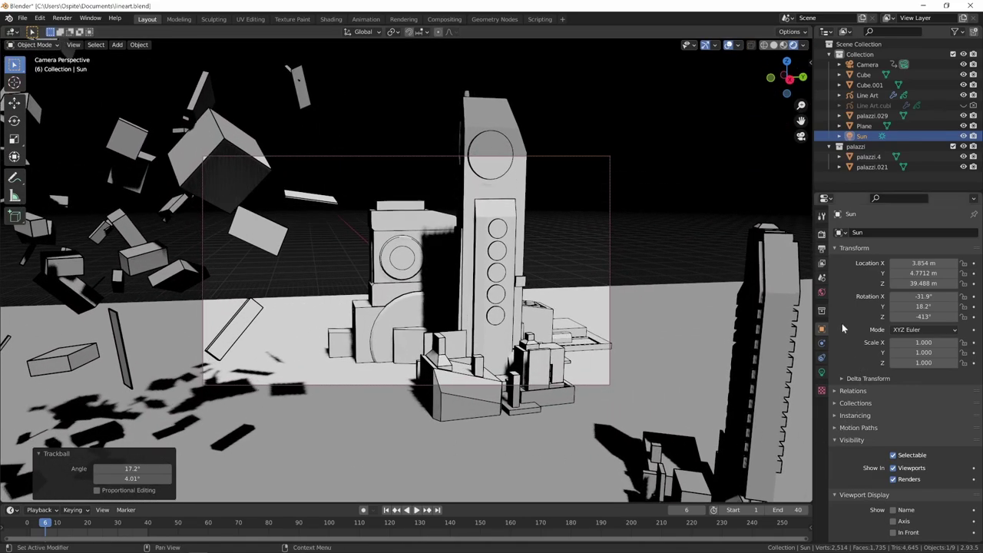
Set Eevee shadow Cube Size and Cascade Size both to 4096 px.
click(822, 232)
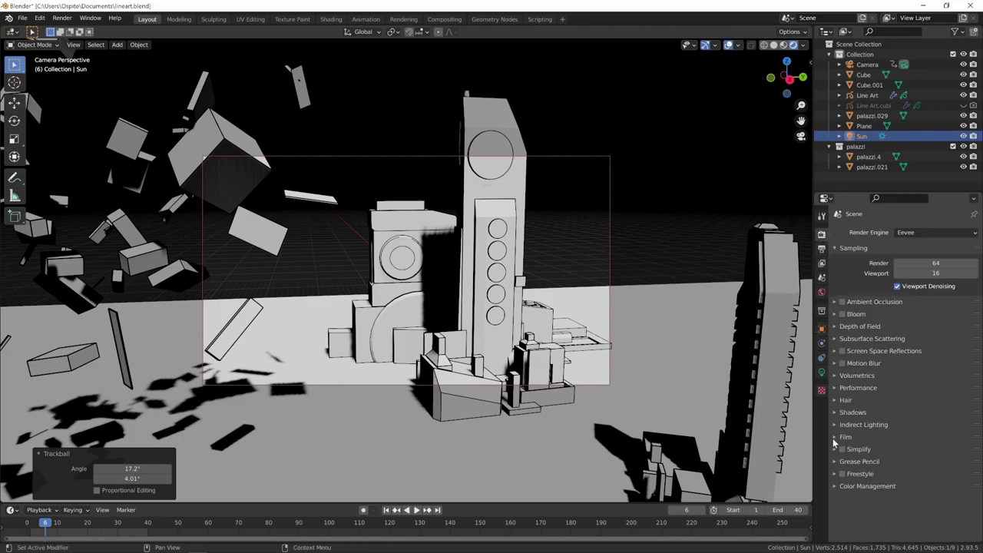
click(847, 413)
scroll(845, 415, down, 1)
click(924, 415)
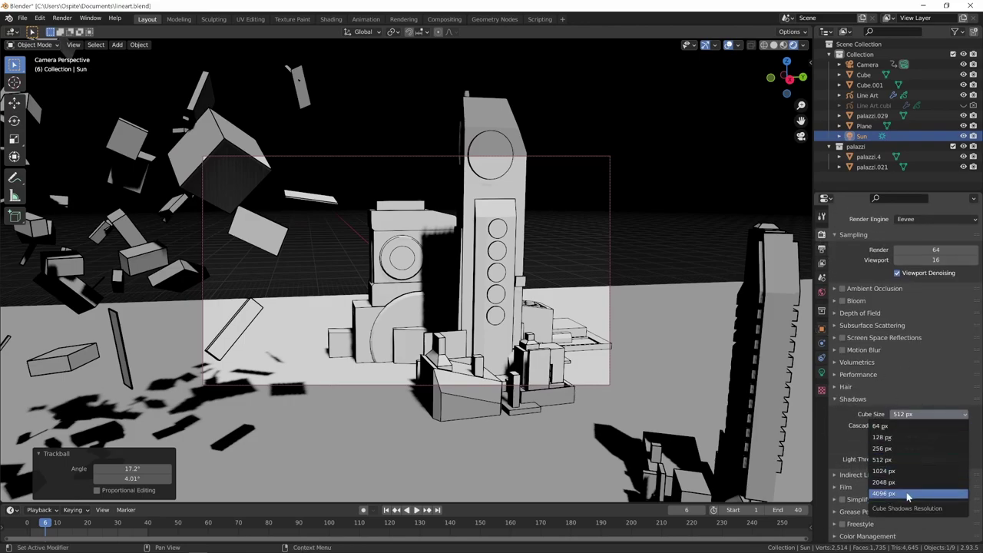
click(908, 495)
click(918, 426)
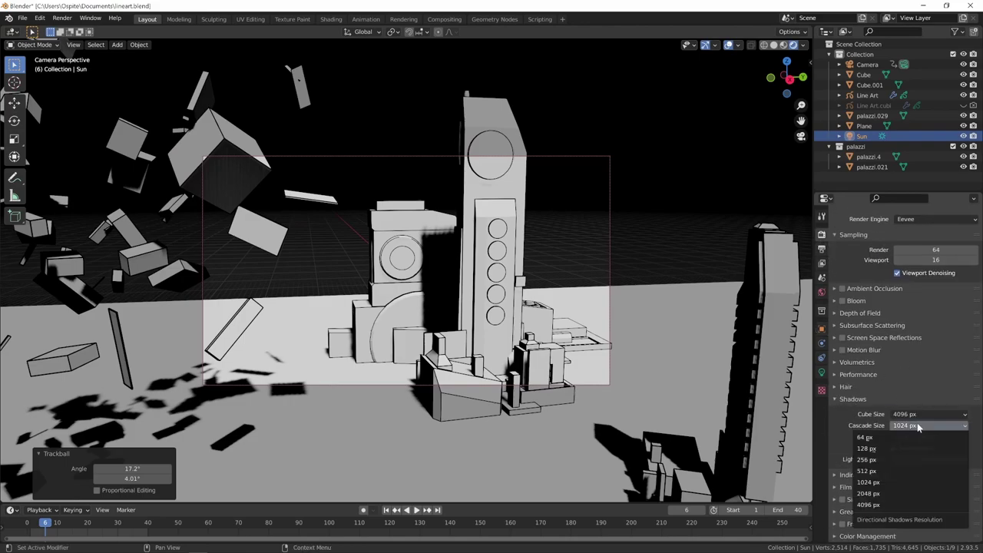
click(897, 505)
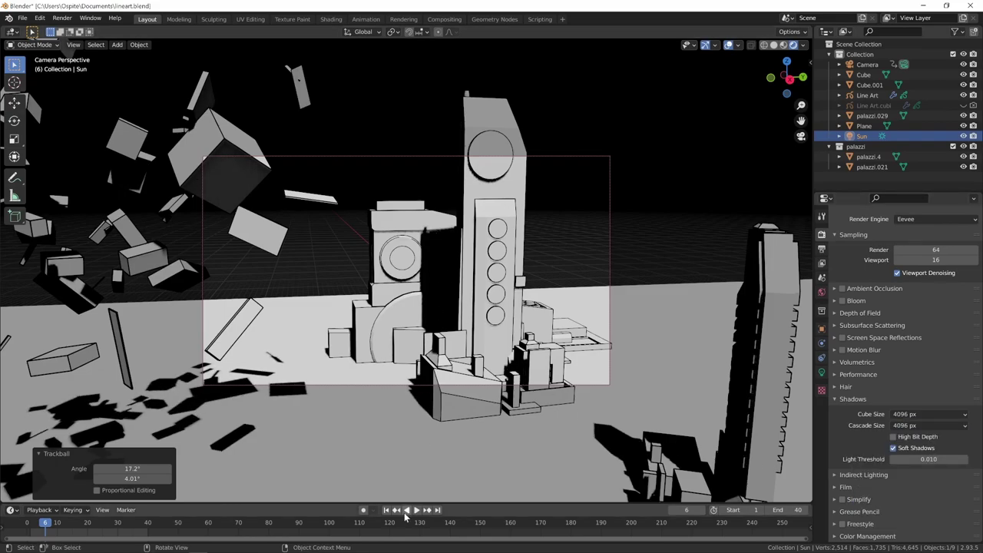
Toggle Soft Shadows off and back on, then start rotating the Sun again.
click(894, 449)
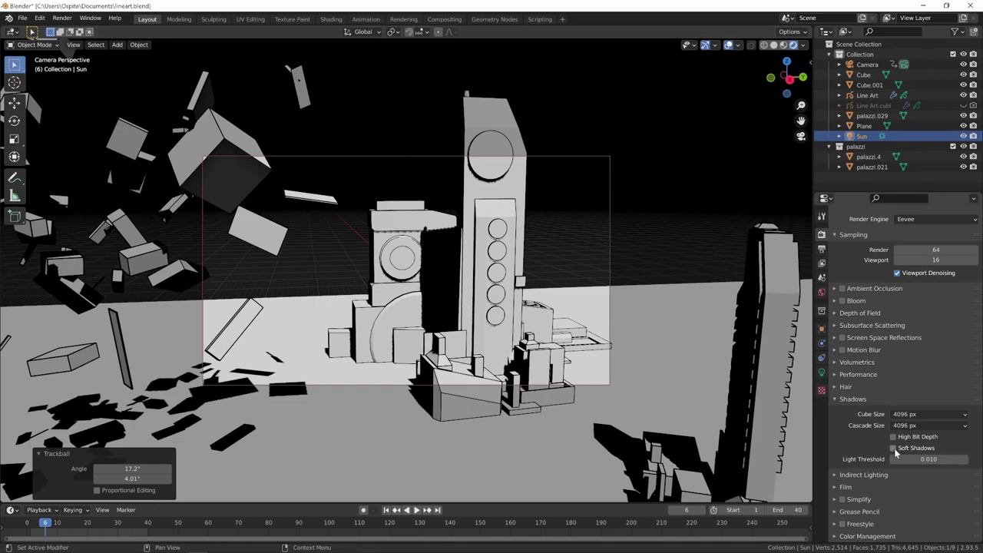
click(894, 449)
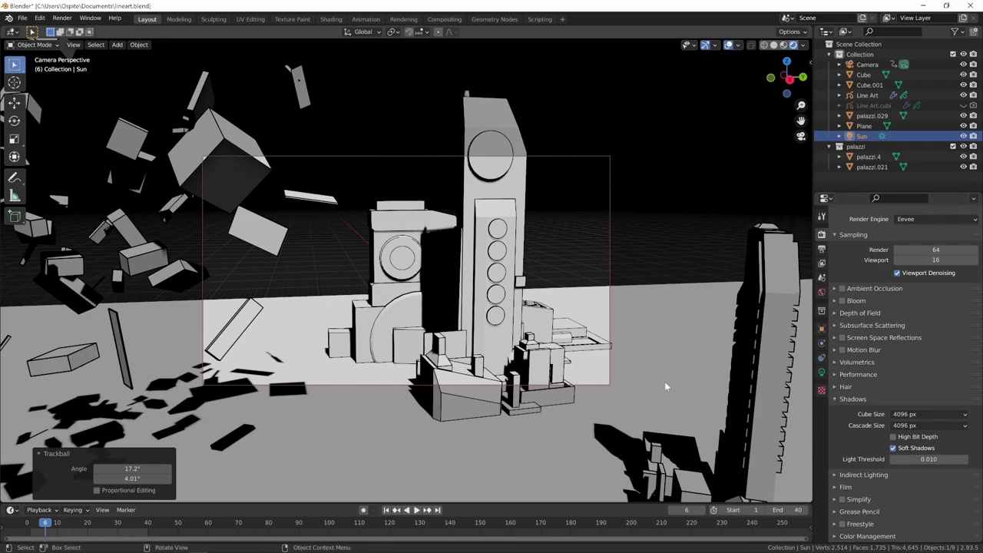
key(r)
key(r)
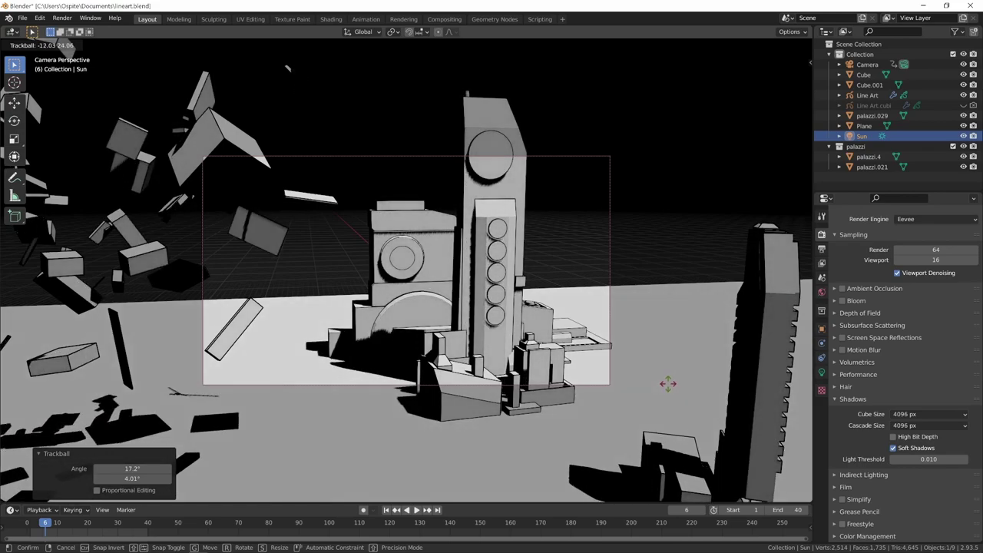
Confirm the Sun's new angle and turn the world background colour white.
click(668, 385)
click(823, 294)
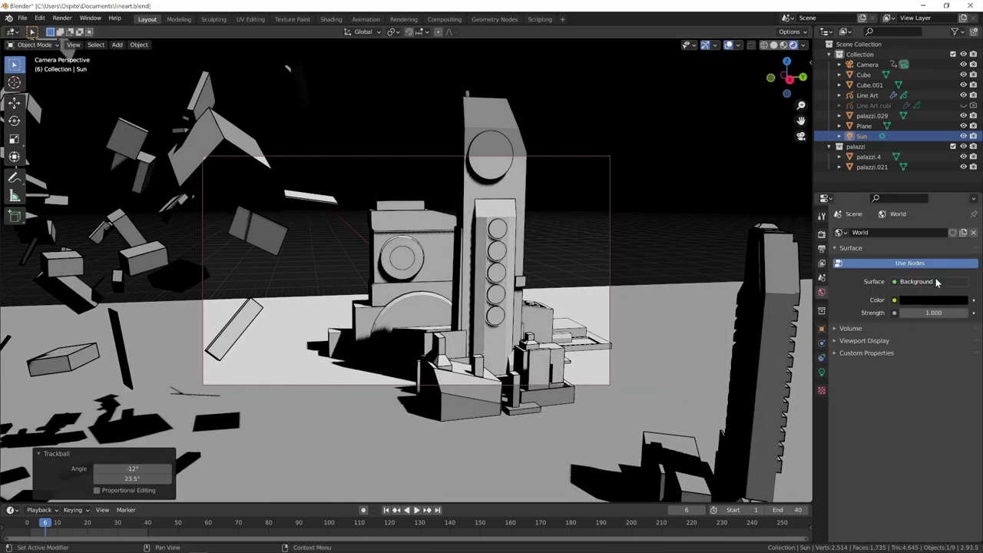
click(931, 300)
drag(958, 219, 959, 150)
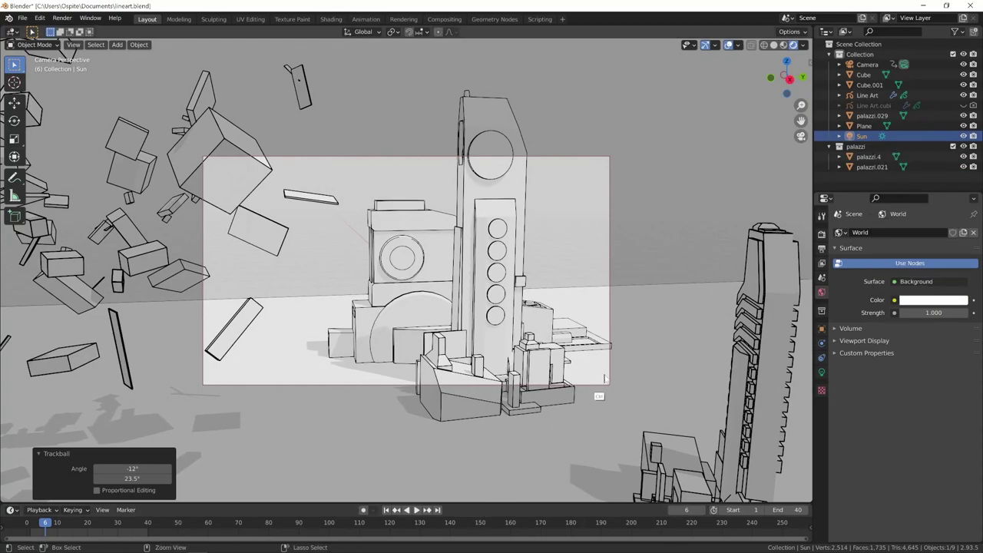
Hide the Sun in the viewport and pull the view back from the buildings.
mouse_move(604, 405)
middle_down()
mouse_move(470, 445)
mouse_move(540, 384)
mouse_move(641, 336)
mouse_move(641, 312)
mouse_move(609, 345)
middle_up()
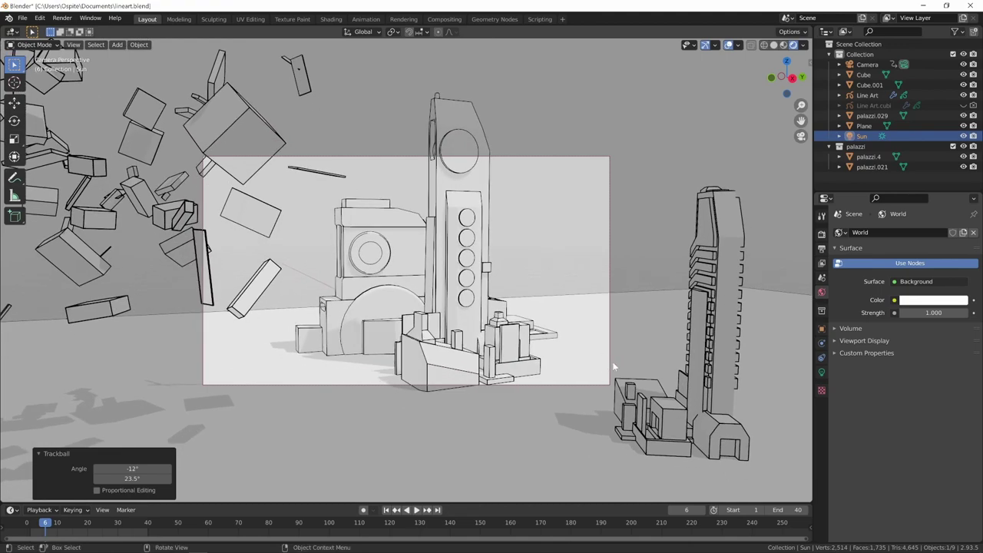
click(864, 135)
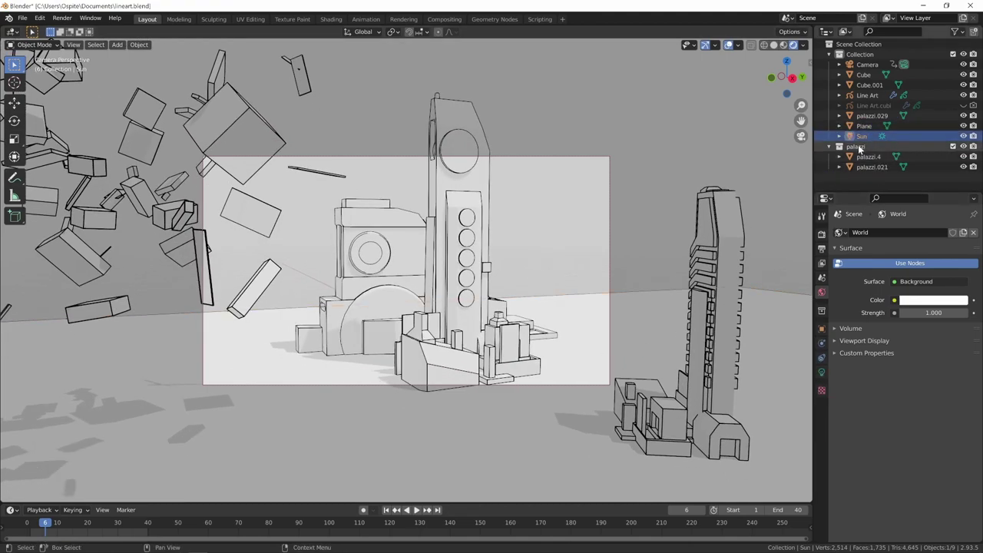
click(964, 135)
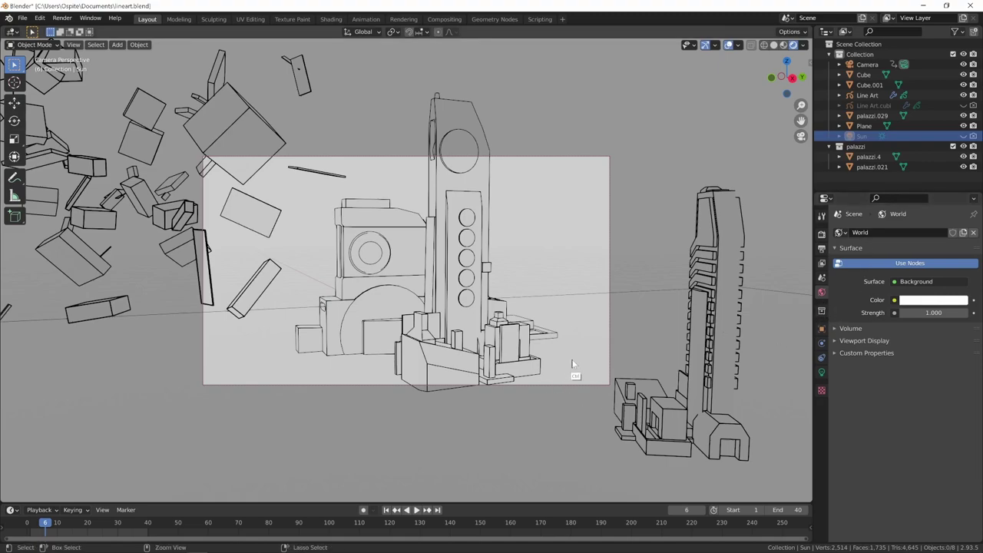
mouse_move(573, 364)
ctrl+middle_down()
mouse_move(557, 368)
mouse_move(717, 346)
ctrl+middle_up()
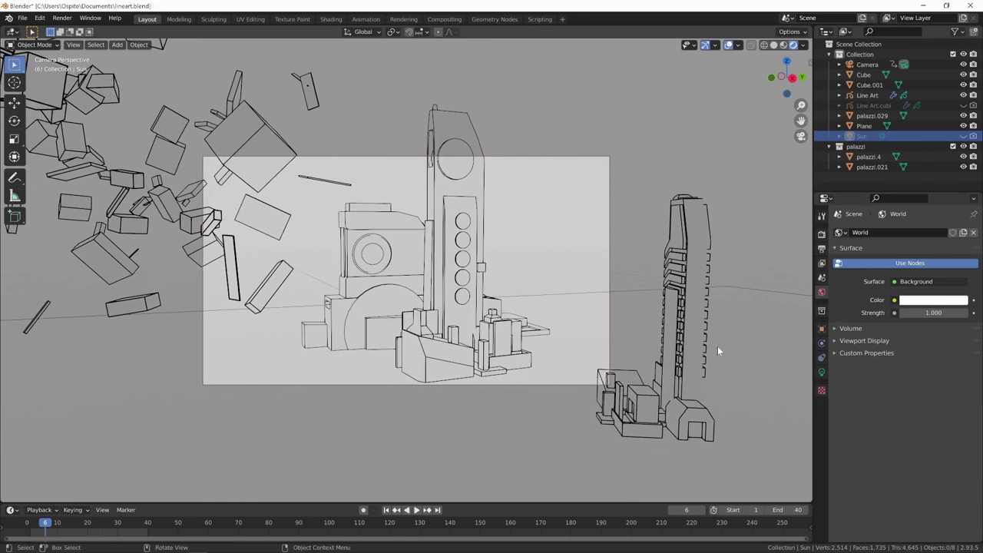
Set Color Management's View Transform to Standard, then briefly hide and restore the viewport overlays.
click(821, 235)
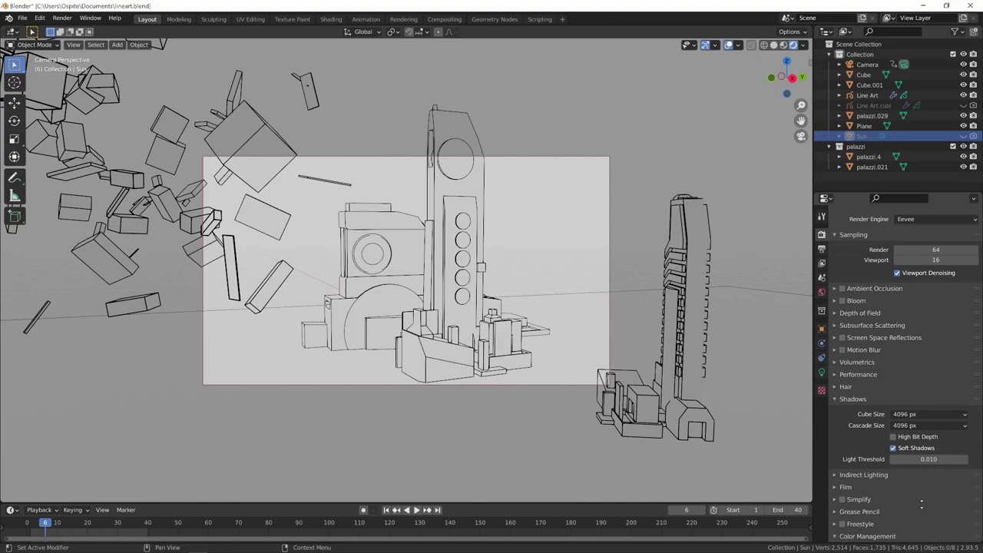
scroll(922, 503, down, 3)
click(927, 472)
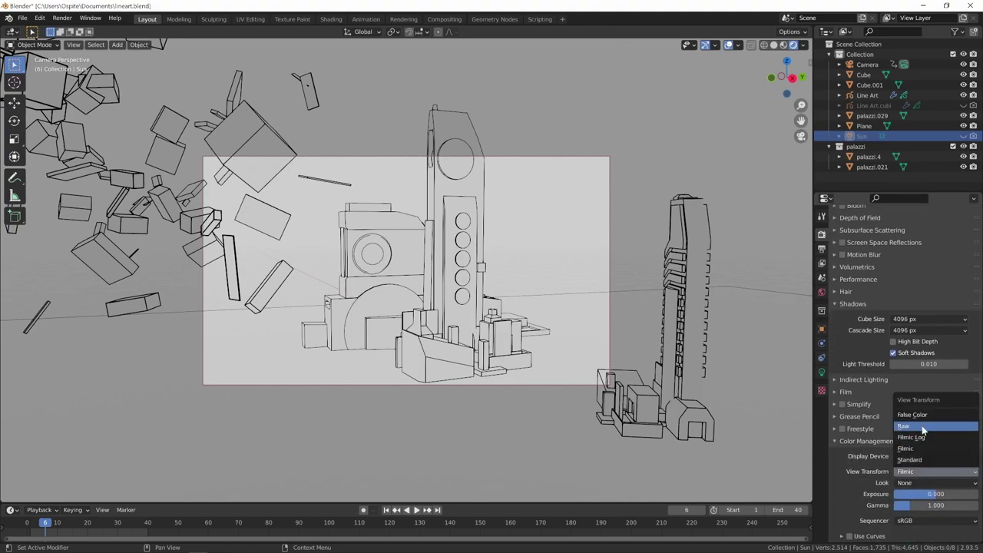
click(932, 459)
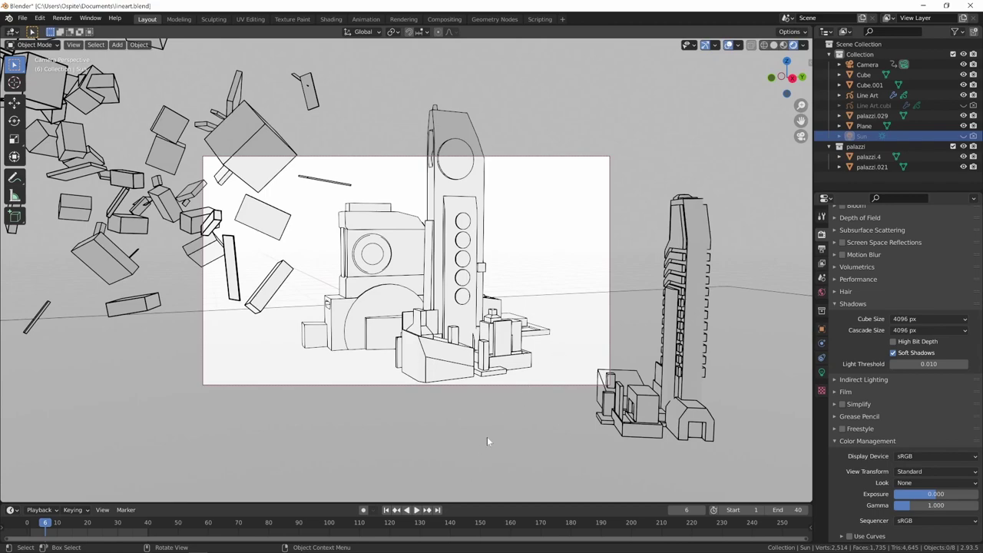
click(730, 47)
click(729, 46)
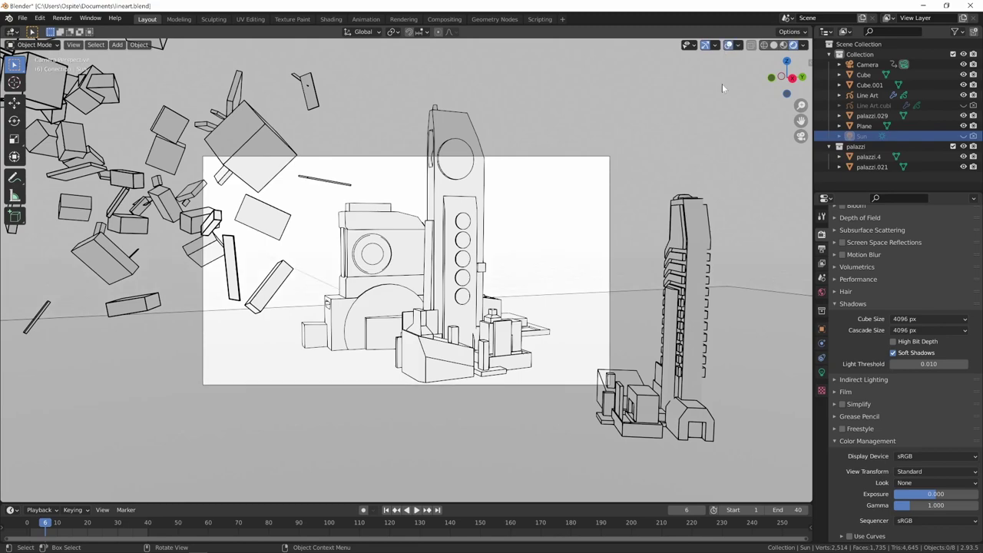